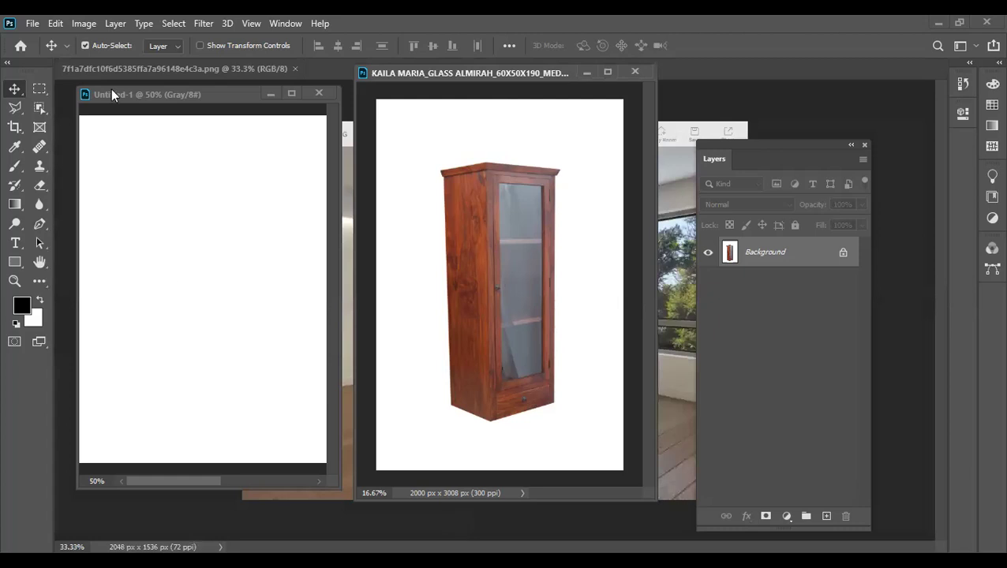
# - Float the room photo and set its resolution to 300 ppi in Image Size
pyautogui.moveTo(115, 68)
pyautogui.mouseDown()
pyautogui.moveTo(132, 127)
pyautogui.moveTo(134, 103)
pyautogui.mouseUp()
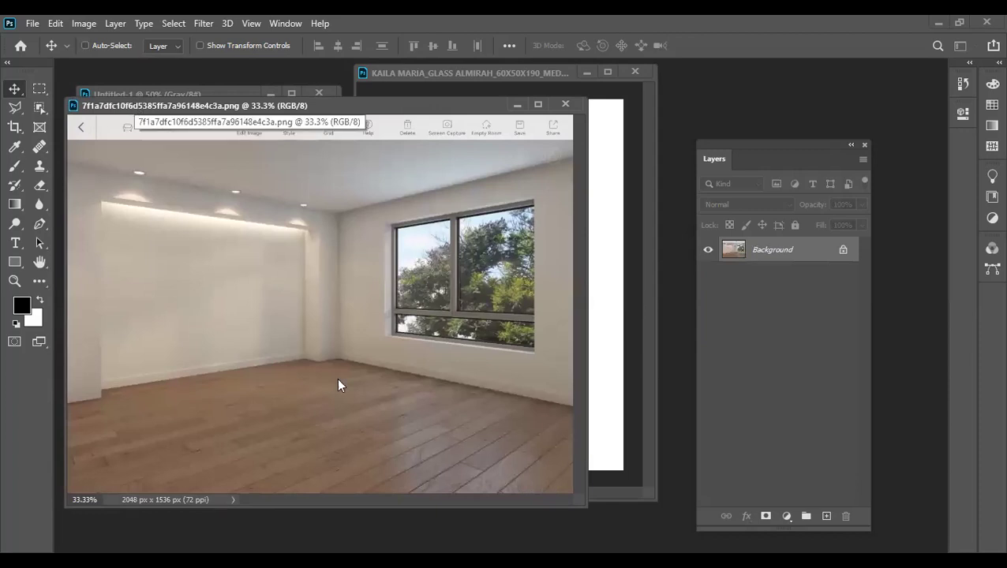
pyautogui.hotkey('ctrl', 'alt', 'i')
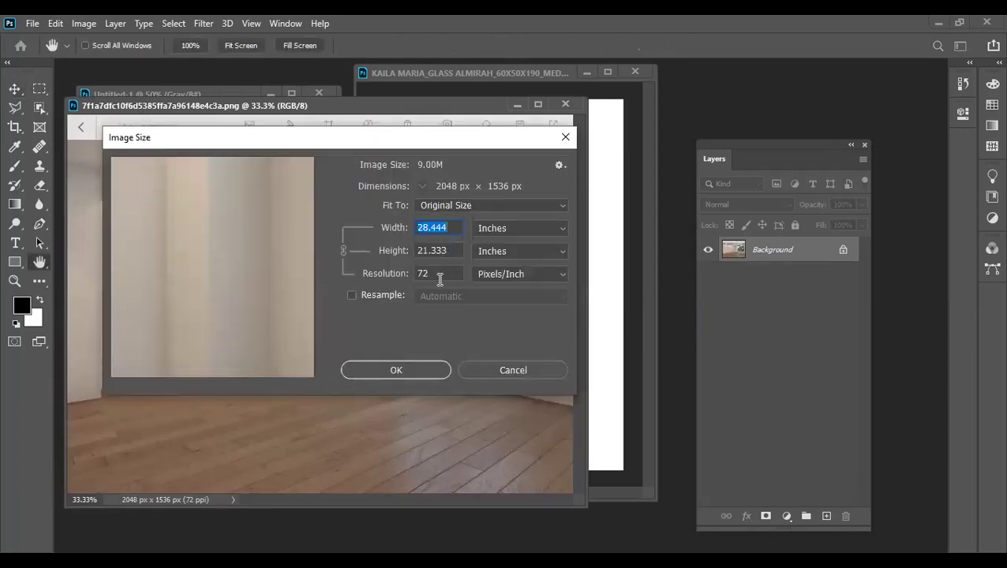
pyautogui.doubleClick(441, 275)
pyautogui.write('300')
pyautogui.doubleClick(442, 228)
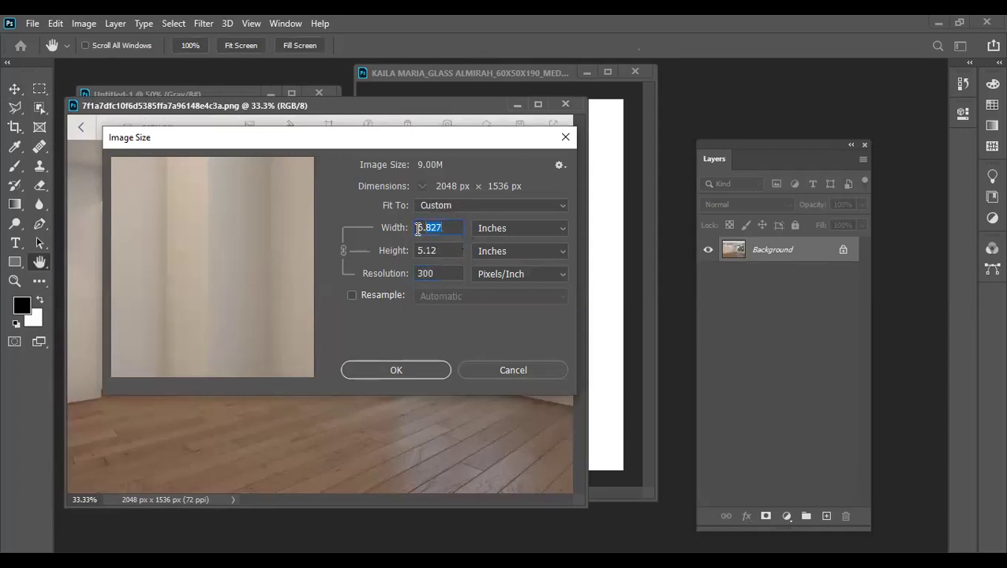
pyautogui.doubleClick(446, 251)
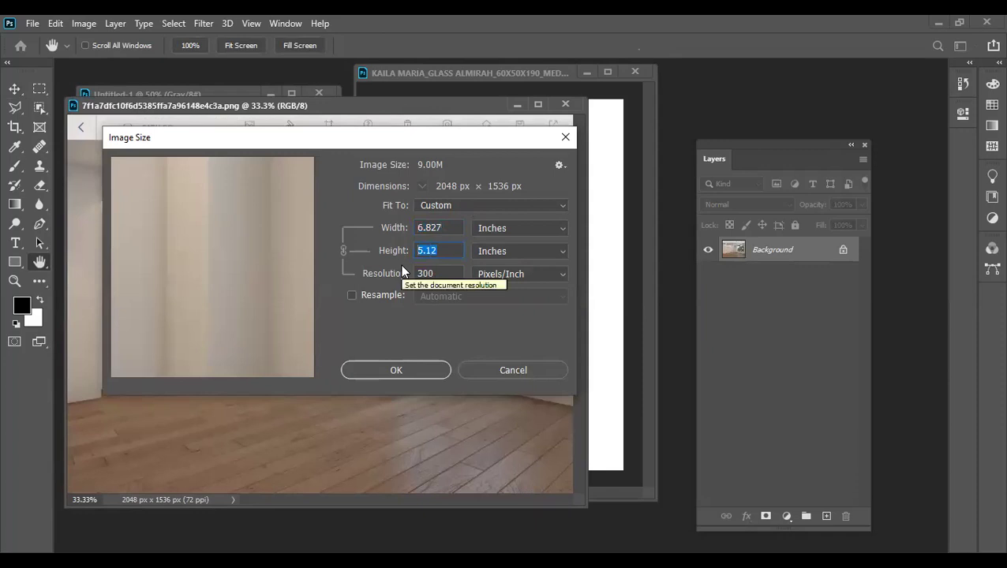
pyautogui.click(416, 372)
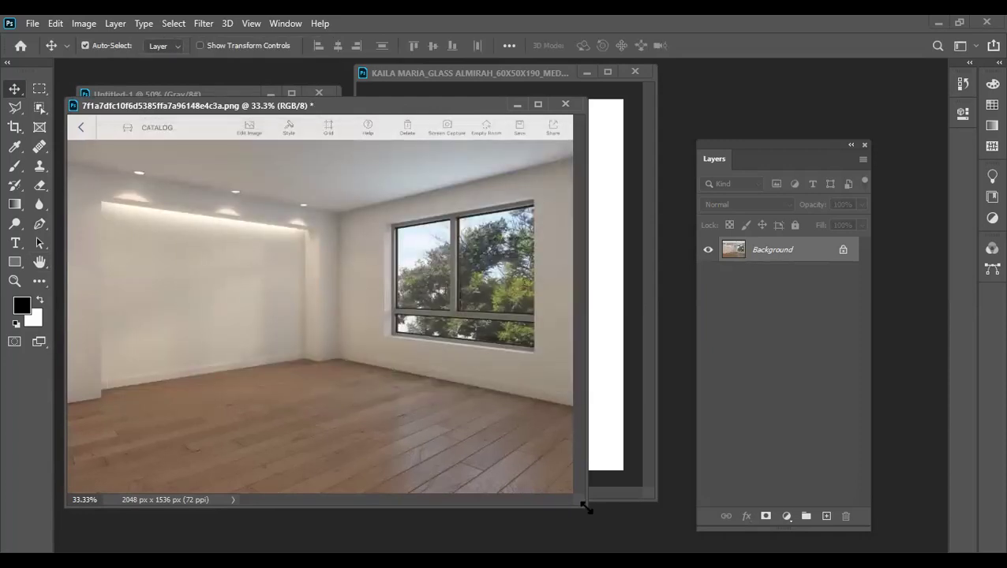
# - Crop the app bar off the room photo's top, leaving it 2048×1434 px
pyautogui.moveTo(586, 509); pyautogui.dragTo(629, 531)
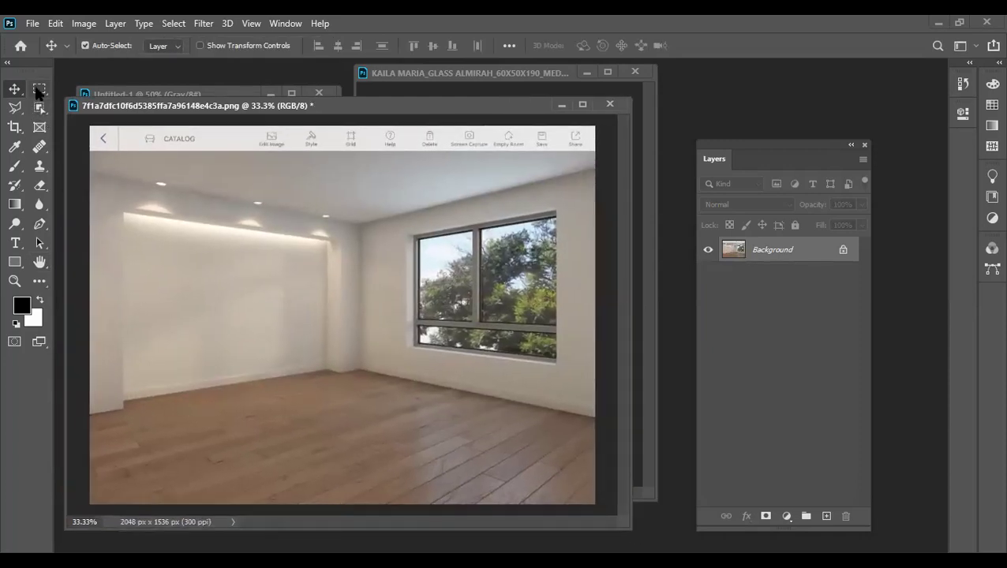
pyautogui.click(38, 89)
pyautogui.click(11, 90)
pyautogui.click(15, 127)
pyautogui.moveTo(334, 121); pyautogui.dragTo(315, 136)
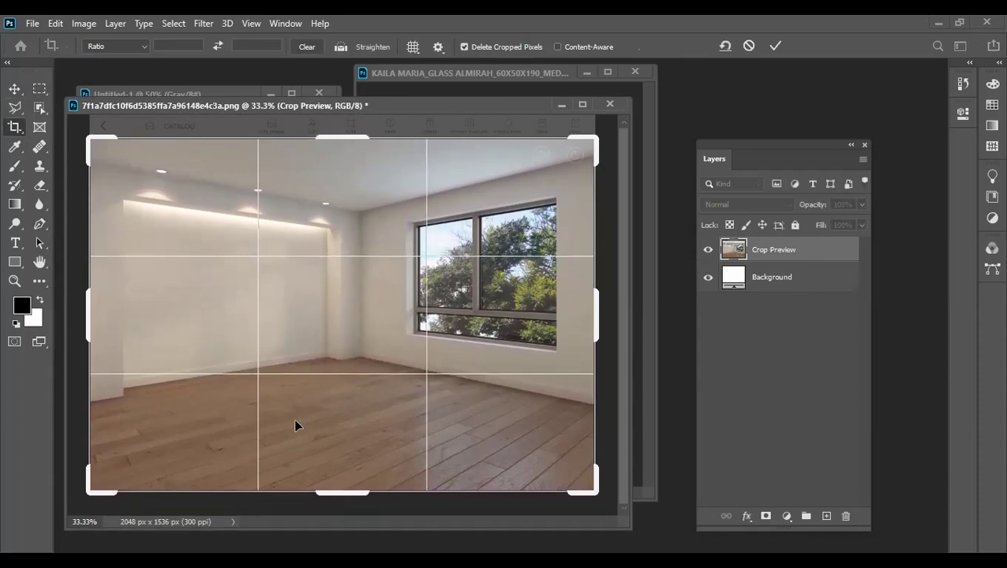
pyautogui.press('Return')
pyautogui.click(14, 89)
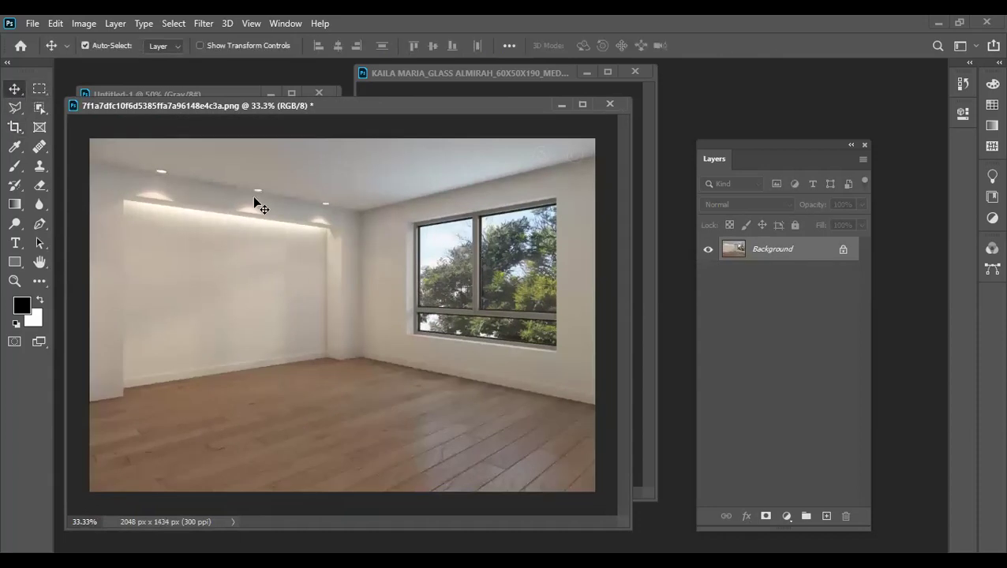
pyautogui.moveTo(395, 73); pyautogui.dragTo(226, 198)
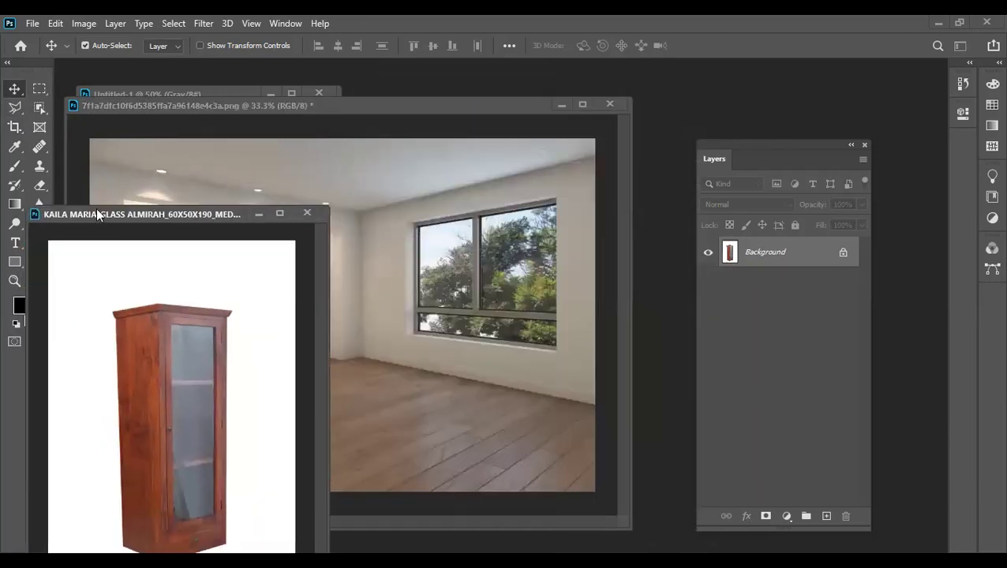
# - Place the almirah window beside the room photo and box-select the cabinet with Object Selection
pyautogui.moveTo(225, 197); pyautogui.dragTo(96, 174)
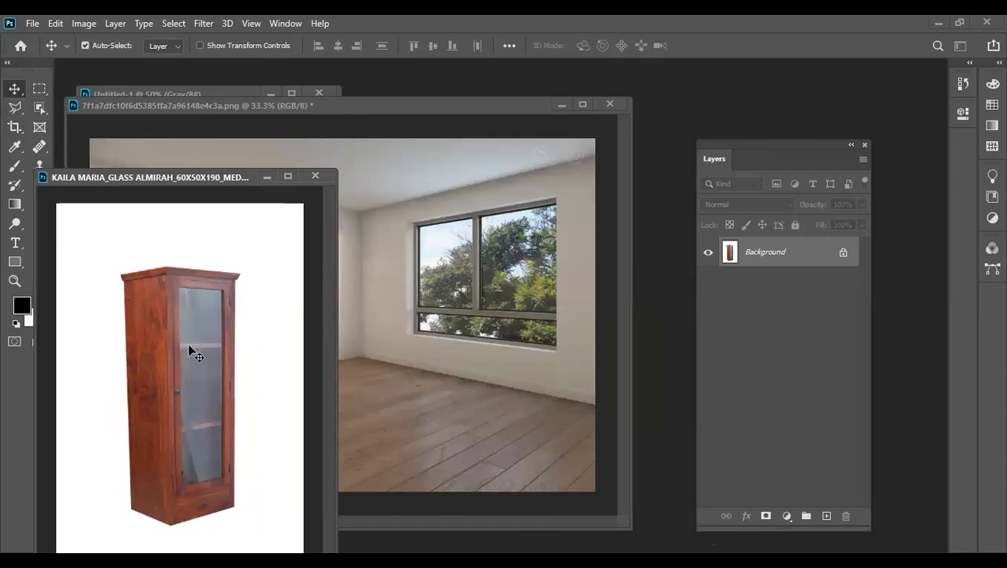
pyautogui.moveTo(355, 113)
pyautogui.mouseDown()
pyautogui.moveTo(494, 96)
pyautogui.moveTo(468, 128)
pyautogui.mouseUp()
pyautogui.moveTo(152, 177); pyautogui.dragTo(222, 76)
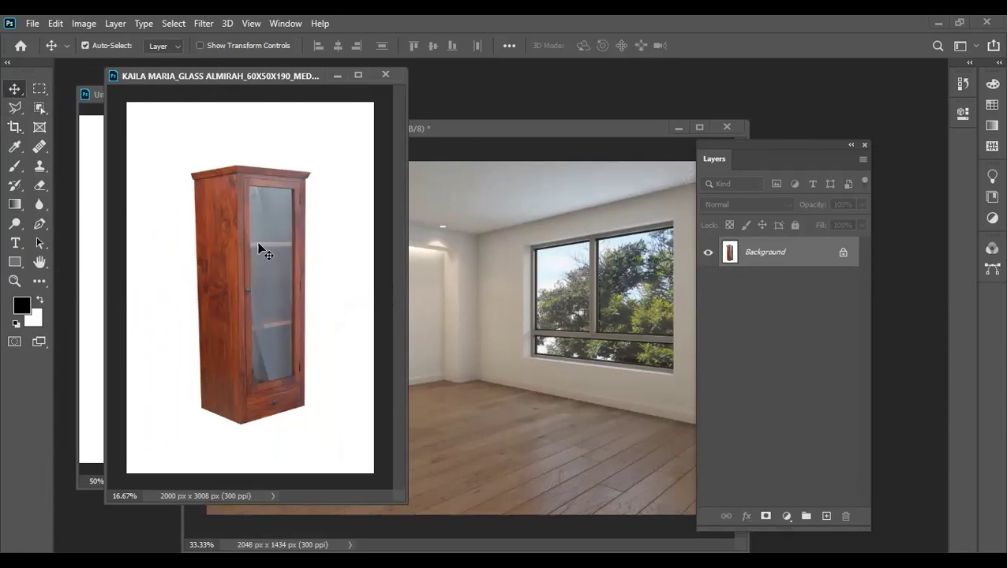
pyautogui.moveTo(44, 107); pyautogui.dragTo(78, 108)
pyautogui.click(77, 108)
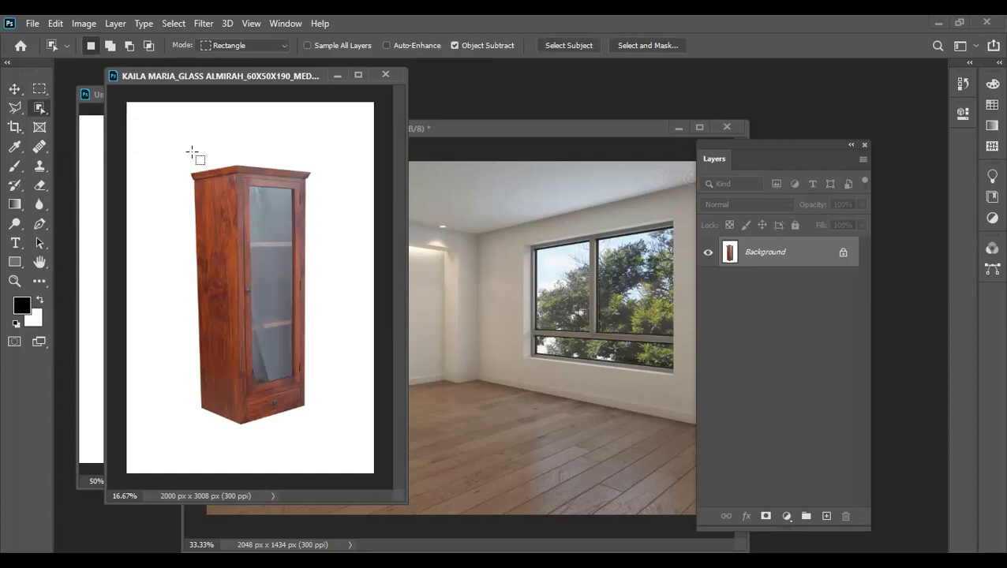
pyautogui.moveTo(181, 158)
pyautogui.mouseDown()
pyautogui.moveTo(288, 283)
pyautogui.moveTo(332, 440)
pyautogui.mouseUp()
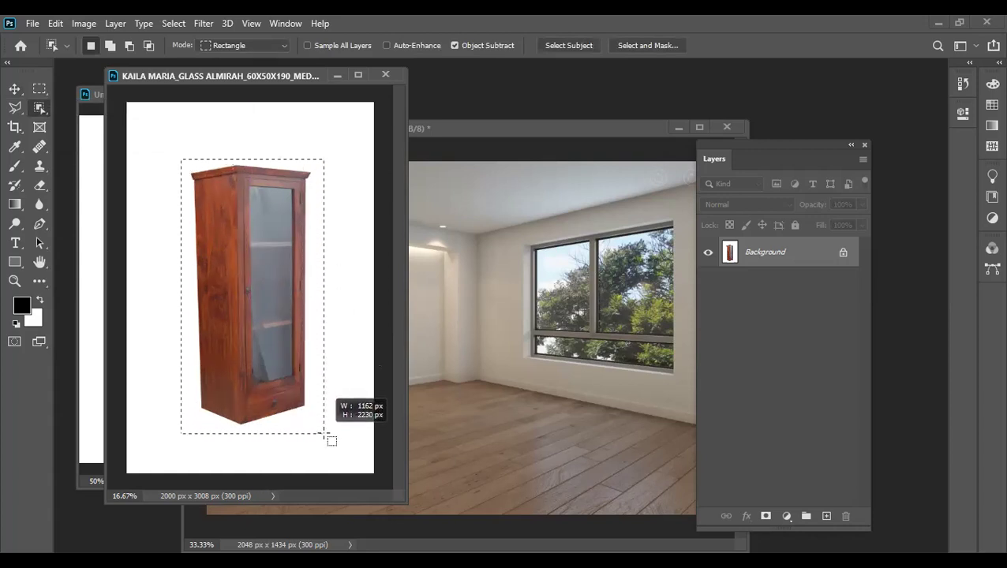
pyautogui.moveTo(322, 432); pyautogui.dragTo(323, 431)
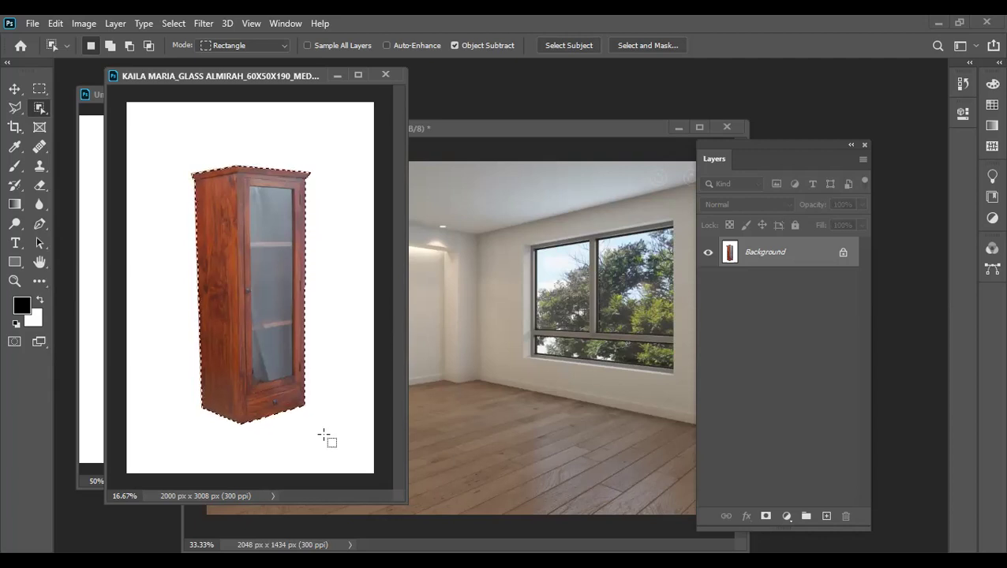
# - View the almirah at 100% full screen, panned to its top cornice to inspect the selection
pyautogui.hotkey('ctrl', '1')
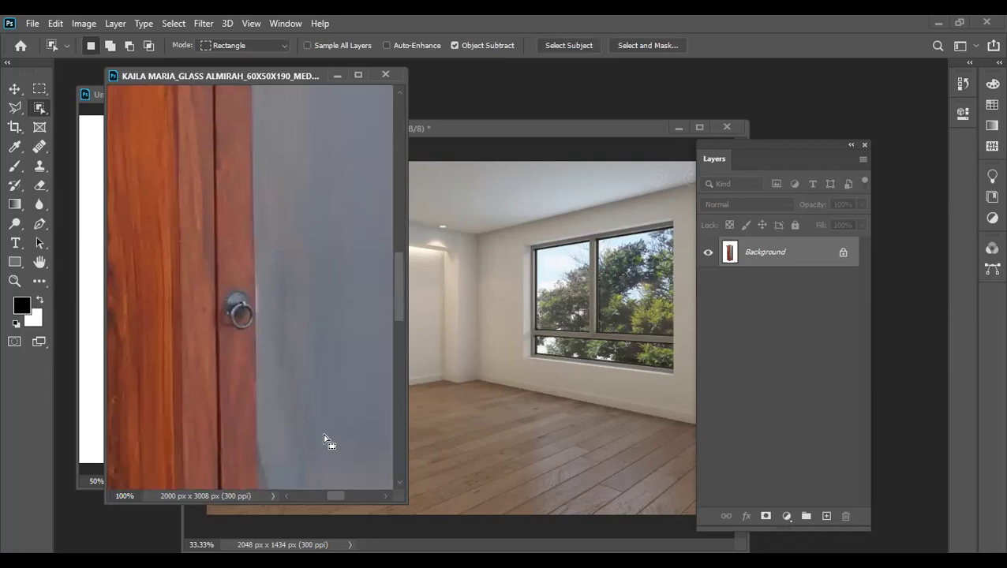
pyautogui.press('f')
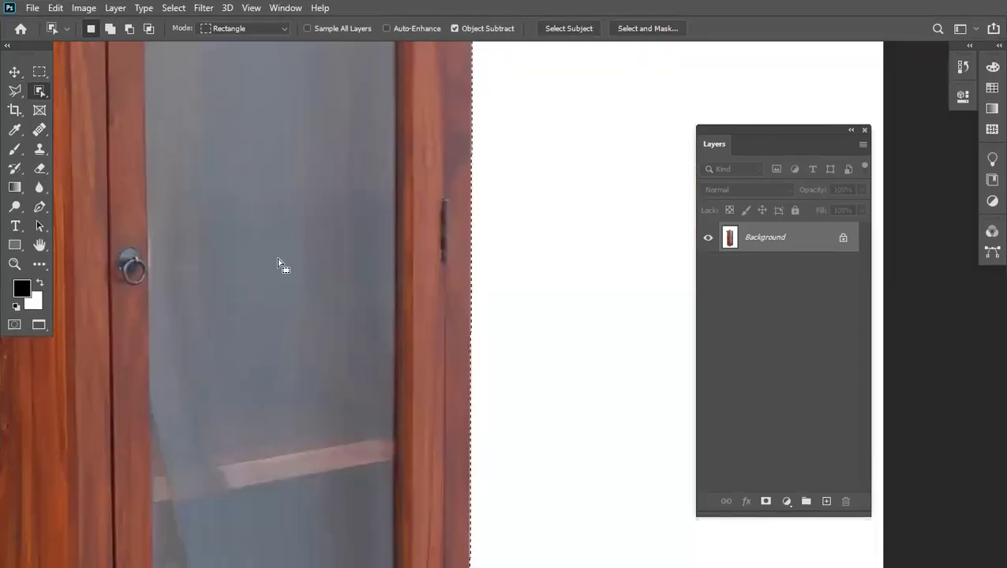
pyautogui.moveTo(281, 265)
pyautogui.mouseDown()
pyautogui.moveTo(352, 344)
pyautogui.moveTo(440, 567)
pyautogui.mouseUp()
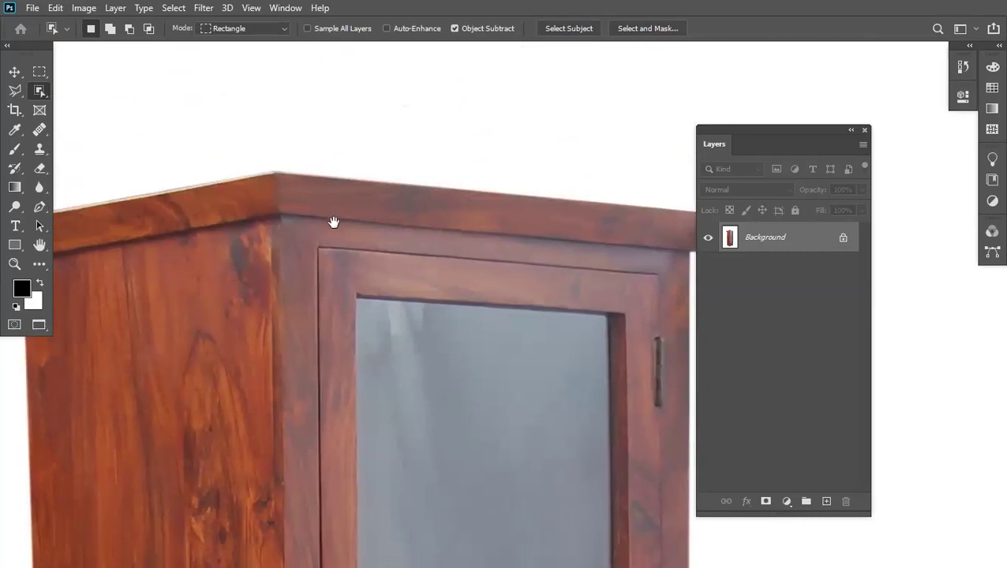
pyautogui.moveTo(332, 223); pyautogui.dragTo(366, 212)
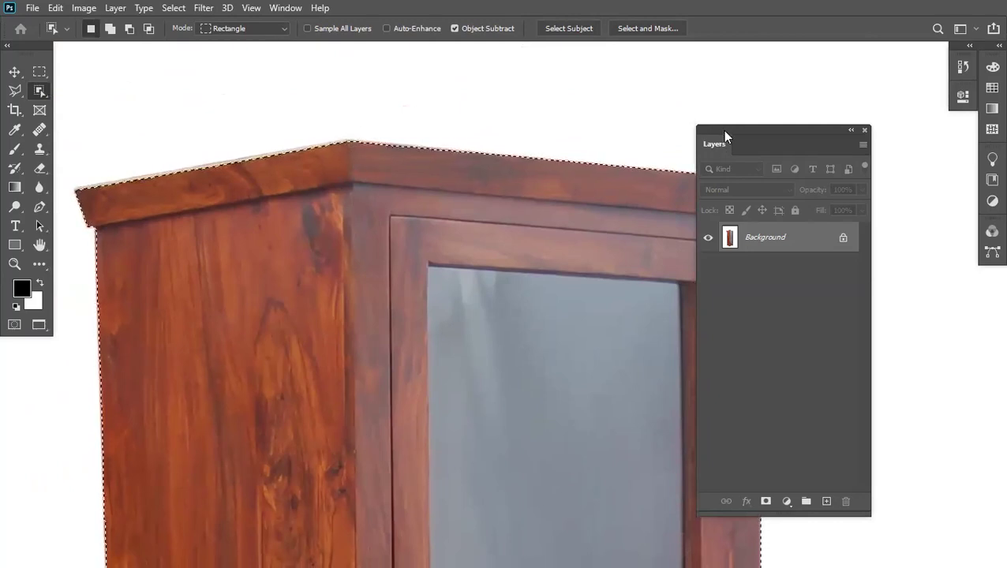
pyautogui.moveTo(728, 135); pyautogui.dragTo(822, 158)
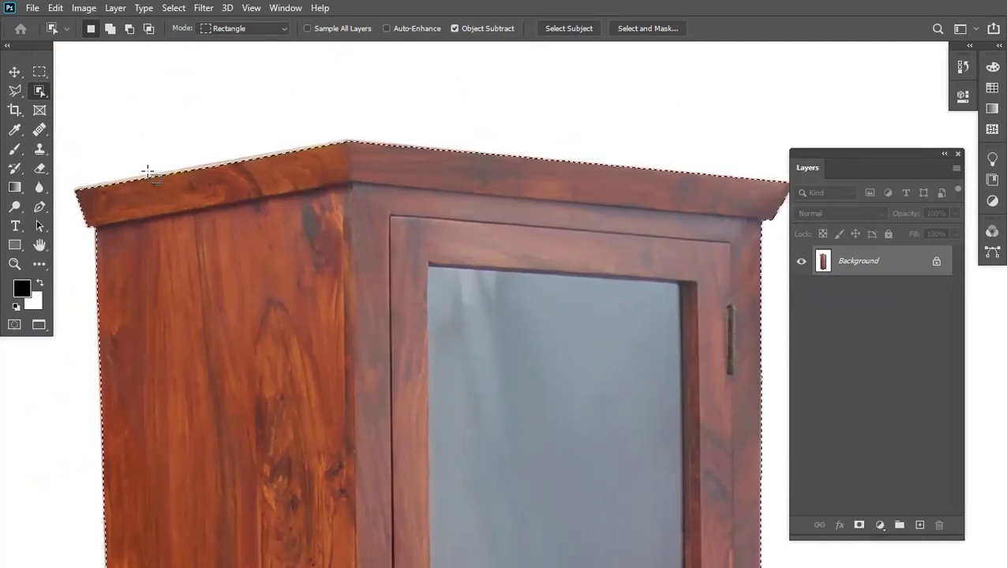
pyautogui.click(16, 92)
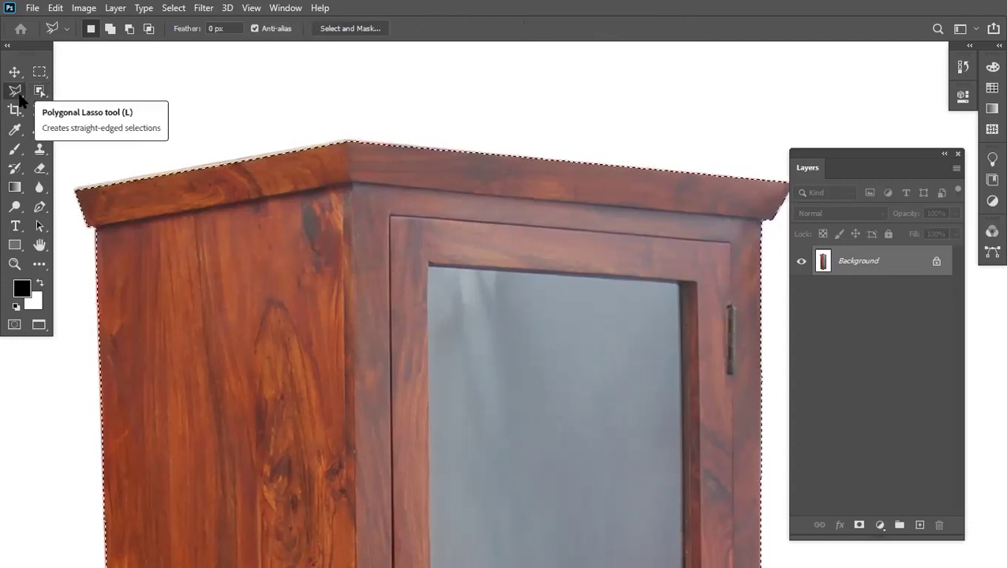
# - Add the cabinet's angled top strip to the selection with a Polygonal Lasso polygon
pyautogui.press('shift')
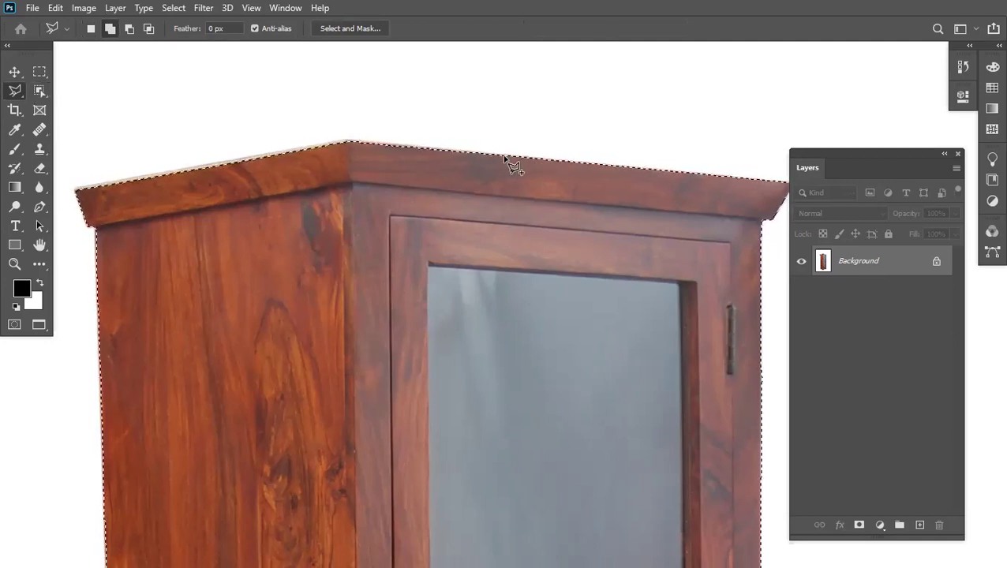
pyautogui.click(499, 155)
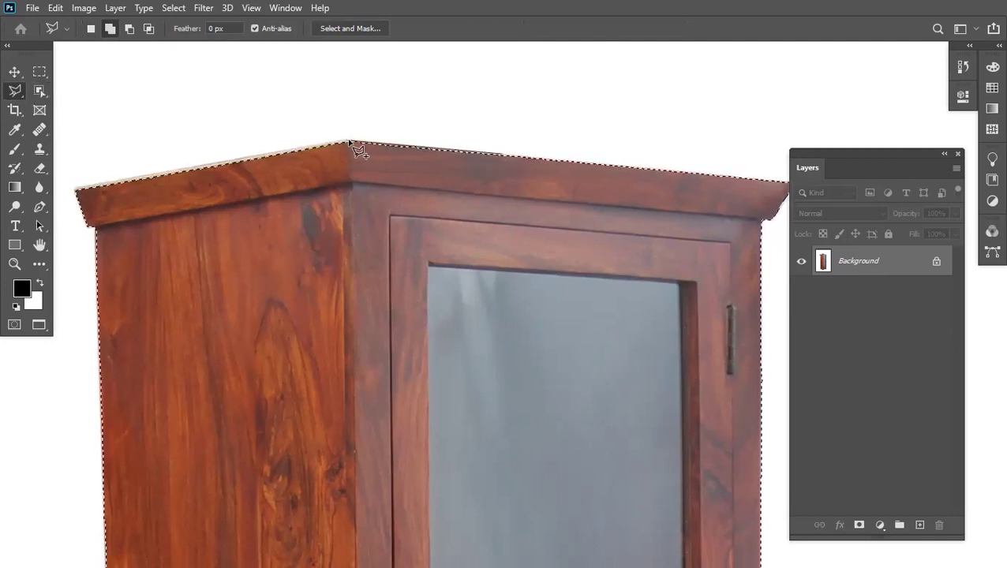
pyautogui.click(348, 140)
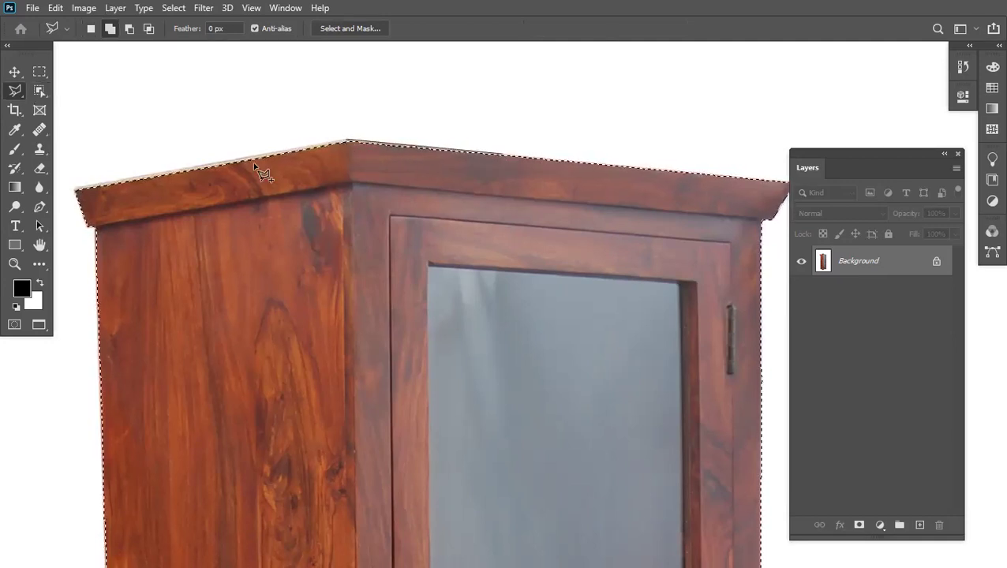
pyautogui.click(77, 190)
pyautogui.doubleClick(382, 196)
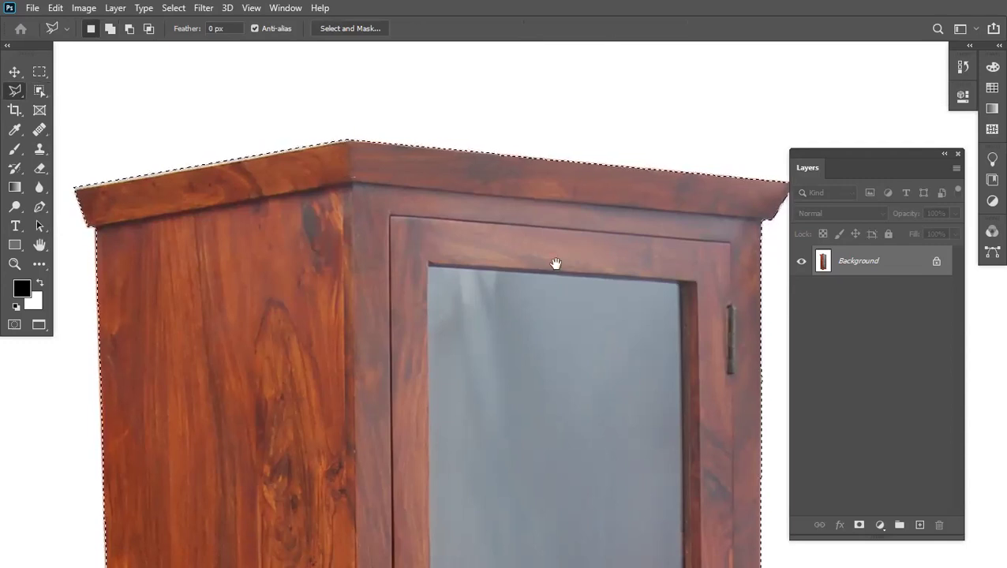
# - Bring the drawer and cabinet bottom into view and shift the selection outline downward
pyautogui.scroll(-4, 537, 205)
pyautogui.scroll(-1, 513, 234)
pyautogui.scroll(-2, 487, 333)
pyautogui.scroll(-2, 507, 120)
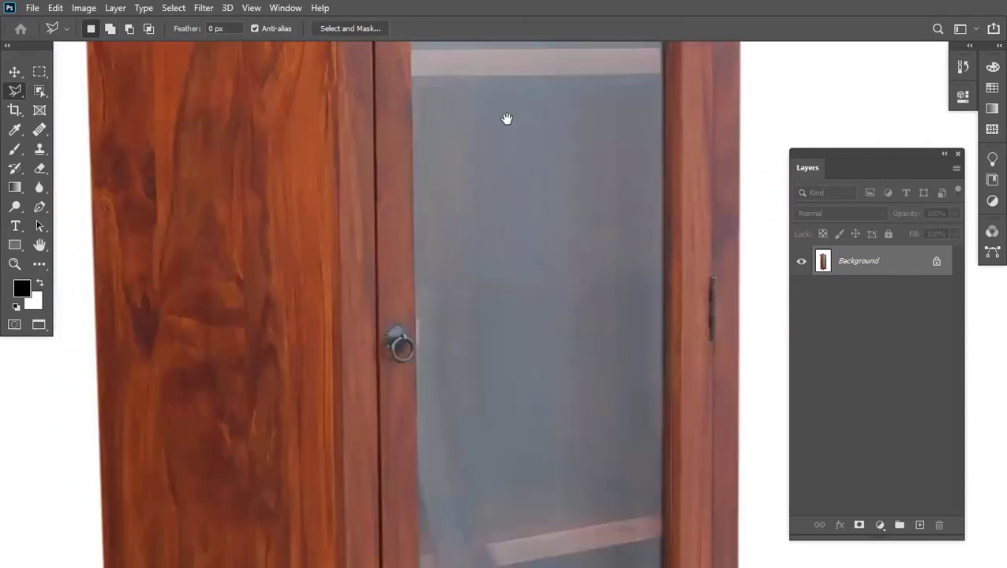
pyautogui.scroll(-3, 507, 120)
pyautogui.scroll(-3, 427, 398)
pyautogui.scroll(-2, 406, 222)
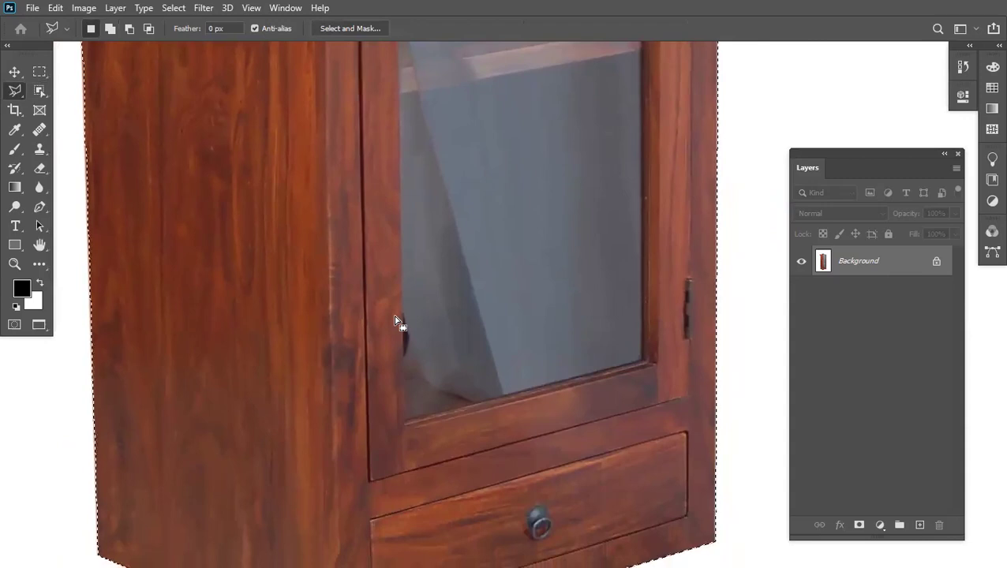
pyautogui.moveTo(373, 382); pyautogui.dragTo(369, 185)
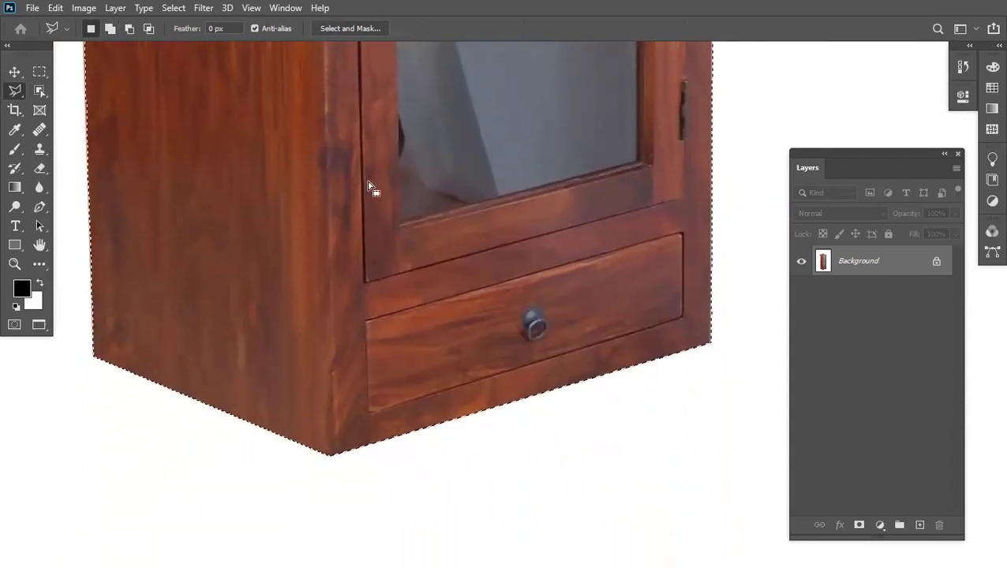
pyautogui.moveTo(373, 228); pyautogui.dragTo(361, 418)
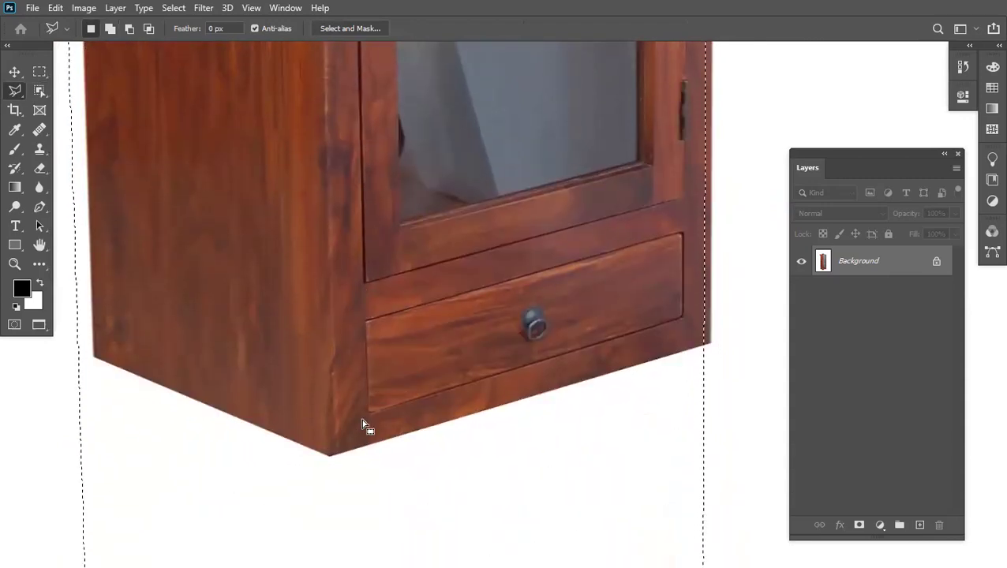
pyautogui.scroll(5, 374, 167)
pyautogui.scroll(5, 346, 178)
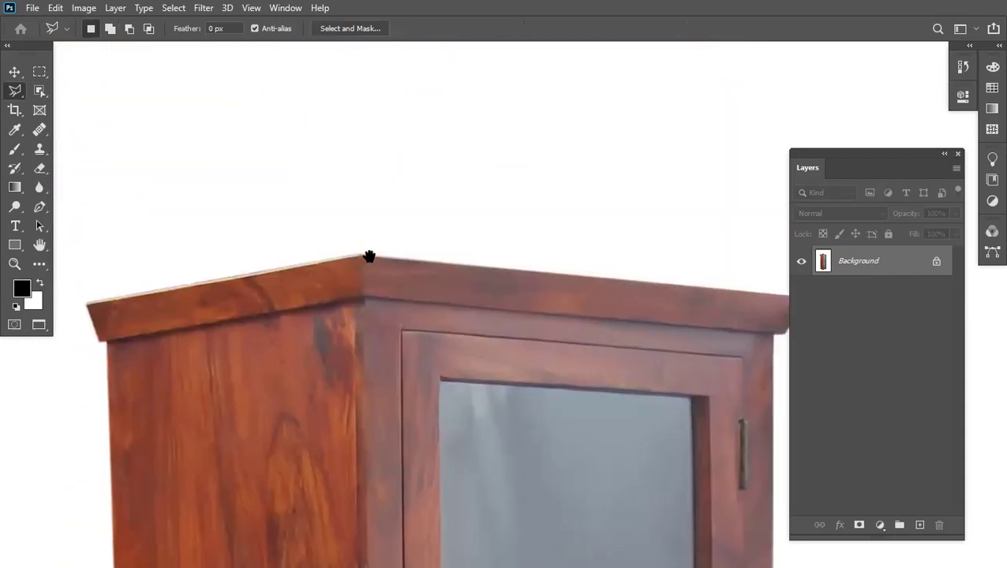
pyautogui.scroll(1, 369, 256)
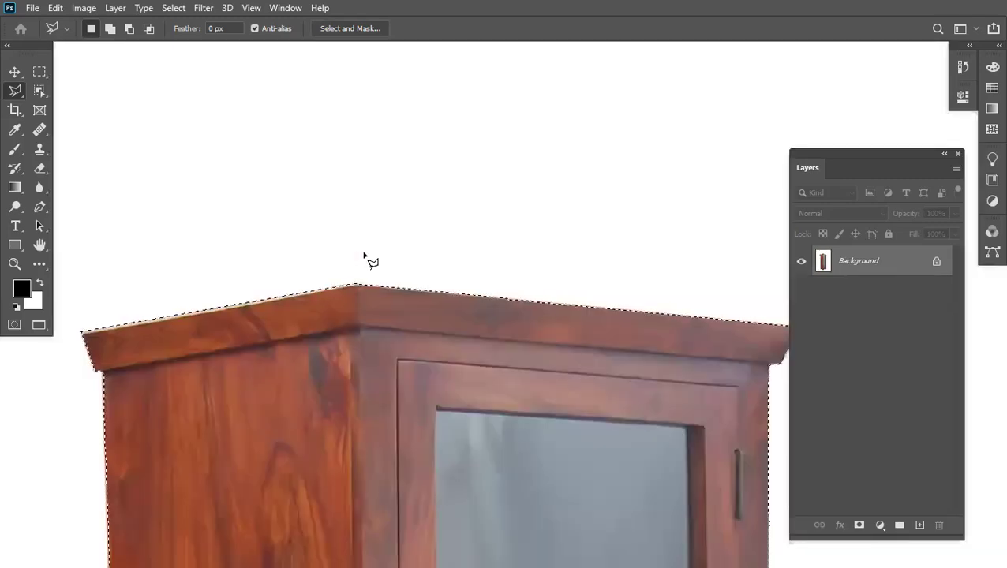
# - Feather the almirah selection by 2 pixels
pyautogui.hotkey('shift', 'F6')
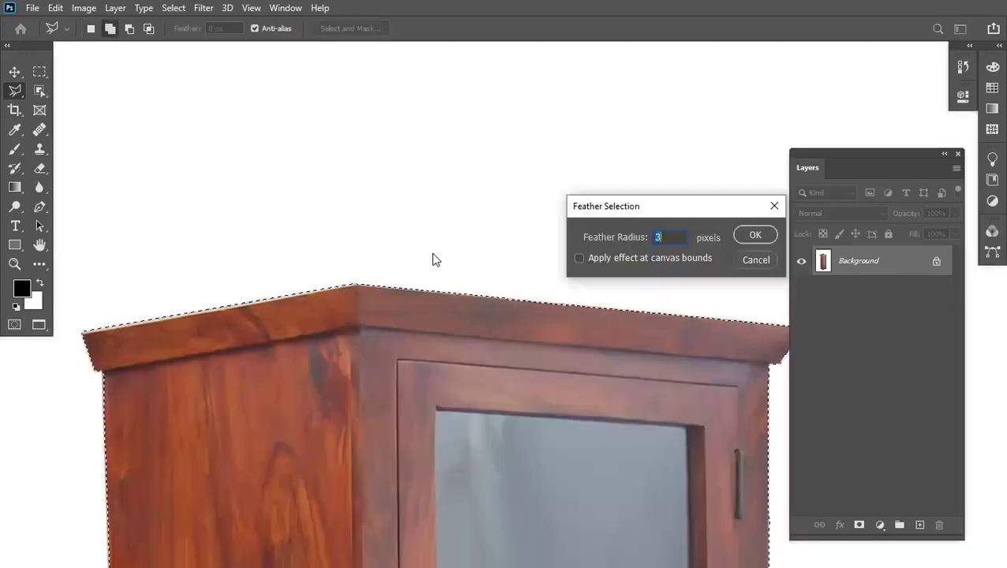
pyautogui.moveTo(576, 206); pyautogui.dragTo(274, 153)
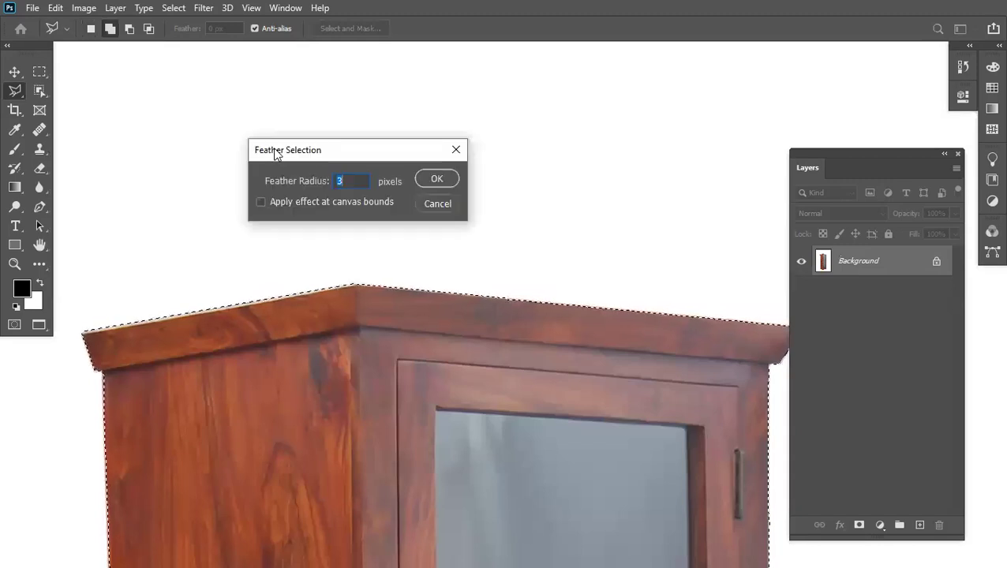
pyautogui.write('2')
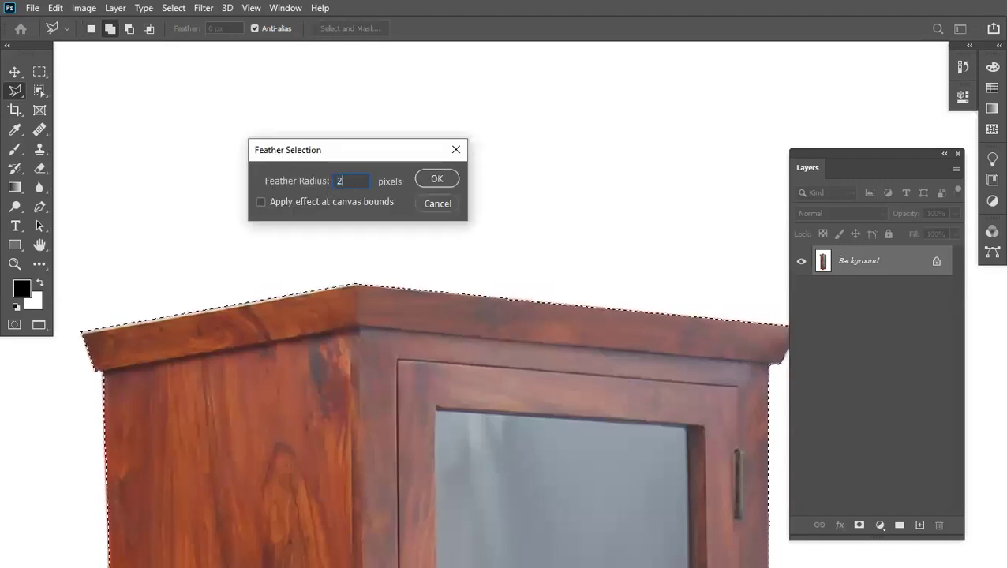
pyautogui.click(436, 179)
pyautogui.click(14, 72)
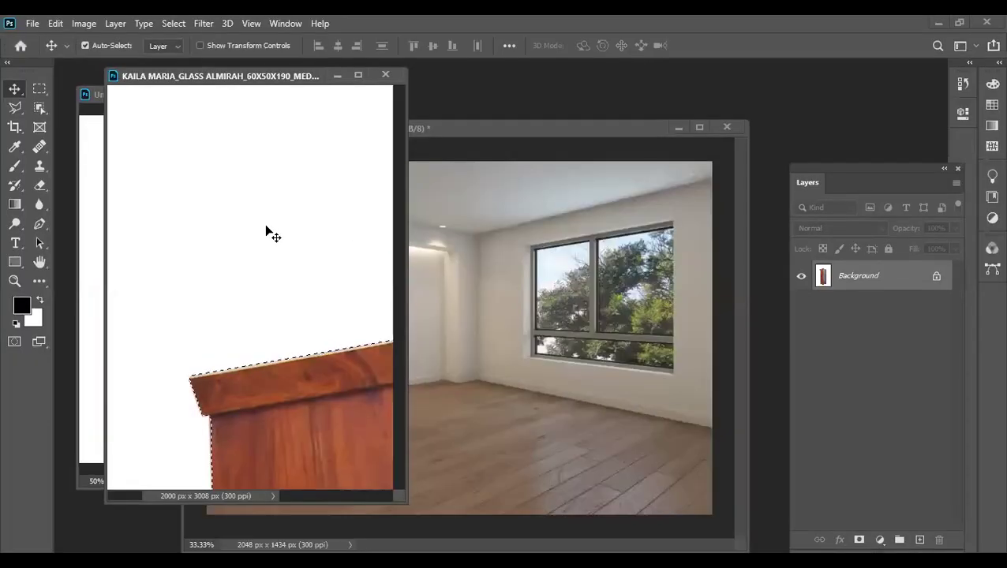
# - Paste the almirah into the room photo as Layer 1 and drag it into position
pyautogui.click(479, 237)
pyautogui.hotkey('ctrl', 'v')
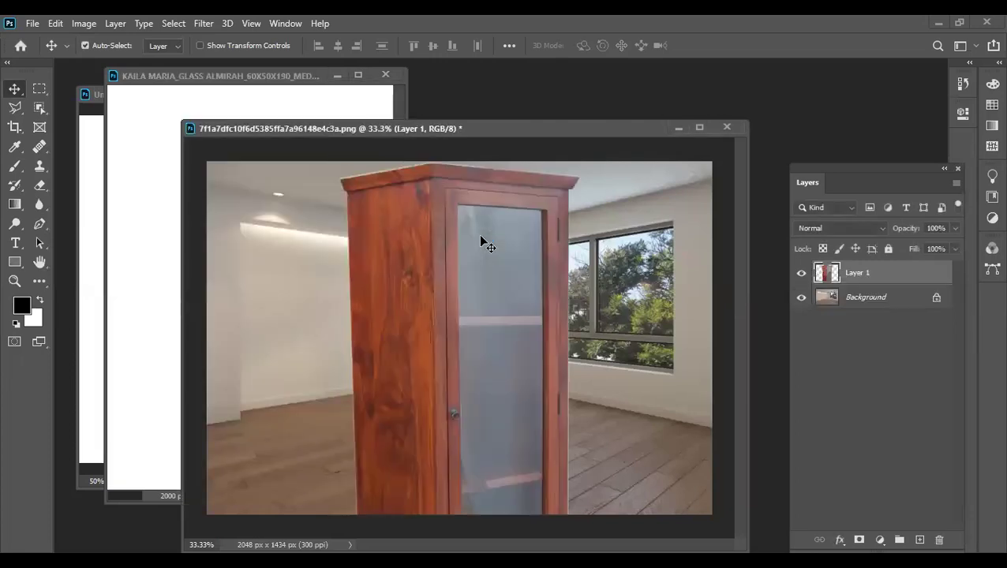
pyautogui.click(254, 86)
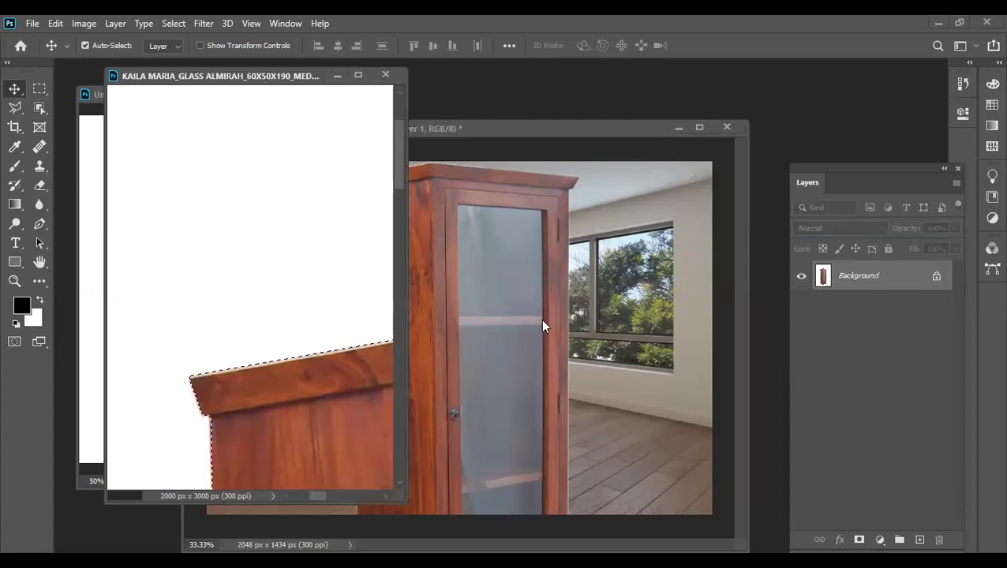
pyautogui.moveTo(392, 313)
pyautogui.mouseDown()
pyautogui.moveTo(388, 334)
pyautogui.moveTo(315, 313)
pyautogui.mouseUp()
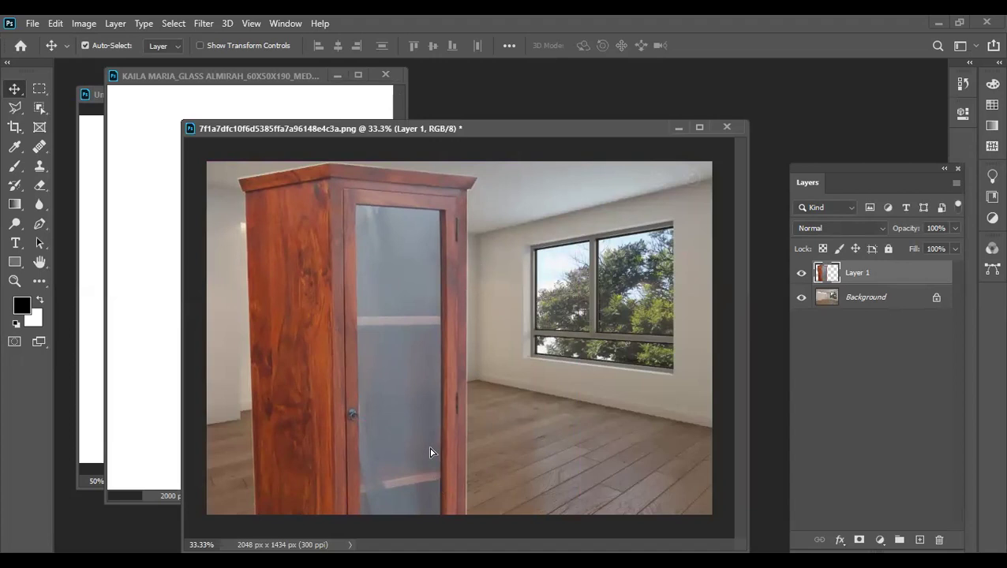
pyautogui.moveTo(430, 452); pyautogui.dragTo(440, 280)
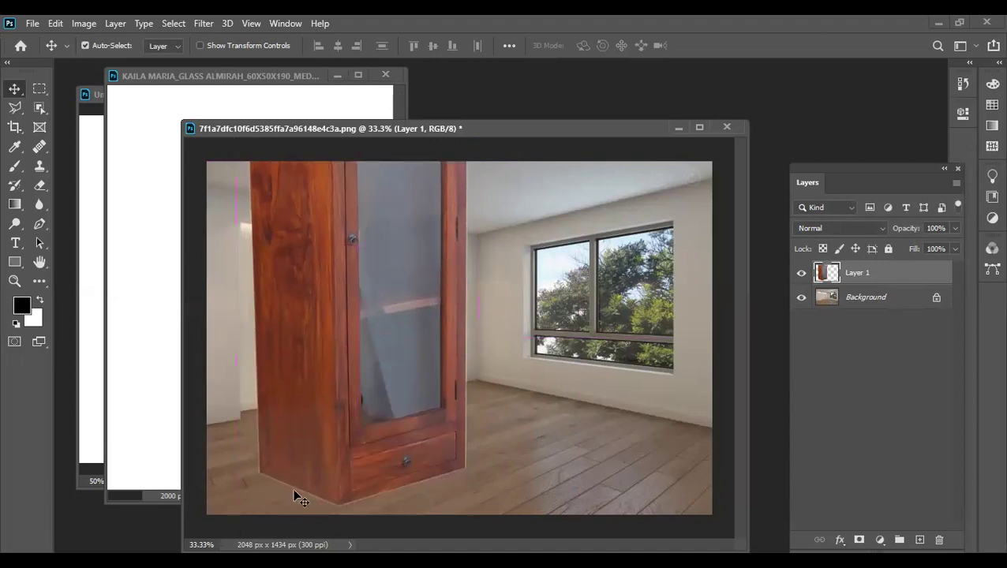
pyautogui.moveTo(288, 274); pyautogui.dragTo(354, 207)
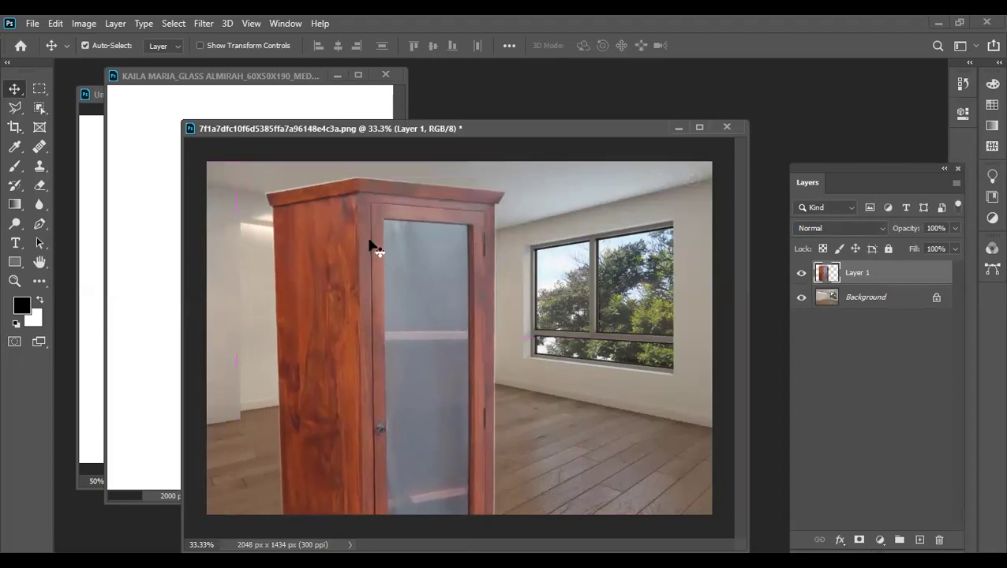
pyautogui.moveTo(397, 410)
pyautogui.mouseDown()
pyautogui.moveTo(397, 363)
pyautogui.moveTo(397, 374)
pyautogui.mouseUp()
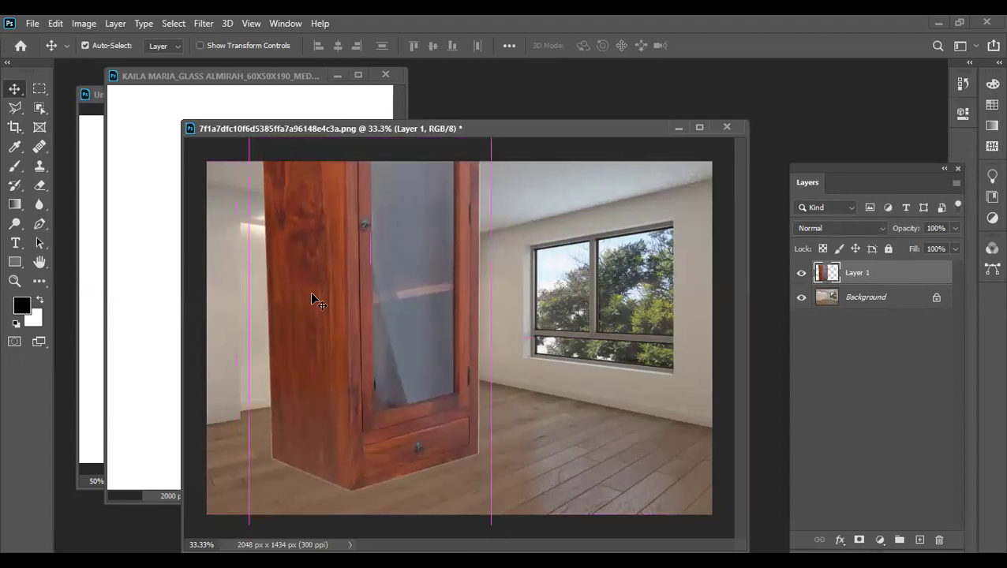
# - Apply Layer > Matting > Defringe with a 50-pixel width to the almirah layer
pyautogui.click(115, 23)
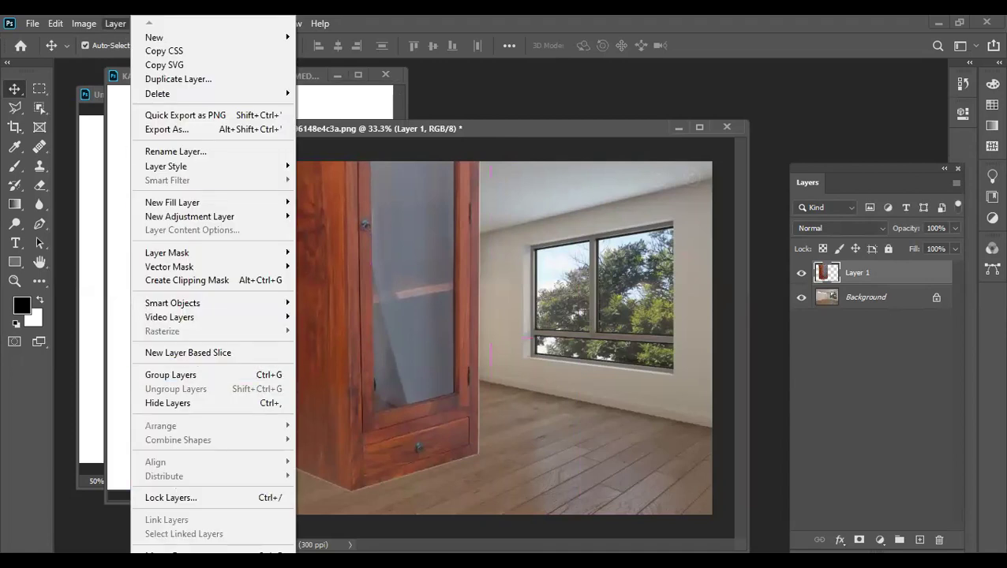
pyautogui.scroll(-3, 174, 355)
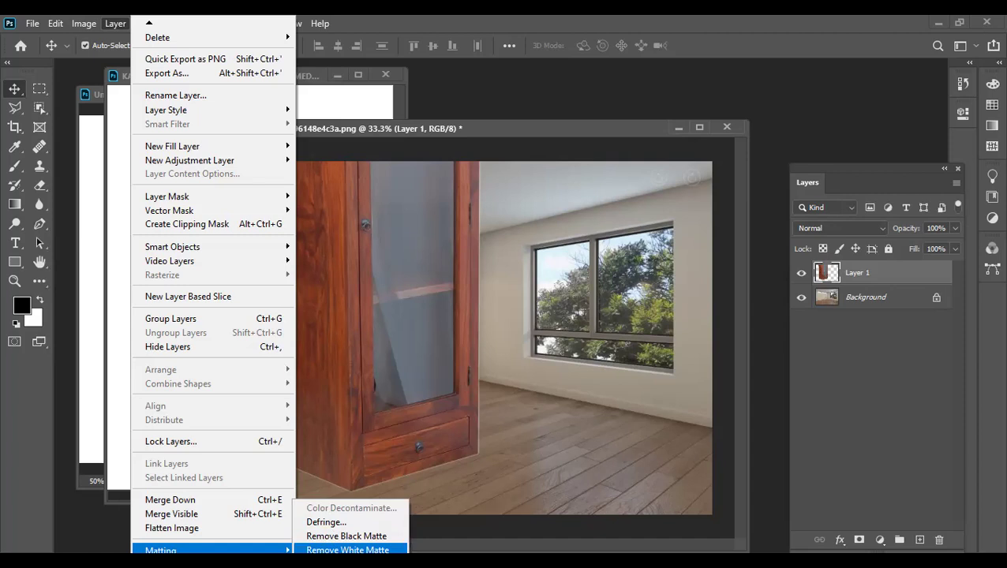
pyautogui.click(322, 522)
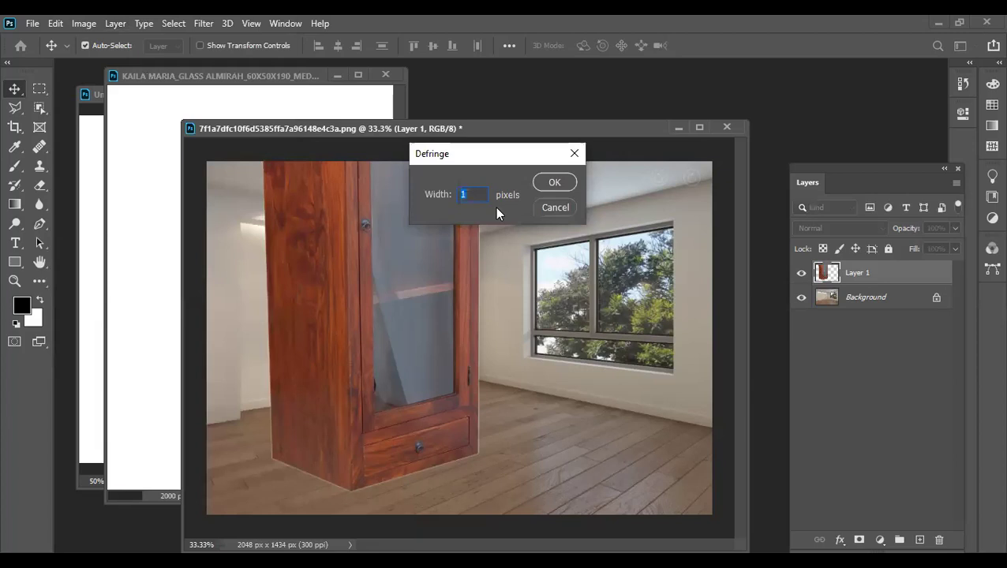
pyautogui.write('50')
pyautogui.click(551, 188)
# - Move the almirah layer and zoom in on its lower edge
pyautogui.moveTo(439, 335); pyautogui.dragTo(402, 303)
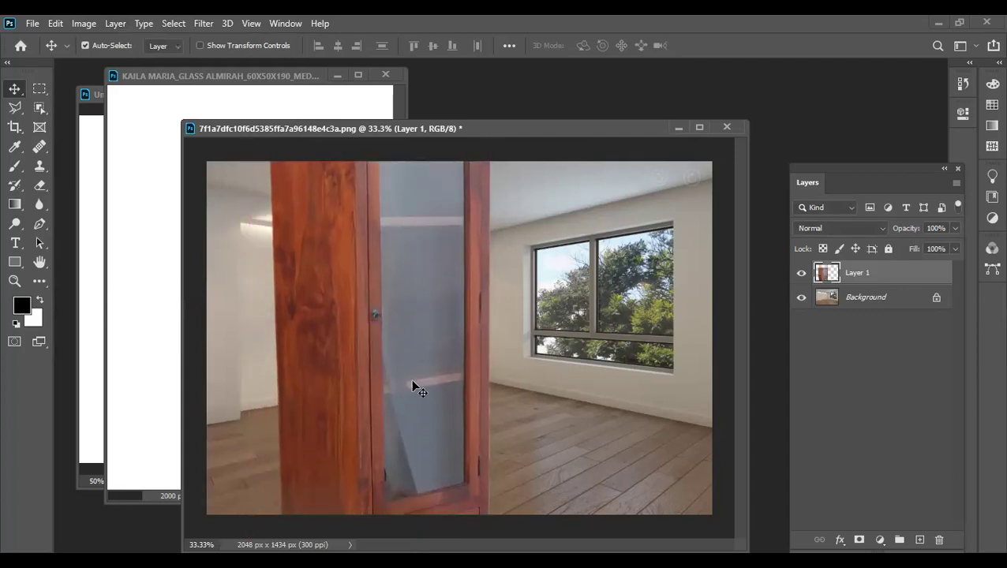
pyautogui.moveTo(402, 303); pyautogui.dragTo(416, 352)
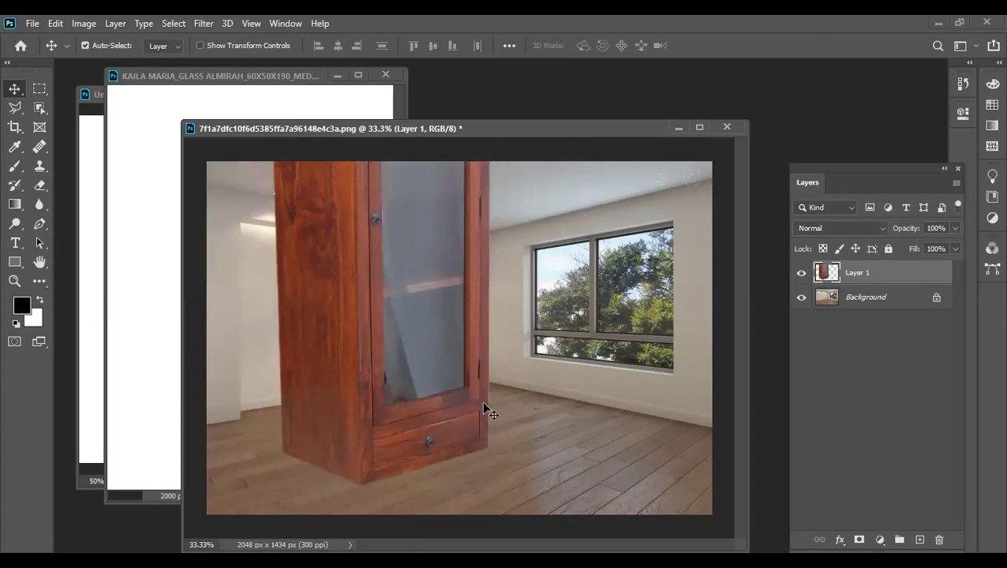
pyautogui.hotkey('ctrl', '+')
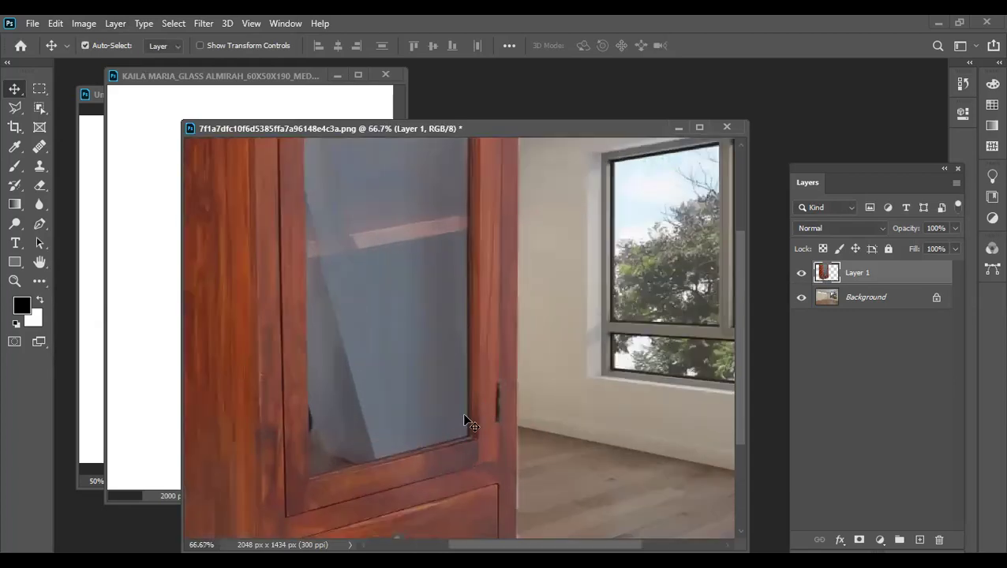
pyautogui.moveTo(418, 403); pyautogui.dragTo(378, 390)
pyautogui.moveTo(446, 416)
pyautogui.mouseDown()
pyautogui.moveTo(391, 293)
pyautogui.moveTo(395, 331)
pyautogui.mouseUp()
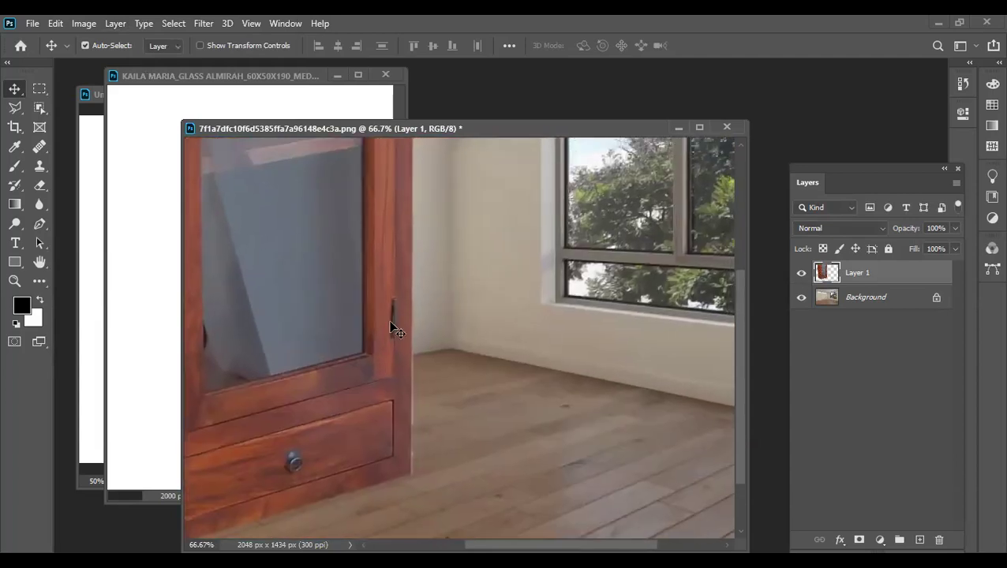
# - Outline the wall strip beside the almirah with the Polygonal Lasso, then deselect it
pyautogui.press('l')
pyautogui.click(412, 199)
pyautogui.click(411, 479)
pyautogui.click(426, 475)
pyautogui.click(449, 431)
pyautogui.click(452, 337)
pyautogui.doubleClick(455, 189)
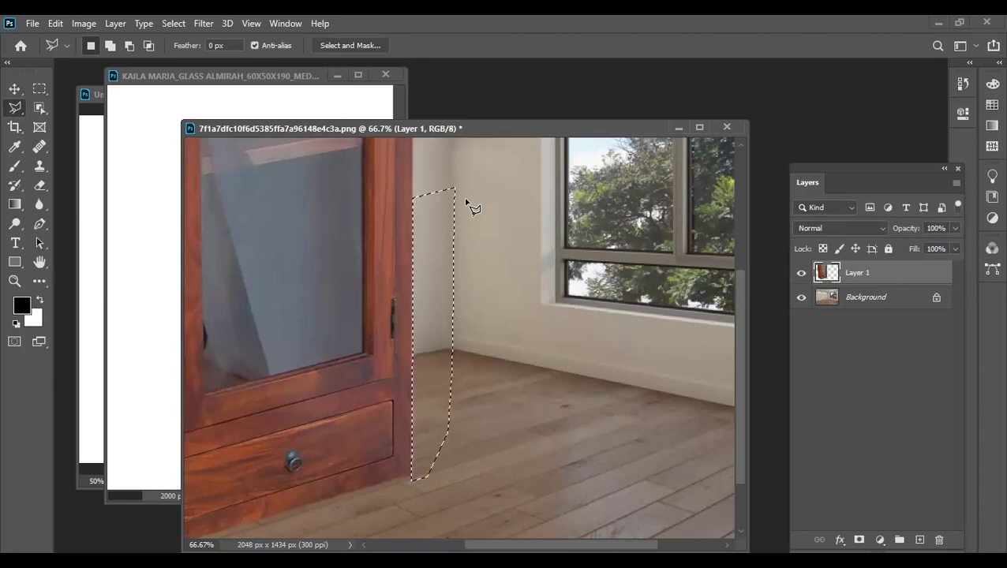
pyautogui.hotkey('ctrl', 'd')
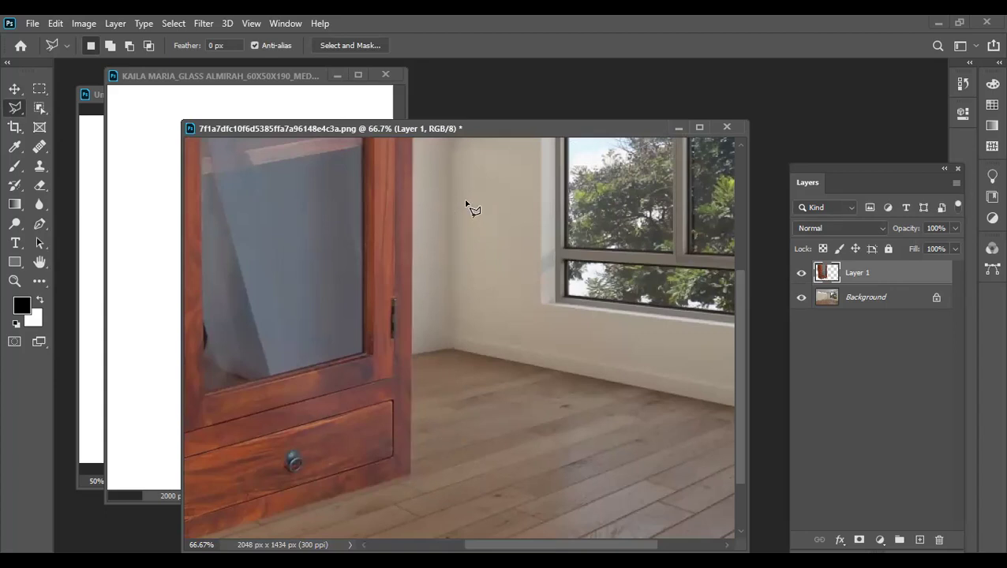
pyautogui.hotkey('ctrl', 'z')
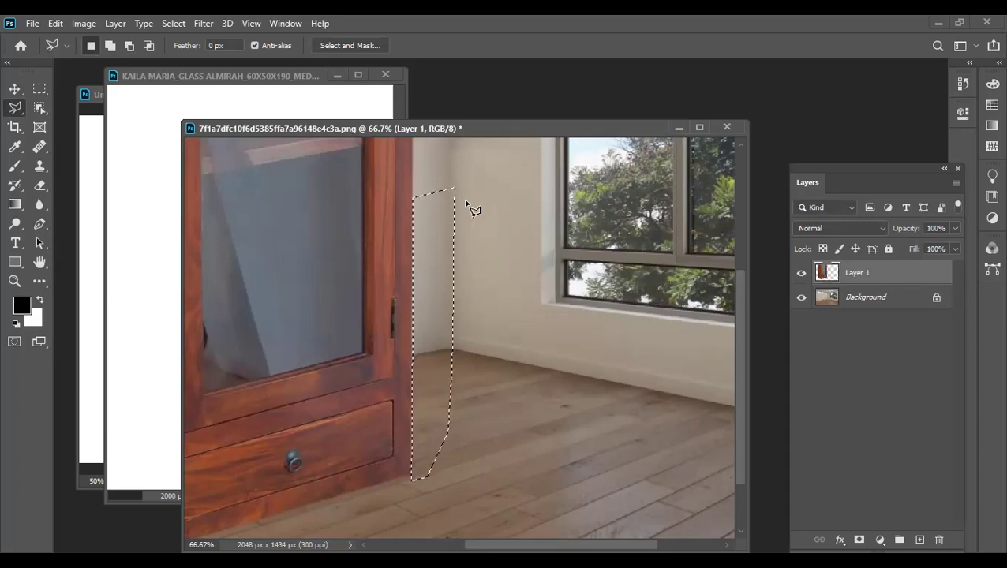
pyautogui.hotkey('ctrl', 'd')
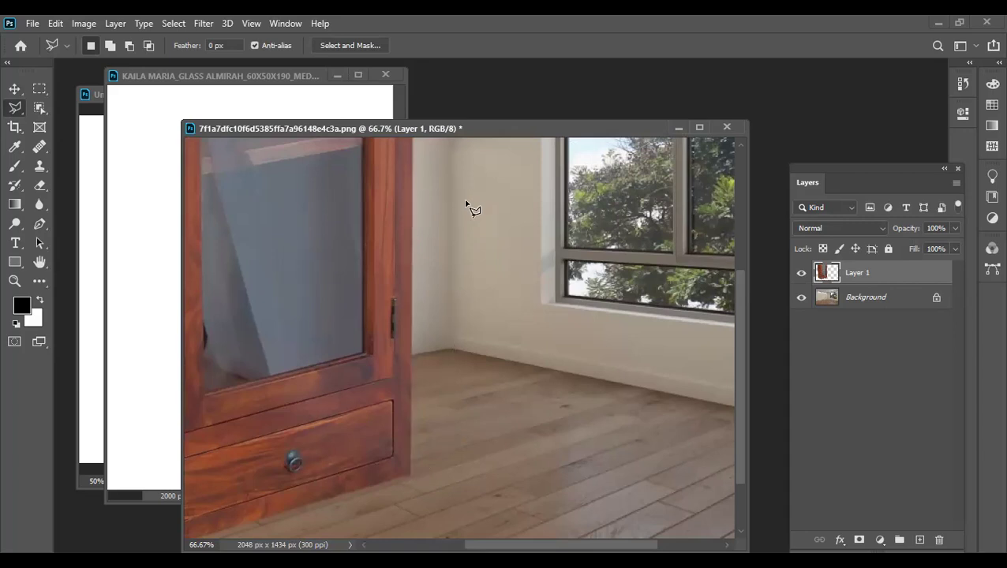
# - Fit the room in view, move the almirah right, and begin scaling it to about 44.63%
pyautogui.press('v')
pyautogui.hotkey('ctrl', '0')
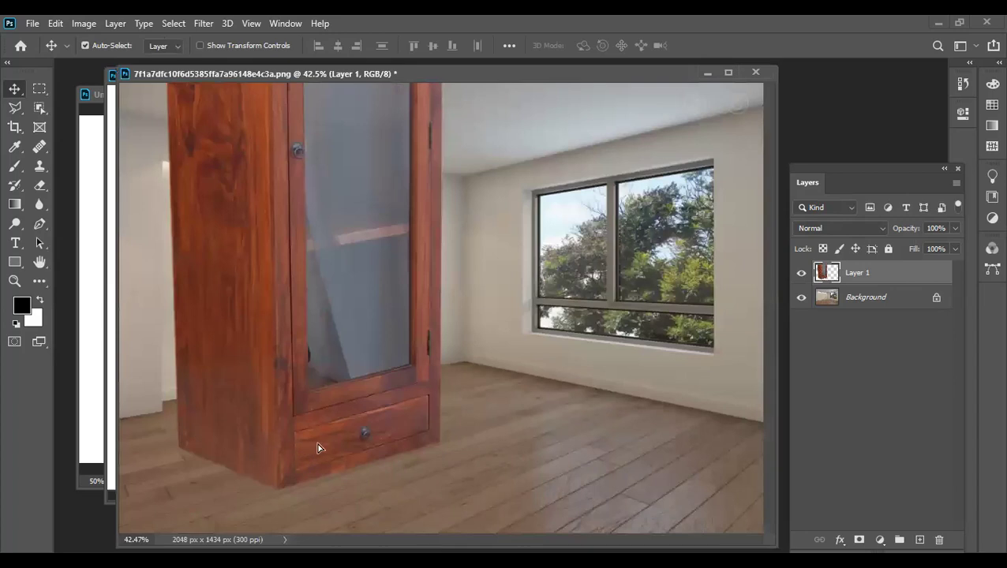
pyautogui.moveTo(319, 444); pyautogui.dragTo(382, 365)
pyautogui.hotkey('ctrl', '+')
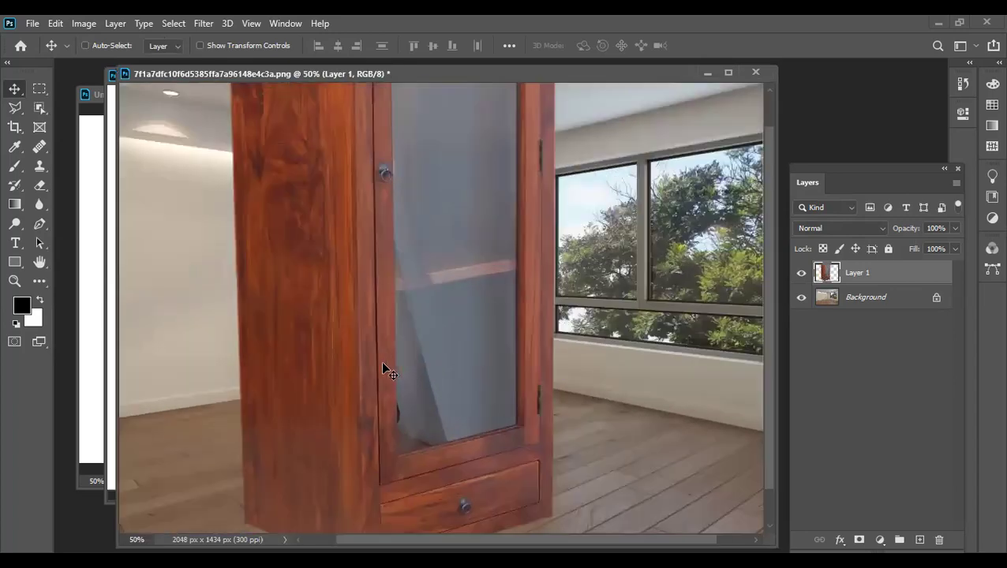
pyautogui.hotkey('ctrl', '+')
pyautogui.hotkey('ctrl', '-')
pyautogui.hotkey('ctrl', '-')
pyautogui.hotkey('ctrl', '-')
pyautogui.hotkey('ctrl', '-')
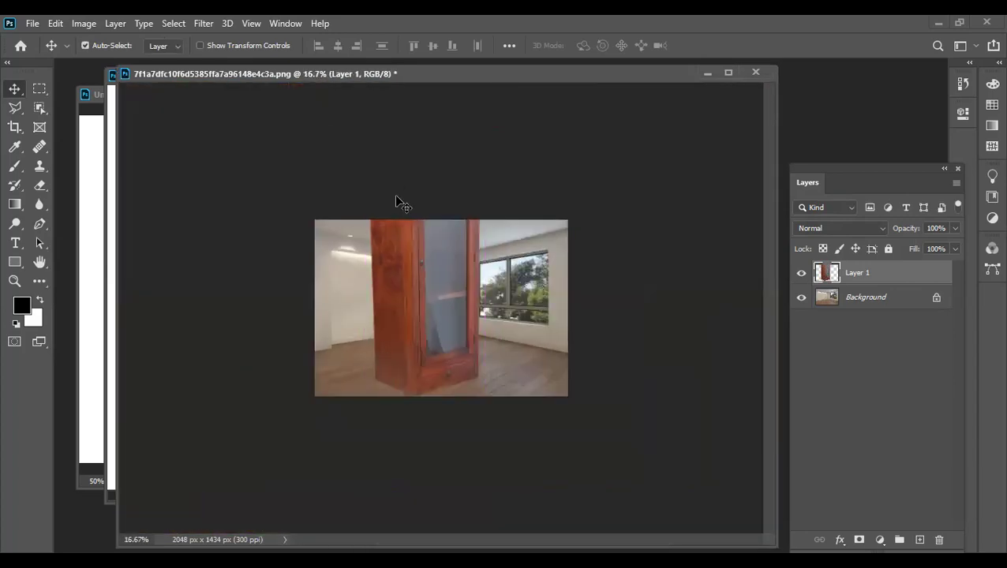
pyautogui.hotkey('ctrl', 't')
pyautogui.moveTo(363, 137); pyautogui.dragTo(445, 247)
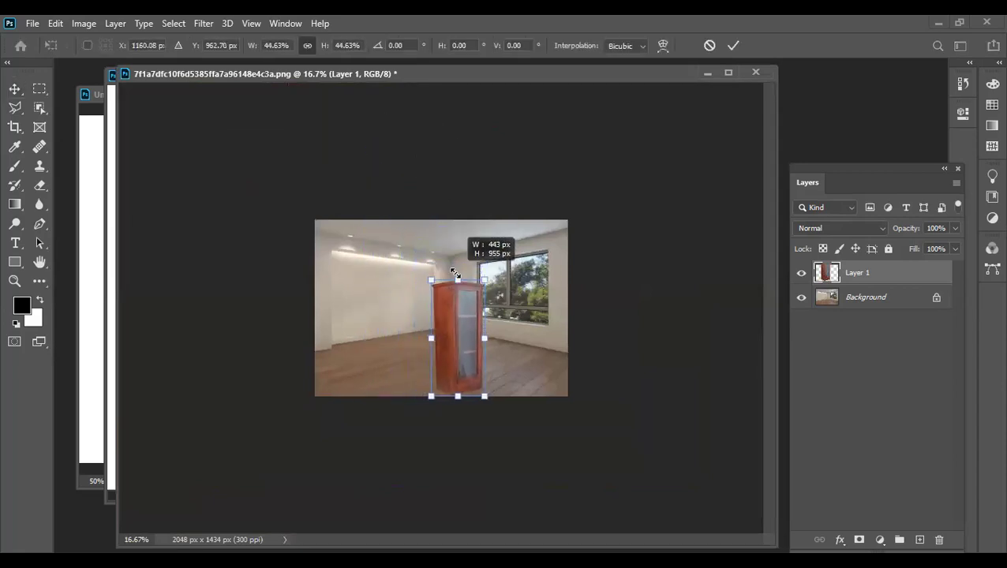
# - Scale the almirah to about 17.9% and stand it by the back corner left of the window
pyautogui.moveTo(445, 247); pyautogui.dragTo(445, 312)
pyautogui.moveTo(459, 350); pyautogui.dragTo(442, 313)
pyautogui.scroll(1, 442, 313)
pyautogui.scroll(1, 442, 312)
pyautogui.scroll(1, 442, 313)
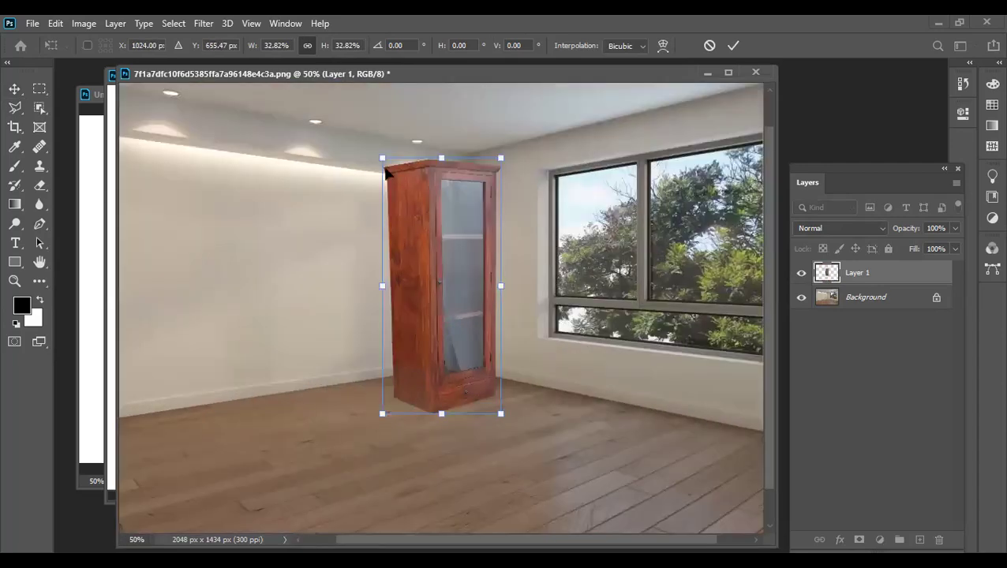
pyautogui.moveTo(383, 159); pyautogui.dragTo(436, 274)
pyautogui.moveTo(454, 359)
pyautogui.mouseDown()
pyautogui.moveTo(447, 351)
pyautogui.moveTo(473, 362)
pyautogui.moveTo(449, 354)
pyautogui.moveTo(466, 353)
pyautogui.mouseUp()
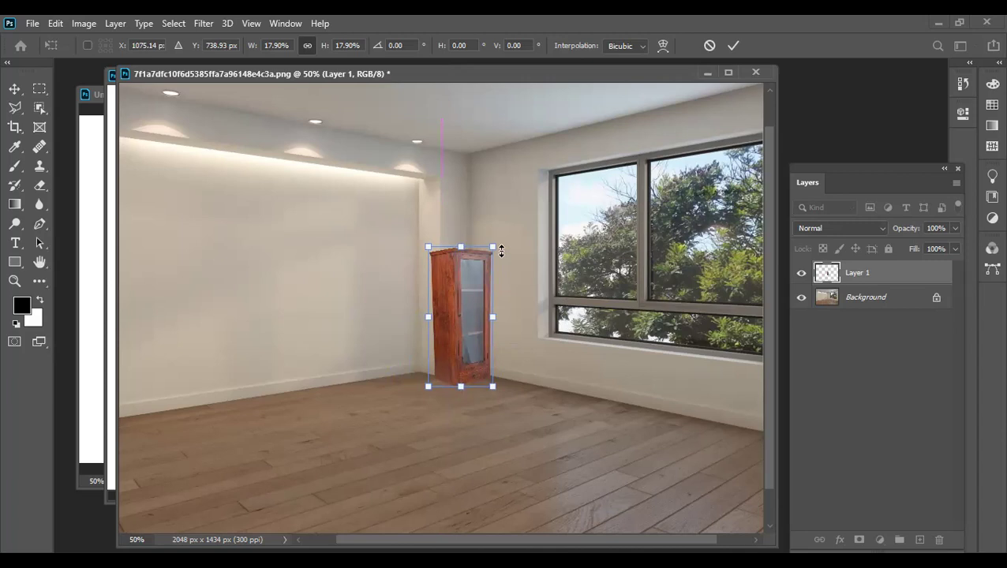
# - Skew the cabinet's corners into room perspective (−1.12° skew, 0.64° rotation) and commit
pyautogui.moveTo(462, 249); pyautogui.dragTo(469, 250)
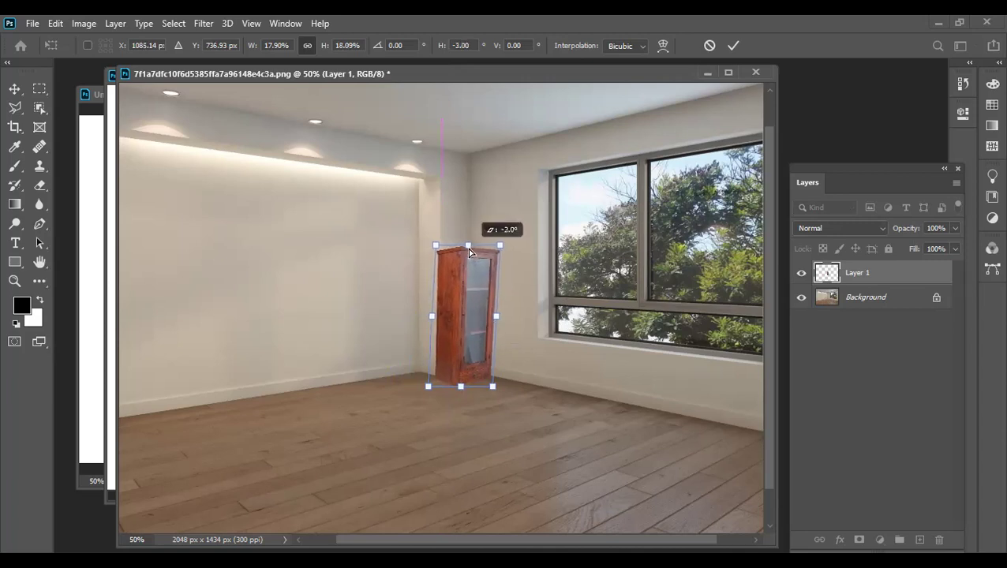
pyautogui.moveTo(468, 254); pyautogui.dragTo(466, 250)
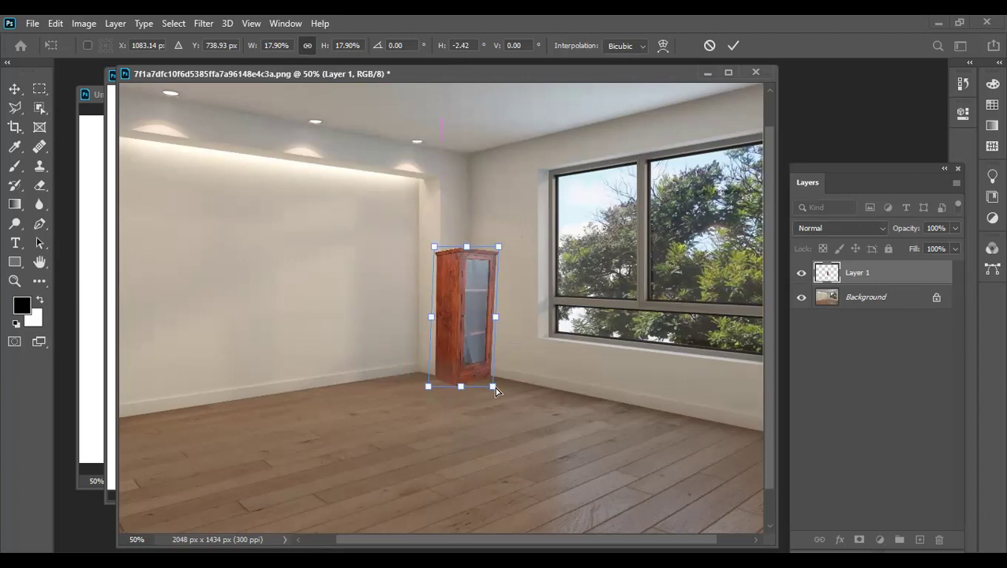
pyautogui.moveTo(494, 387); pyautogui.dragTo(498, 399)
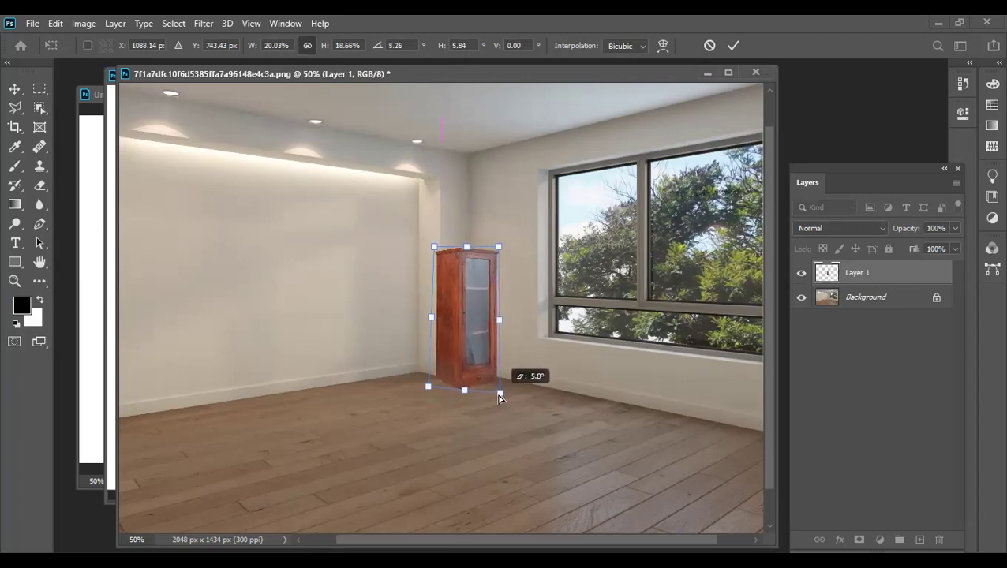
pyautogui.moveTo(499, 398); pyautogui.dragTo(497, 394)
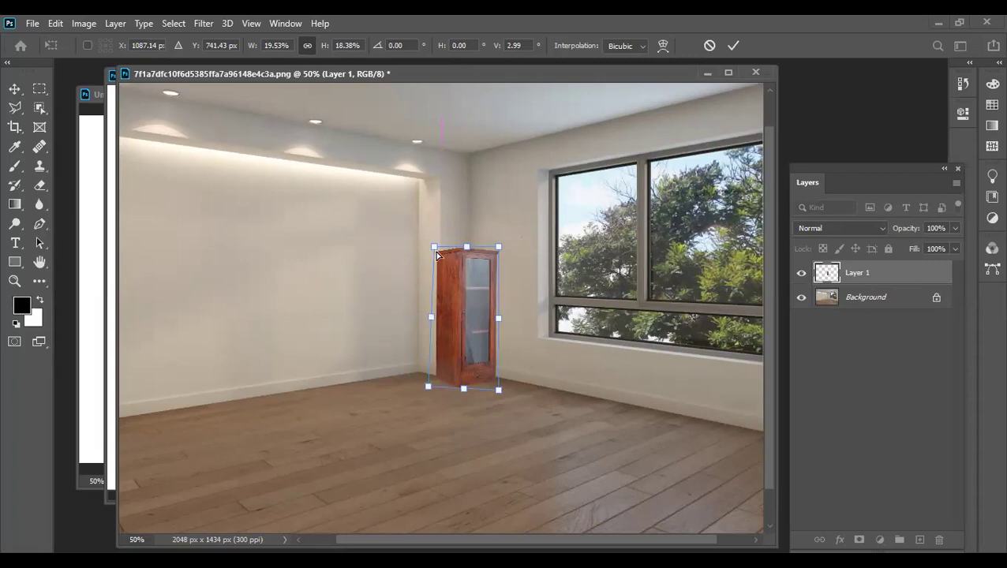
pyautogui.moveTo(434, 247); pyautogui.dragTo(436, 243)
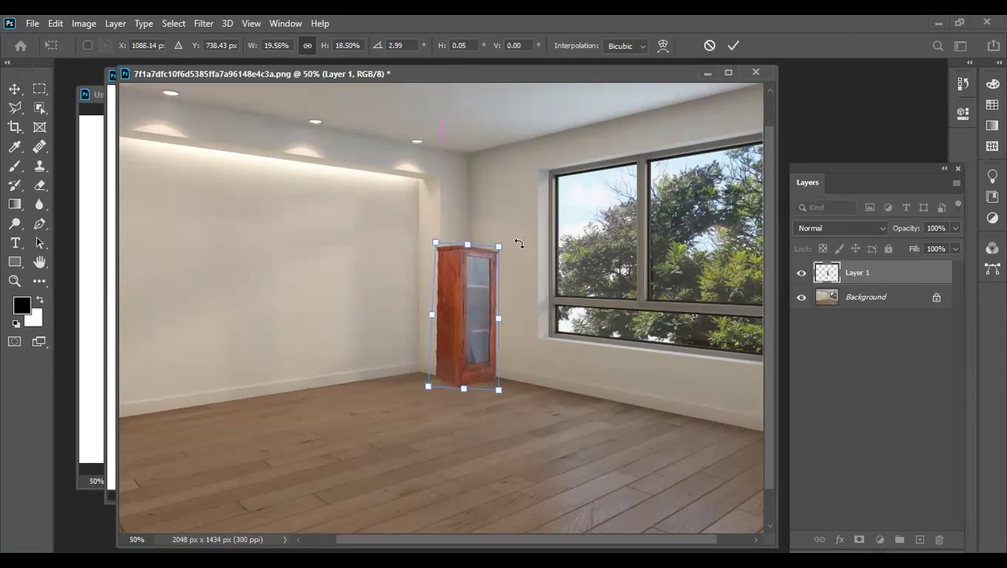
pyautogui.moveTo(498, 390); pyautogui.dragTo(495, 386)
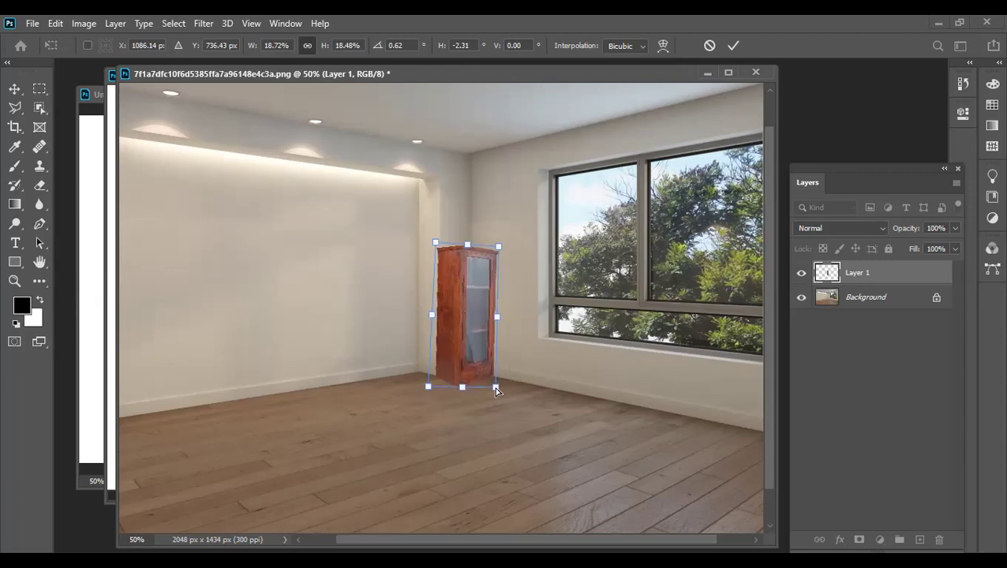
pyautogui.moveTo(430, 390); pyautogui.dragTo(430, 389)
pyautogui.moveTo(464, 387); pyautogui.dragTo(464, 386)
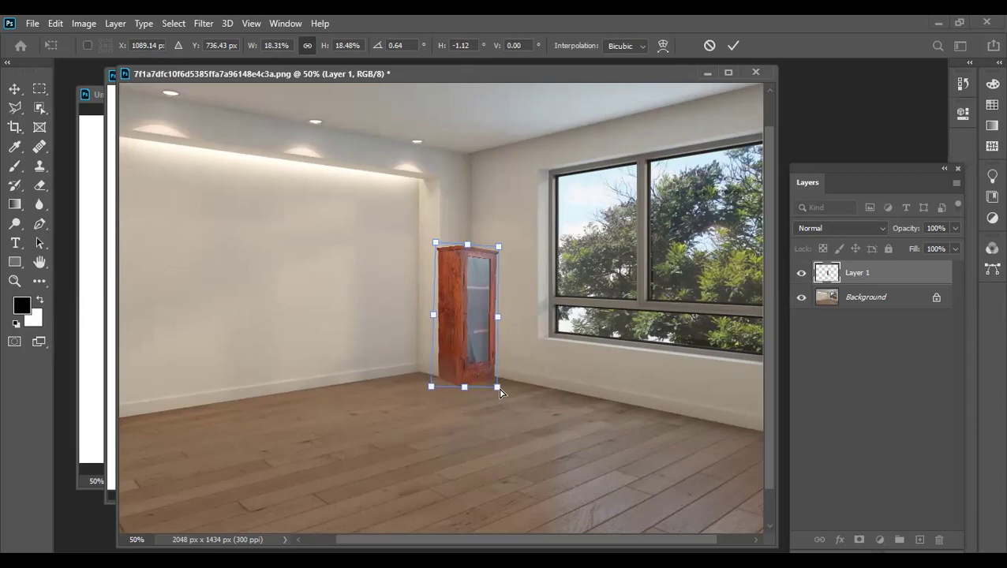
pyautogui.moveTo(499, 247); pyautogui.dragTo(499, 244)
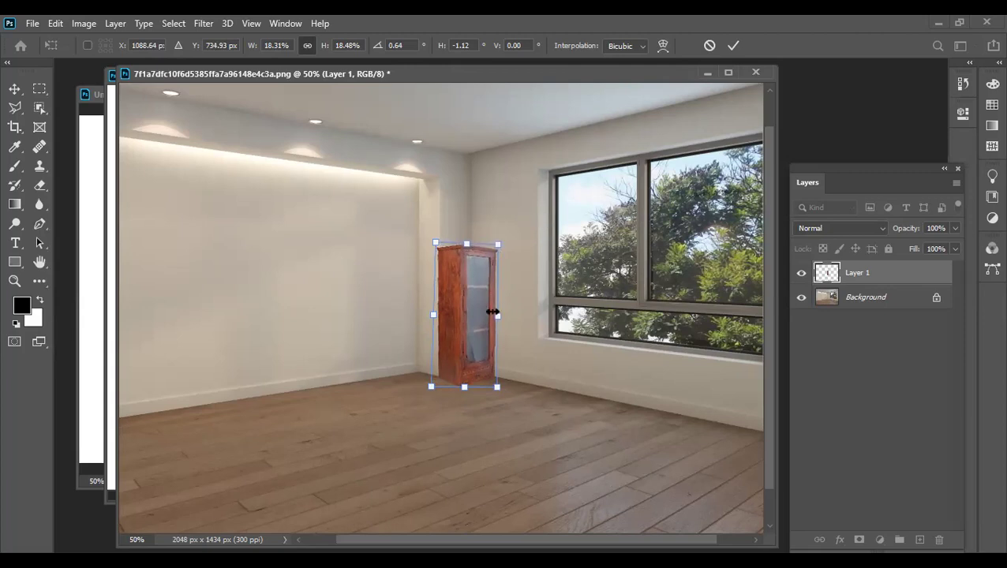
pyautogui.press('Return')
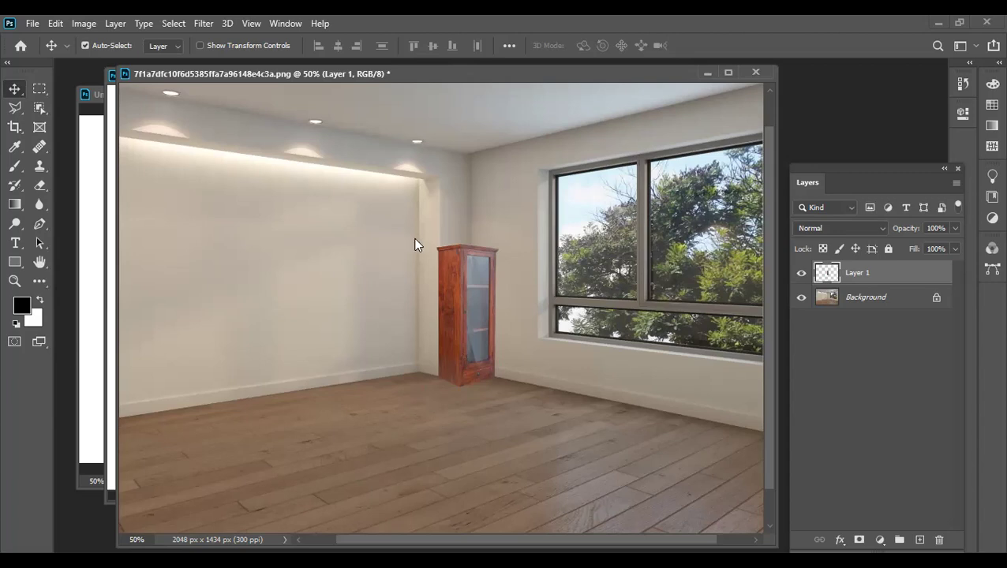
# - Open the 140x200 bed photo from the 796 INV OF PHOTOS folder
pyautogui.hotkey('ctrl', 'o')
pyautogui.scroll(-2, 411, 239)
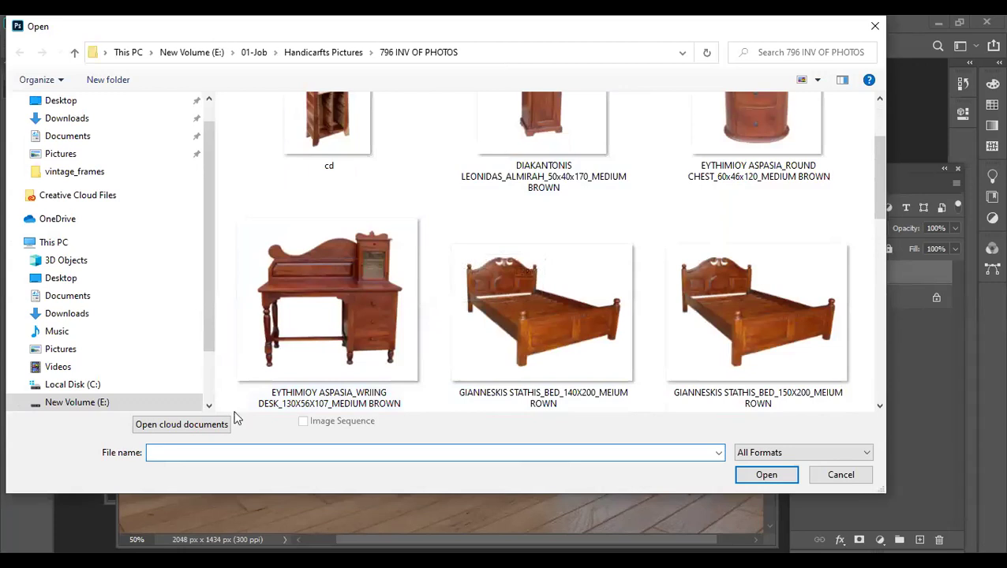
pyautogui.scroll(-2, 483, 276)
pyautogui.scroll(-2, 485, 280)
pyautogui.scroll(-2, 485, 280)
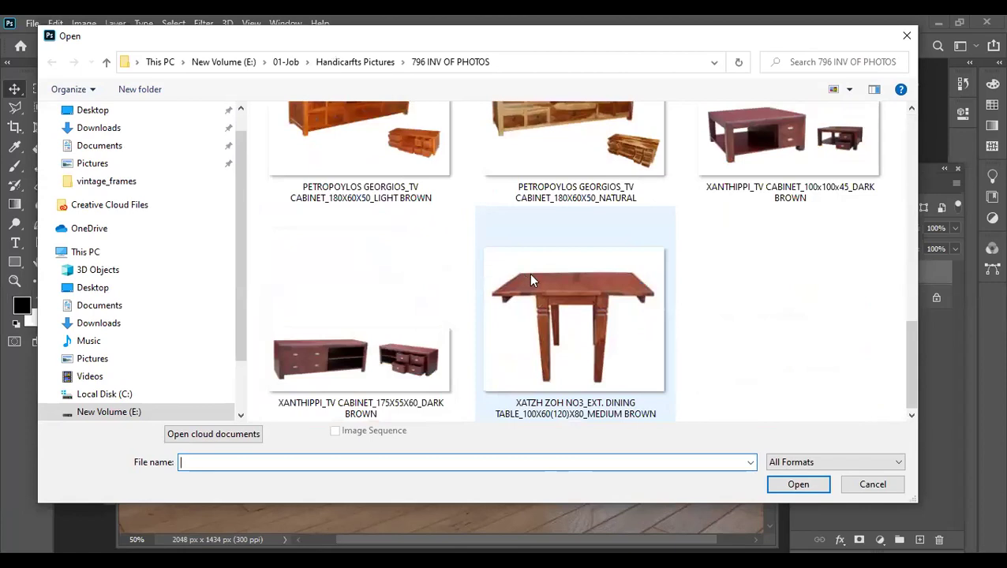
pyautogui.scroll(5, 527, 280)
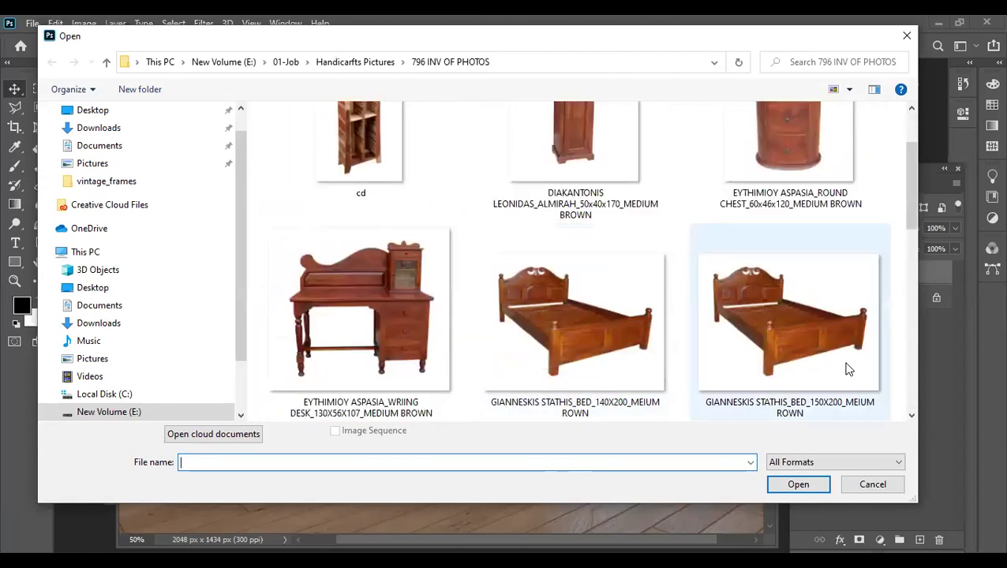
pyautogui.click(558, 339)
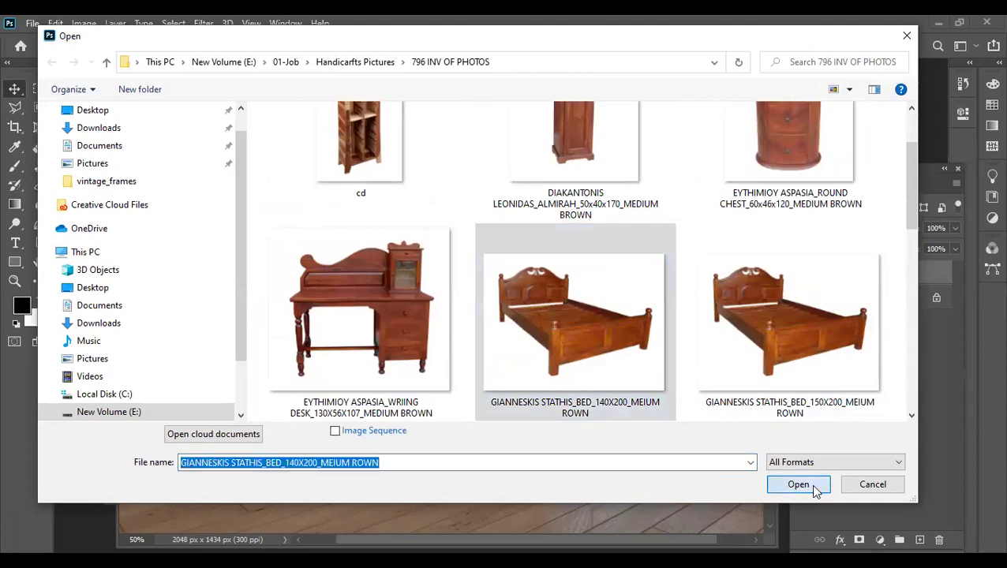
pyautogui.click(814, 486)
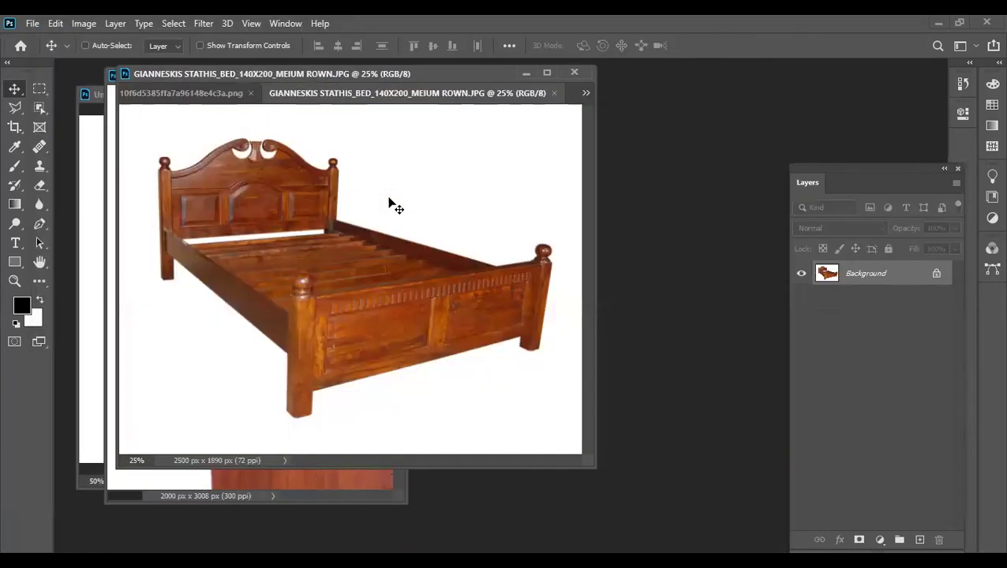
# - Try the selection tools in the toolbar flyout and settle on the Quick Selection Tool
pyautogui.click(37, 107)
pyautogui.click(95, 122)
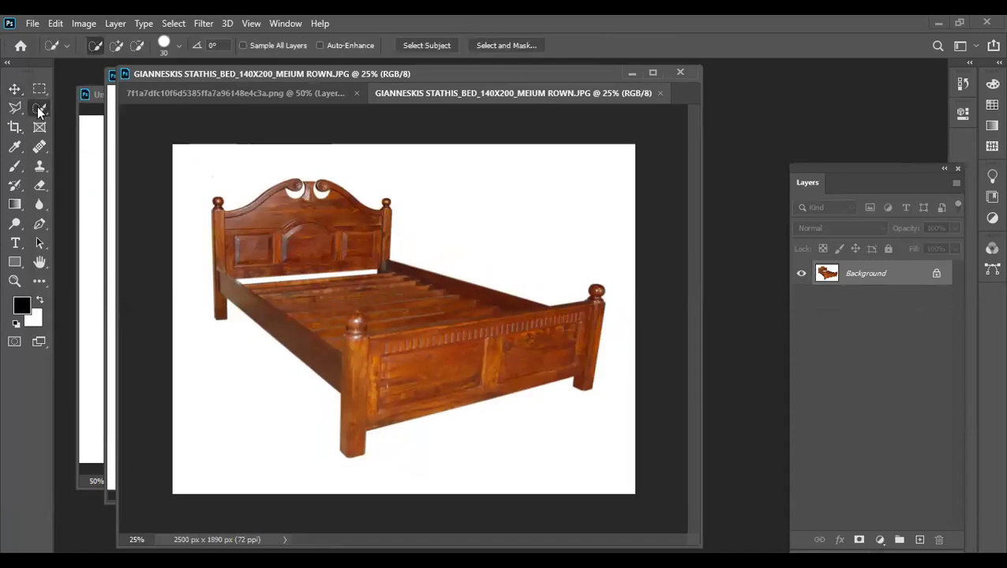
pyautogui.rightClick(38, 113)
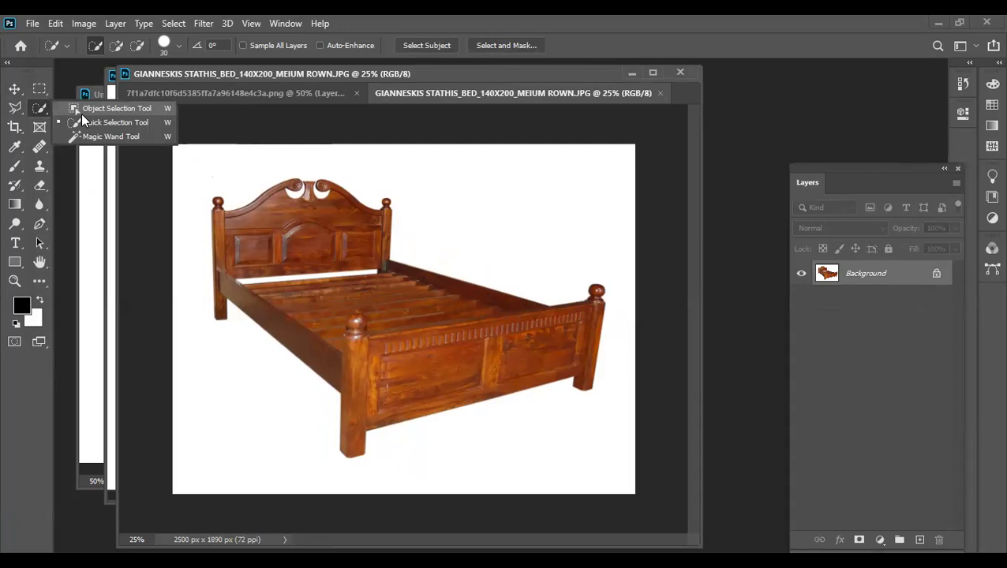
pyautogui.click(81, 111)
pyautogui.rightClick(42, 106)
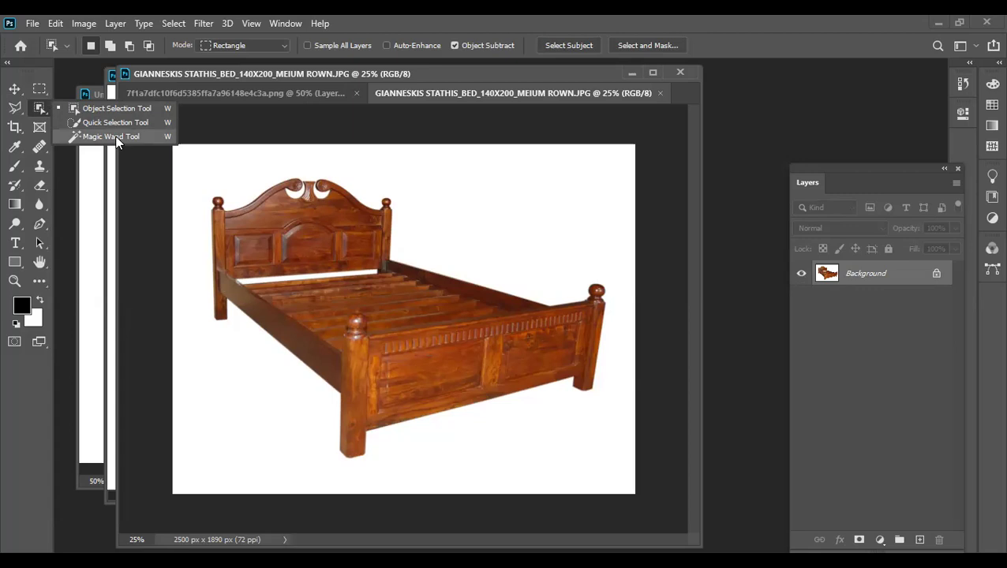
pyautogui.click(113, 122)
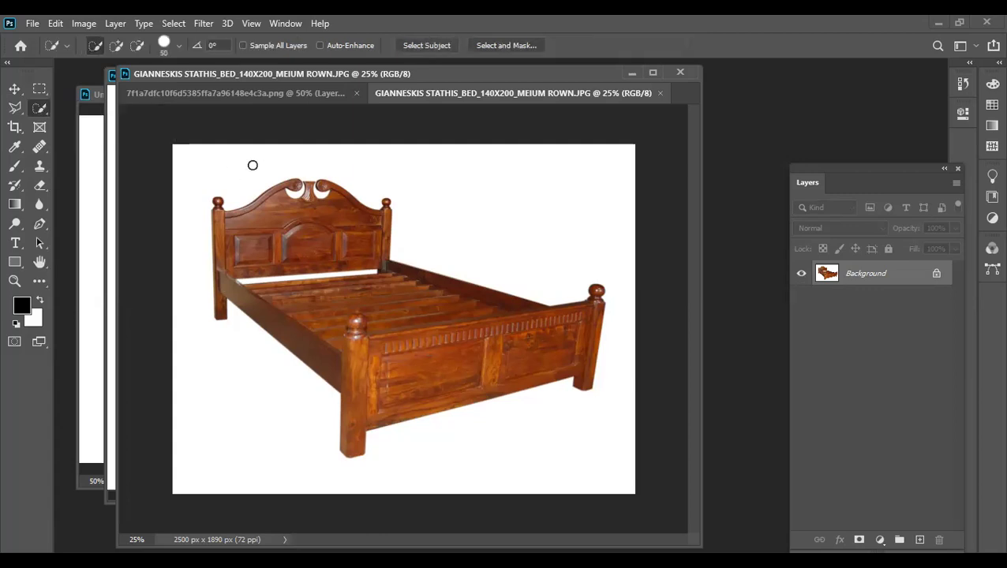
pyautogui.press(']')
pyautogui.press(']')
pyautogui.press(']')
pyautogui.moveTo(241, 162)
pyautogui.mouseDown()
pyautogui.moveTo(287, 156)
pyautogui.moveTo(420, 189)
pyautogui.moveTo(624, 403)
pyautogui.moveTo(611, 456)
pyautogui.moveTo(532, 475)
pyautogui.moveTo(360, 458)
pyautogui.moveTo(275, 413)
pyautogui.moveTo(348, 446)
pyautogui.mouseUp()
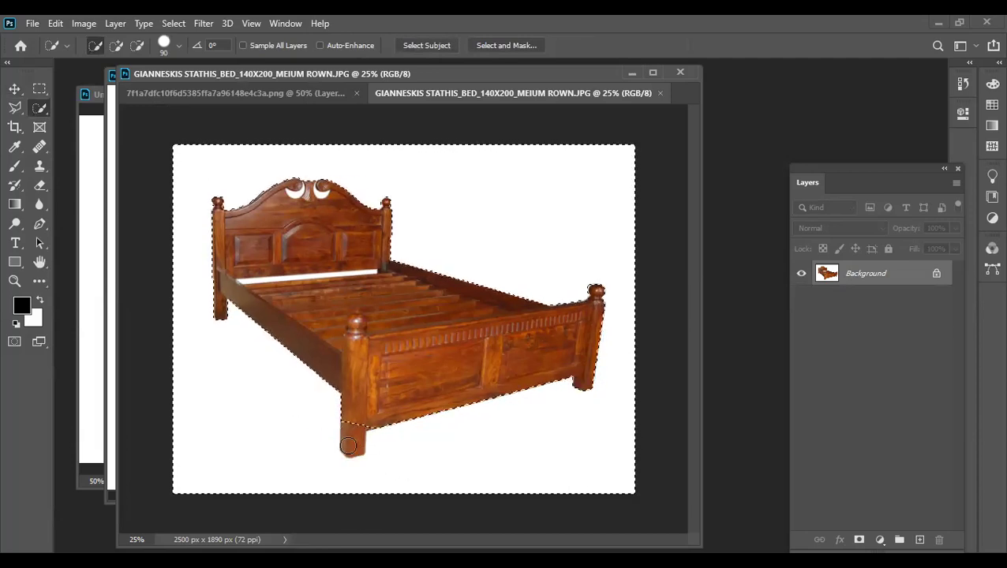
pyautogui.hotkey('ctrl', 'd')
pyautogui.moveTo(225, 171)
pyautogui.mouseDown()
pyautogui.moveTo(326, 157)
pyautogui.moveTo(499, 182)
pyautogui.moveTo(569, 218)
pyautogui.moveTo(634, 325)
pyautogui.moveTo(613, 456)
pyautogui.moveTo(284, 483)
pyautogui.moveTo(239, 439)
pyautogui.mouseUp()
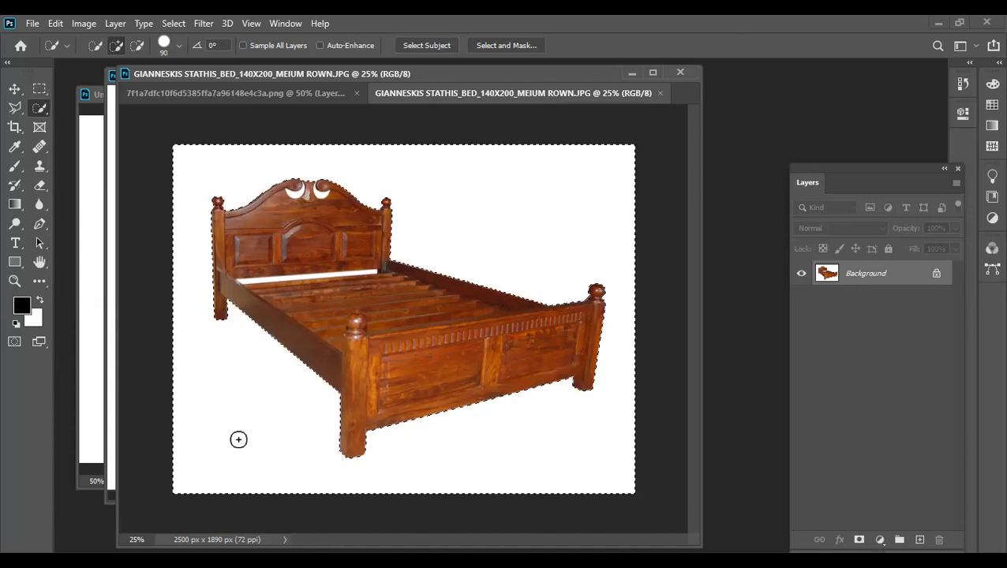
pyautogui.press('[')
pyautogui.press('[')
pyautogui.press('[')
pyautogui.press('[')
pyautogui.press('[')
pyautogui.hotkey('ctrl', 'd')
pyautogui.moveTo(222, 157)
pyautogui.mouseDown()
pyautogui.moveTo(387, 165)
pyautogui.moveTo(470, 198)
pyautogui.mouseUp()
pyautogui.moveTo(617, 357)
pyautogui.mouseDown()
pyautogui.moveTo(595, 443)
pyautogui.moveTo(350, 472)
pyautogui.moveTo(301, 459)
pyautogui.moveTo(425, 95)
pyautogui.mouseUp()
pyautogui.hotkey('ctrl', '1')
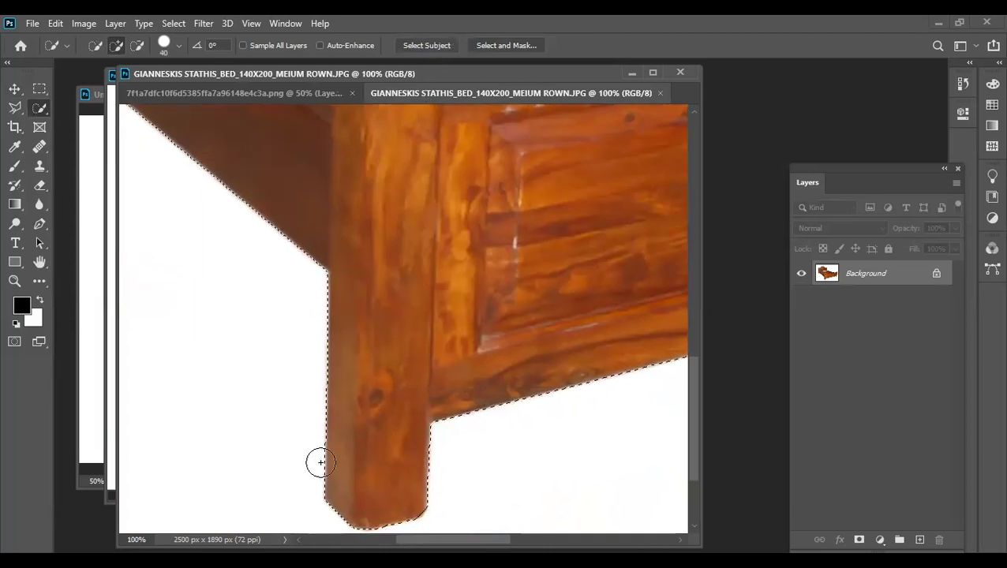
pyautogui.hotkey('ctrl', 'd')
pyautogui.hotkey('ctrl', '0')
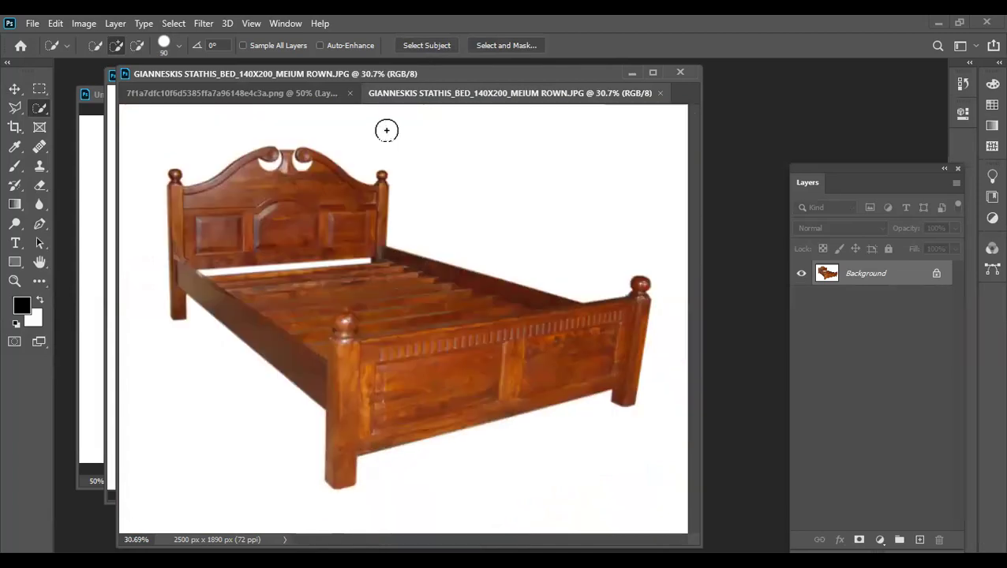
pyautogui.moveTo(387, 130)
pyautogui.mouseDown()
pyautogui.moveTo(663, 478)
pyautogui.moveTo(174, 438)
pyautogui.mouseUp()
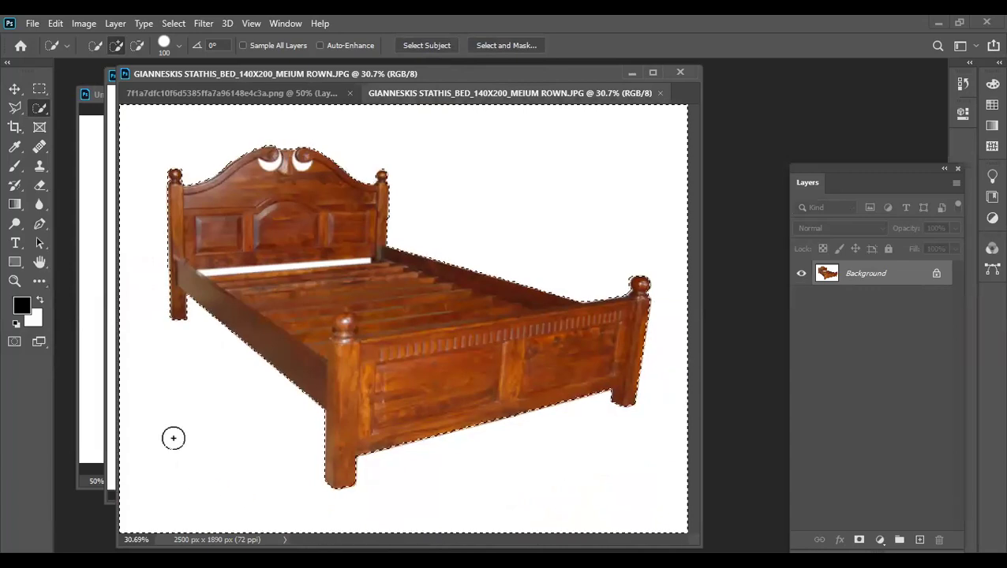
pyautogui.hotkey('ctrl', '1')
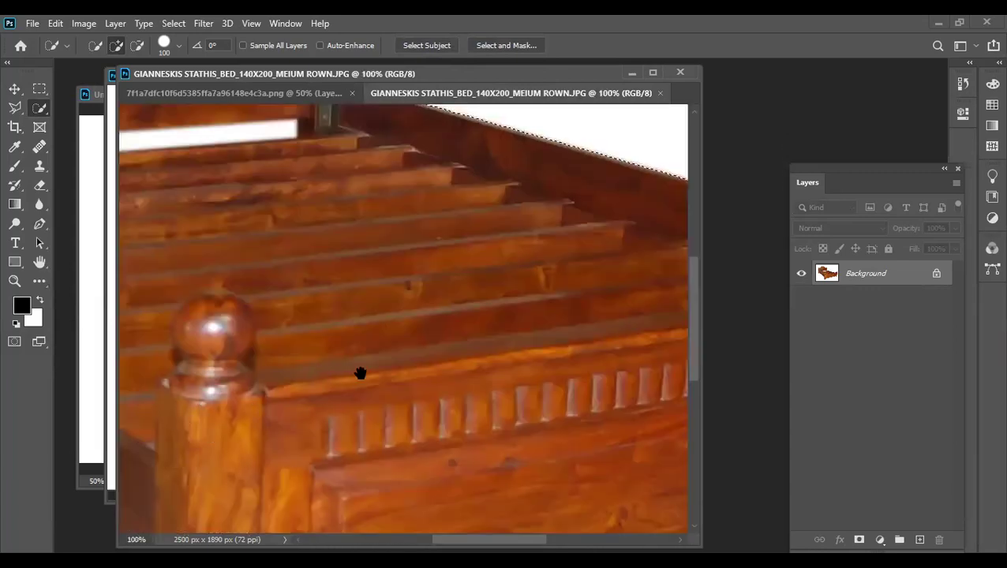
pyautogui.moveTo(359, 371); pyautogui.dragTo(372, 113)
pyautogui.scroll(-5, 359, 284)
pyautogui.scroll(-1, 364, 384)
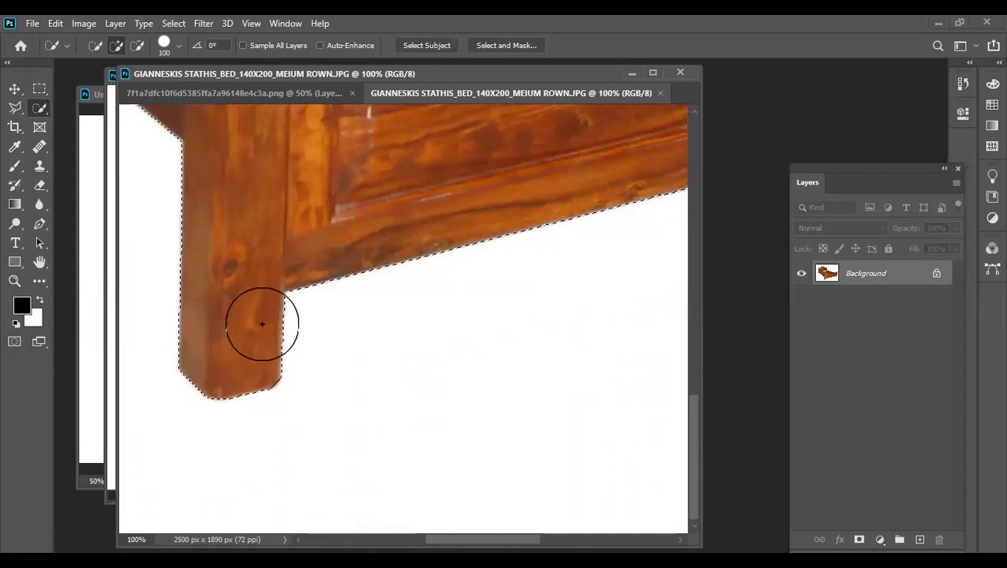
pyautogui.hotkey('ctrl', 'd')
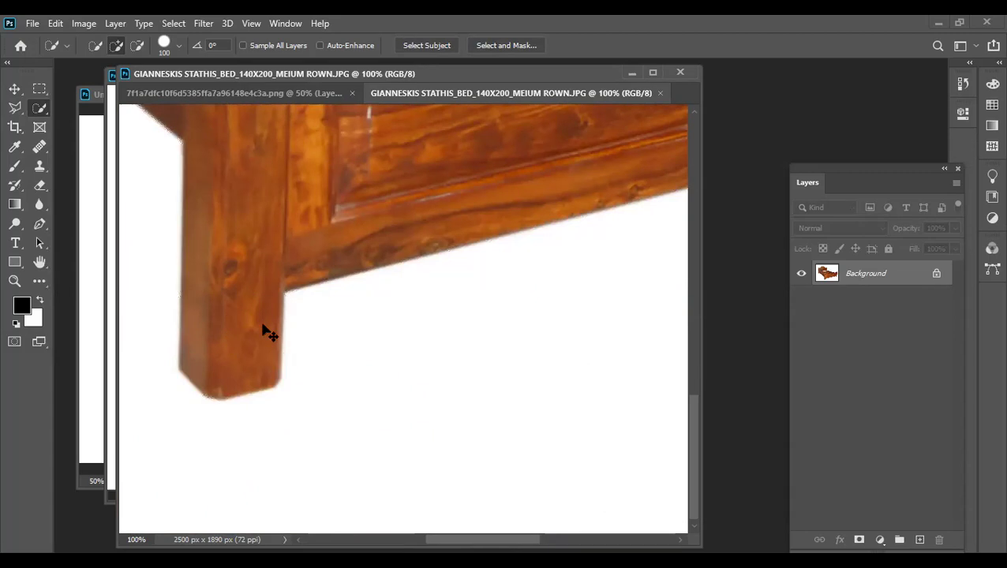
pyautogui.hotkey('ctrl', '-')
pyautogui.hotkey('ctrl', '-')
pyautogui.hotkey('ctrl', '-')
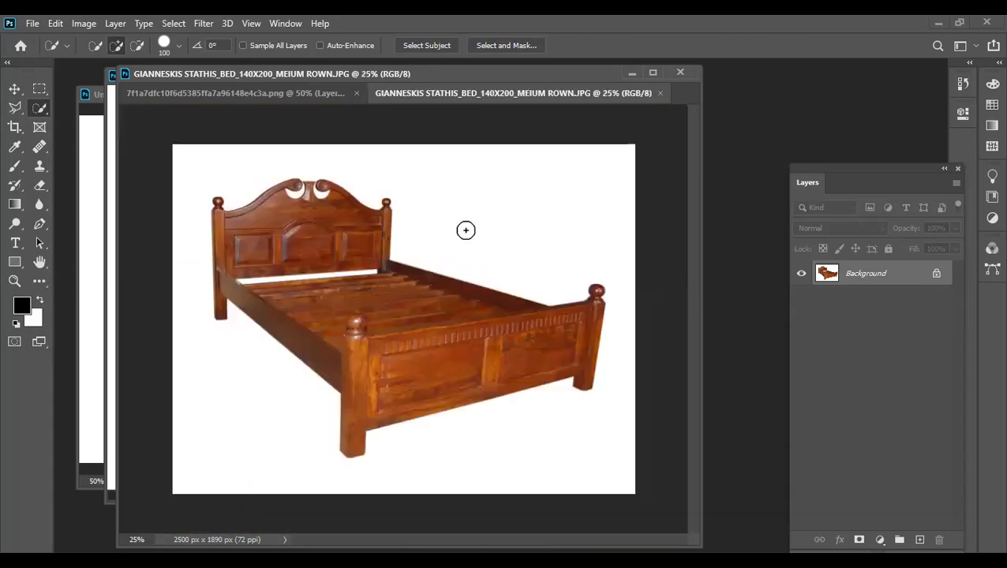
# - Enlarge the Quick Selection brush to 250 and select the white background above the bed
pyautogui.press(']')
pyautogui.press(']')
pyautogui.press(']')
pyautogui.press(']')
pyautogui.press(']')
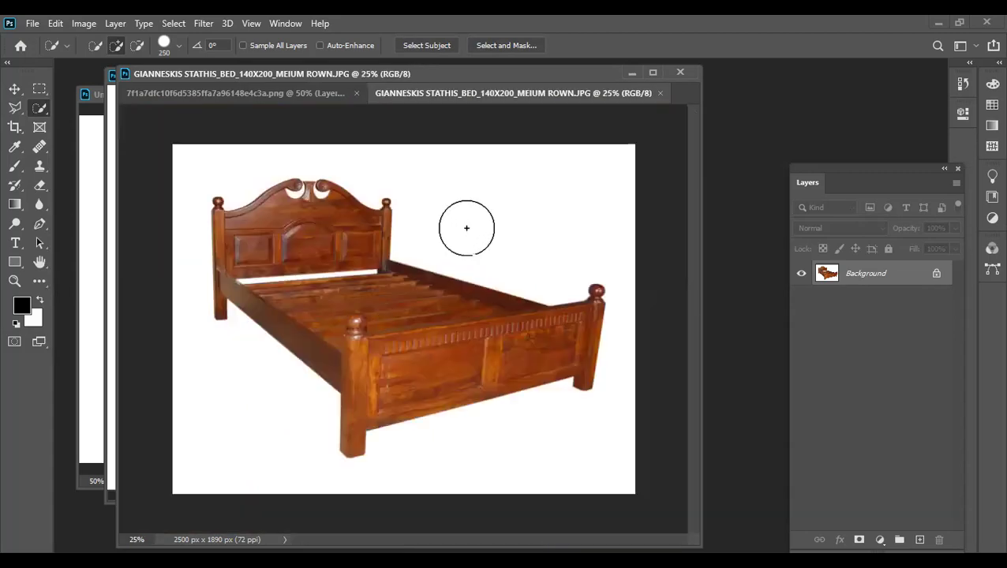
pyautogui.click(461, 188)
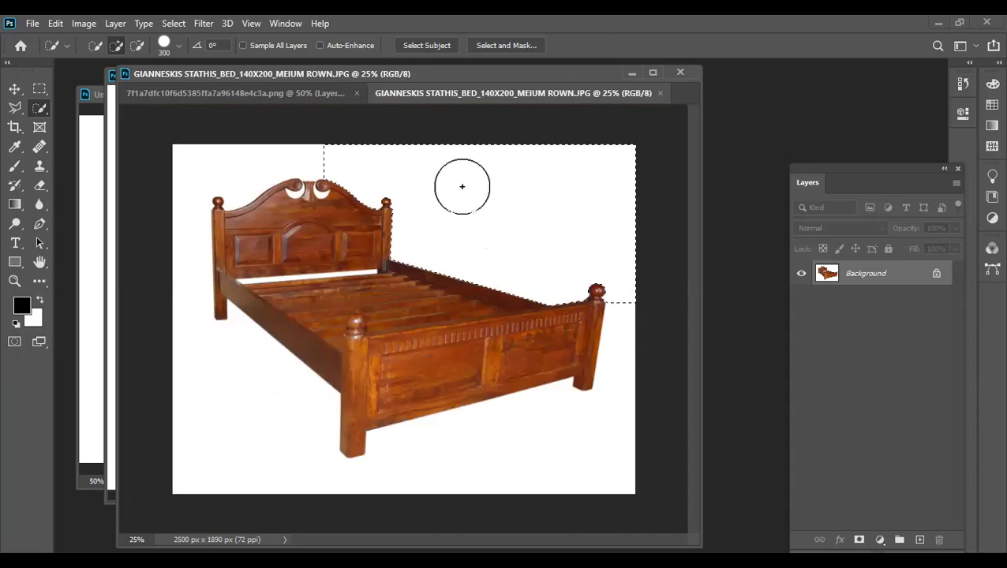
pyautogui.hotkey('ctrl', '+')
pyautogui.hotkey('ctrl', '+')
pyautogui.hotkey('ctrl', '+')
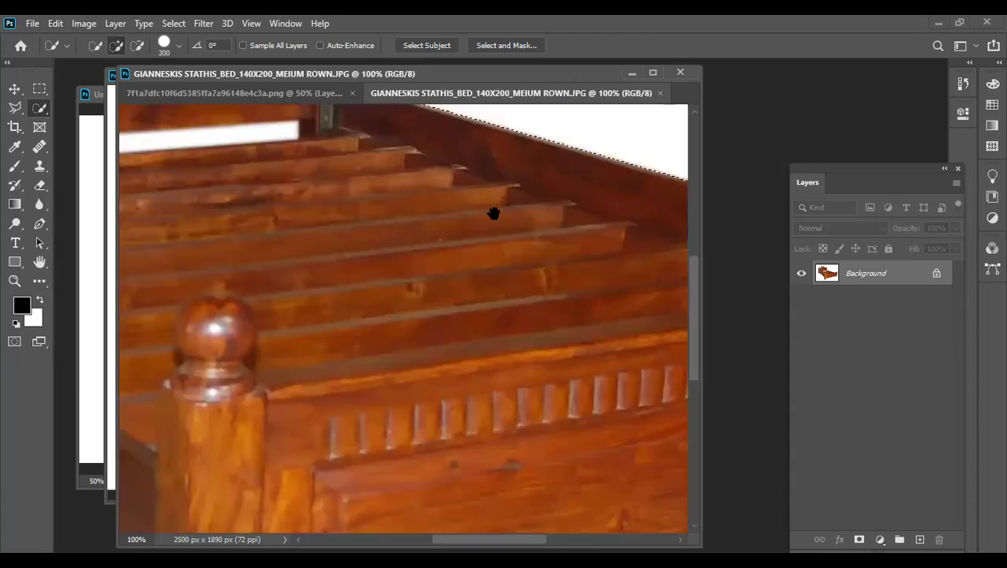
pyautogui.moveTo(355, 333); pyautogui.dragTo(218, 446)
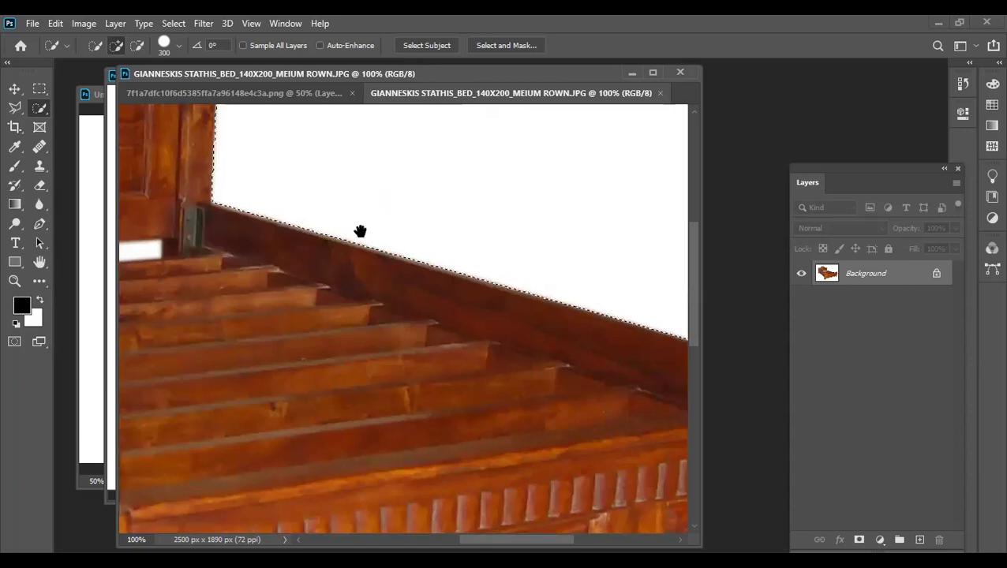
pyautogui.moveTo(263, 236); pyautogui.dragTo(264, 352)
pyautogui.moveTo(263, 243); pyautogui.dragTo(283, 291)
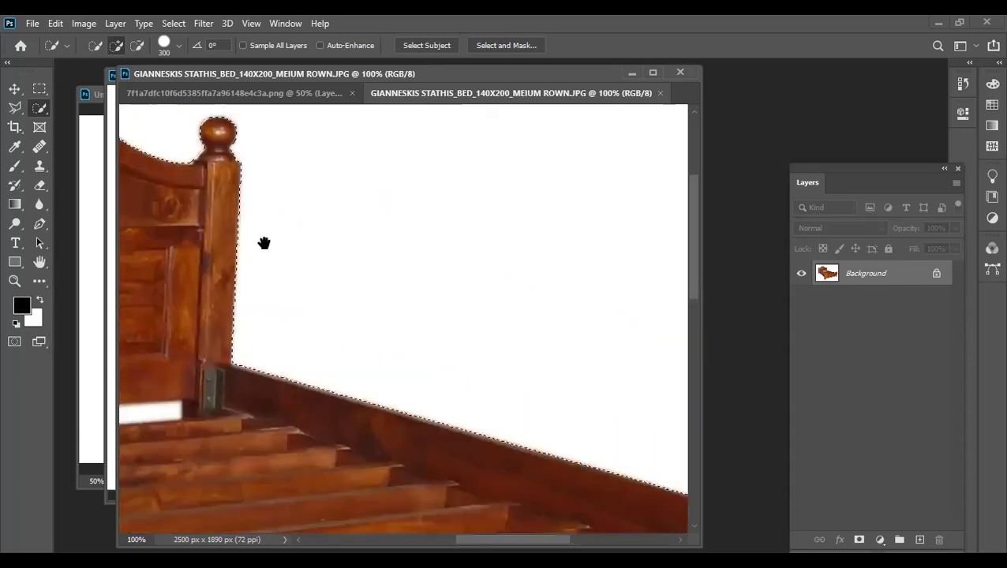
pyautogui.moveTo(251, 230); pyautogui.dragTo(286, 265)
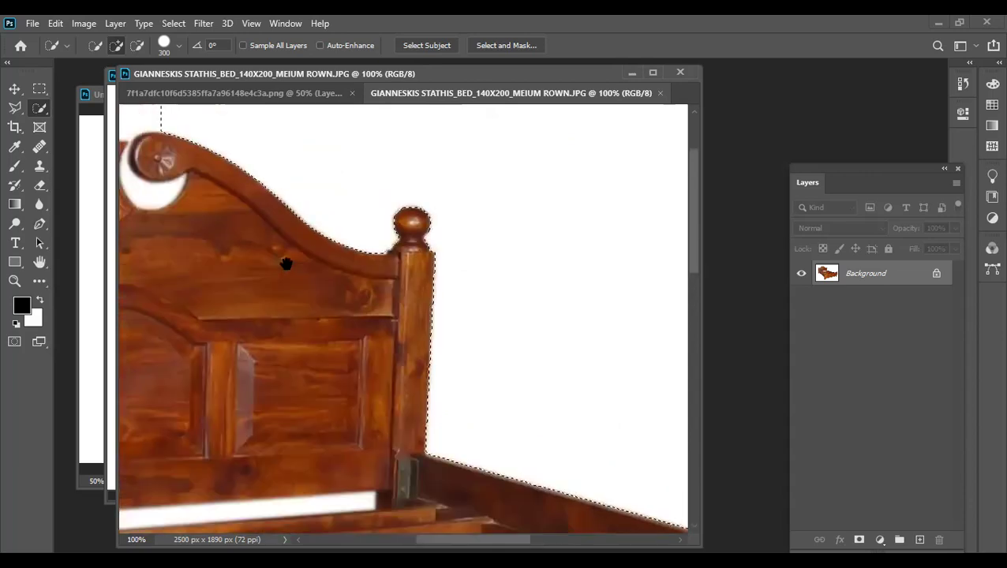
pyautogui.hotkey('ctrl', '0')
# - Extend the selection across the remaining white background and inspect the edges at 100%
pyautogui.click(194, 132)
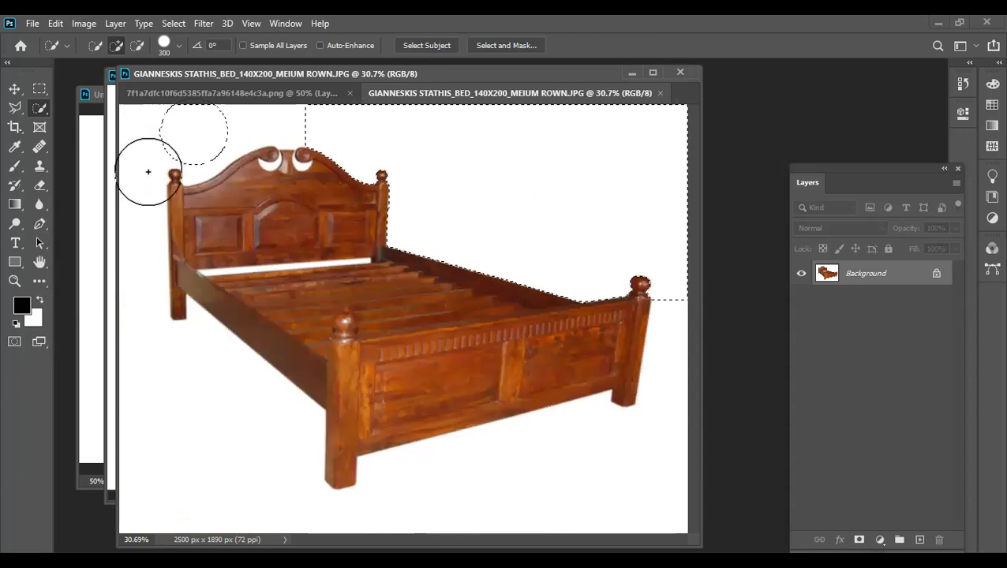
pyautogui.click(510, 475)
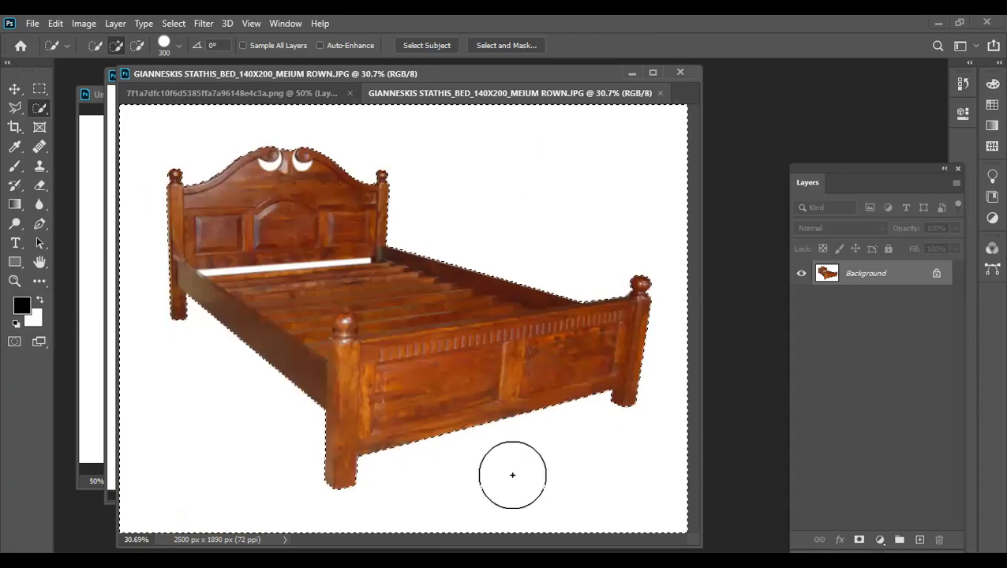
pyautogui.hotkey('ctrl', '+')
pyautogui.hotkey('ctrl', '1')
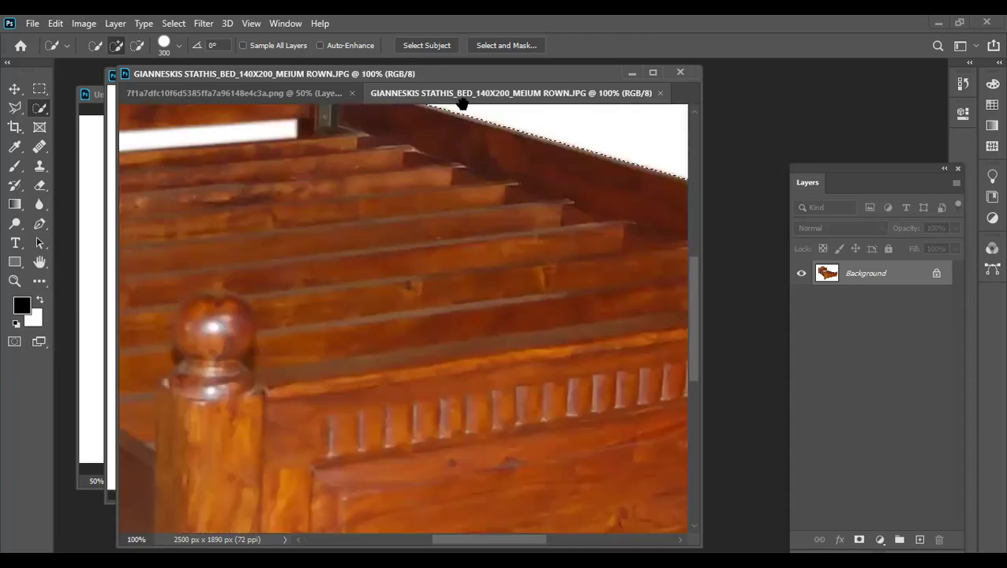
pyautogui.scroll(-5, 434, 291)
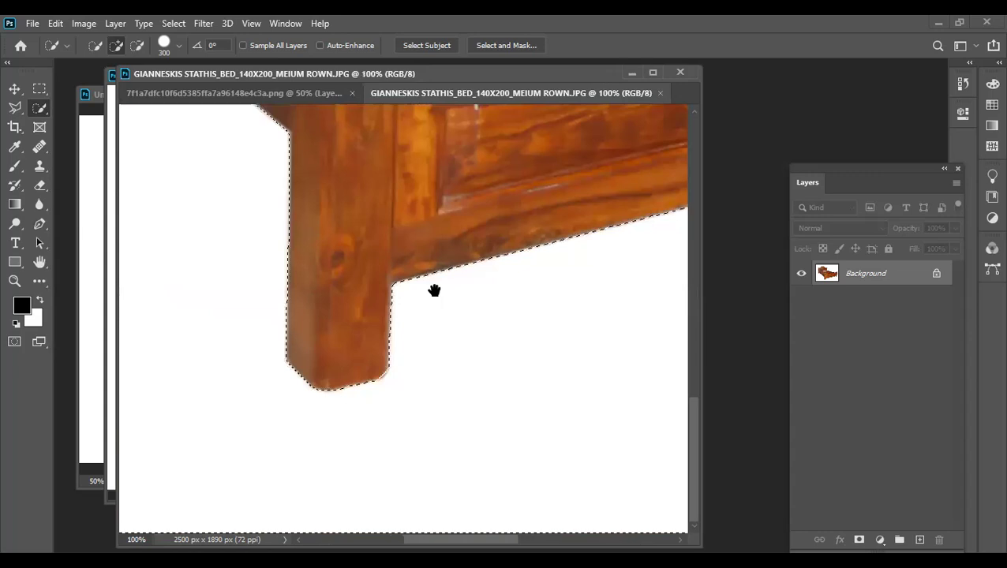
pyautogui.scroll(3, 418, 397)
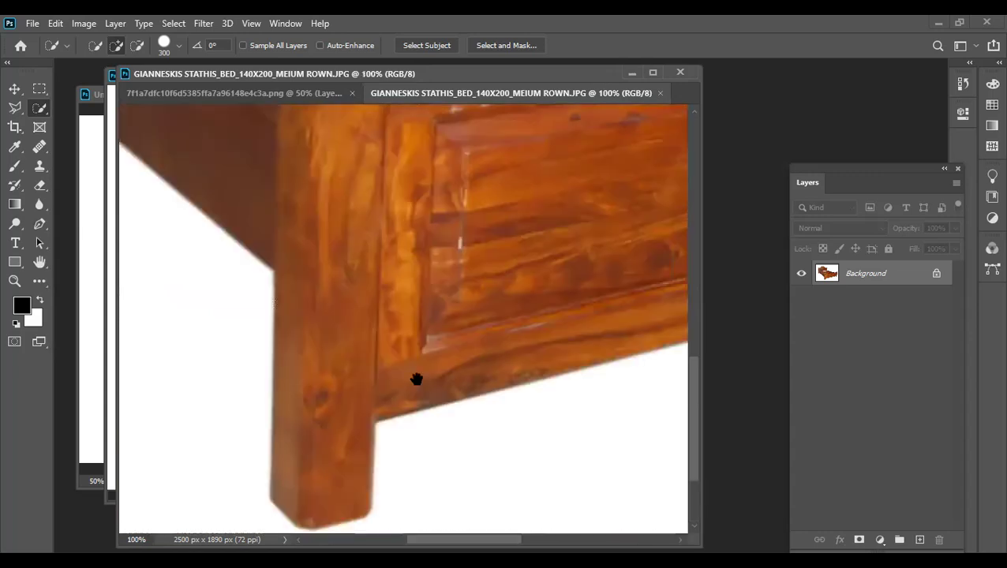
pyautogui.moveTo(335, 192); pyautogui.dragTo(446, 327)
# - Shrink the Quick Selection brush to 30 and zoom to 100% on the slats
pyautogui.scroll(6, 377, 280)
pyautogui.hscroll(-5, 377, 280)
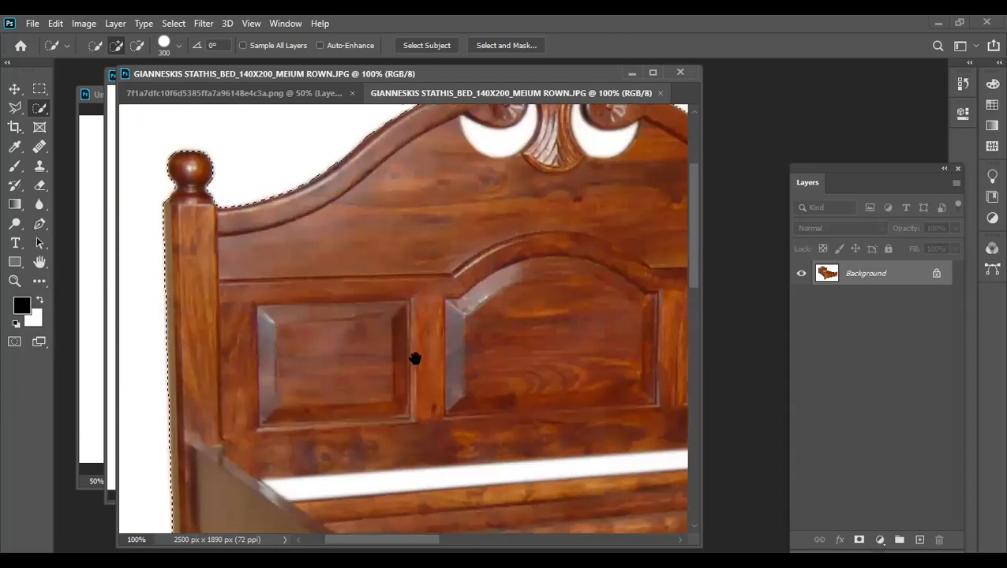
pyautogui.hscroll(3, 356, 357)
pyautogui.scroll(-3, 421, 306)
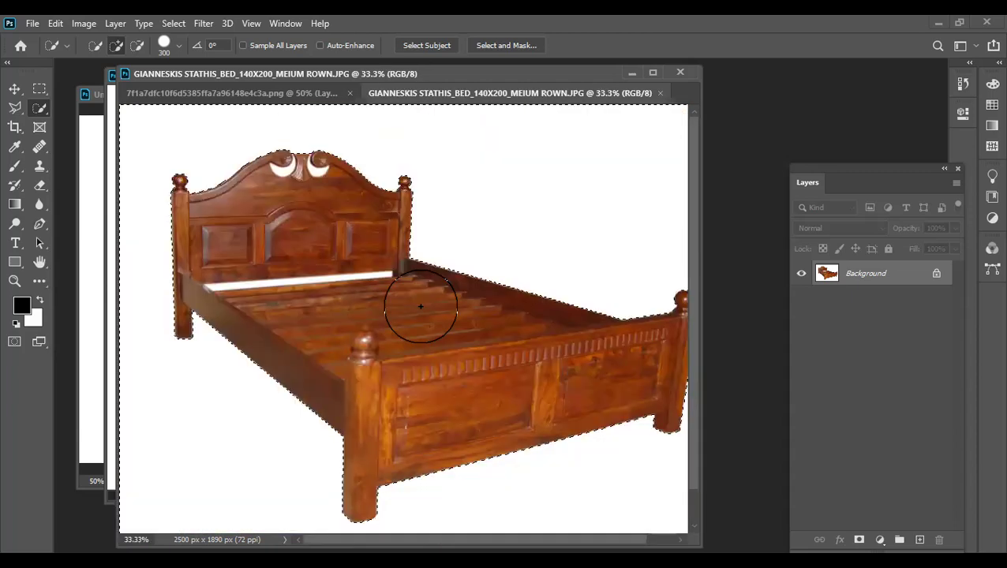
pyautogui.press('[')
pyautogui.press('[')
pyautogui.press('[')
pyautogui.press('[')
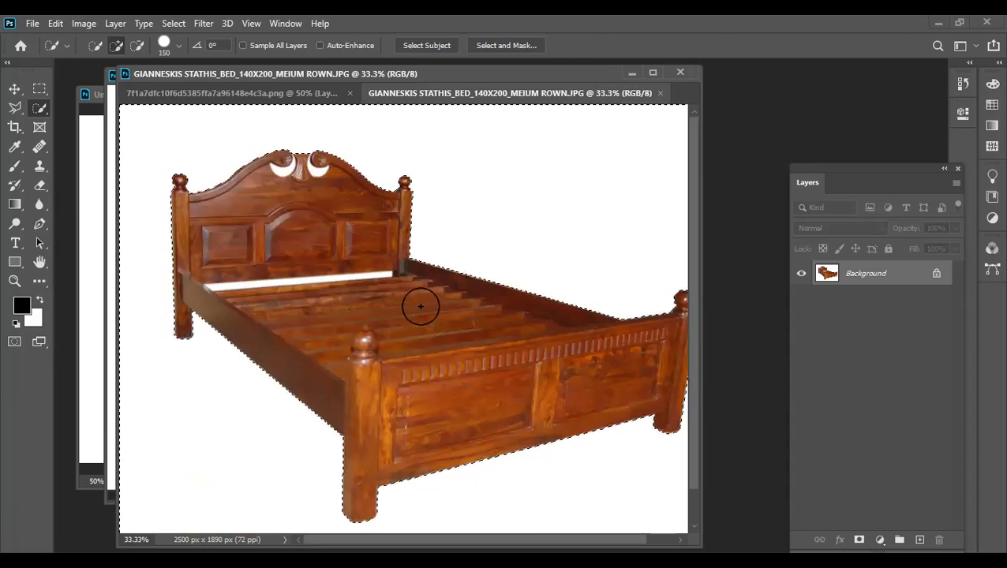
pyautogui.press('[')
pyautogui.press('[')
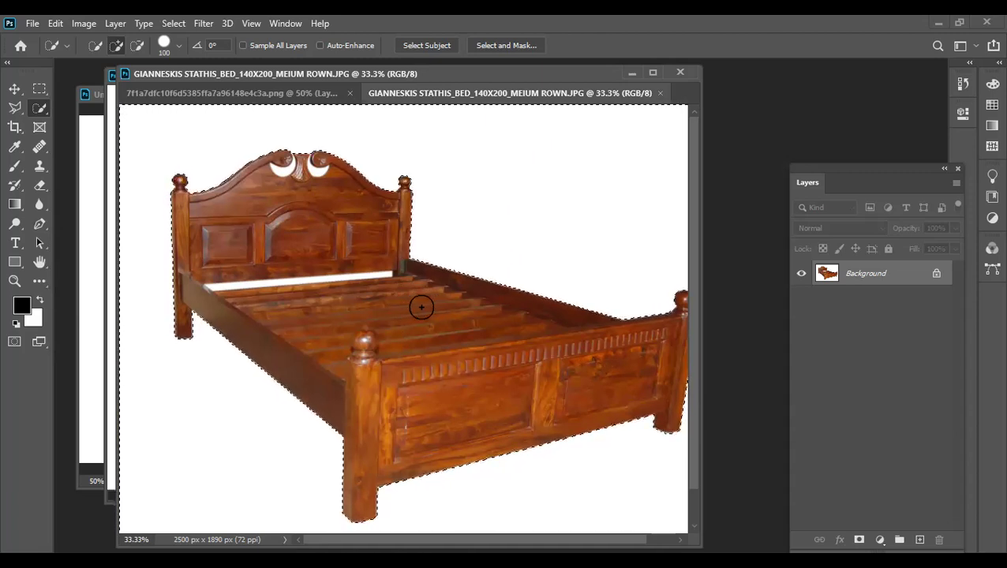
pyautogui.press('[')
pyautogui.press('[')
pyautogui.press('[')
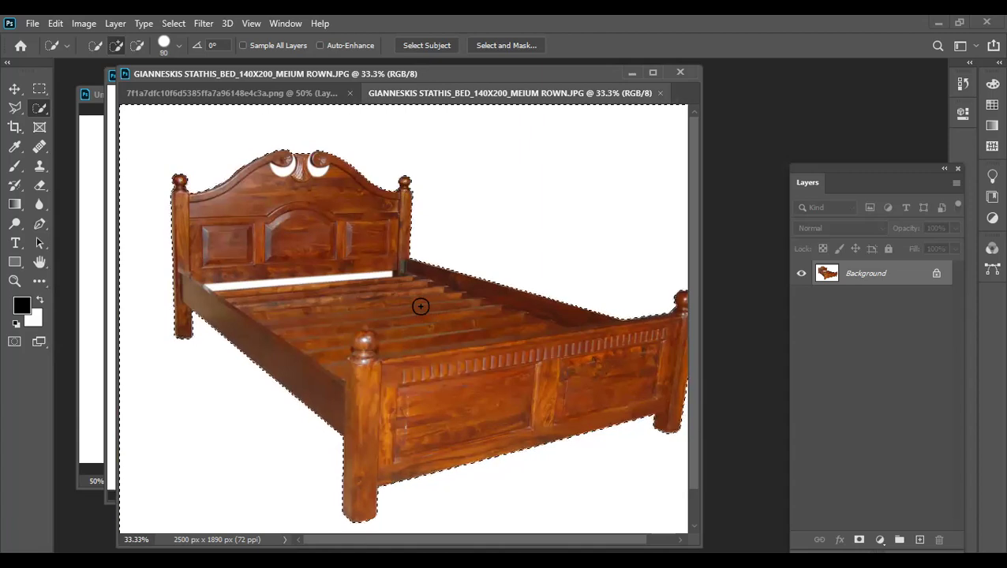
pyautogui.press('[')
pyautogui.press('[')
pyautogui.press('[')
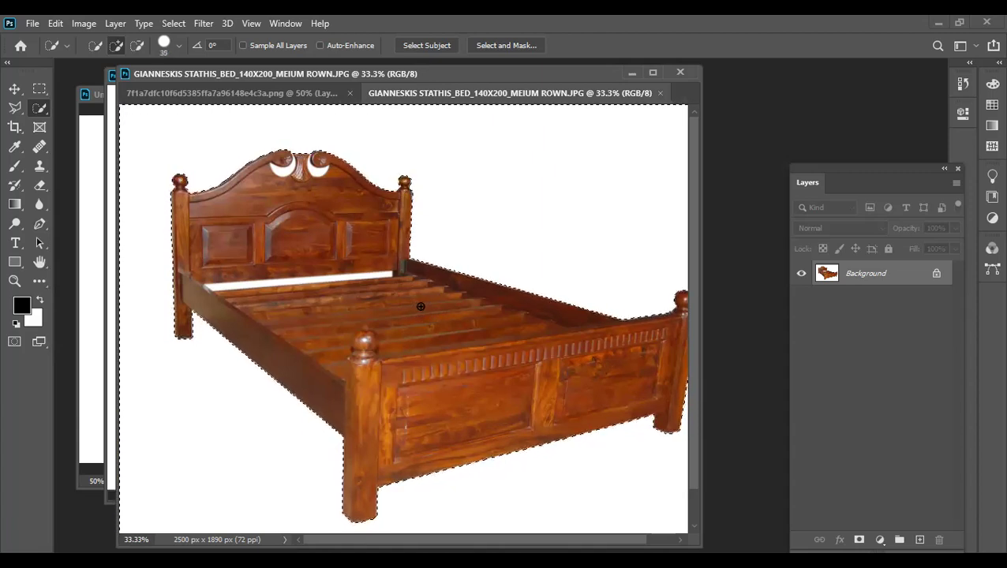
pyautogui.press('[')
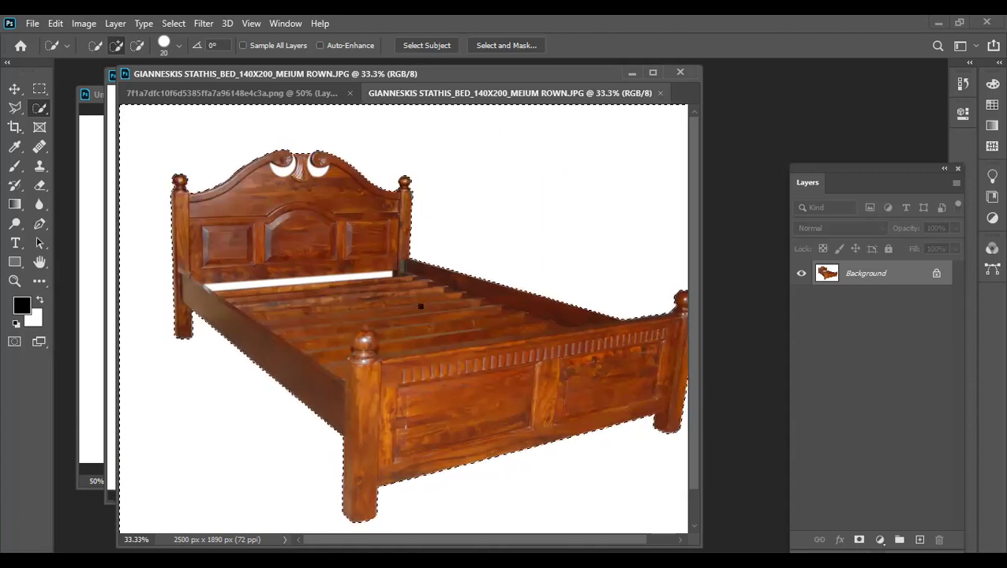
pyautogui.hotkey('ctrl', '+')
pyautogui.hotkey('ctrl', '+')
pyautogui.hotkey('ctrl', '+')
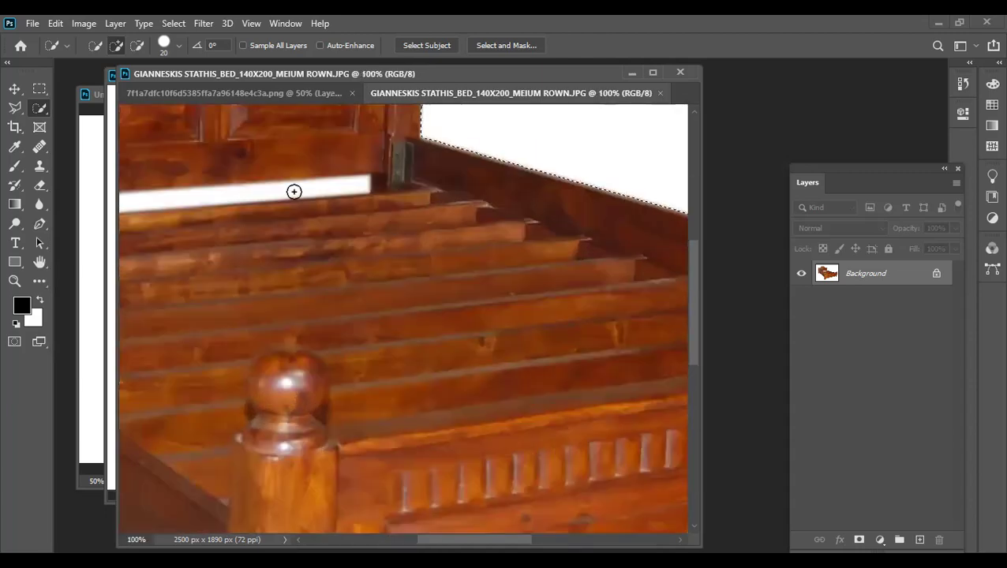
pyautogui.press(']')
pyautogui.press(']')
pyautogui.press(']')
pyautogui.press(']')
pyautogui.press(']')
pyautogui.press(']')
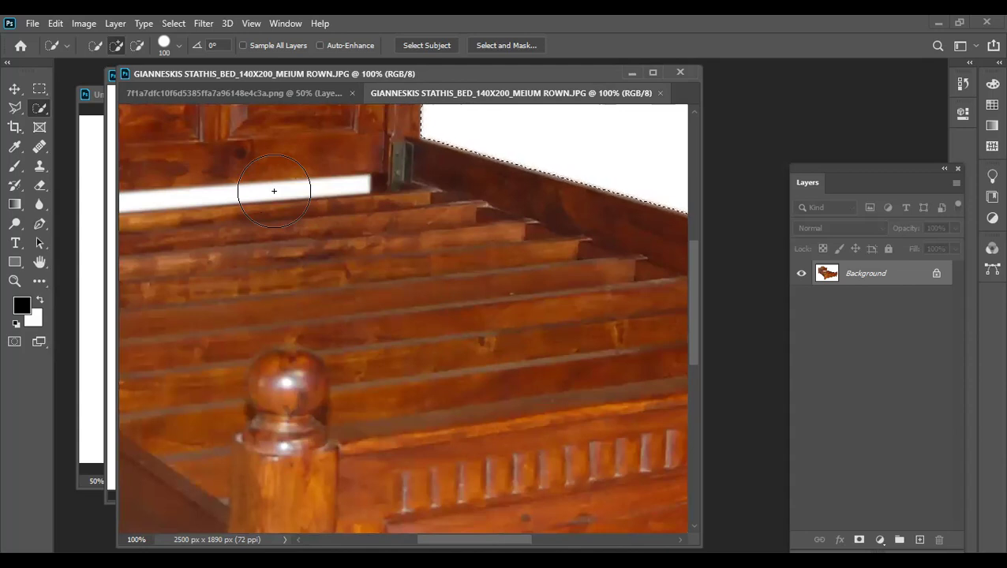
pyautogui.press('[')
pyautogui.press('[')
pyautogui.press('[')
pyautogui.press('[')
pyautogui.press('[')
pyautogui.press('[')
pyautogui.press('[')
# - Add the white strip under the headboard to the selection, out to the image's left edge
pyautogui.keyDown('alt'); pyautogui.click(214, 198); pyautogui.keyUp('alt')
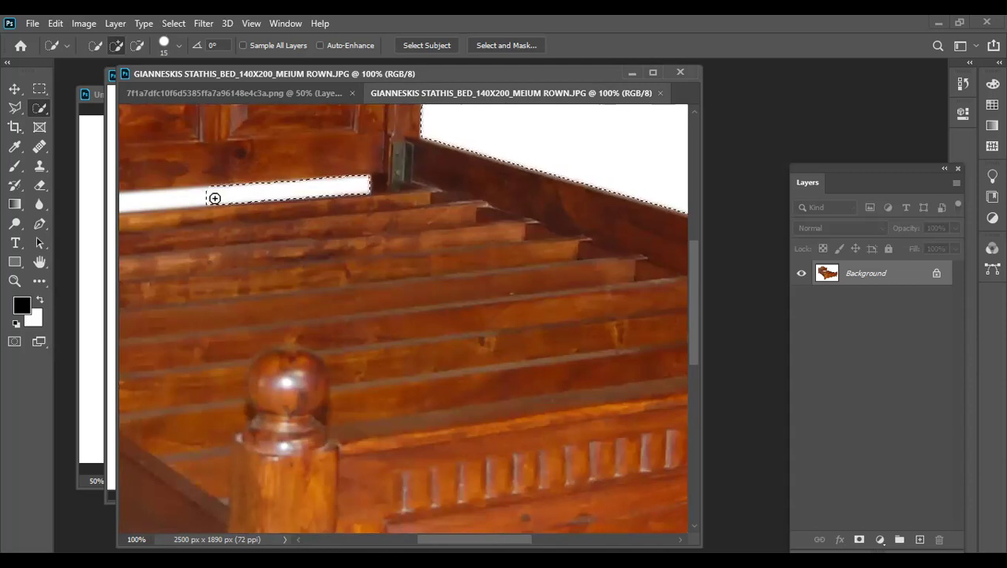
pyautogui.moveTo(247, 197); pyautogui.dragTo(357, 197)
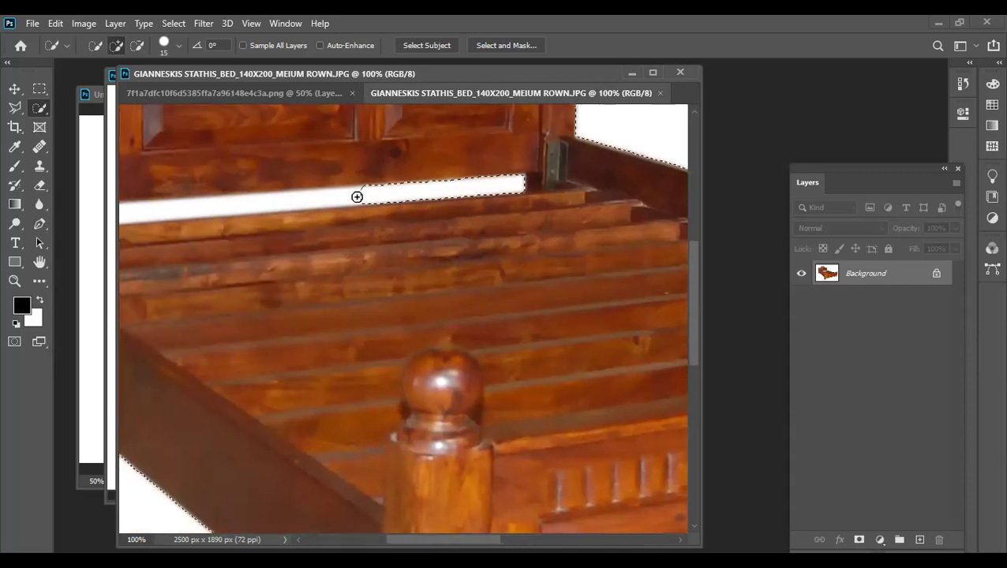
pyautogui.click(346, 196)
pyautogui.click(332, 197)
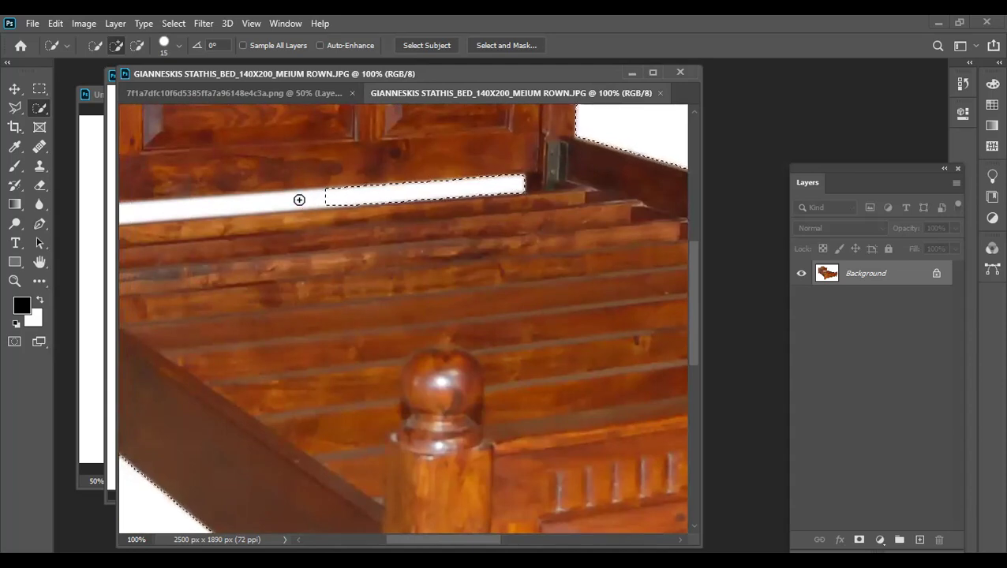
pyautogui.click(157, 208)
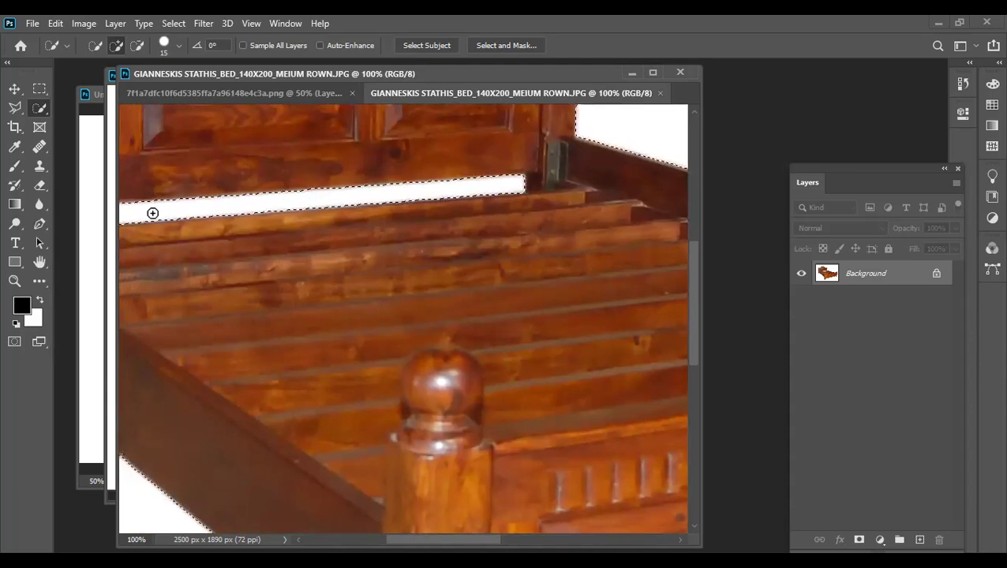
pyautogui.moveTo(386, 228); pyautogui.dragTo(395, 272)
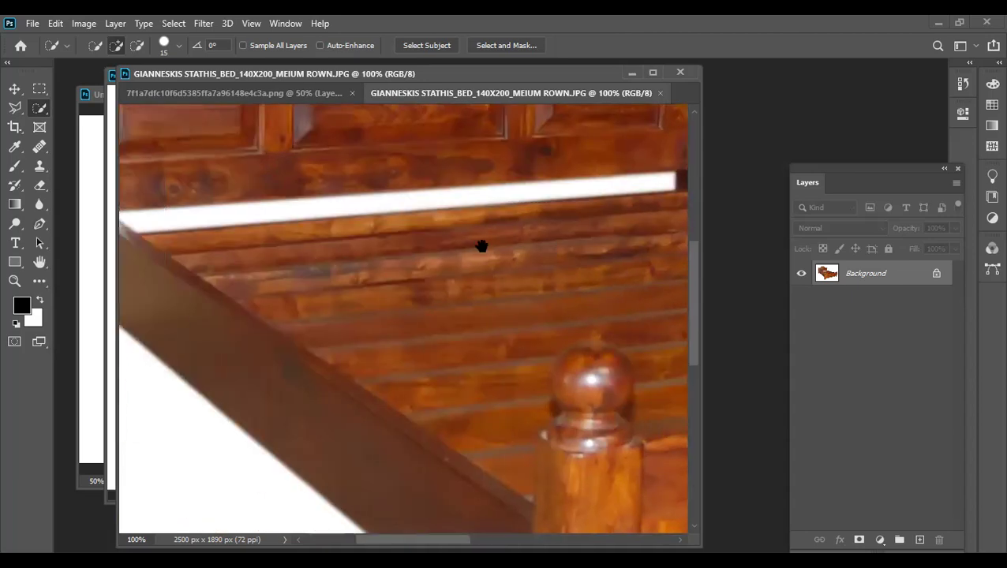
pyautogui.scroll(5, 308, 371)
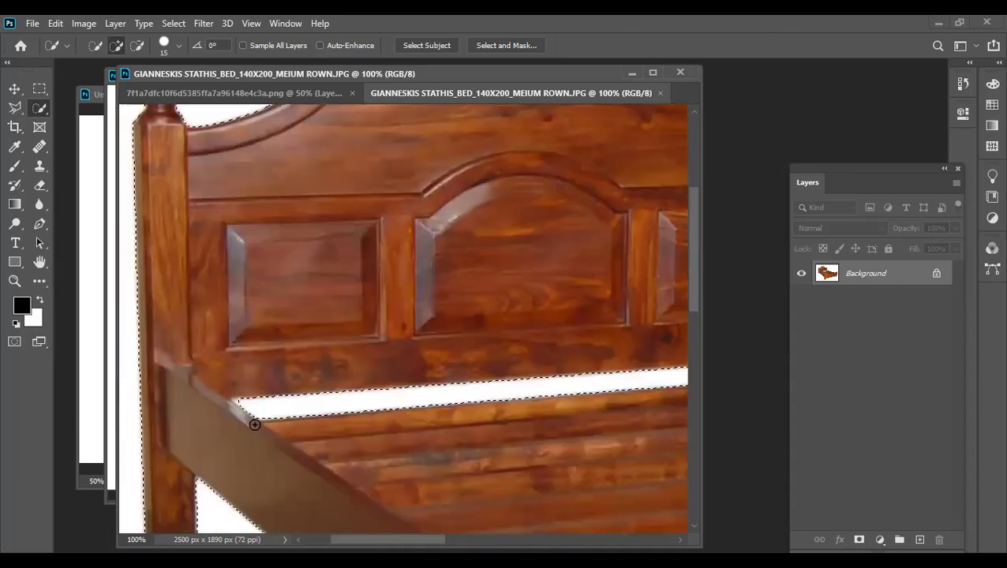
# - Lasso the stray corner by the side rail with Alt to fix it, then fit the image
pyautogui.press('l')
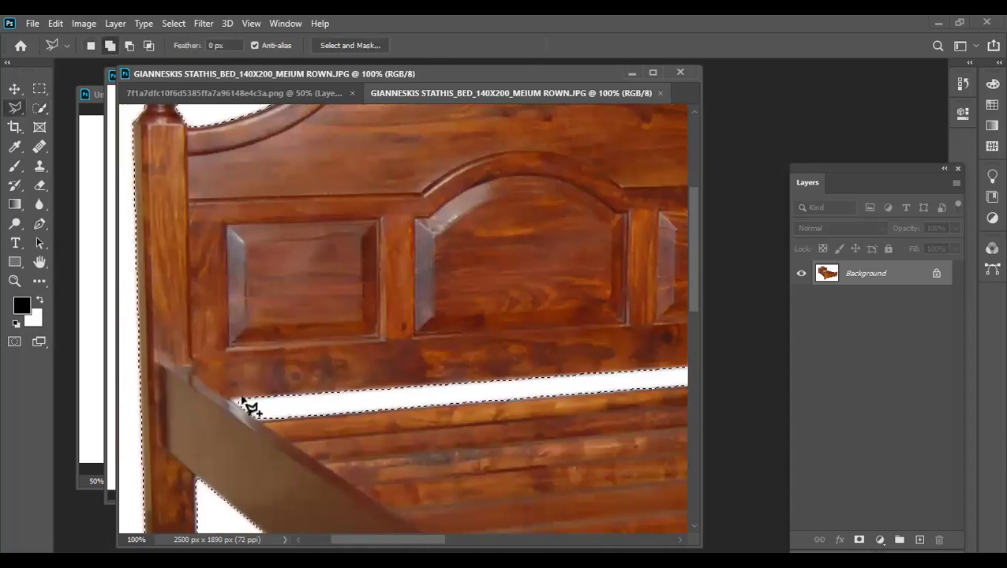
pyautogui.press('alt')
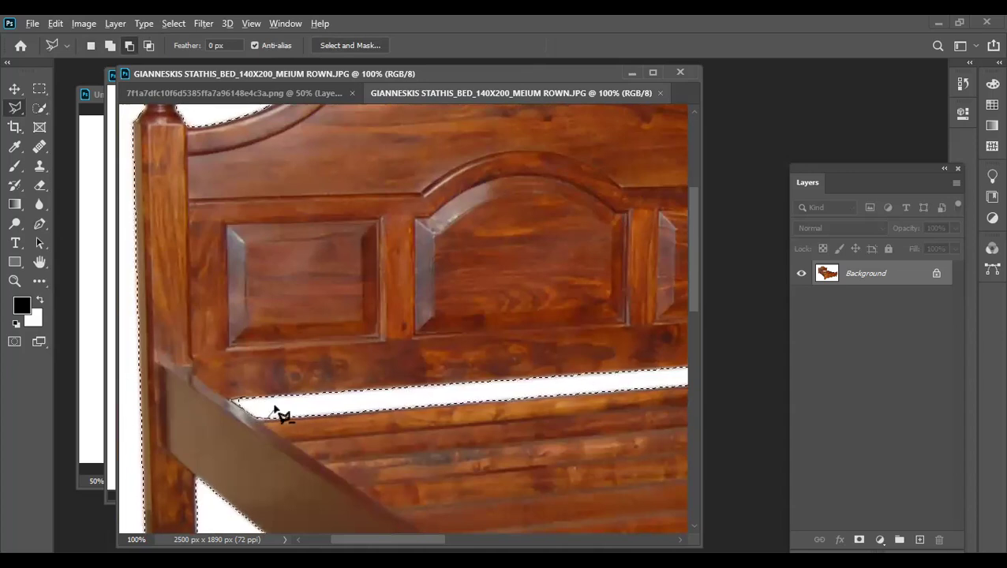
pyautogui.moveTo(276, 409); pyautogui.dragTo(270, 406)
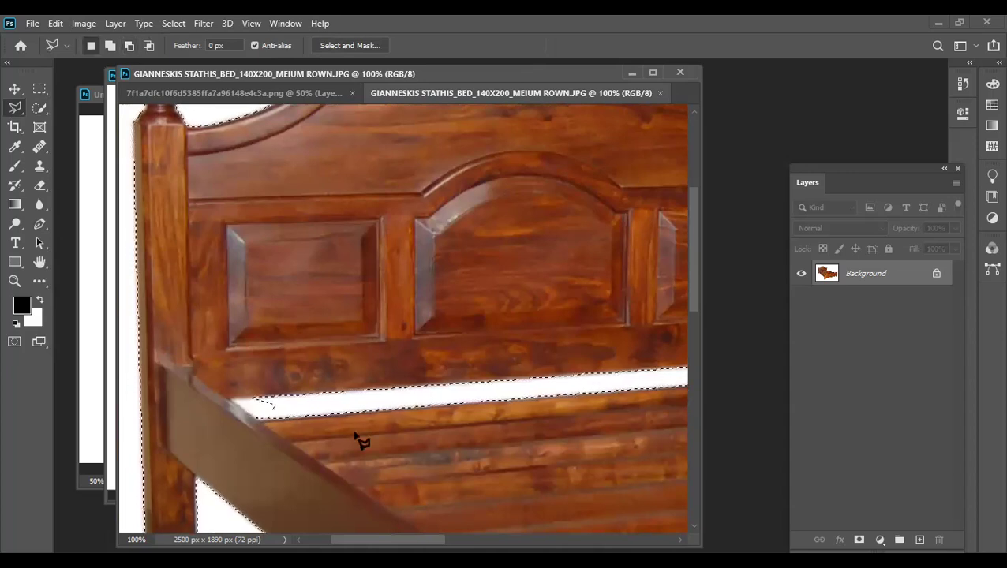
pyautogui.press('shift')
pyautogui.hotkey('ctrl', '0')
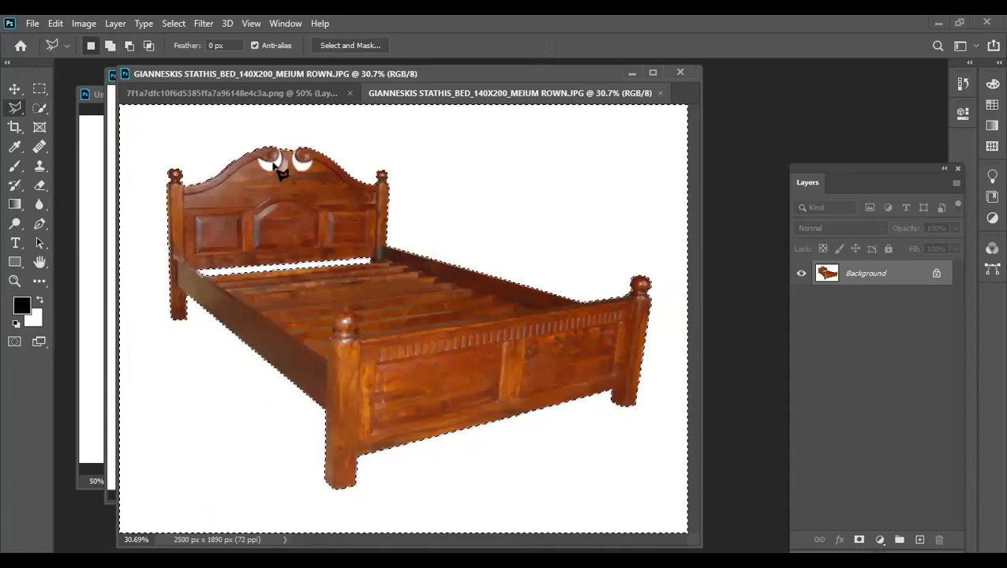
# - At 300% zoom, trace the outline of the headboard's carved crest with the Lasso
pyautogui.hotkey('ctrl', '+')
pyautogui.hotkey('ctrl', '+')
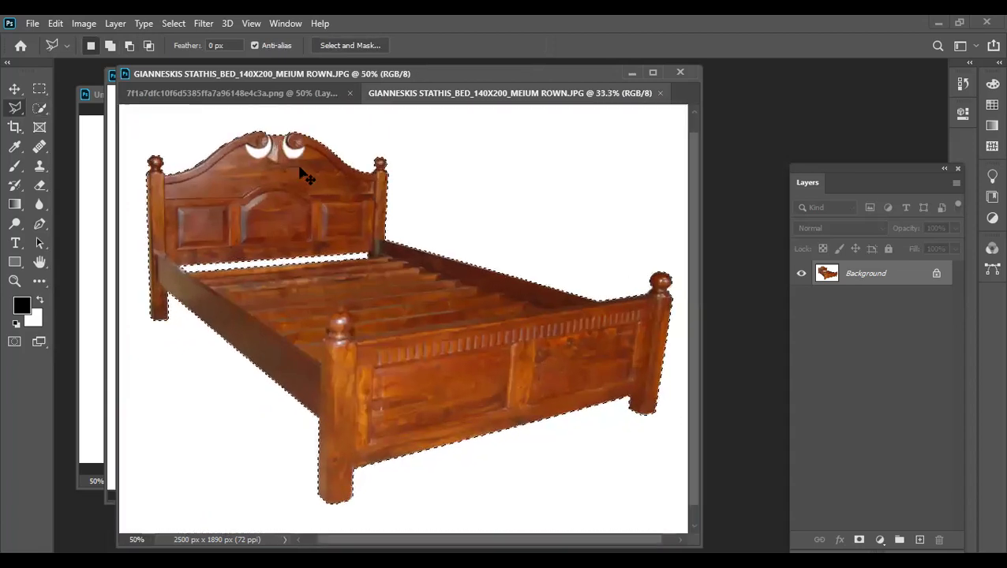
pyautogui.hotkey('ctrl', '+')
pyautogui.hotkey('ctrl', '+')
pyautogui.hotkey('ctrl', '+')
pyautogui.hotkey('ctrl', '+')
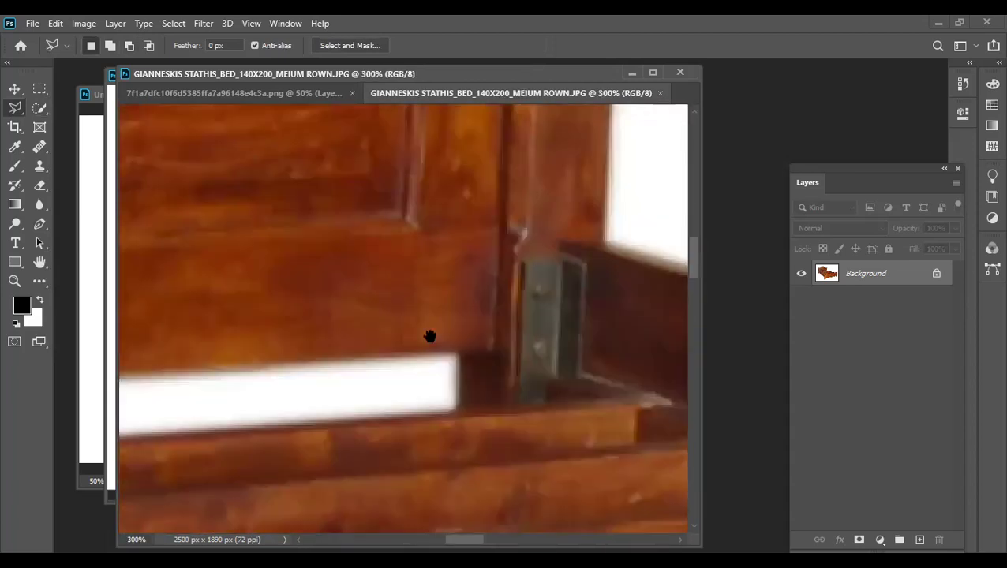
pyautogui.moveTo(429, 337)
pyautogui.mouseDown()
pyautogui.moveTo(426, 416)
pyautogui.moveTo(525, 312)
pyautogui.mouseUp()
pyautogui.moveTo(447, 387)
pyautogui.mouseDown()
pyautogui.moveTo(455, 463)
pyautogui.moveTo(531, 496)
pyautogui.mouseUp()
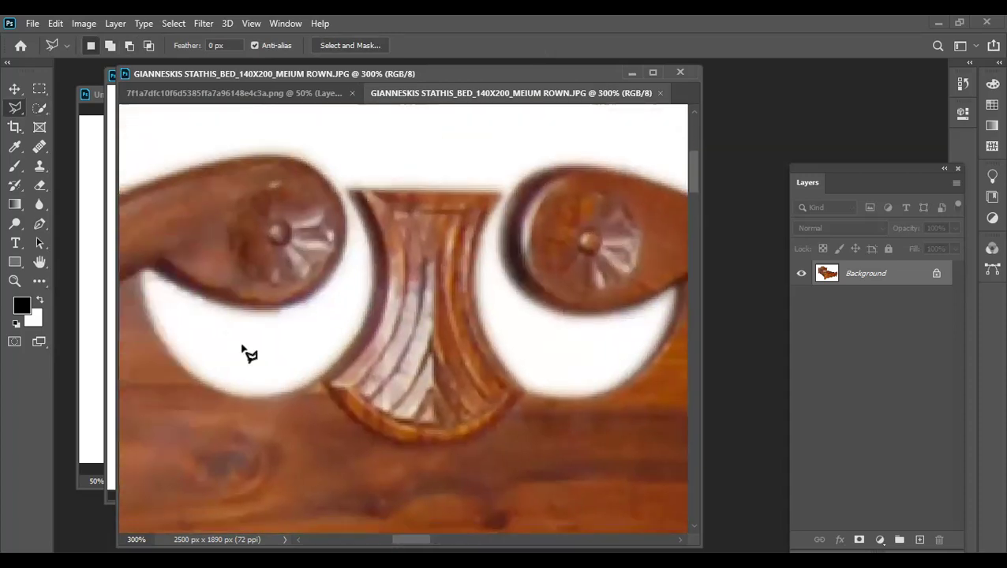
pyautogui.moveTo(241, 348); pyautogui.dragTo(551, 387)
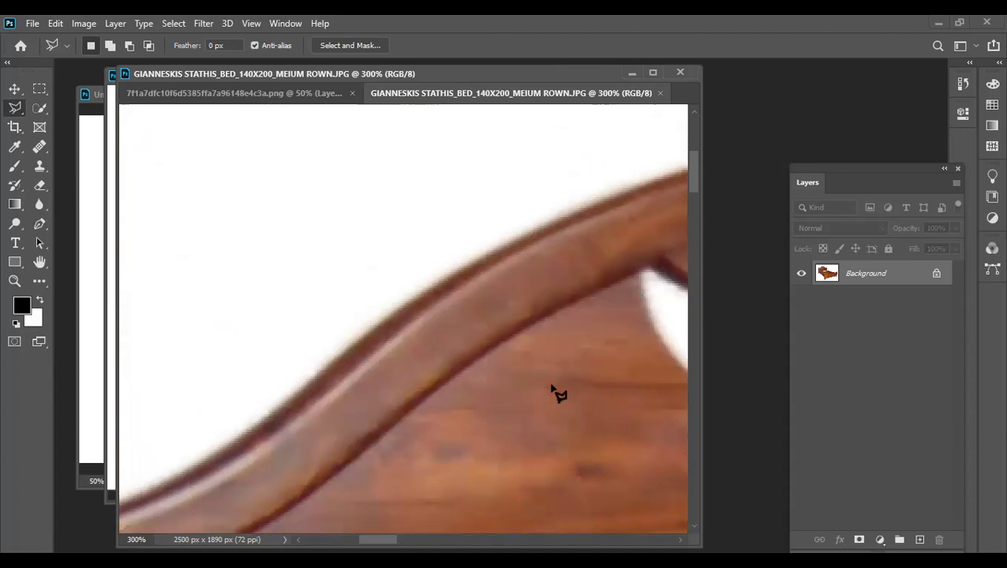
pyautogui.moveTo(575, 284); pyautogui.dragTo(306, 281)
pyautogui.click(308, 282)
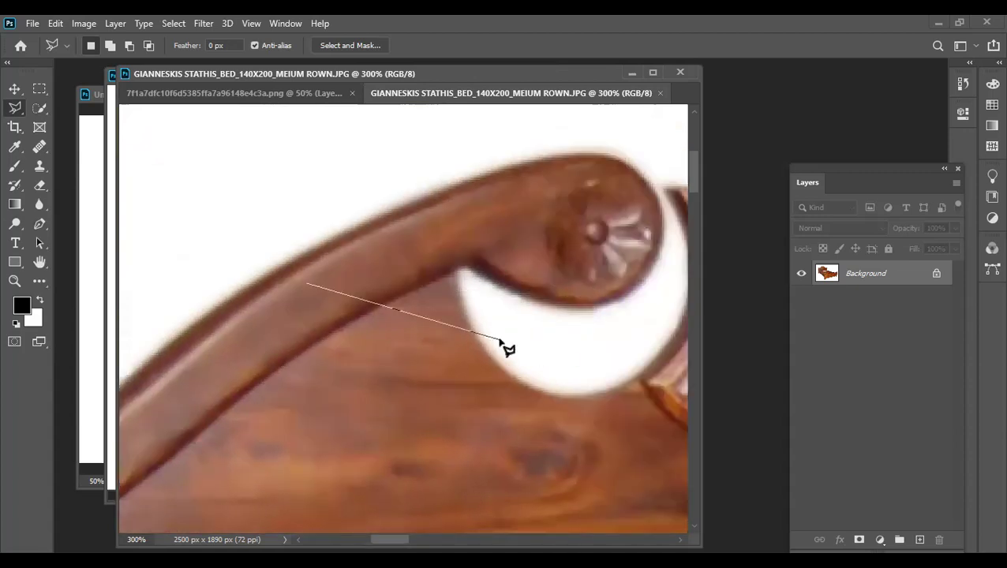
pyautogui.press('Return')
pyautogui.moveTo(490, 326); pyautogui.dragTo(352, 299)
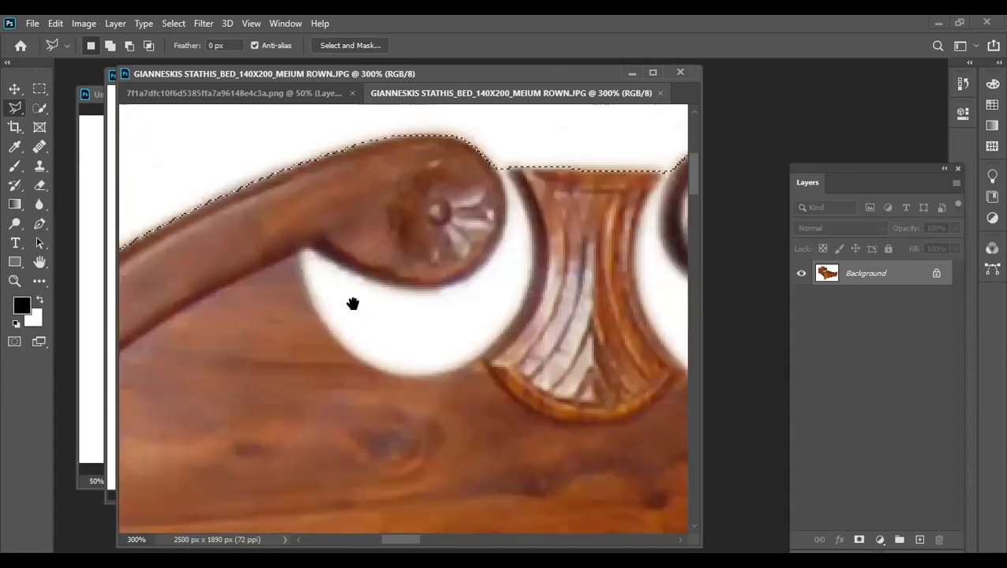
# - Add the white crescent under the left scroll with a smaller Quick Selection brush
pyautogui.click(39, 108)
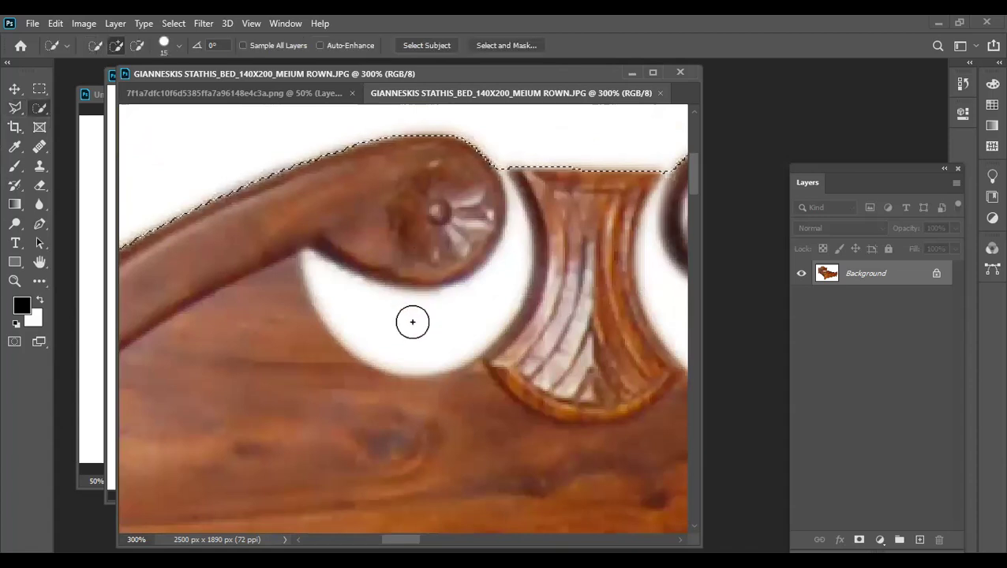
pyautogui.moveTo(409, 328); pyautogui.dragTo(458, 332)
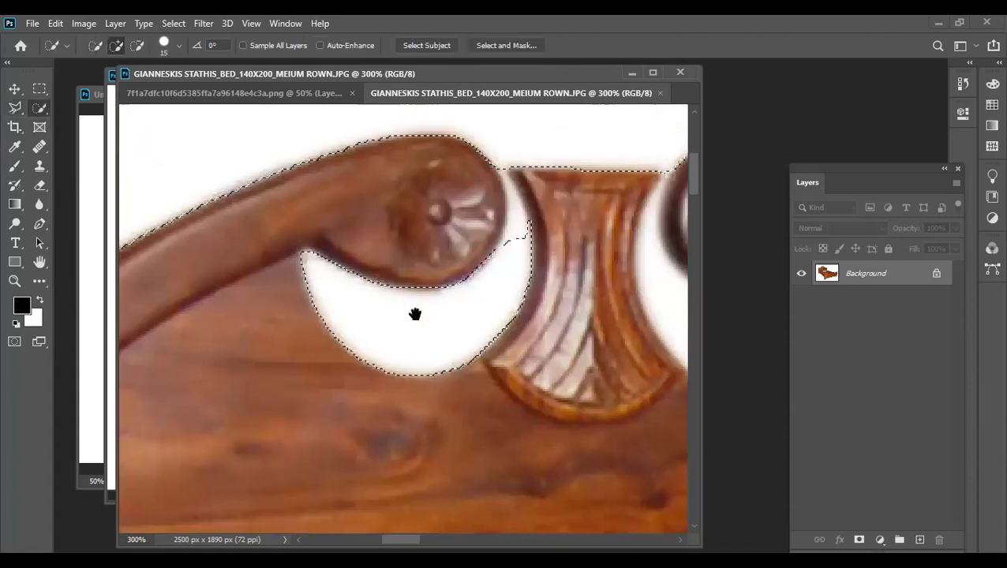
pyautogui.hscroll(5, 414, 314)
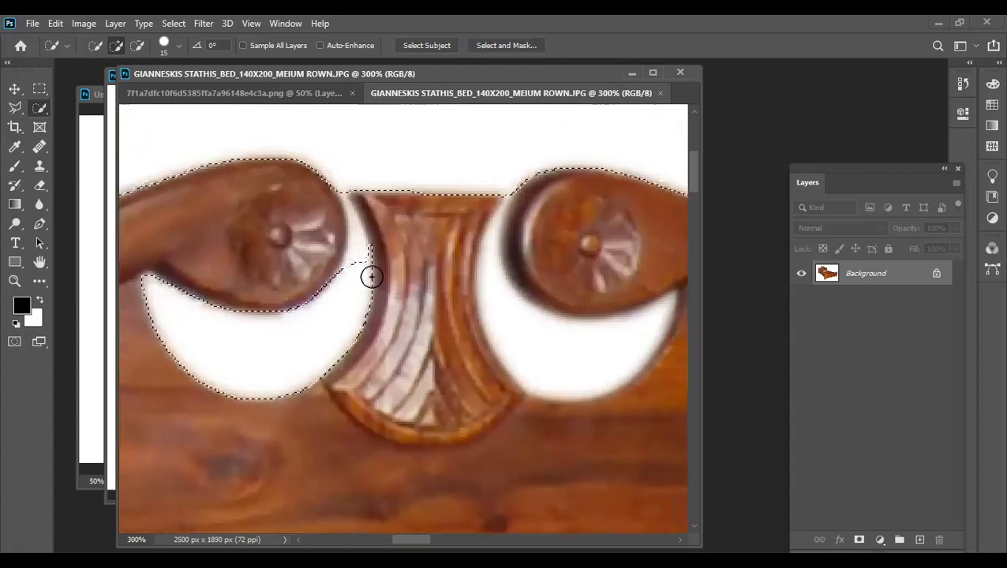
pyautogui.press('[')
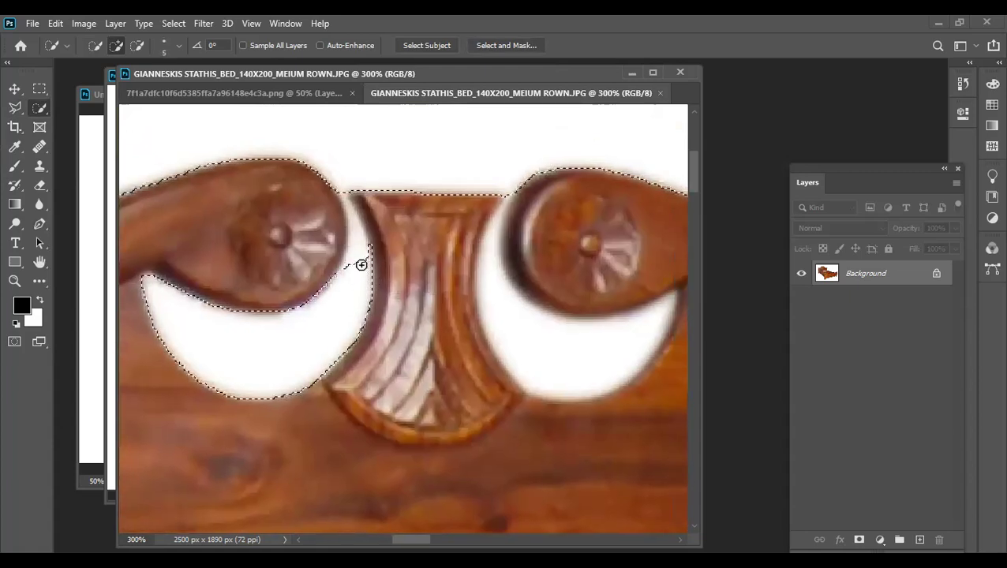
pyautogui.moveTo(358, 260); pyautogui.dragTo(352, 223)
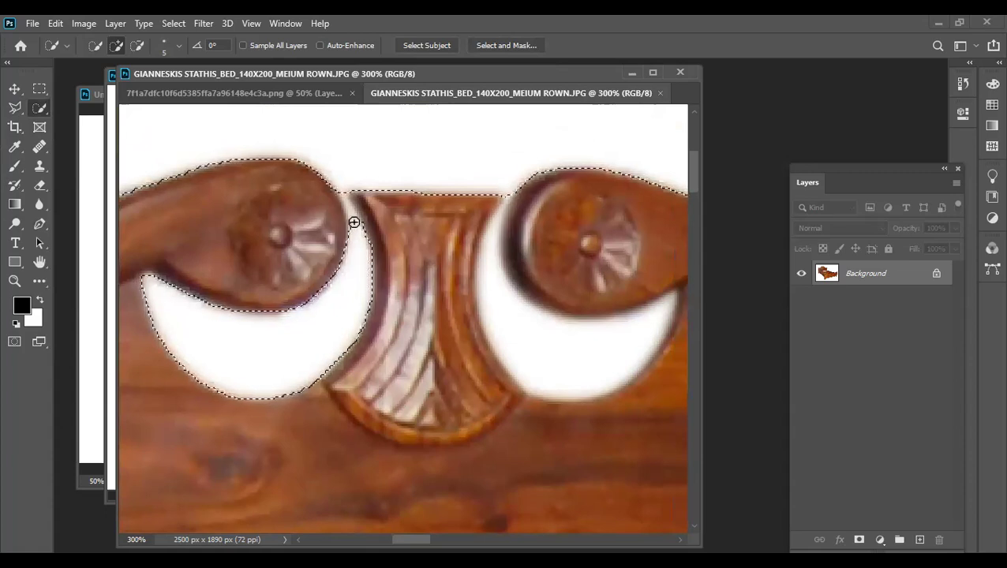
pyautogui.moveTo(434, 327)
pyautogui.mouseDown()
pyautogui.moveTo(282, 332)
pyautogui.moveTo(225, 224)
pyautogui.mouseUp()
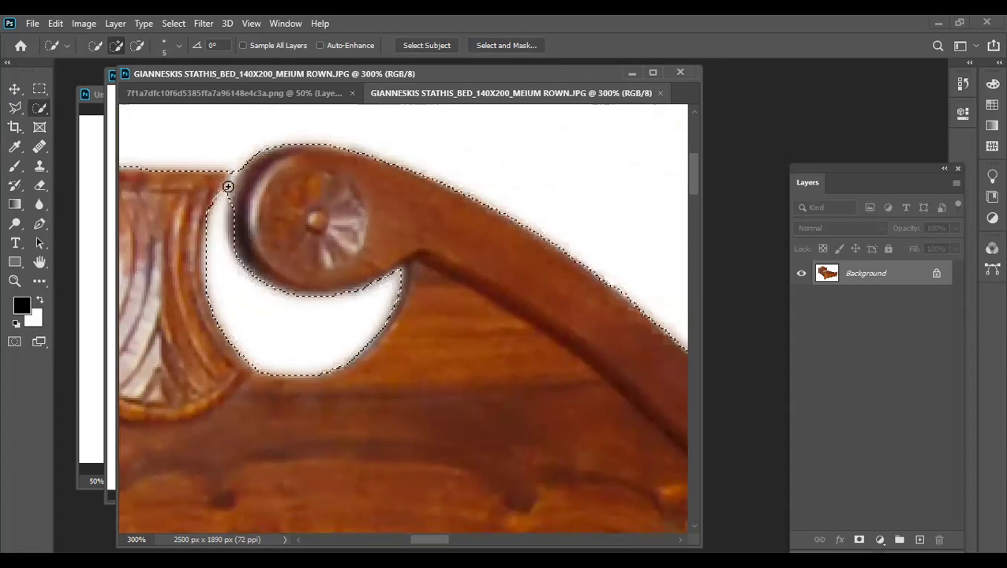
# - Lasso-add the gap along the right scroll's top edge, then zoom out to the whole bed
pyautogui.press('l')
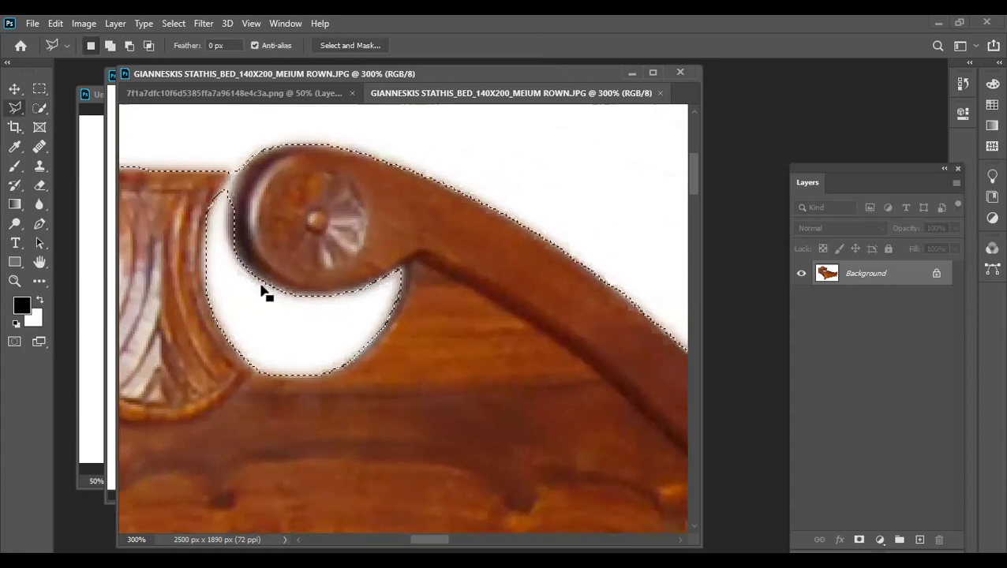
pyautogui.press('shift')
pyautogui.moveTo(229, 176)
pyautogui.mouseDown()
pyautogui.moveTo(244, 168)
pyautogui.moveTo(222, 189)
pyautogui.moveTo(247, 147)
pyautogui.mouseUp()
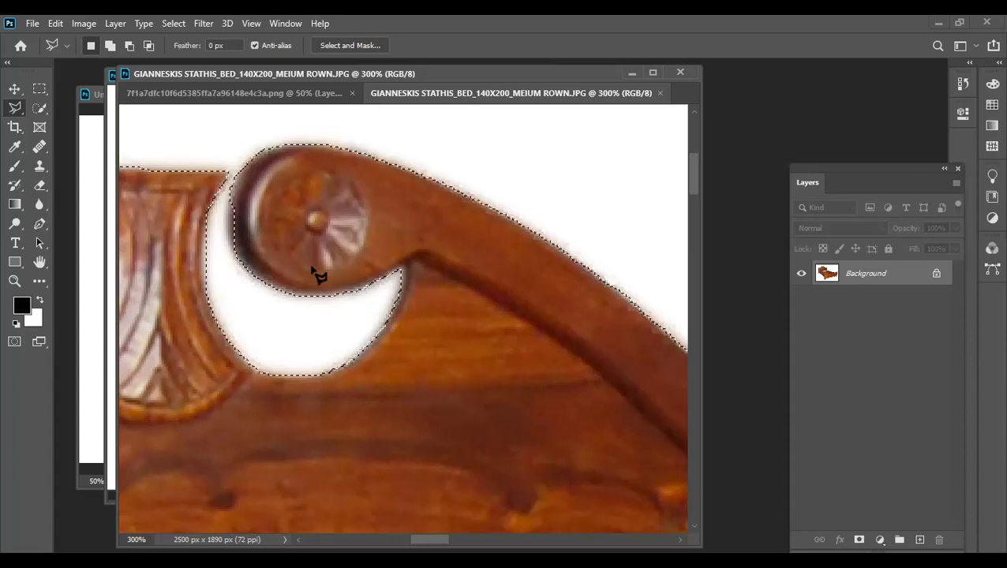
pyautogui.hotkey('ctrl', '0')
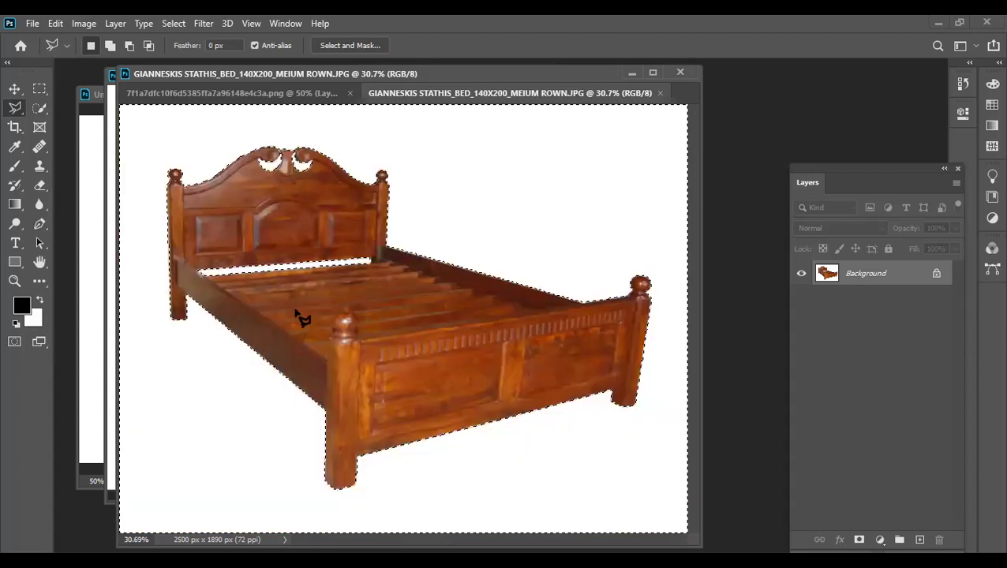
pyautogui.click(84, 124)
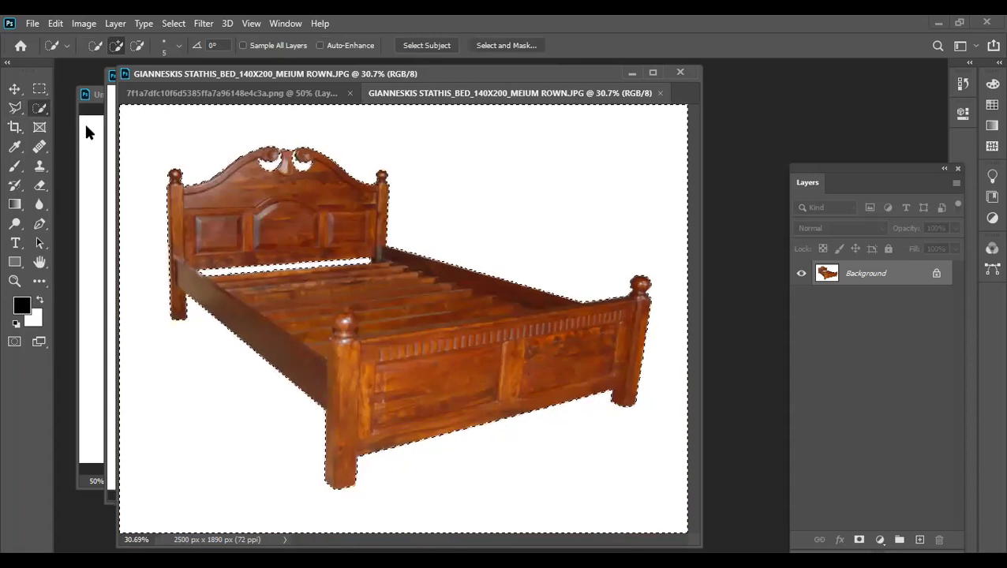
# - Switch to the Move tool and invert the background selection with Shift+Ctrl+I
pyautogui.click(17, 91)
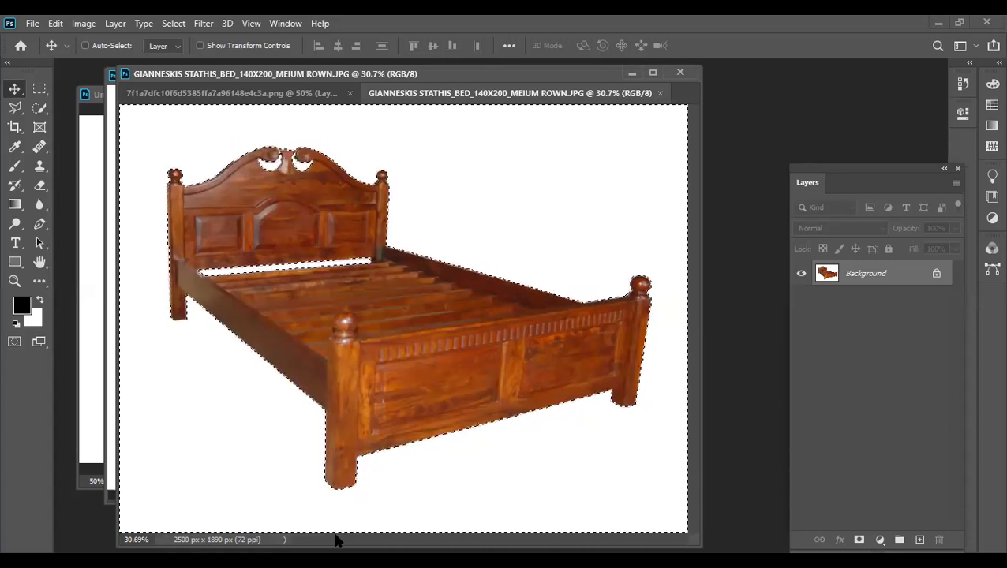
pyautogui.hotkey('ctrl', 'shift', 'i')
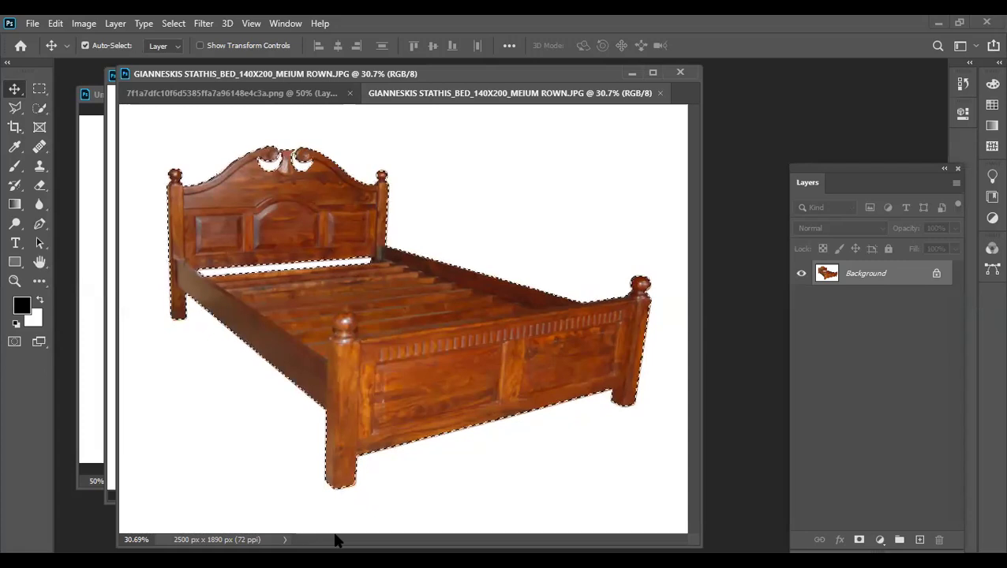
# - Set the bed image's resolution to 300 ppi in Image Size
pyautogui.hotkey('ctrl', 'alt', 'i')
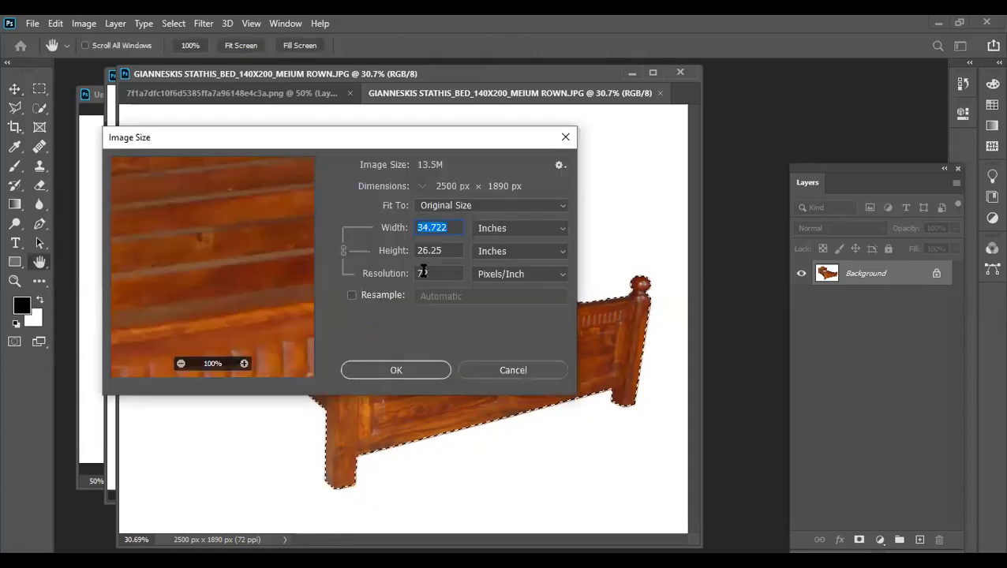
pyautogui.click(371, 278)
pyautogui.write('300')
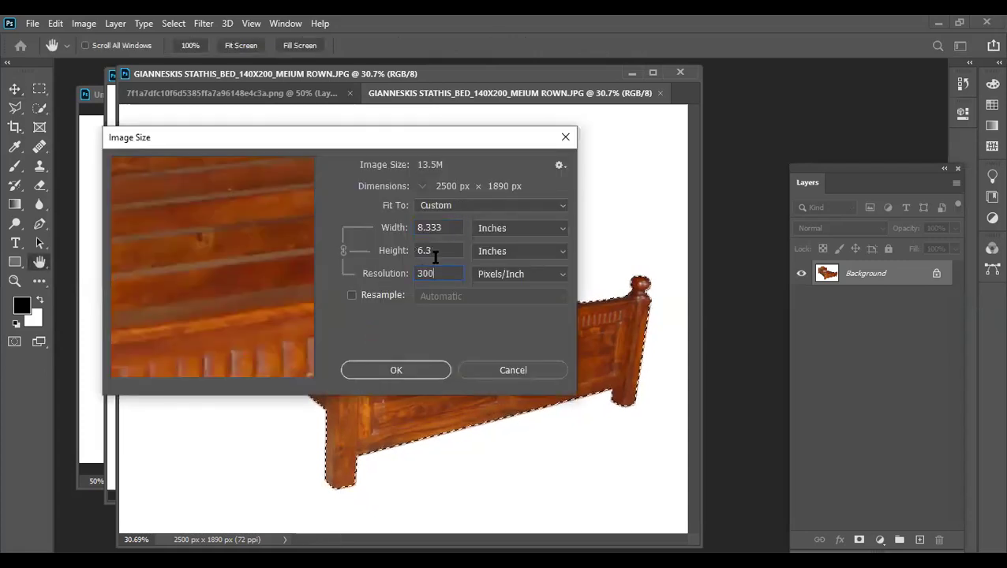
pyautogui.click(405, 367)
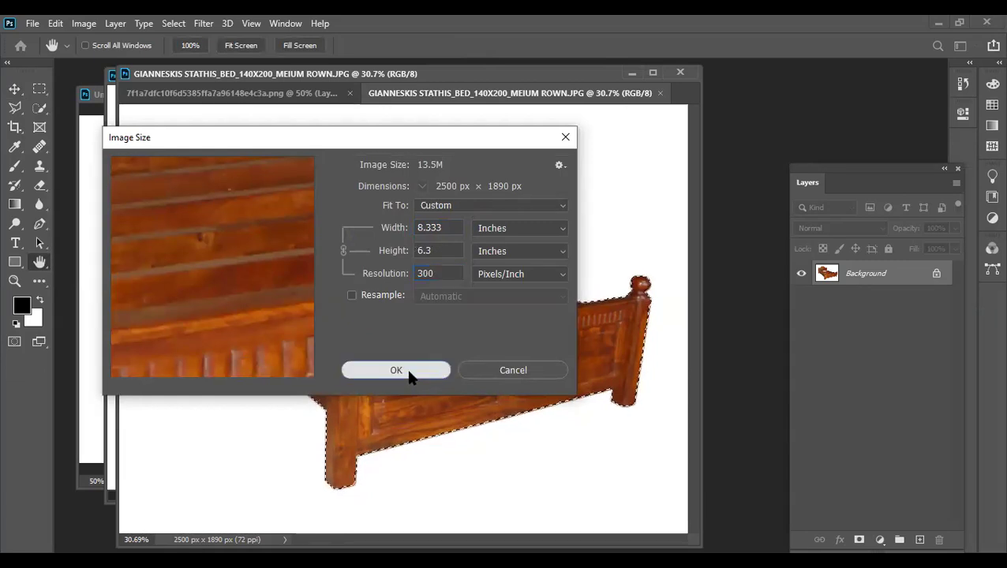
pyautogui.click(408, 371)
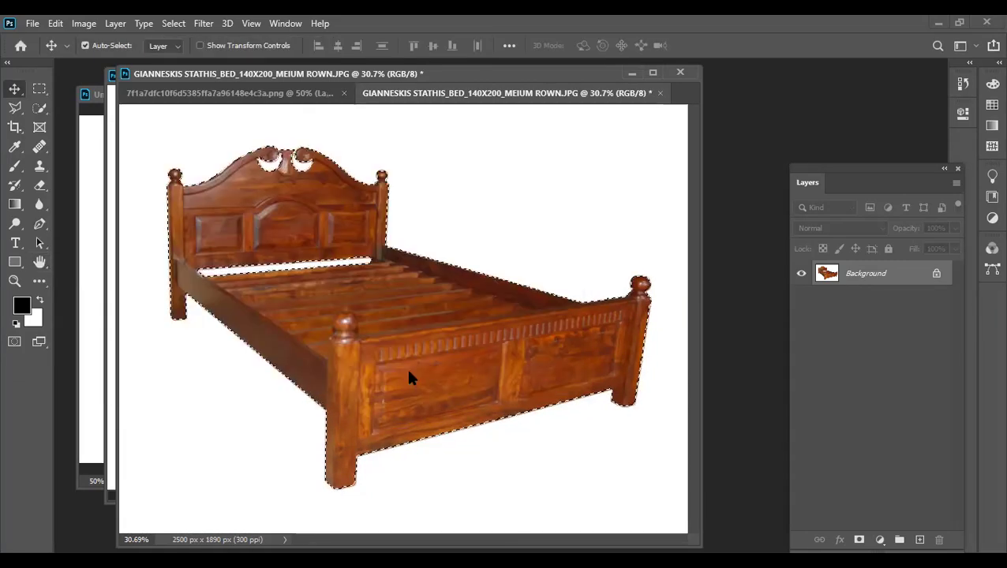
# - Feather the bed selection by 2 pixels
pyautogui.hotkey('shift', 'F6')
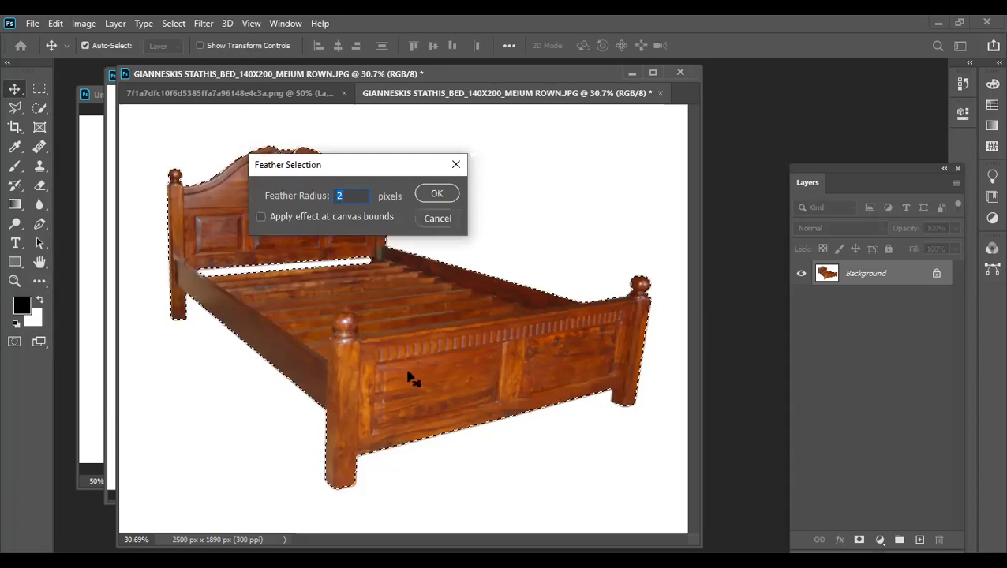
pyautogui.press('Return')
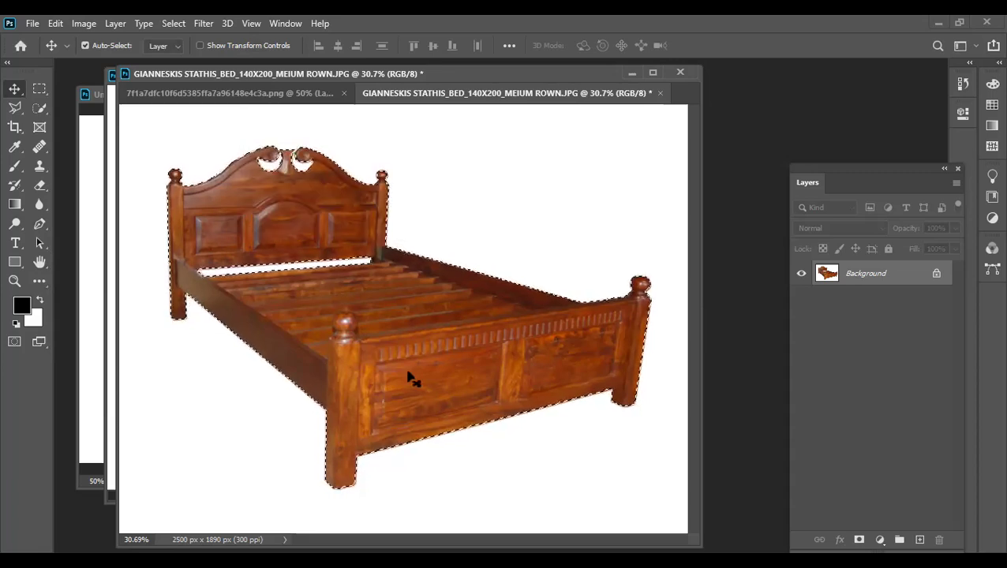
pyautogui.hotkey('shift', 'F6')
pyautogui.write('2')
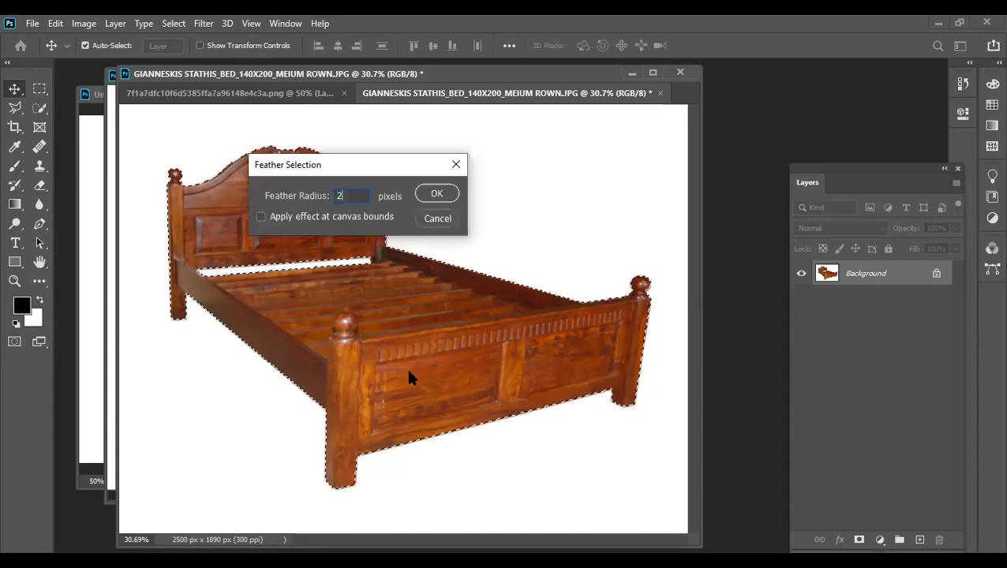
pyautogui.press('Return')
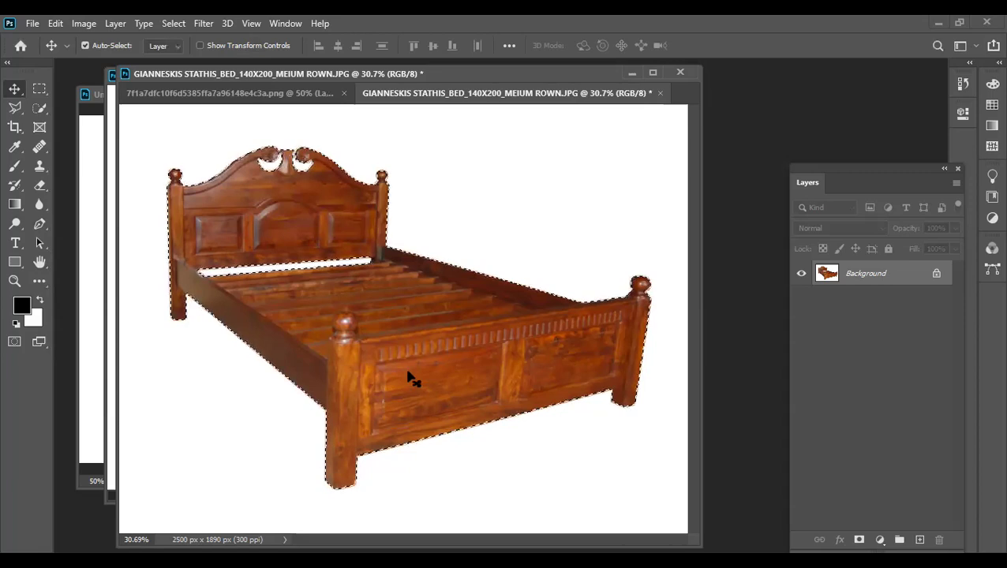
# - Copy the bed and paste it into the room photo as a new layer
pyautogui.press('ctrl')
pyautogui.hotkey('ctrl', 'Tab')
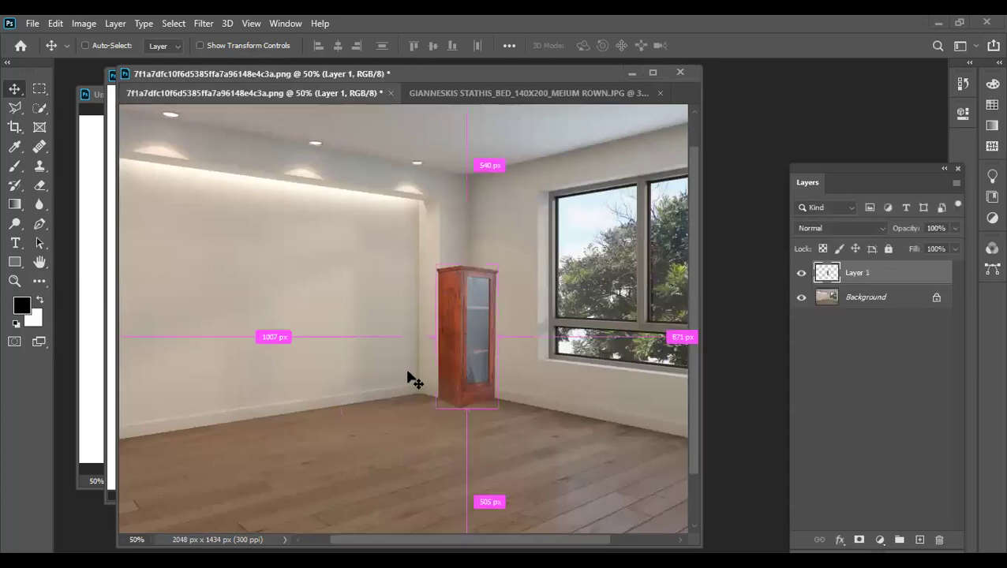
pyautogui.hotkey('ctrl', 'v')
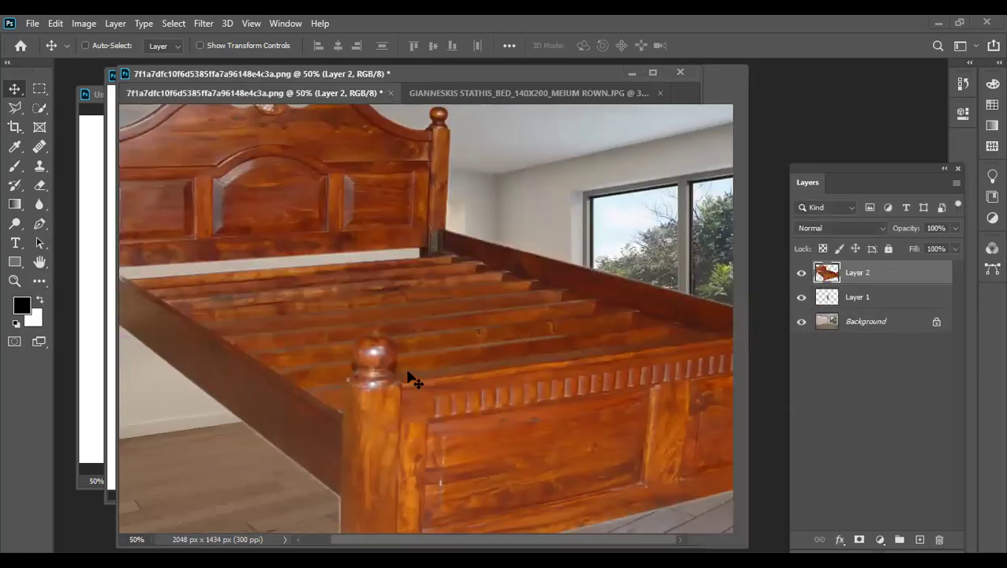
pyautogui.hotkey('ctrl', '-')
# - Scale the pasted bed to roughly 35% and place it on the left floor
pyautogui.hotkey('ctrl', 't')
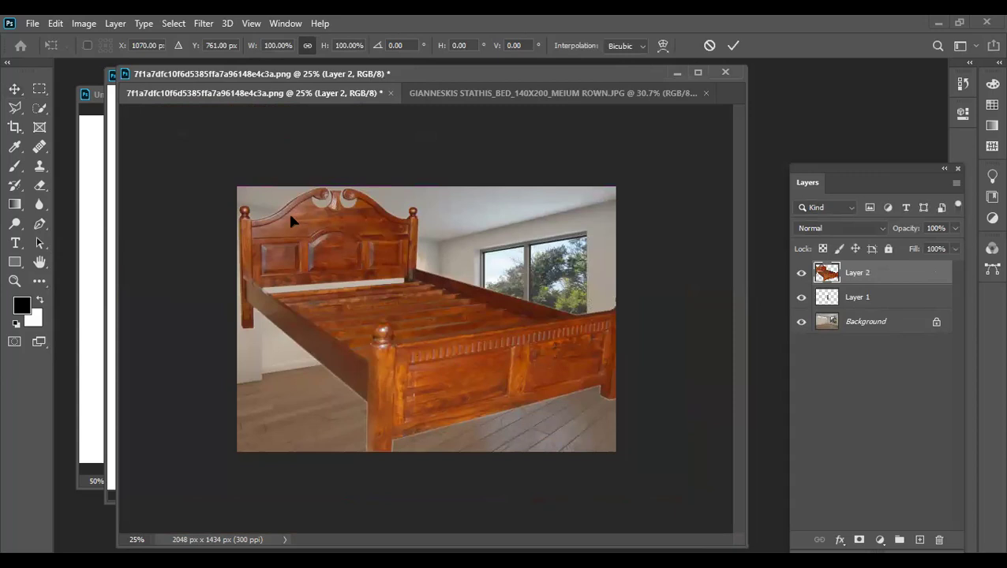
pyautogui.moveTo(239, 188)
pyautogui.mouseDown()
pyautogui.moveTo(332, 242)
pyautogui.moveTo(451, 340)
pyautogui.mouseUp()
pyautogui.moveTo(519, 408); pyautogui.dragTo(399, 378)
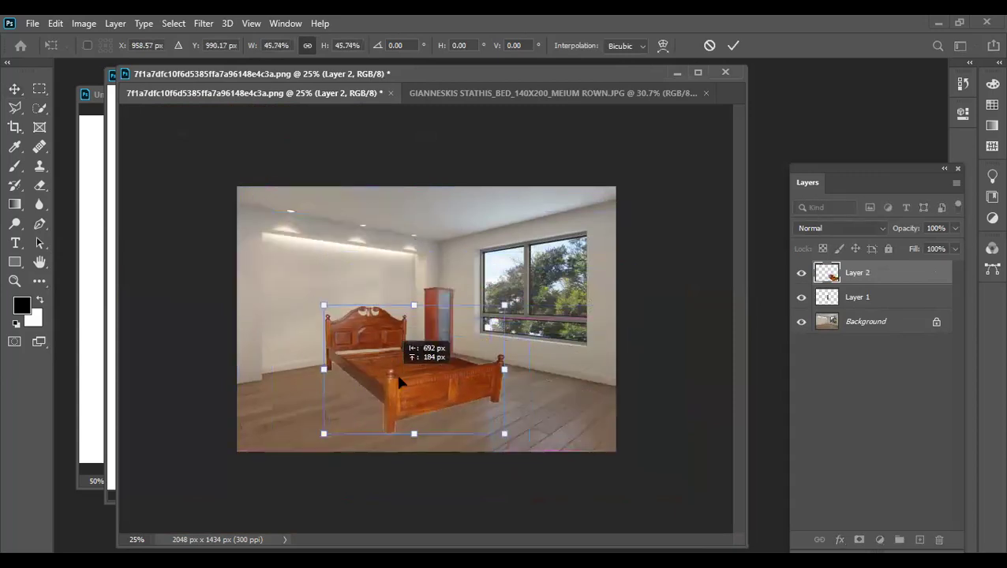
pyautogui.moveTo(513, 437); pyautogui.dragTo(430, 401)
pyautogui.moveTo(411, 359)
pyautogui.mouseDown()
pyautogui.moveTo(446, 374)
pyautogui.moveTo(340, 389)
pyautogui.mouseUp()
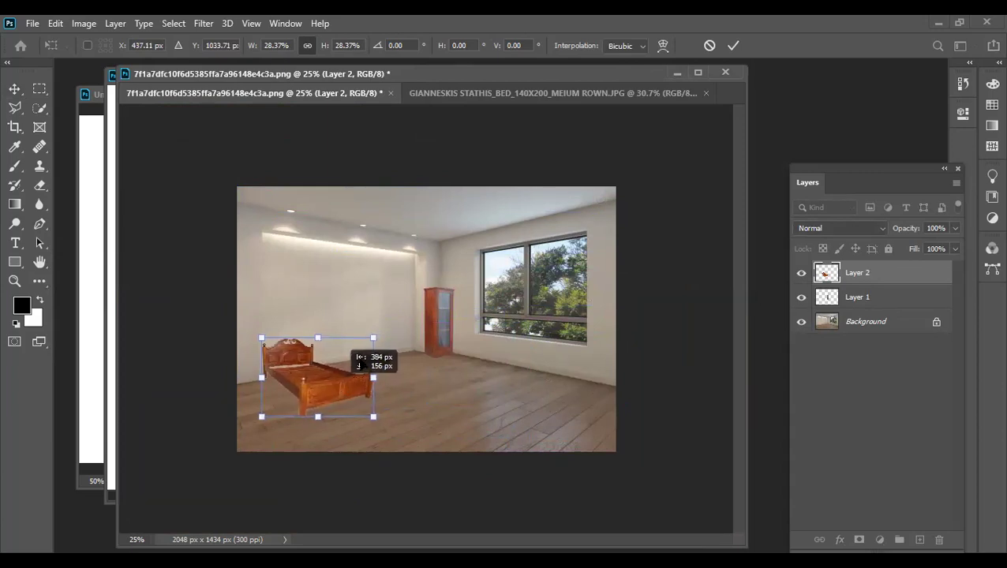
pyautogui.moveTo(374, 338); pyautogui.dragTo(422, 313)
pyautogui.moveTo(336, 363); pyautogui.dragTo(339, 376)
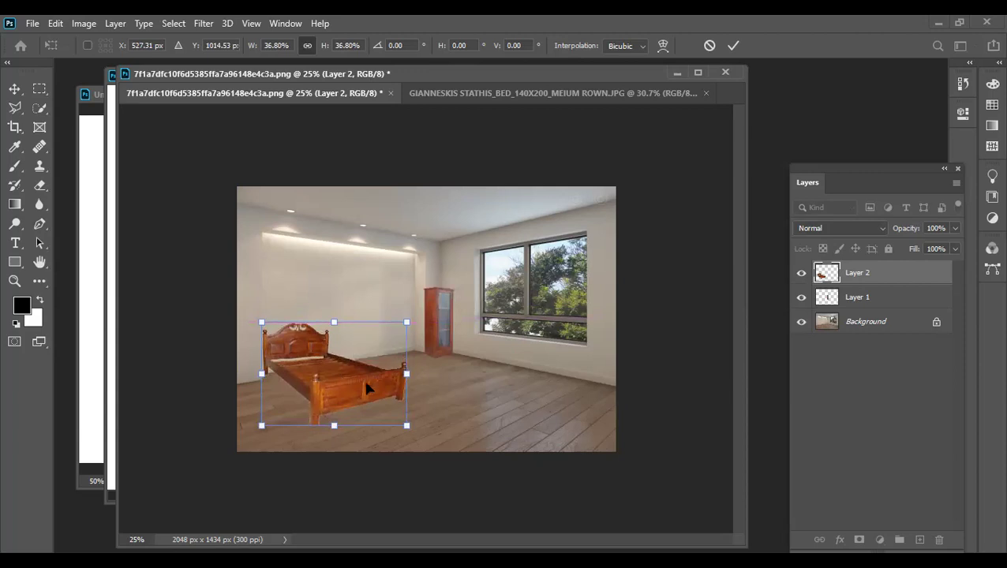
# - Skew the bed's corners to match the floor perspective, lower it slightly and commit
pyautogui.moveTo(407, 426); pyautogui.dragTo(421, 423)
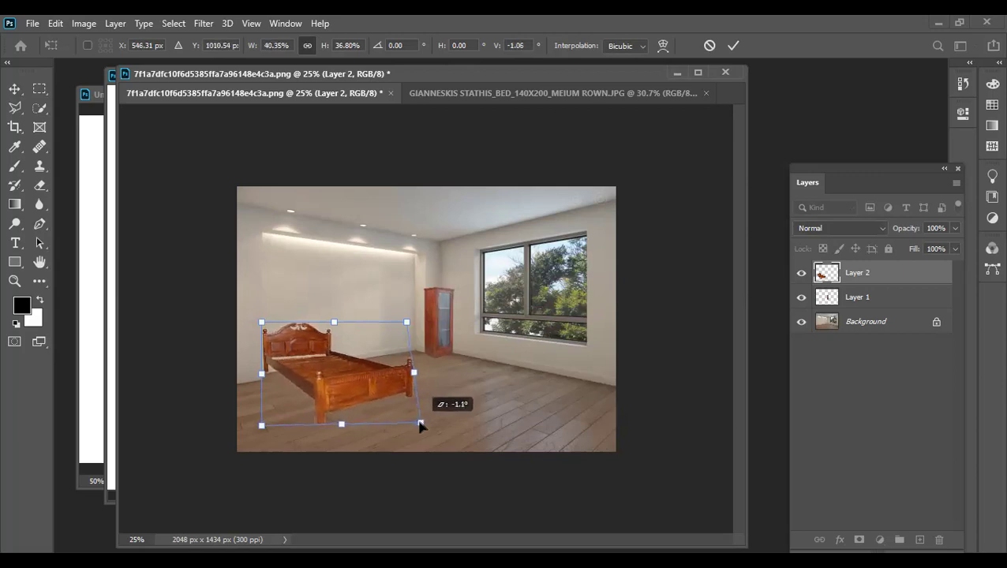
pyautogui.moveTo(265, 429)
pyautogui.mouseDown()
pyautogui.moveTo(260, 445)
pyautogui.moveTo(243, 432)
pyautogui.moveTo(266, 432)
pyautogui.mouseUp()
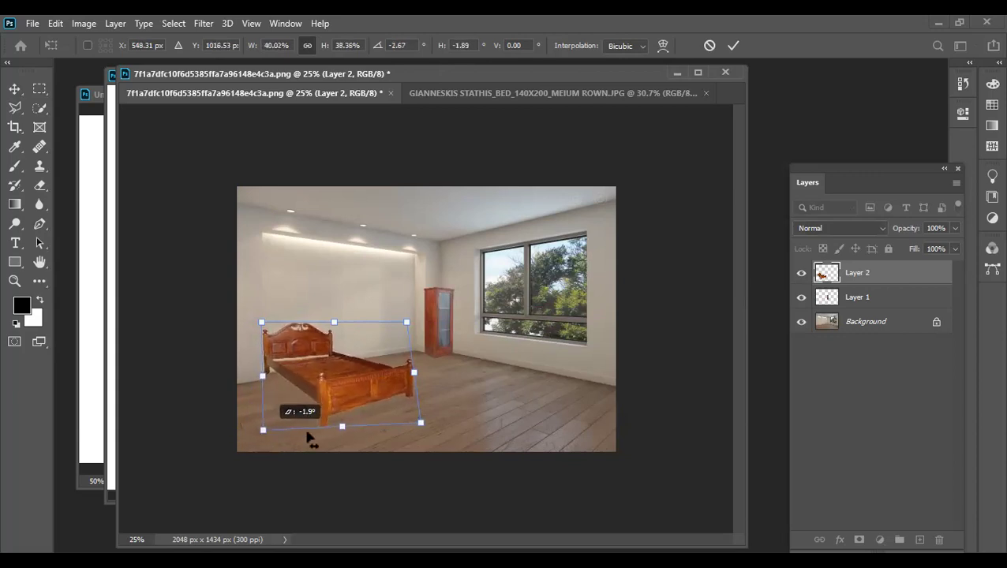
pyautogui.moveTo(423, 432); pyautogui.dragTo(431, 439)
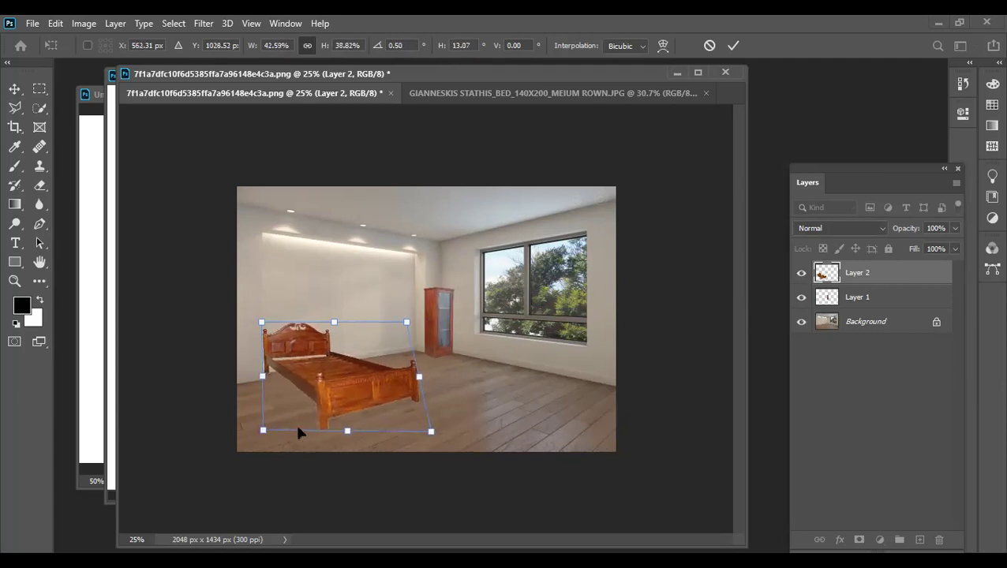
pyautogui.moveTo(336, 323); pyautogui.dragTo(337, 325)
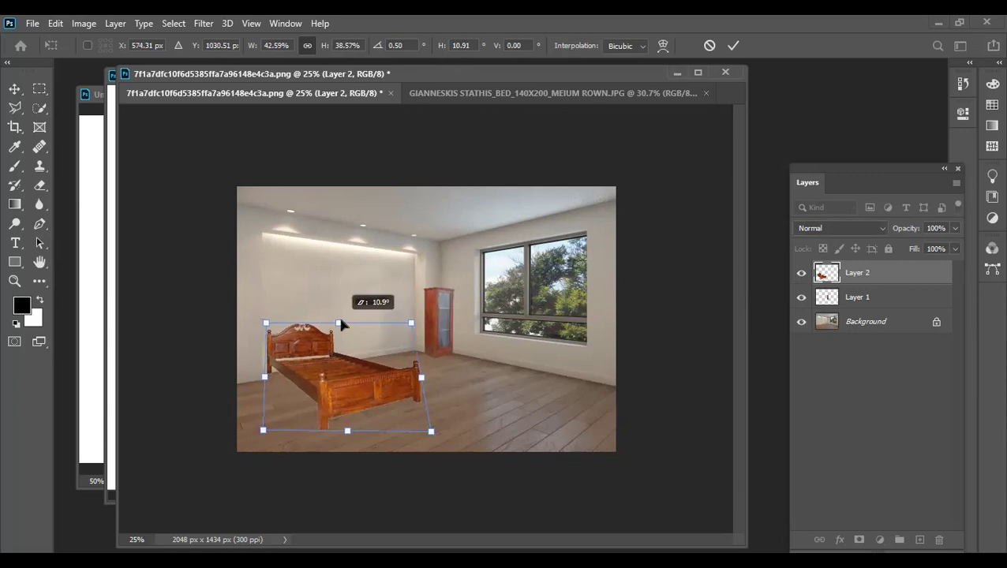
pyautogui.moveTo(347, 432); pyautogui.dragTo(344, 434)
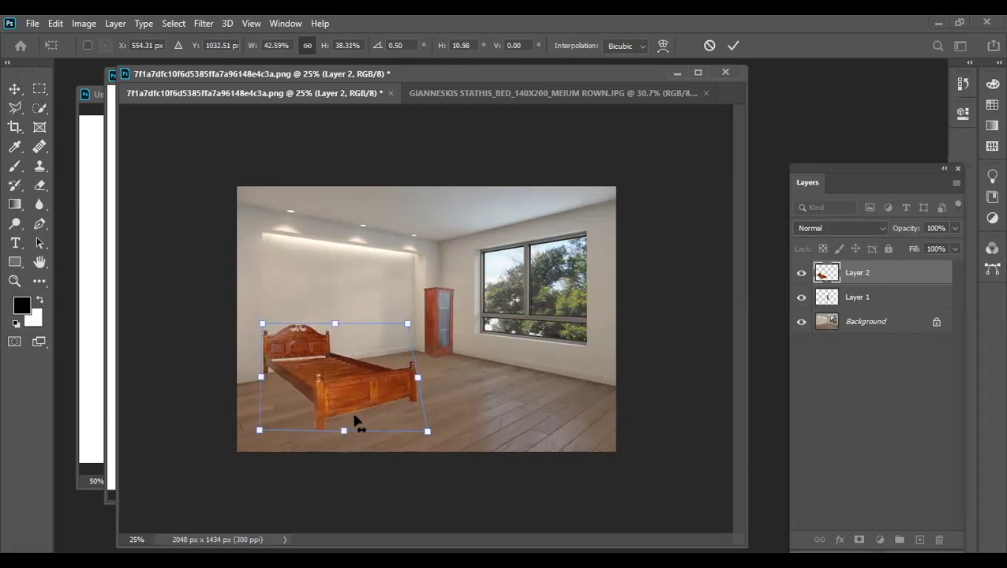
pyautogui.moveTo(422, 426); pyautogui.dragTo(400, 415)
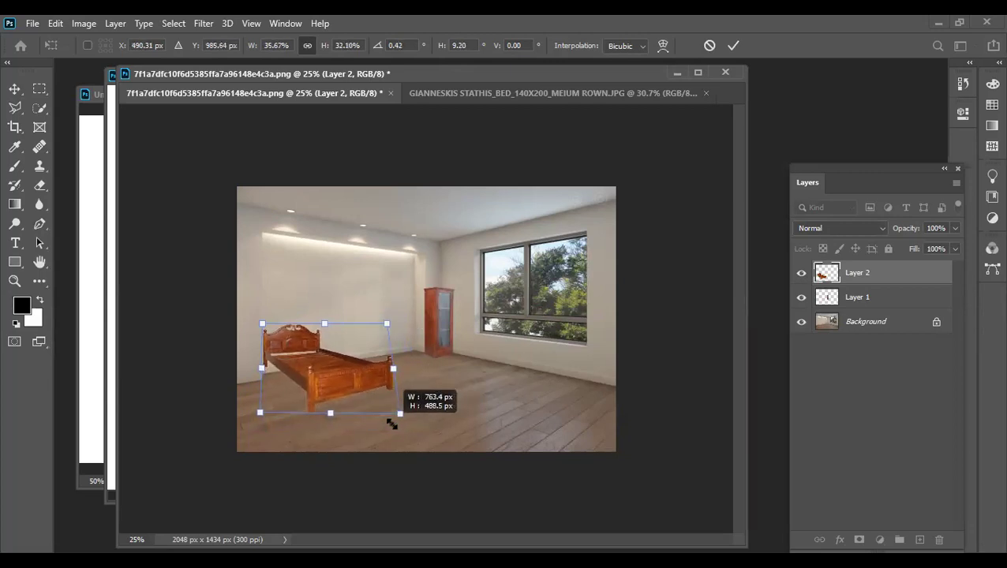
pyautogui.moveTo(355, 383); pyautogui.dragTo(355, 392)
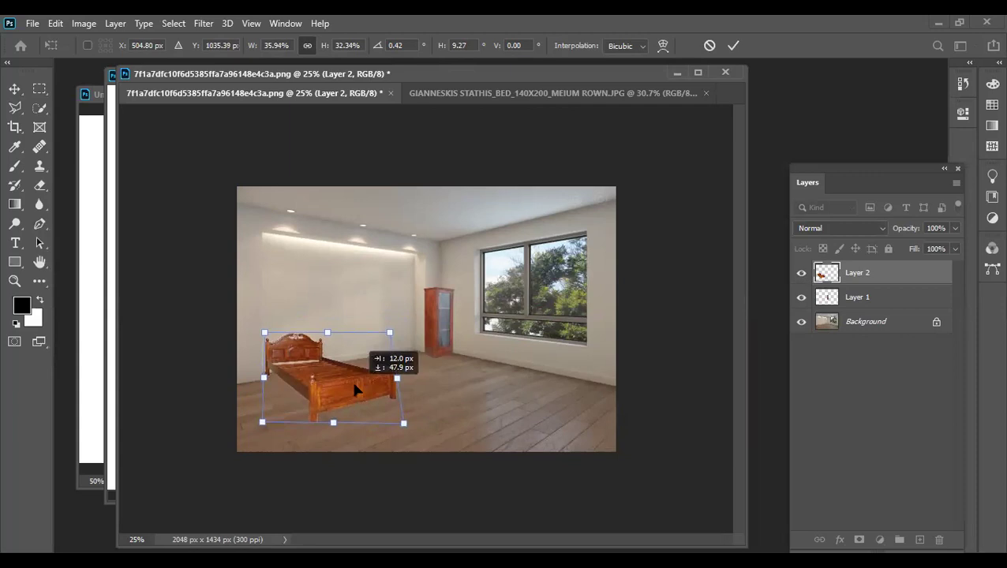
pyautogui.press('Return')
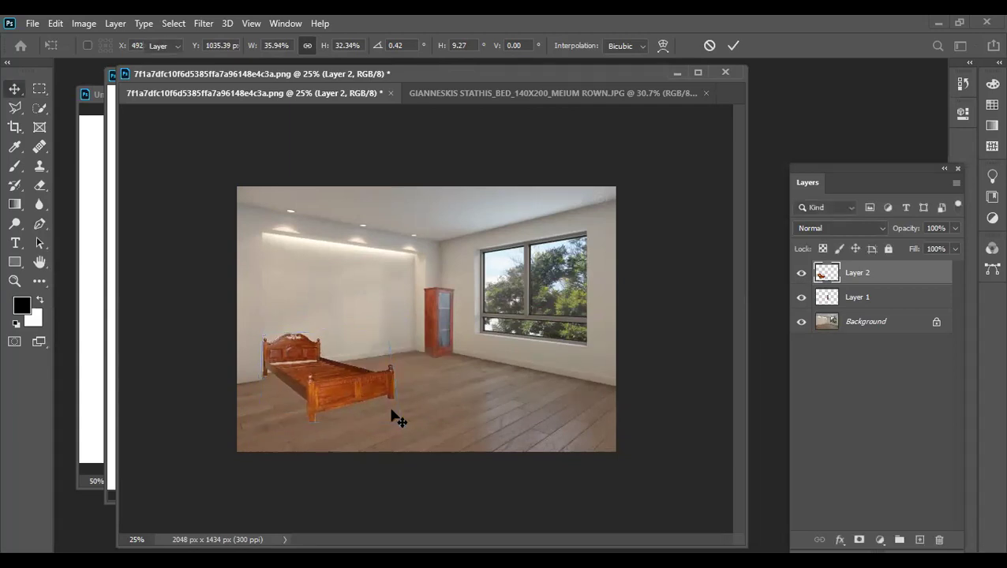
# - Nudge the bed down, then resize it and move it to the room's centre
pyautogui.hotkey('shift', 'Down')
pyautogui.hotkey('shift', 'Down')
pyautogui.hotkey('shift', 'Down')
pyautogui.hotkey('shift', 'Down')
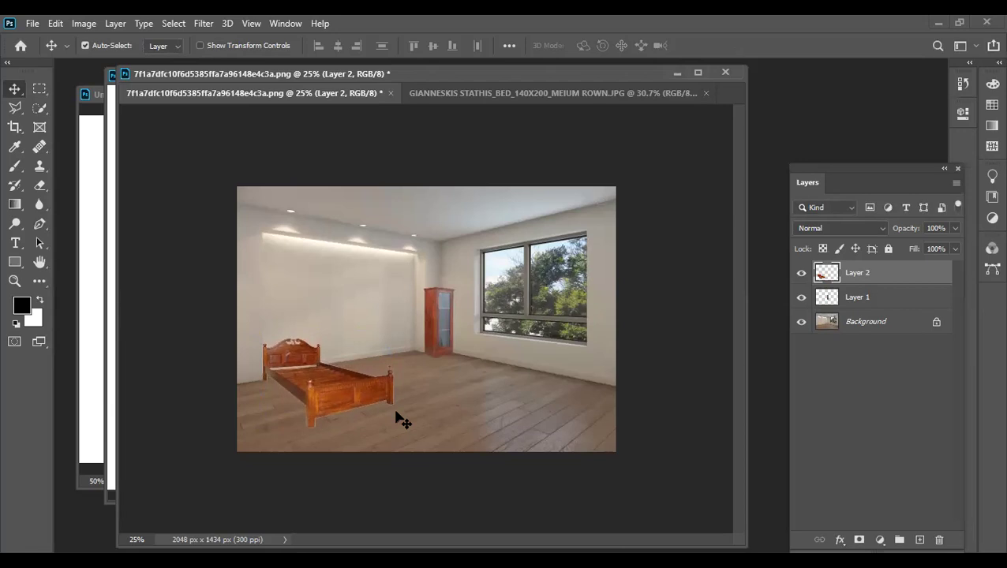
pyautogui.hotkey('ctrl', 't')
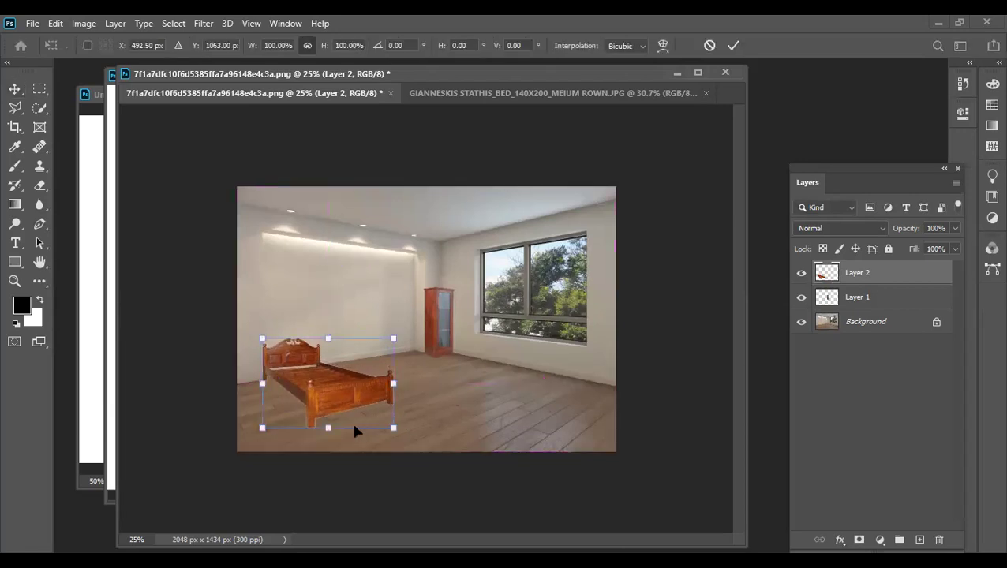
pyautogui.moveTo(329, 429); pyautogui.dragTo(330, 430)
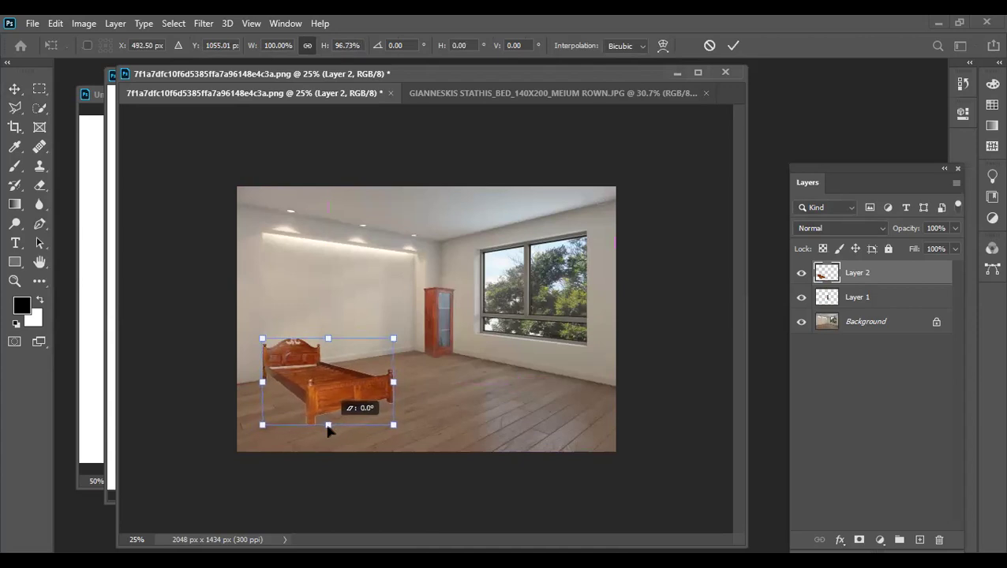
pyautogui.moveTo(393, 338); pyautogui.dragTo(427, 330)
pyautogui.moveTo(371, 373); pyautogui.dragTo(454, 369)
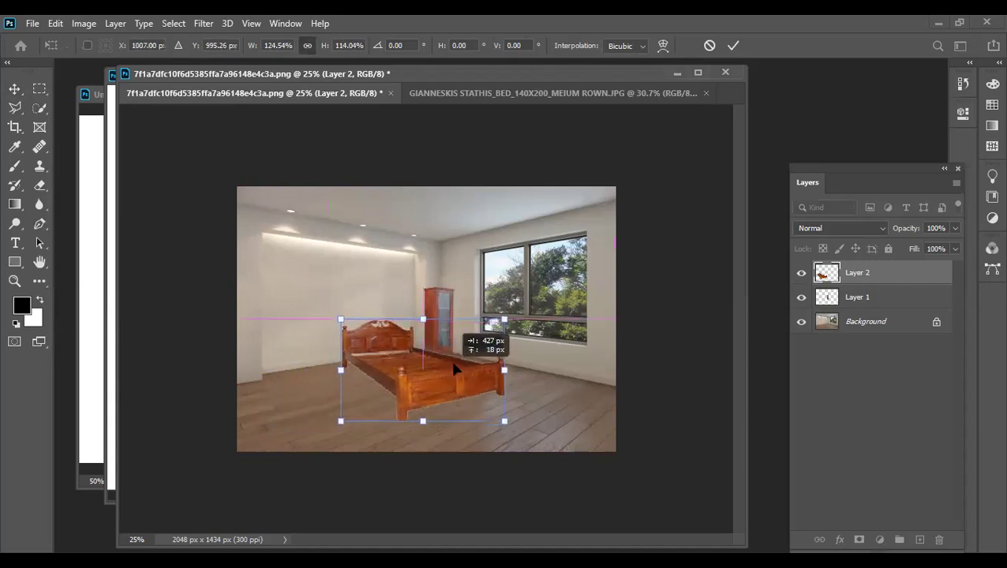
pyautogui.moveTo(504, 420)
pyautogui.mouseDown()
pyautogui.moveTo(440, 389)
pyautogui.moveTo(428, 400)
pyautogui.moveTo(501, 395)
pyautogui.moveTo(468, 395)
pyautogui.moveTo(464, 275)
pyautogui.moveTo(474, 387)
pyautogui.moveTo(461, 419)
pyautogui.moveTo(481, 431)
pyautogui.moveTo(461, 407)
pyautogui.moveTo(479, 417)
pyautogui.mouseUp()
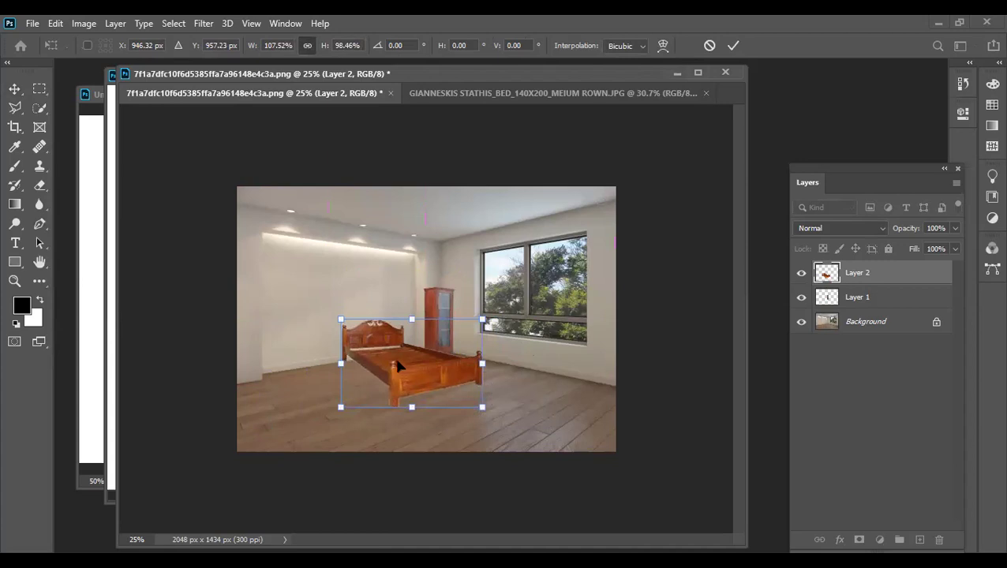
pyautogui.moveTo(394, 356); pyautogui.dragTo(404, 355)
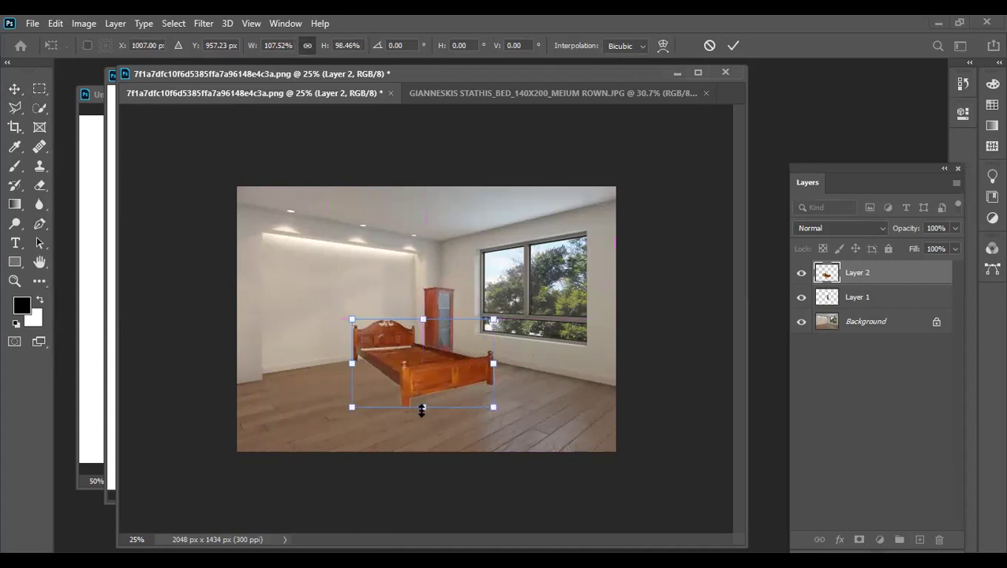
# - Distort the bed's four corners to follow the floor perspective and commit the transform
pyautogui.moveTo(423, 407); pyautogui.dragTo(437, 401)
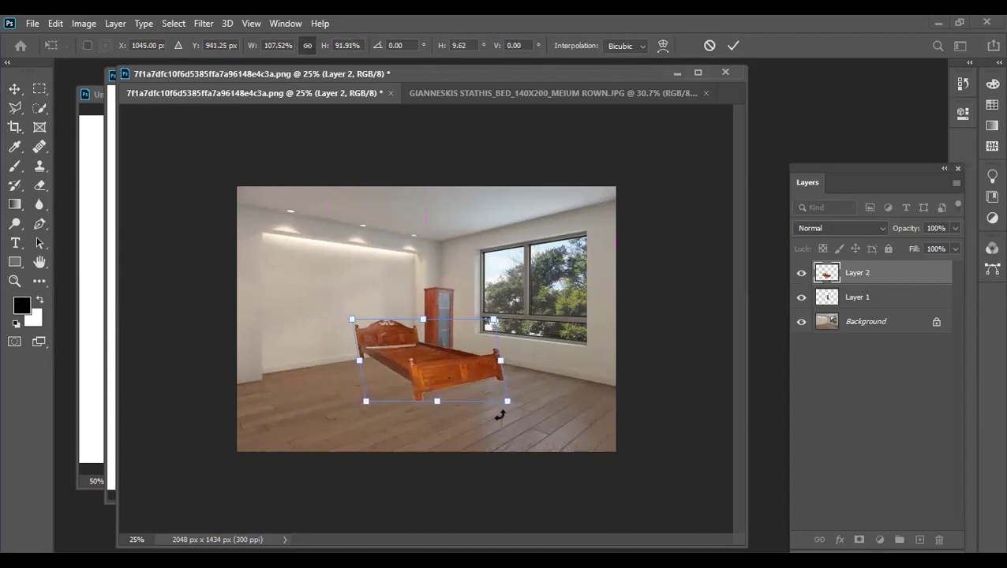
pyautogui.moveTo(511, 404); pyautogui.dragTo(481, 407)
pyautogui.moveTo(492, 321); pyautogui.dragTo(499, 321)
pyautogui.moveTo(351, 320); pyautogui.dragTo(357, 322)
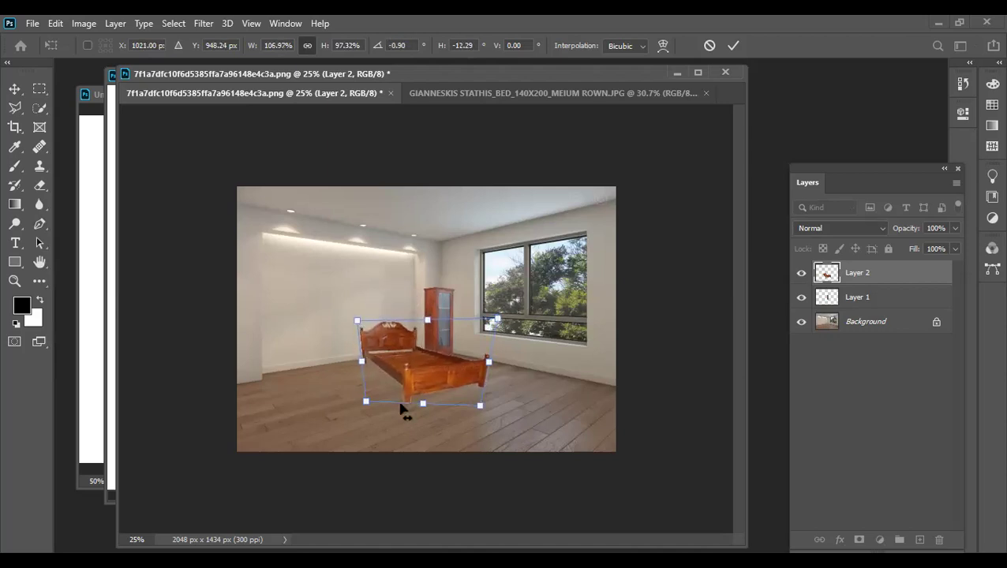
pyautogui.moveTo(365, 402); pyautogui.dragTo(355, 400)
pyautogui.moveTo(479, 405); pyautogui.dragTo(487, 398)
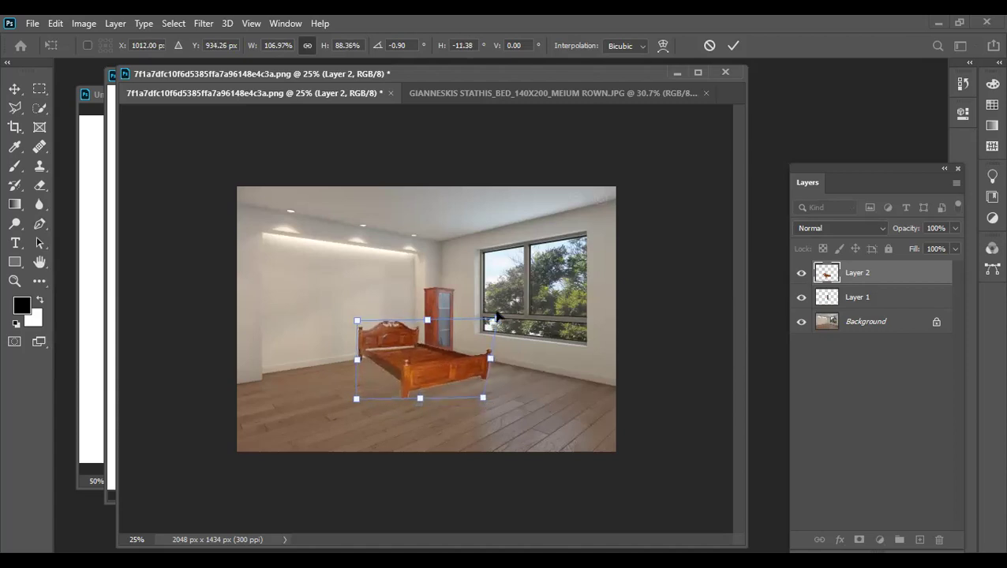
pyautogui.moveTo(491, 321); pyautogui.dragTo(490, 322)
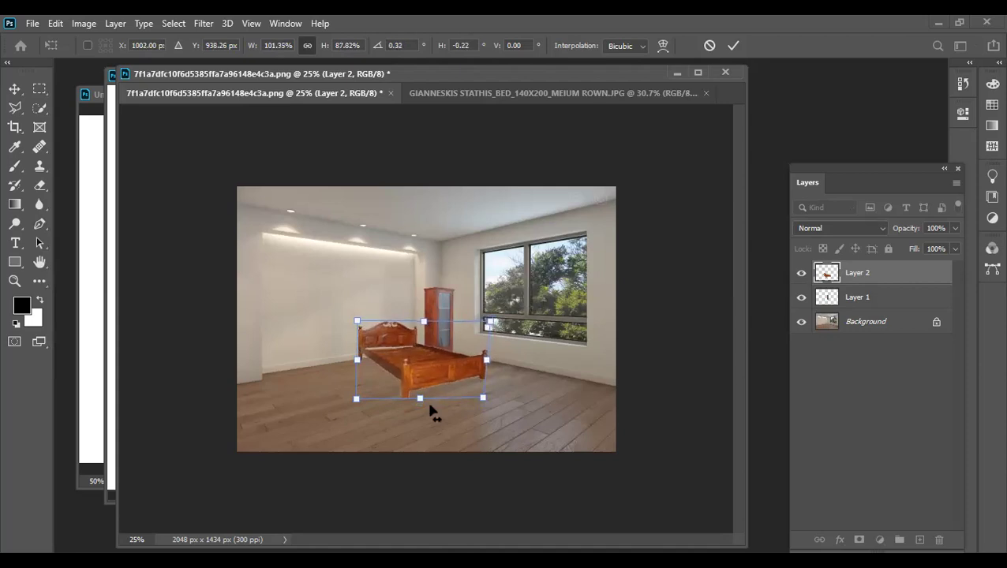
pyautogui.moveTo(419, 399); pyautogui.dragTo(422, 399)
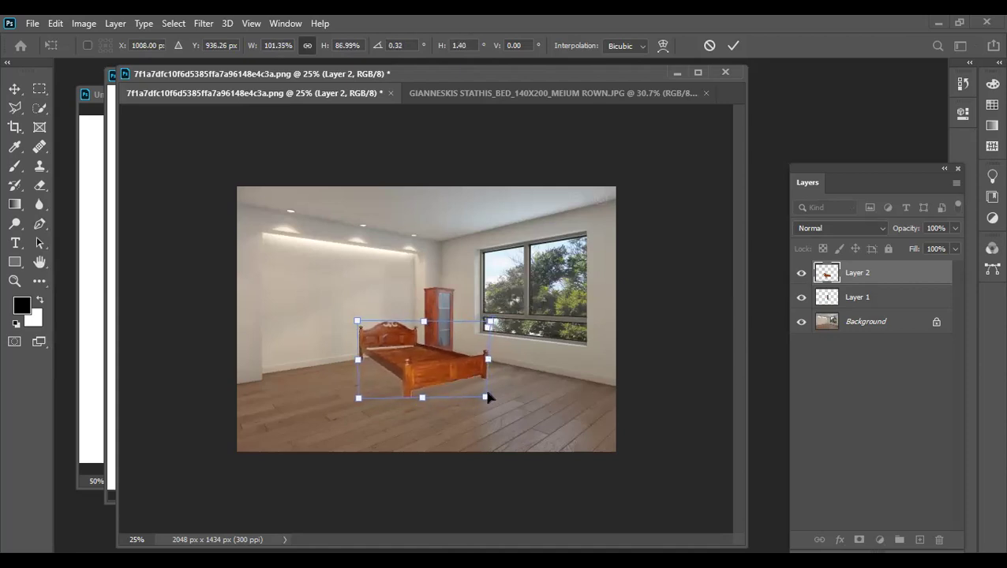
pyautogui.moveTo(484, 398); pyautogui.dragTo(493, 394)
pyautogui.press('Return')
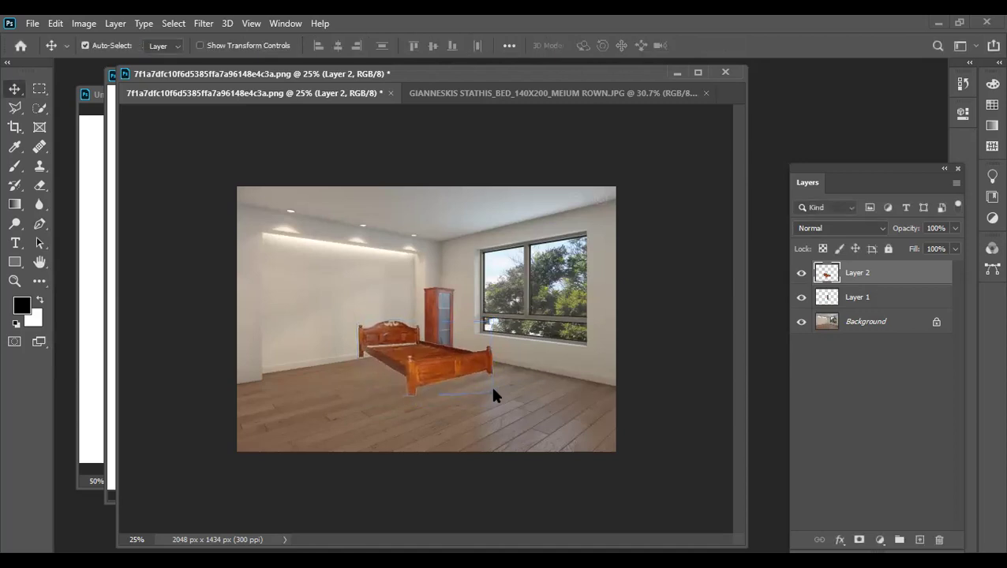
# - Nudge the bed into place and switch to the Magic Wand Tool
pyautogui.moveTo(422, 359); pyautogui.dragTo(441, 352)
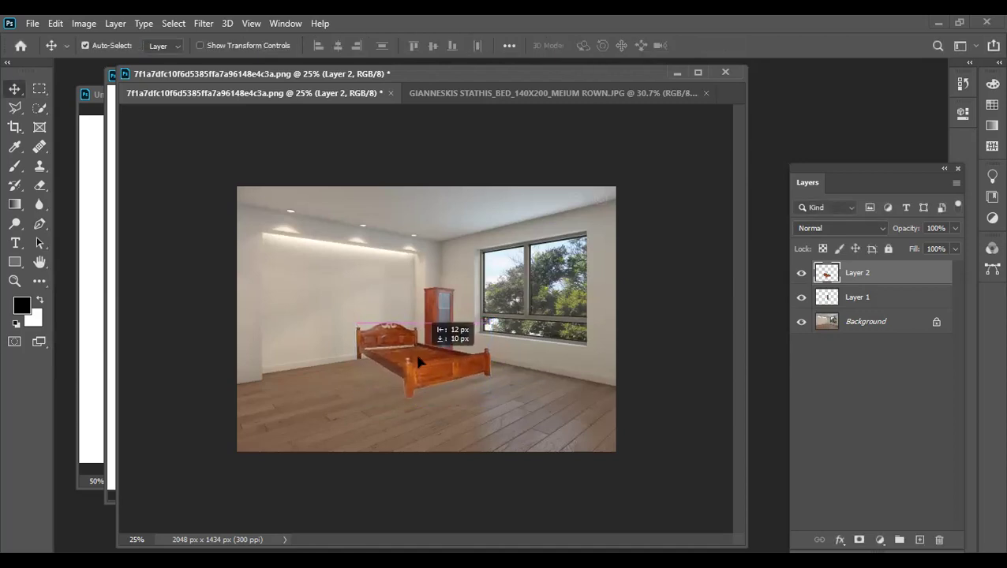
pyautogui.click(43, 113)
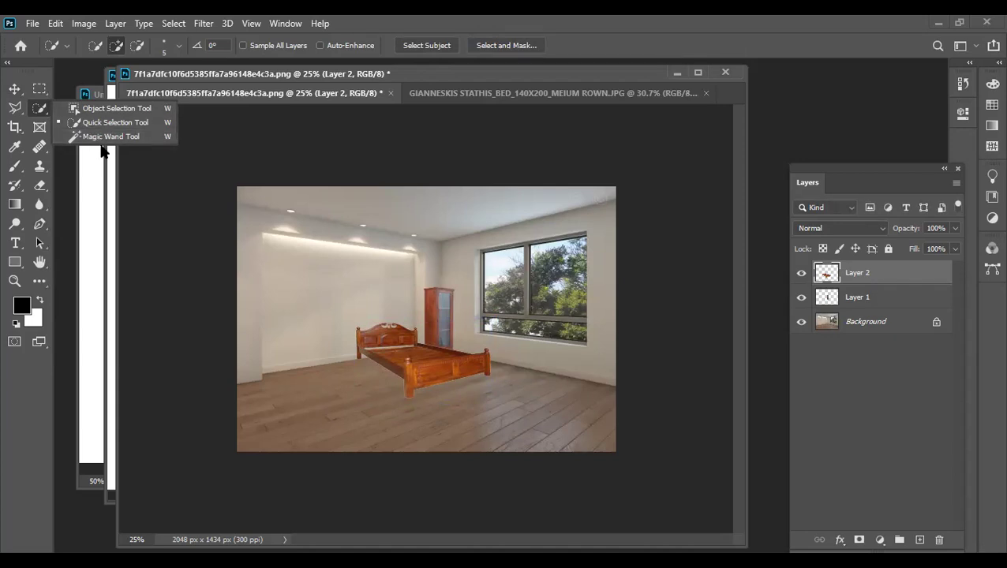
pyautogui.click(105, 137)
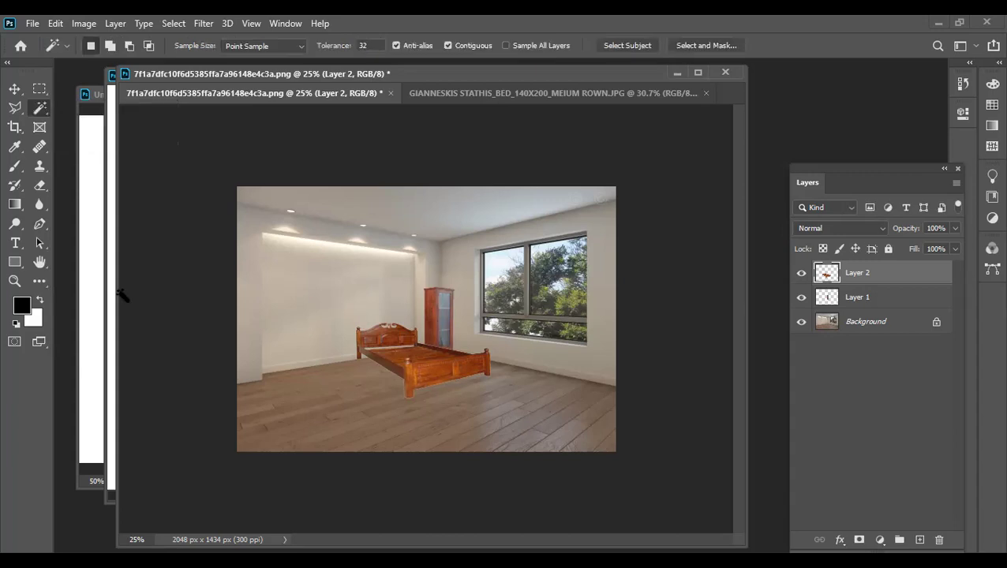
# - Open the writing desk 130X56X107 JPG from the 796 INV OF PHOTOS furniture folder
pyautogui.hotkey('ctrl', 'o')
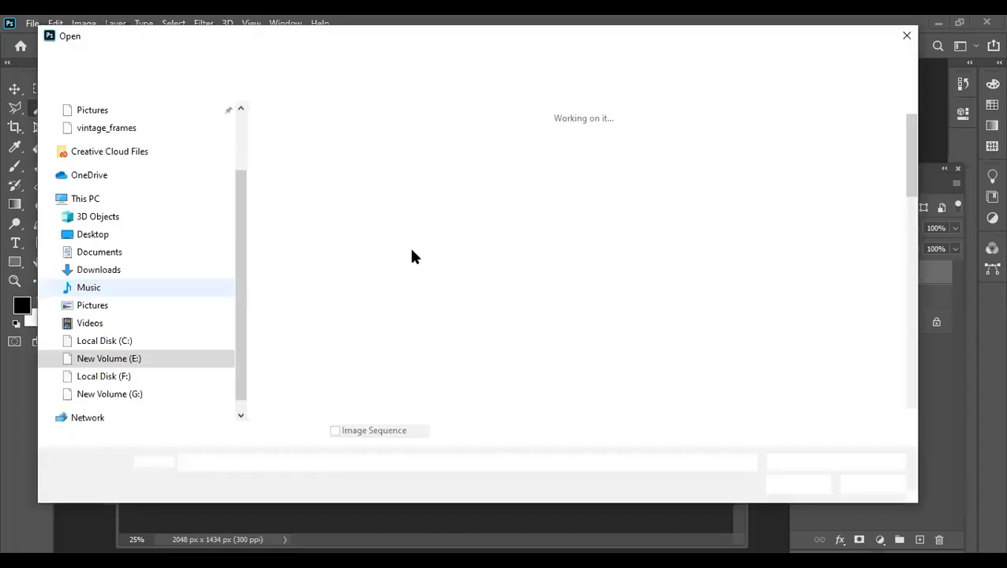
pyautogui.scroll(-5, 472, 274)
pyautogui.scroll(-2, 472, 273)
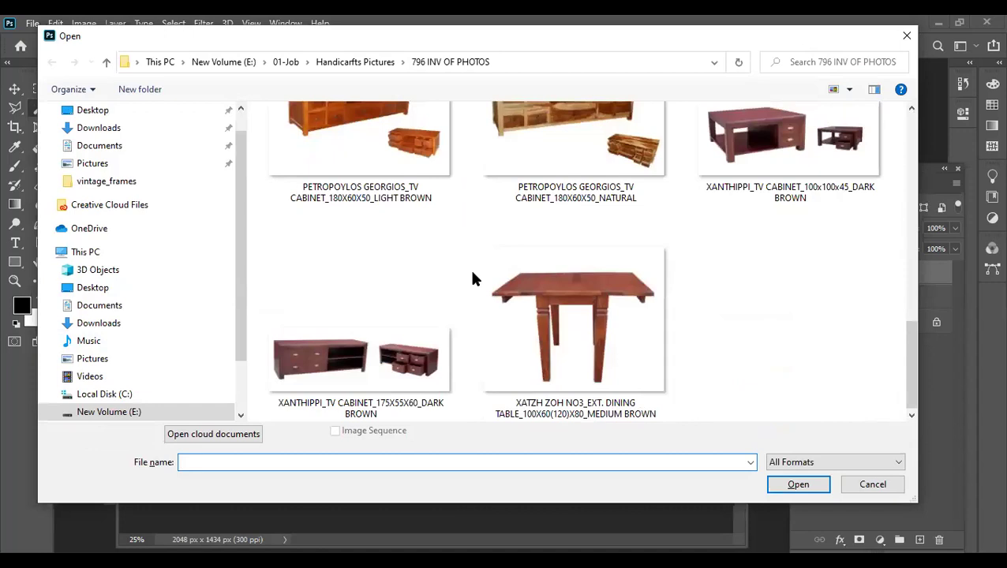
pyautogui.scroll(2, 472, 277)
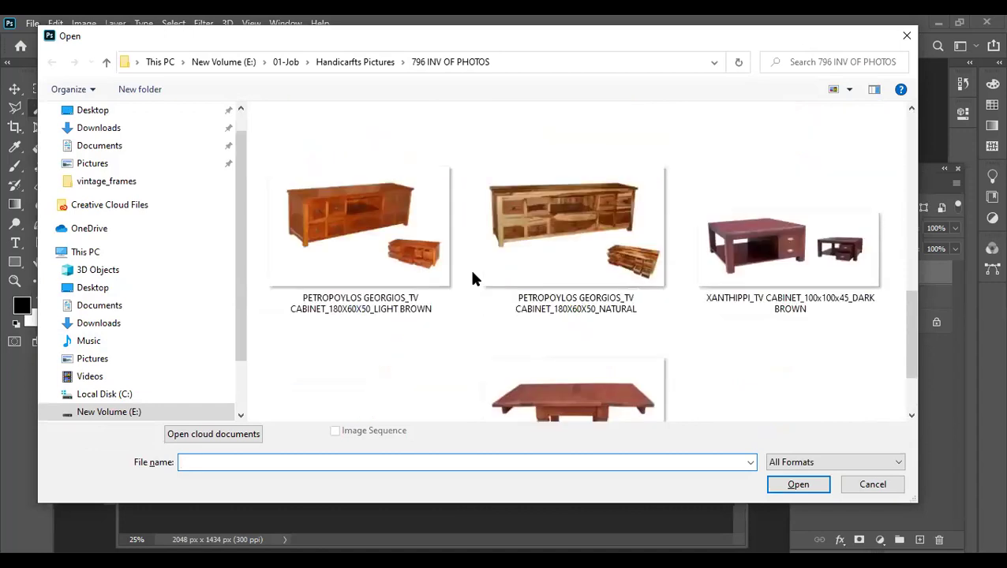
pyautogui.scroll(-5, 565, 242)
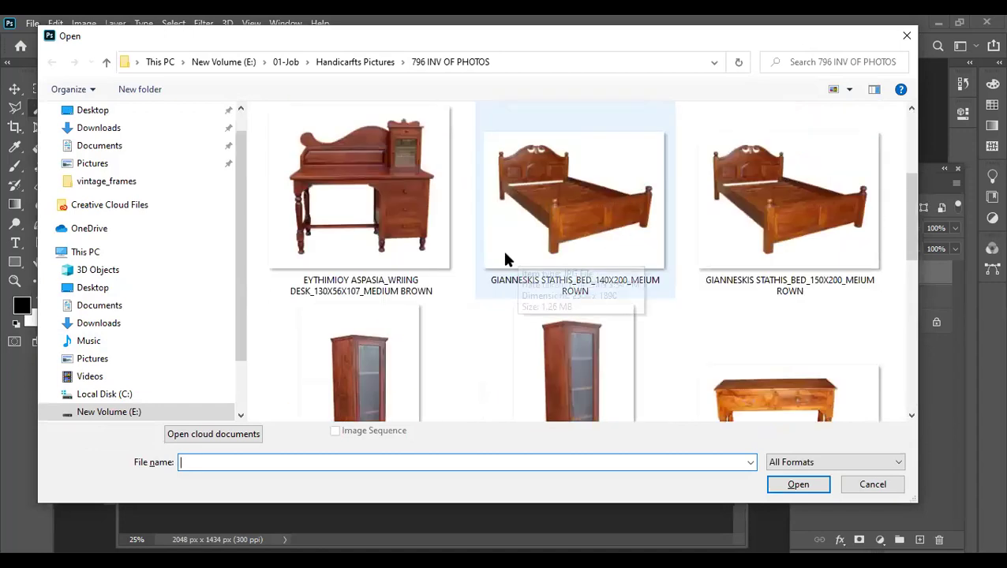
pyautogui.click(355, 244)
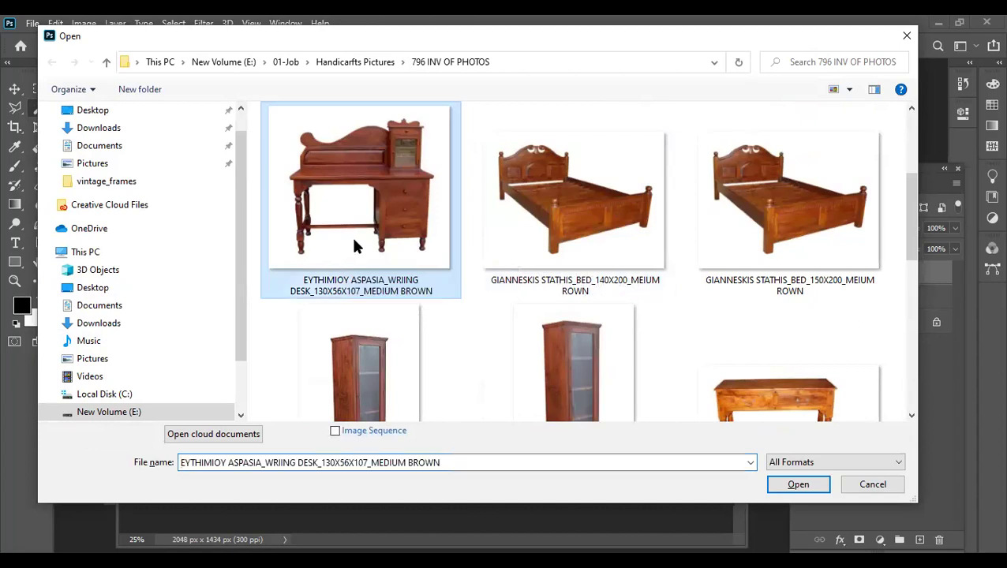
pyautogui.click(796, 484)
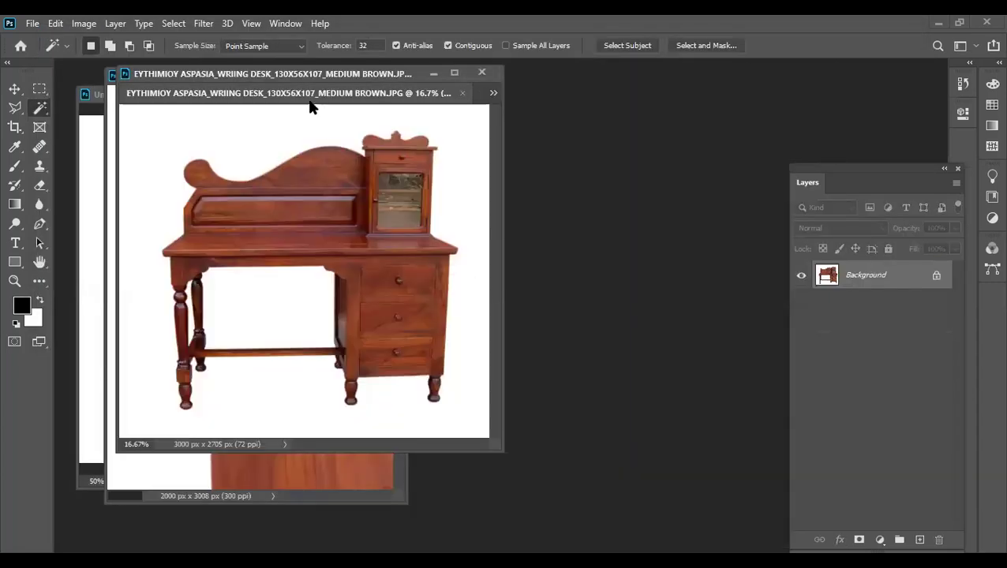
# - Float the desk photo in its own window and Magic Wand-select its white background
pyautogui.moveTo(316, 101)
pyautogui.mouseDown()
pyautogui.moveTo(376, 150)
pyautogui.moveTo(372, 134)
pyautogui.mouseUp()
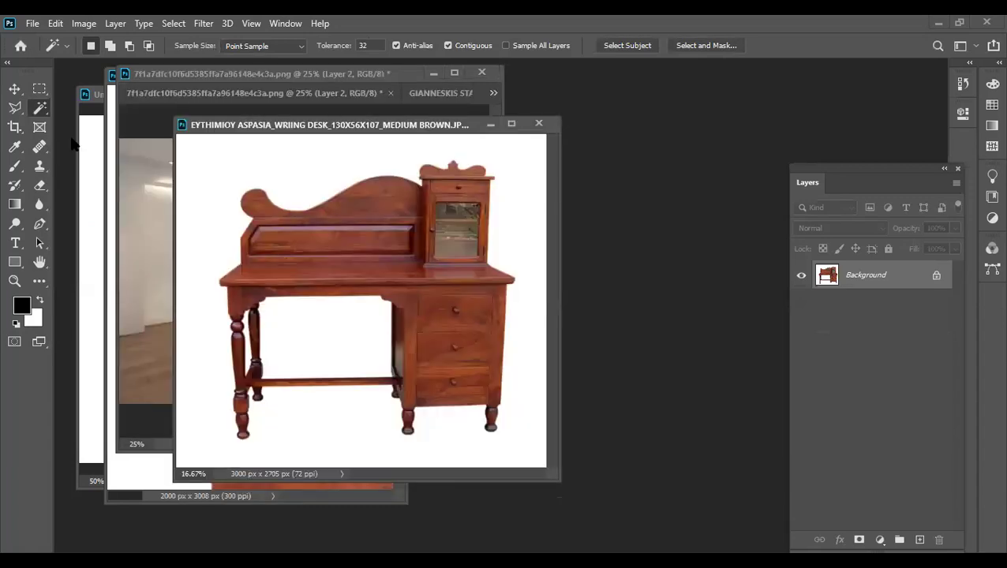
pyautogui.rightClick(38, 111)
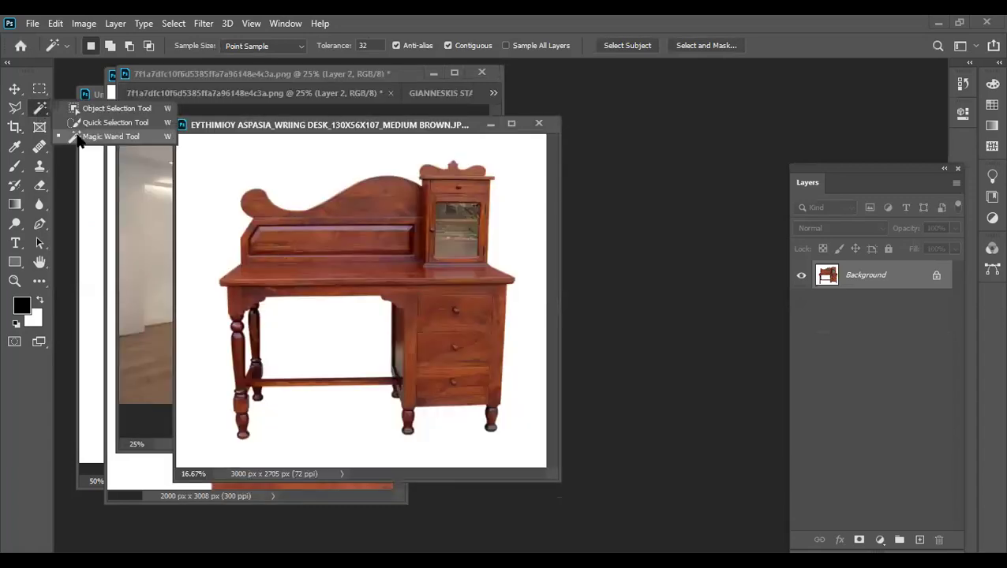
pyautogui.click(77, 137)
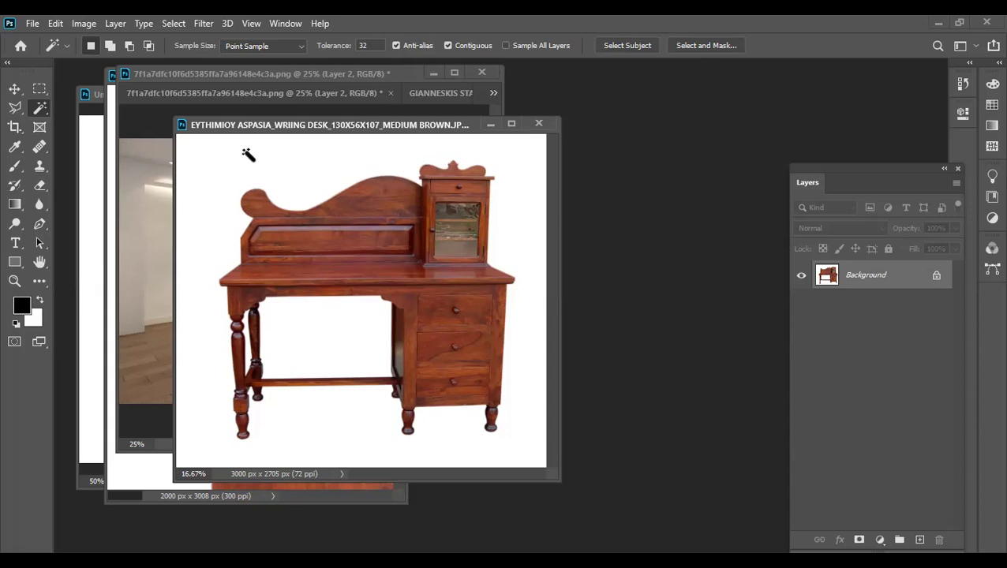
pyautogui.click(246, 155)
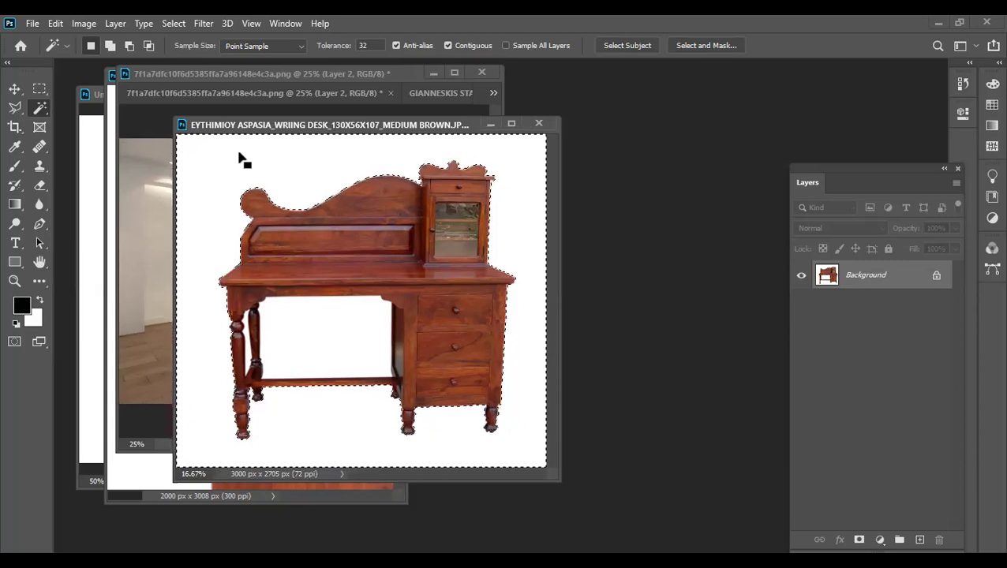
# - Zoom in on the desk's legs and lower stretcher to inspect the selection edge
pyautogui.hotkey('ctrl', '+')
pyautogui.hotkey('ctrl', '+')
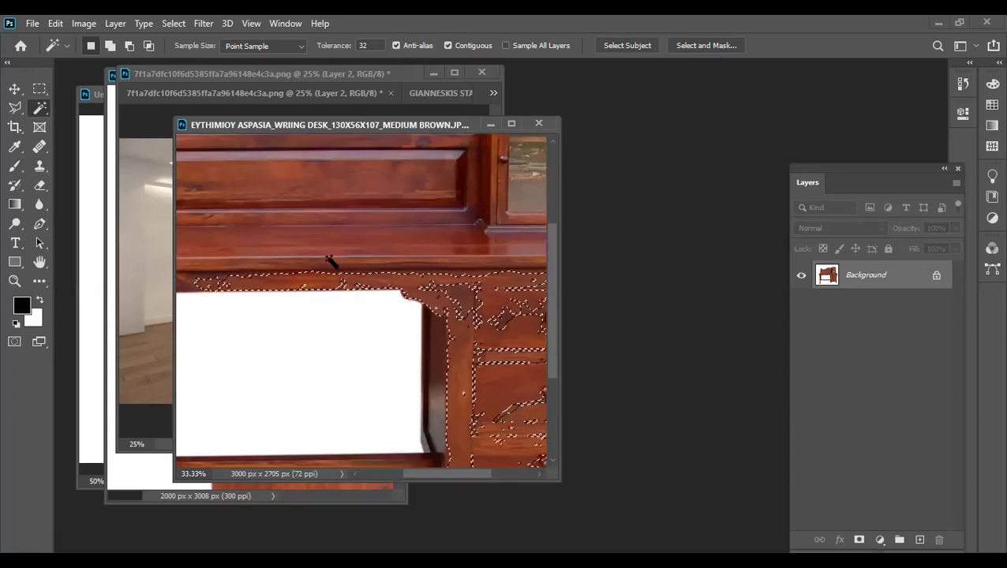
pyautogui.scroll(-5, 328, 264)
pyautogui.hscroll(-5, 408, 287)
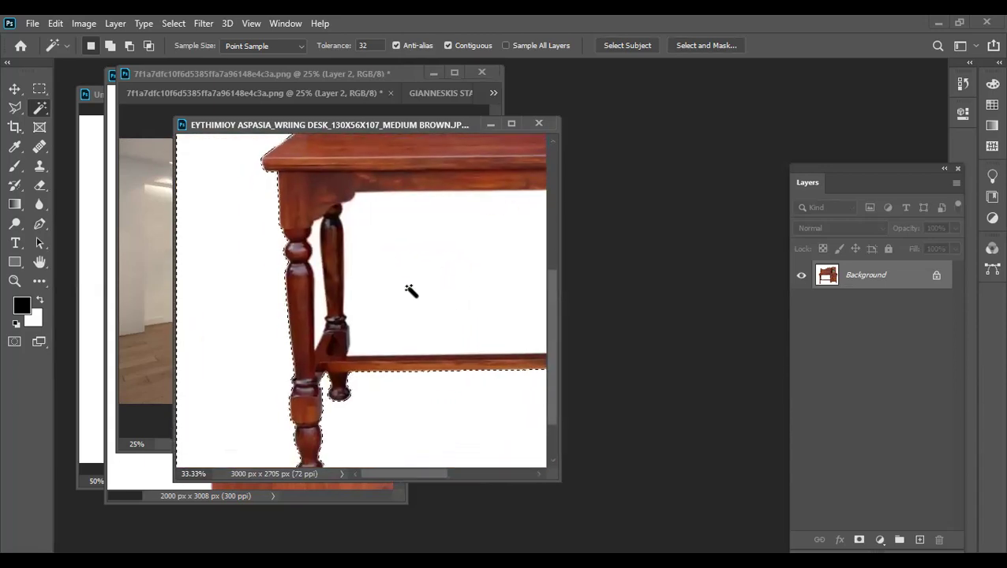
pyautogui.hotkey('ctrl', '+')
pyautogui.hotkey('ctrl', '+')
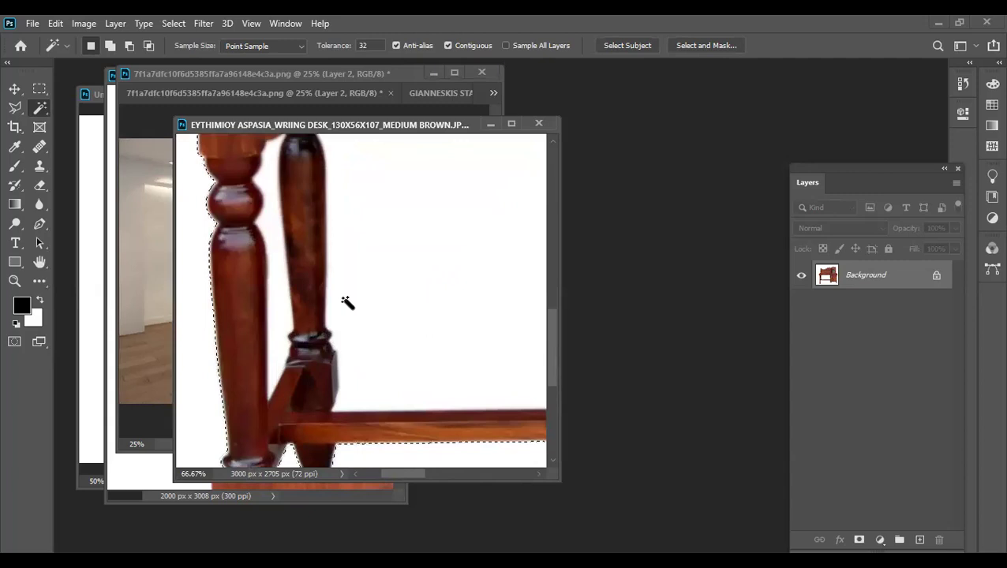
pyautogui.hotkey('ctrl', 'd')
pyautogui.moveTo(363, 243); pyautogui.dragTo(435, 121)
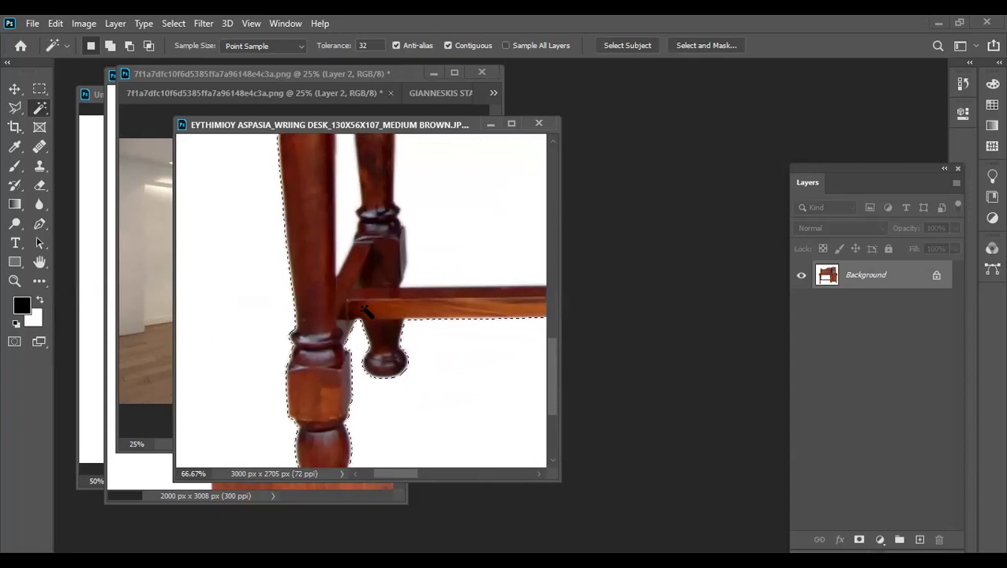
pyautogui.click(175, 24)
# - Expand the white-background selection by 1 pixel, twice, with Select > Modify > Expand
pyautogui.moveTo(187, 232)
pyautogui.click(336, 260)
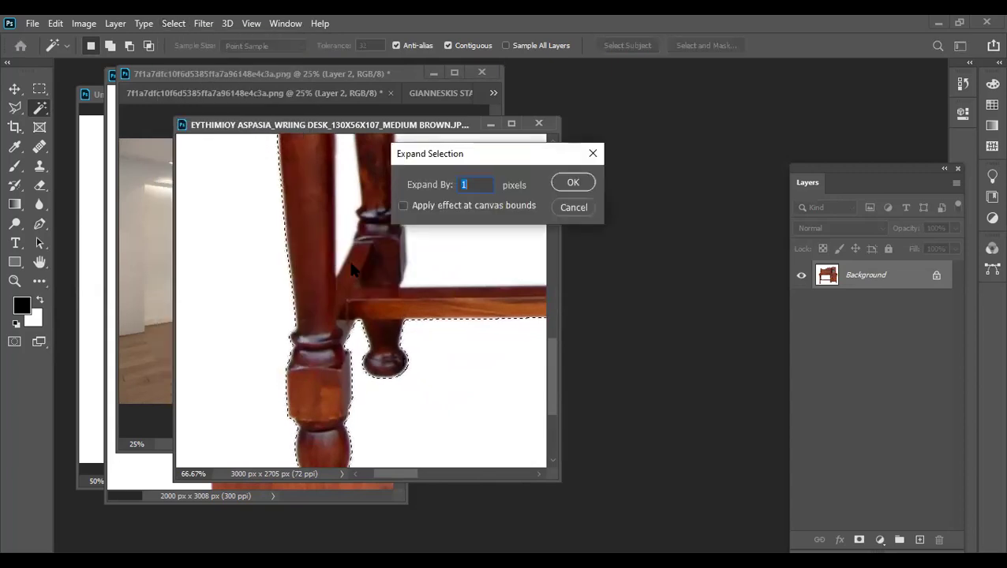
pyautogui.press('Return')
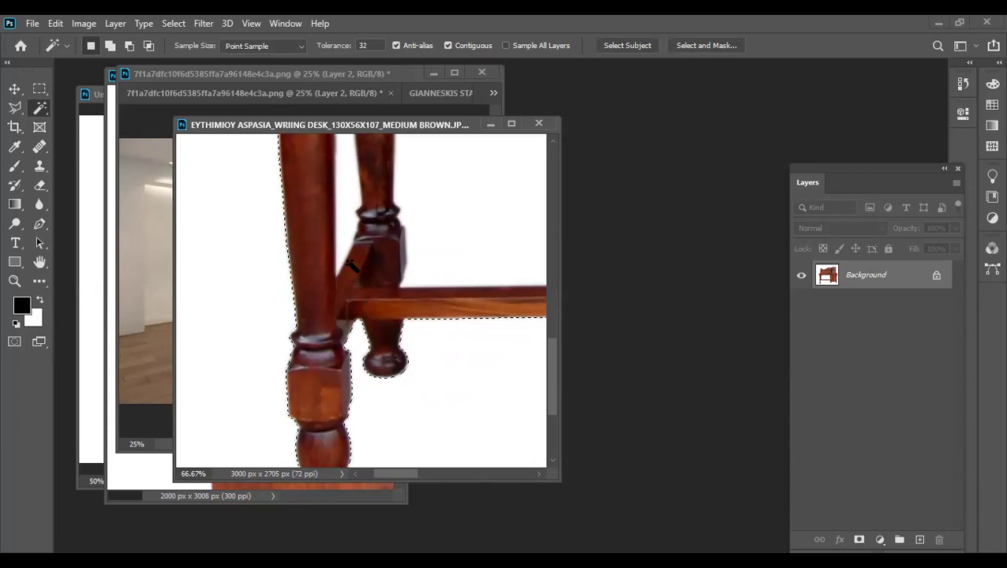
pyautogui.click(171, 23)
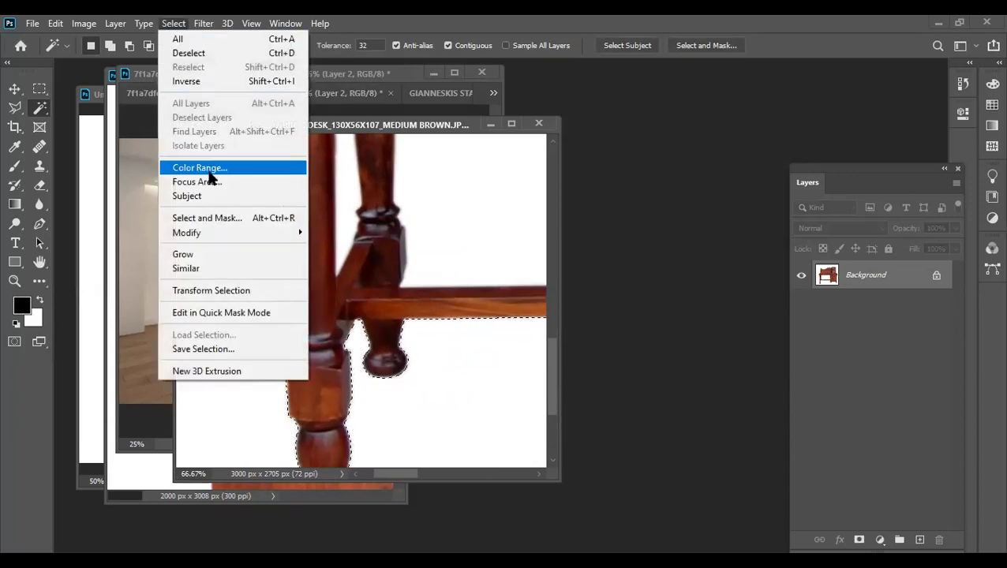
pyautogui.moveTo(186, 233)
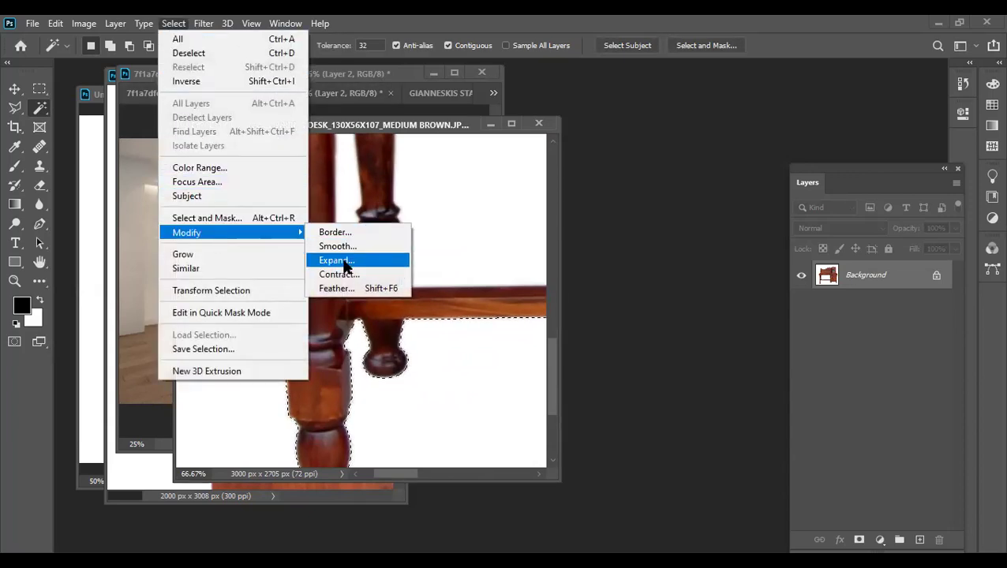
pyautogui.click(344, 261)
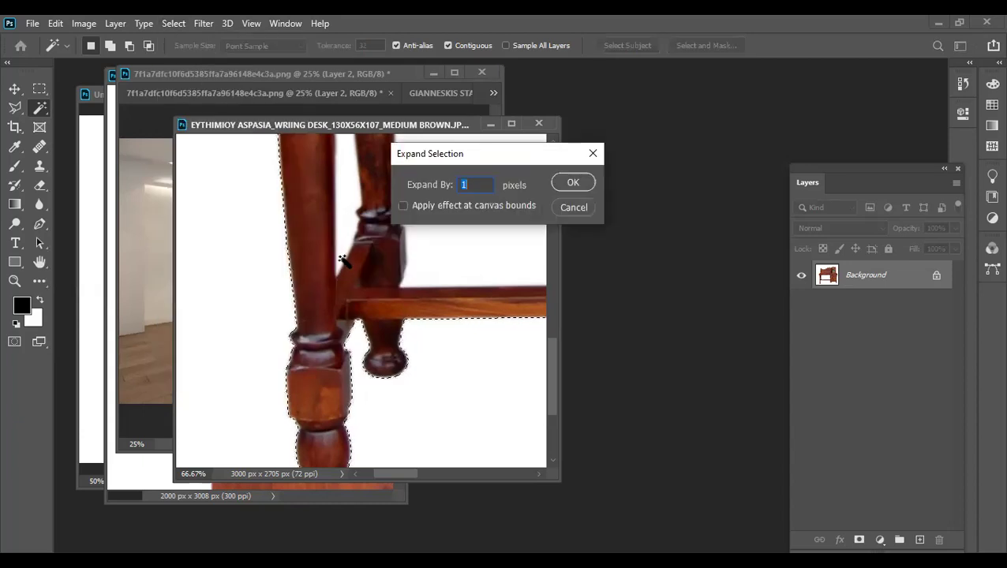
pyautogui.press('Return')
pyautogui.click(351, 324)
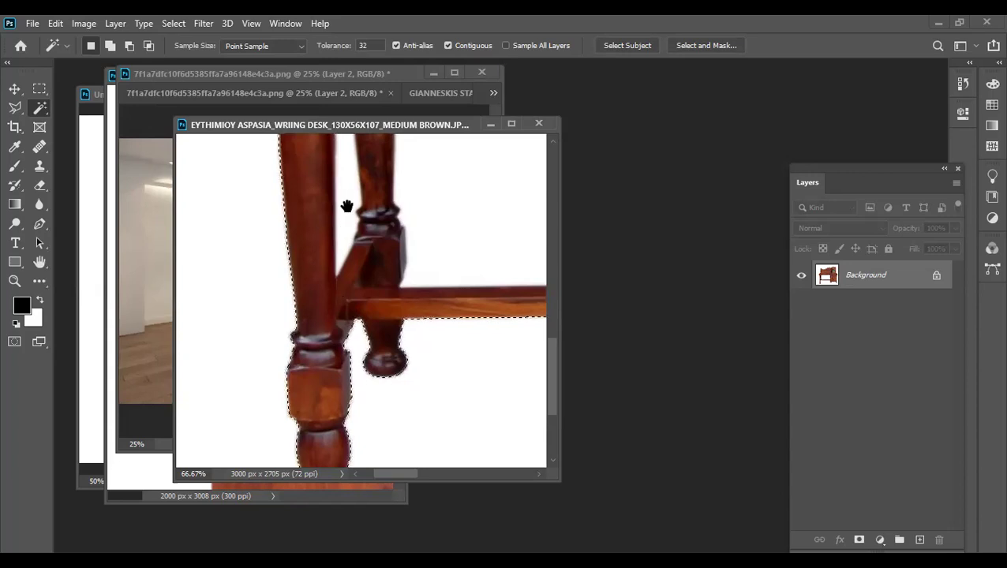
# - Pan to the tabletop corner and expand the selection by 1 pixel a third time
pyautogui.moveTo(346, 207); pyautogui.dragTo(365, 286)
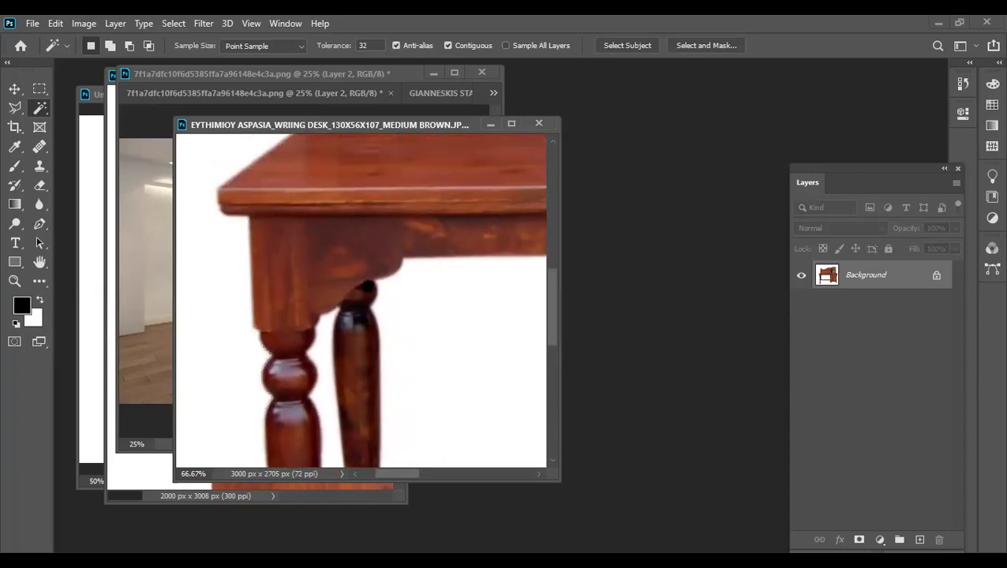
pyautogui.scroll(2, 365, 285)
pyautogui.scroll(2, 371, 209)
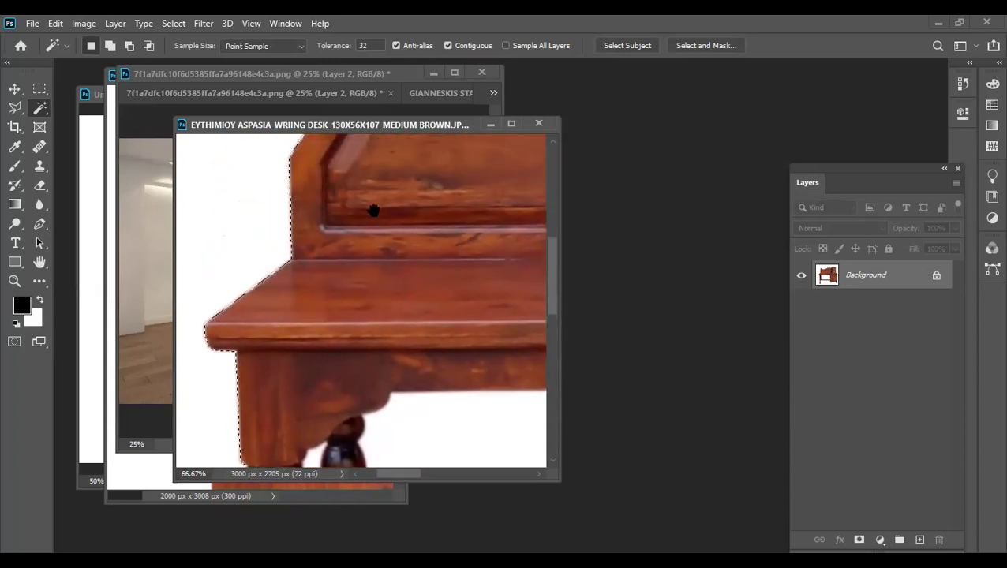
pyautogui.click(173, 23)
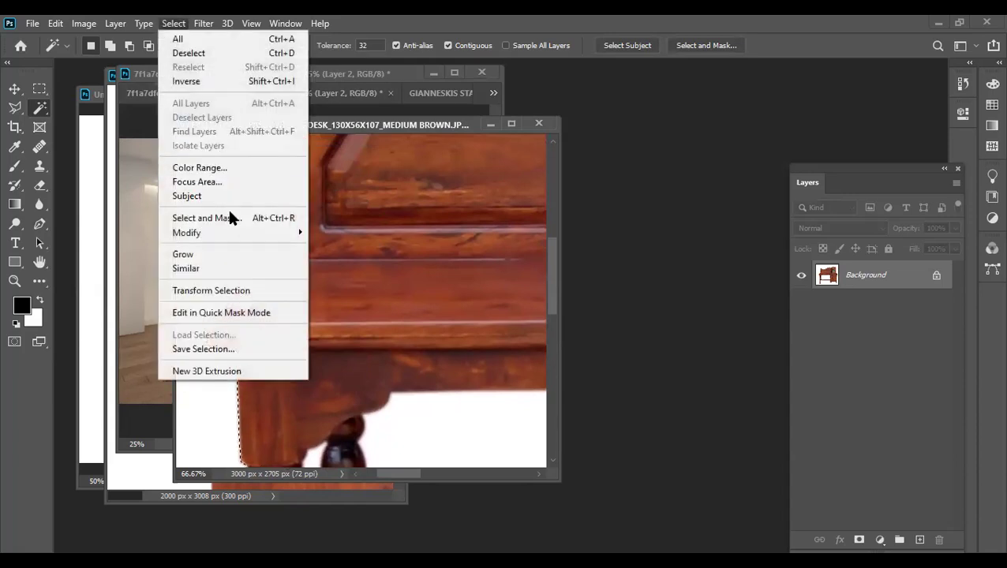
pyautogui.moveTo(187, 232)
pyautogui.click(348, 261)
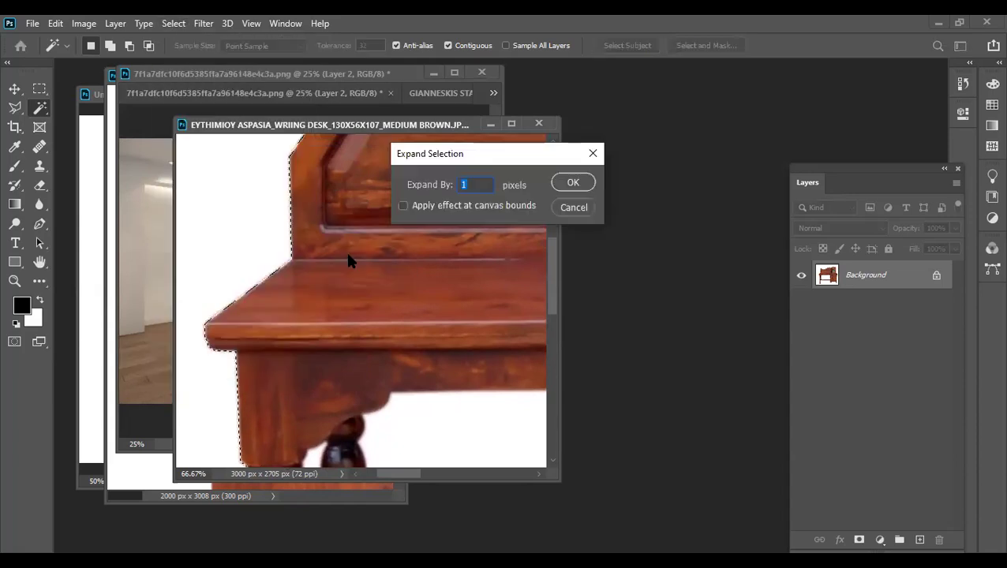
pyautogui.press('Return')
# - Pan around the desk legs to check the expanded edges, then fit the whole desk in view
pyautogui.moveTo(416, 333); pyautogui.dragTo(415, 216)
pyautogui.scroll(-3, 398, 303)
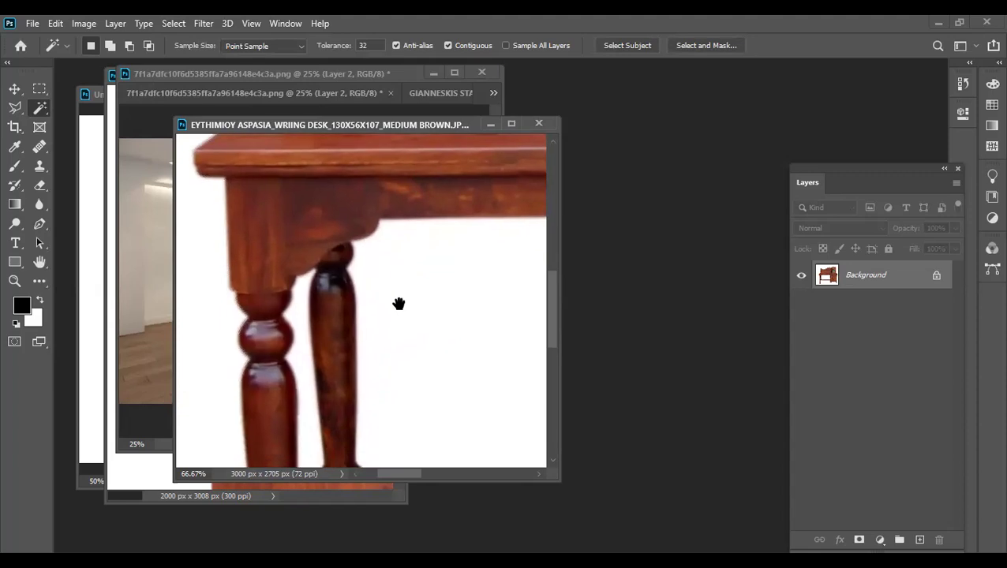
pyautogui.scroll(-2, 393, 268)
pyautogui.moveTo(393, 274); pyautogui.dragTo(250, 254)
pyautogui.hscroll(2, 250, 254)
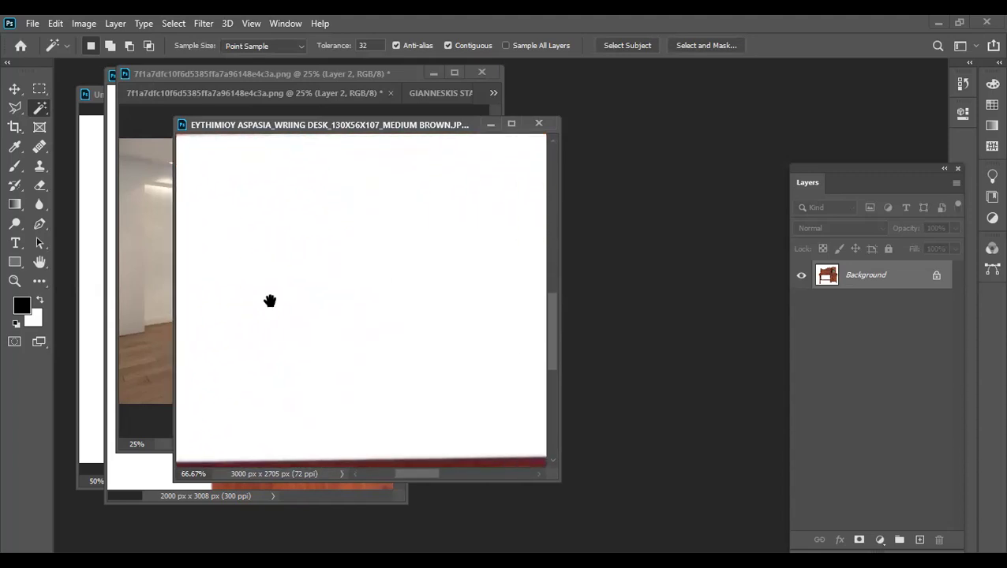
pyautogui.hscroll(2, 270, 299)
pyautogui.hscroll(2, 317, 267)
pyautogui.hscroll(2, 430, 270)
pyautogui.moveTo(413, 248); pyautogui.dragTo(254, 247)
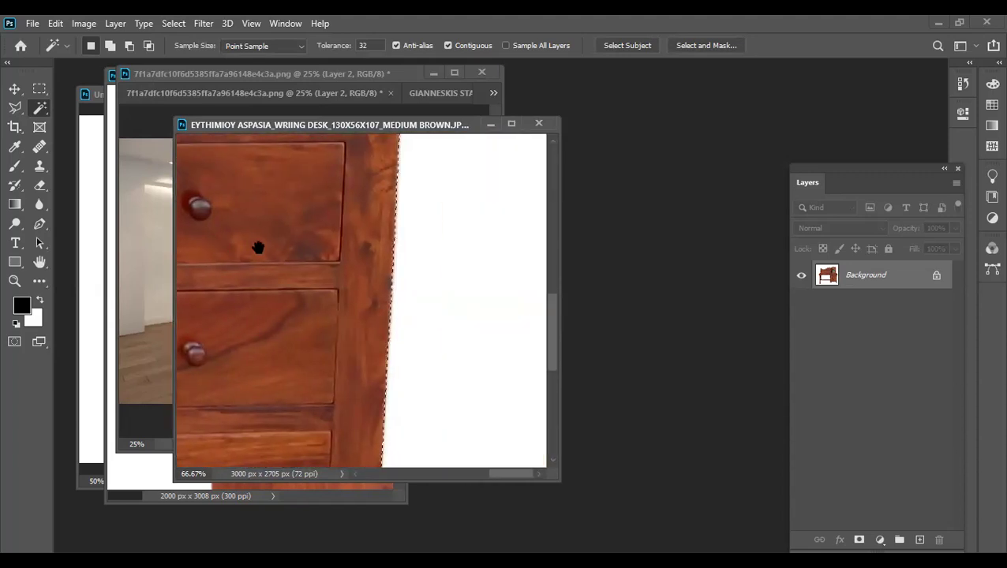
pyautogui.scroll(3, 300, 246)
pyautogui.scroll(3, 320, 240)
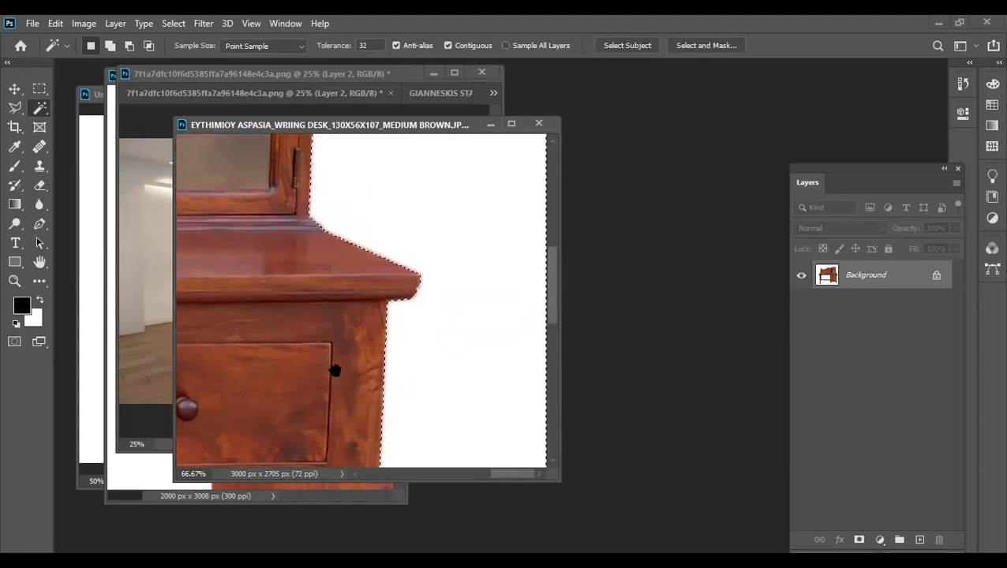
pyautogui.scroll(5, 312, 308)
pyautogui.hscroll(-2, 311, 268)
pyautogui.hotkey('ctrl', '0')
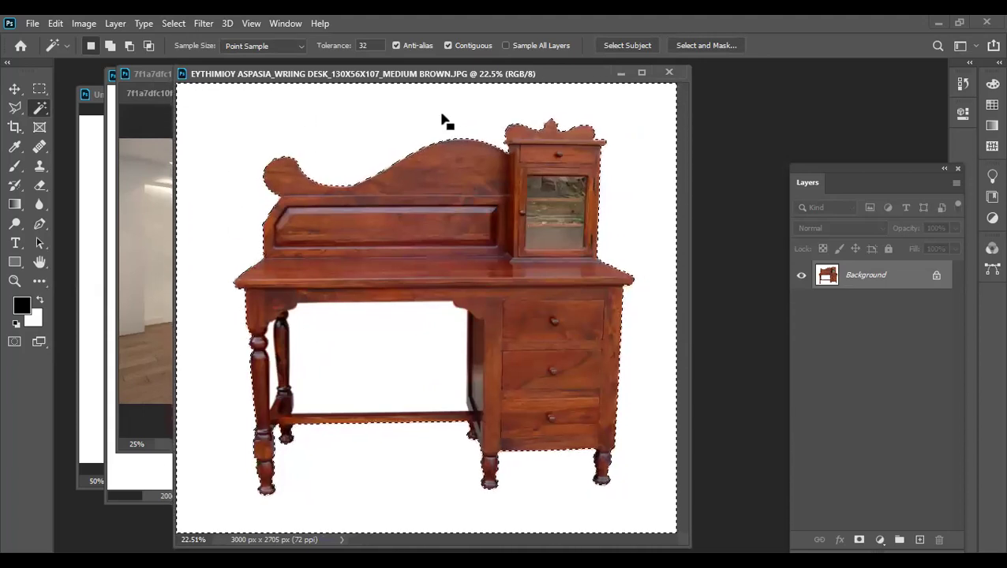
# - Add the white gap between the desk legs to the selection, checking it zoomed in
pyautogui.press('shift')
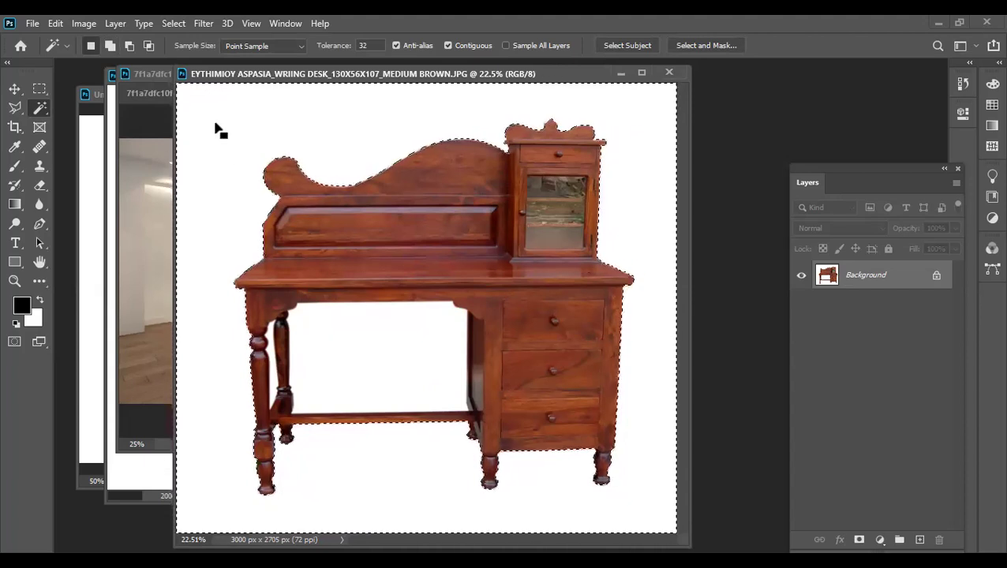
pyautogui.keyDown('shift'); pyautogui.click(349, 328); pyautogui.keyUp('shift')
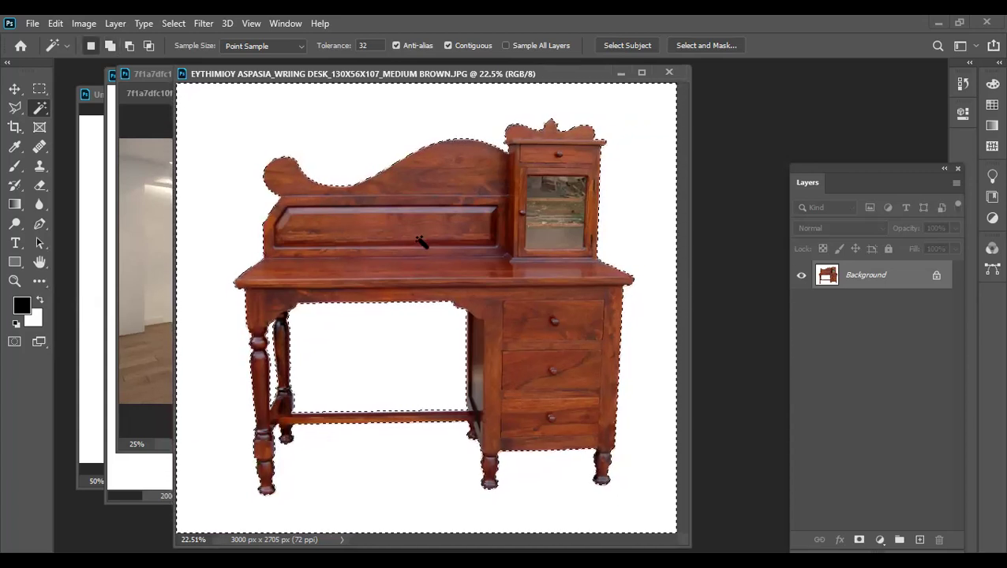
pyautogui.hotkey('ctrl', '+')
pyautogui.hotkey('ctrl', '+')
pyautogui.hotkey('ctrl', '+')
pyautogui.hotkey('ctrl', '+')
pyautogui.hotkey('ctrl', '+')
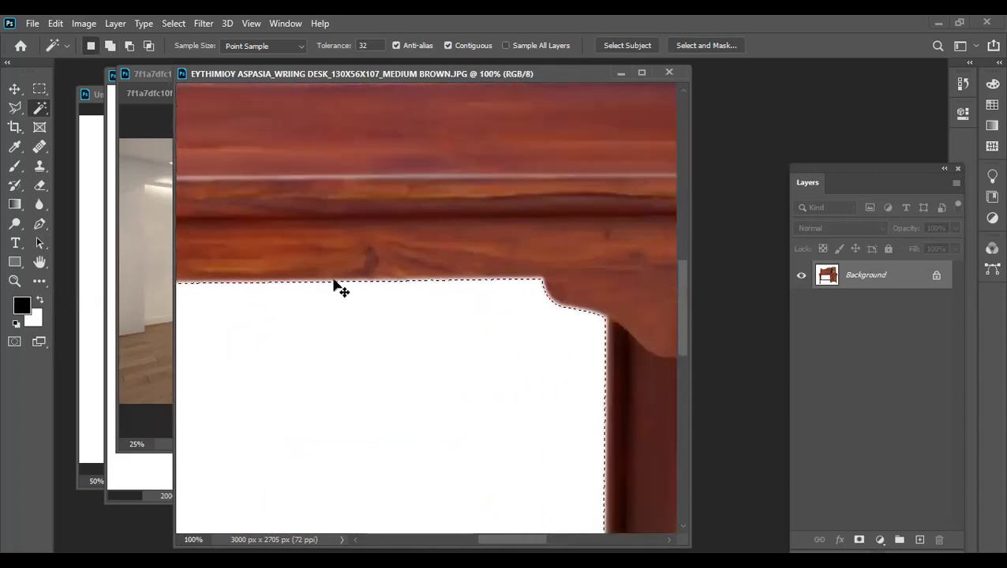
pyautogui.hotkey('ctrl', '0')
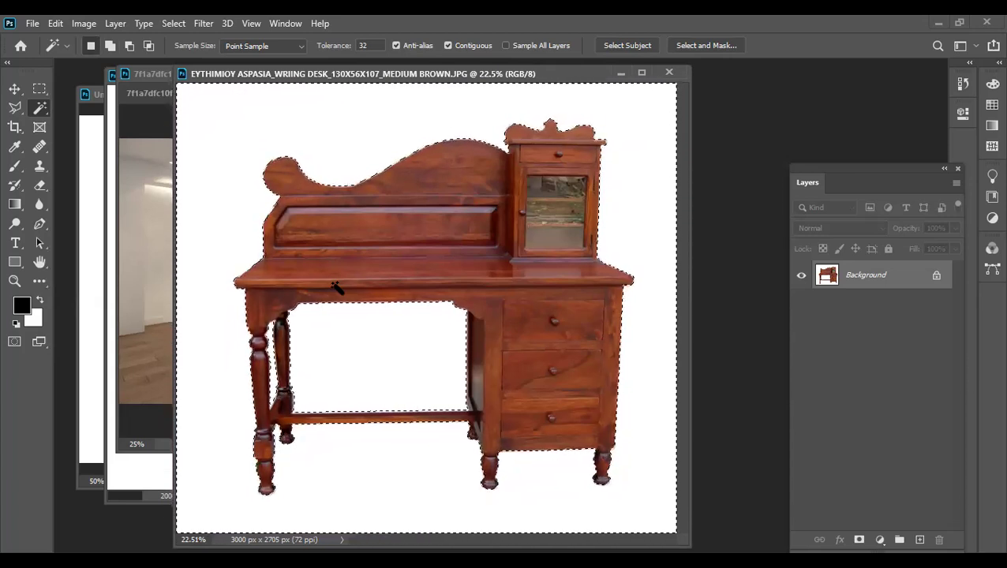
pyautogui.press('shift')
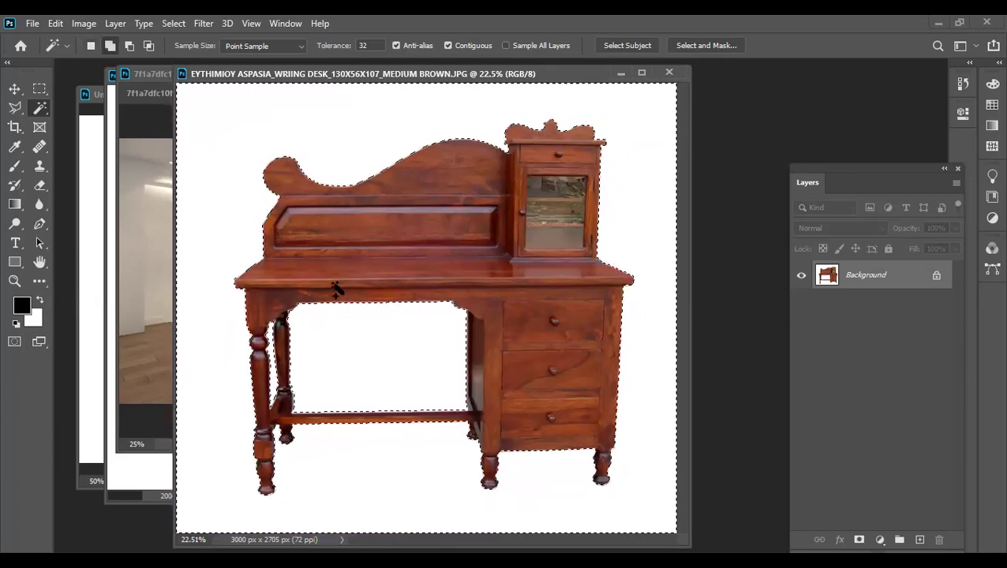
# - Feather the desk selection by 3 pixels and delete the stray white Layer 3 from the room
pyautogui.hotkey('shift', 'F6')
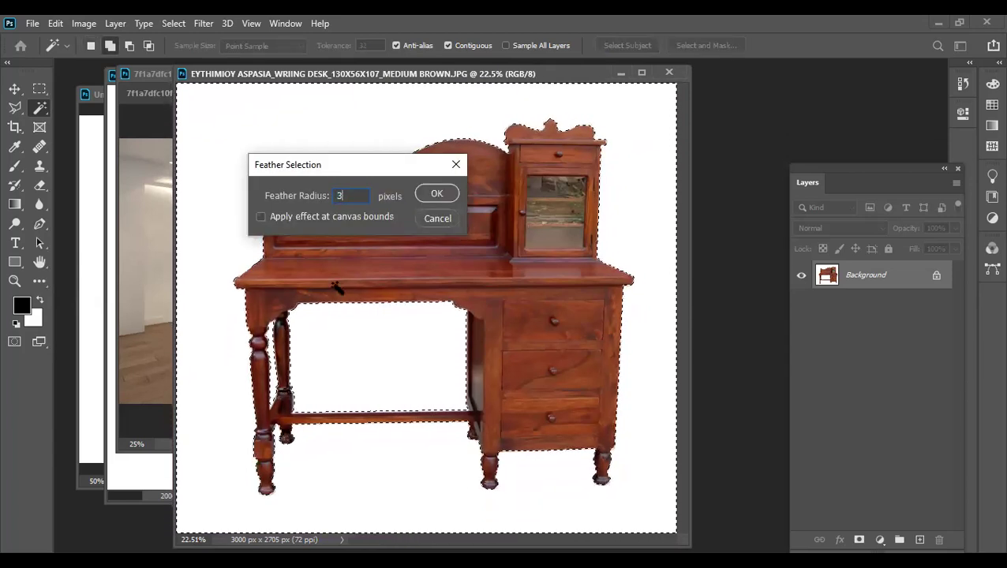
pyautogui.press('Return')
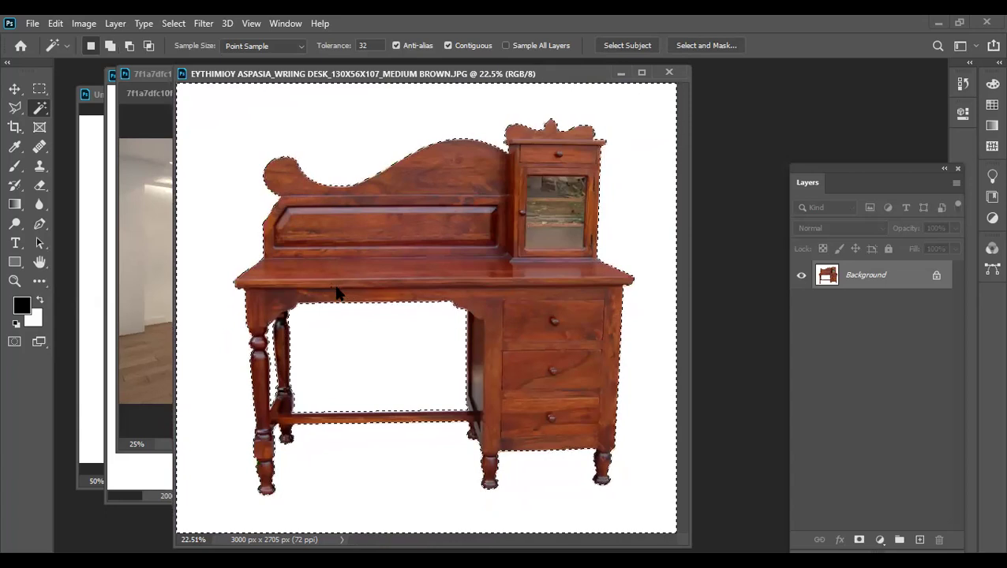
pyautogui.hotkey('ctrl', 'Tab')
pyautogui.hotkey('ctrl', 'Tab')
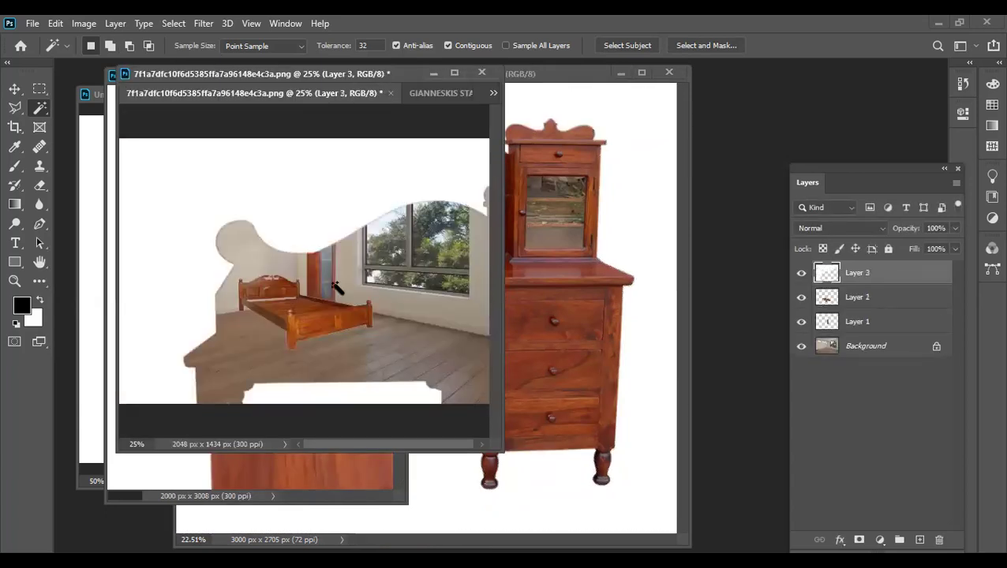
pyautogui.press('Delete')
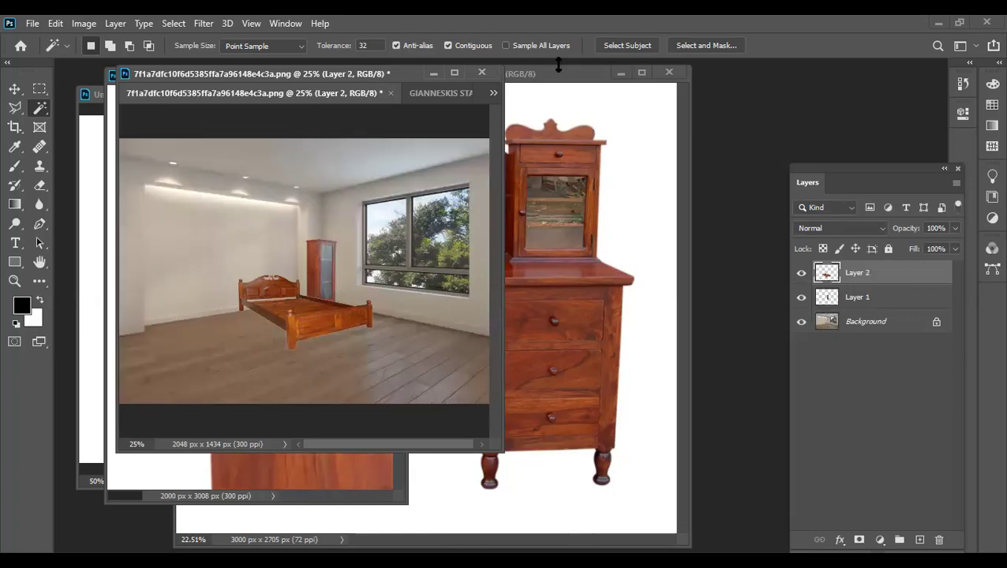
pyautogui.click(552, 74)
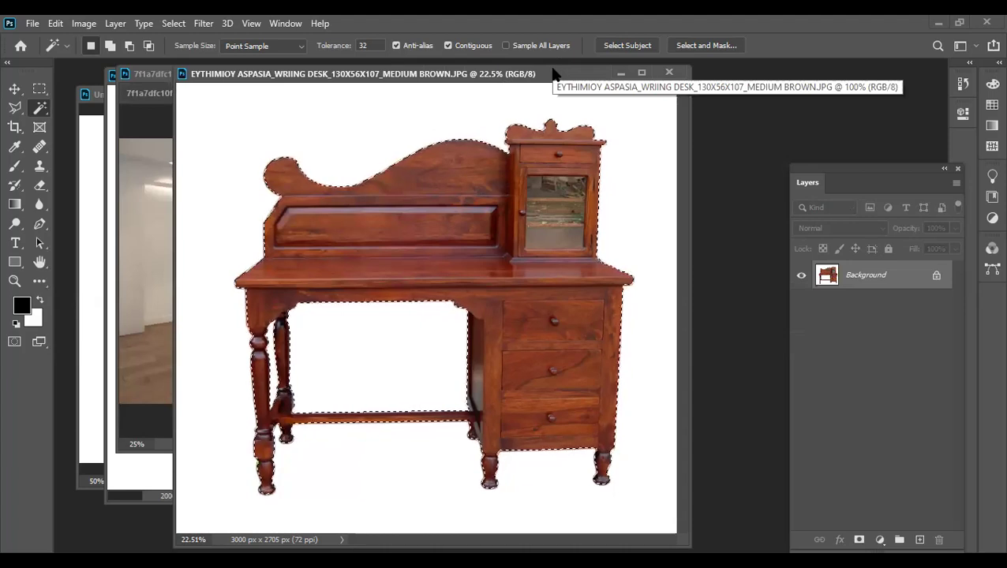
# - Copy the desk cutout and paste it into the room composite as Layer 3
pyautogui.click(173, 23)
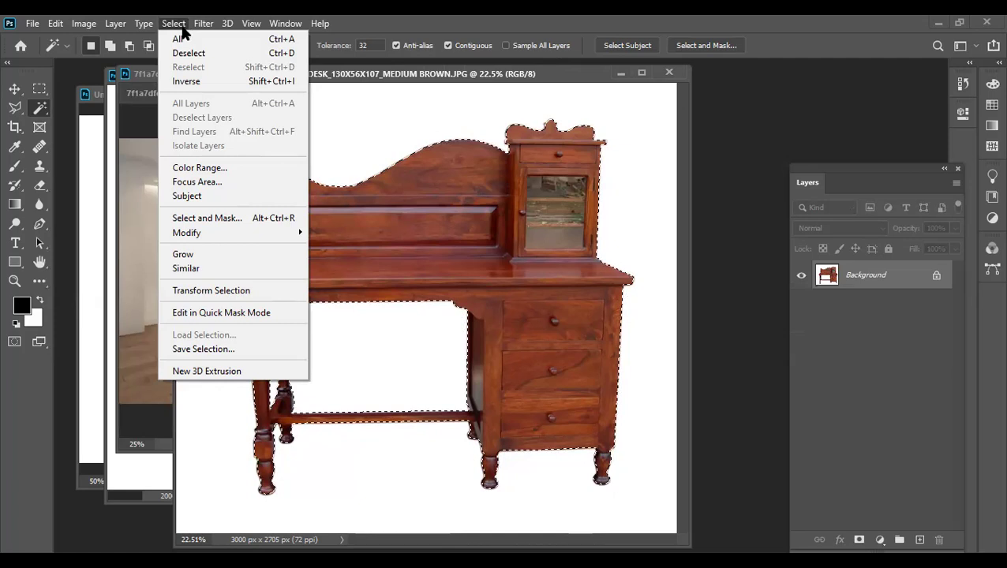
pyautogui.click(203, 23)
pyautogui.click(175, 23)
pyautogui.click(371, 79)
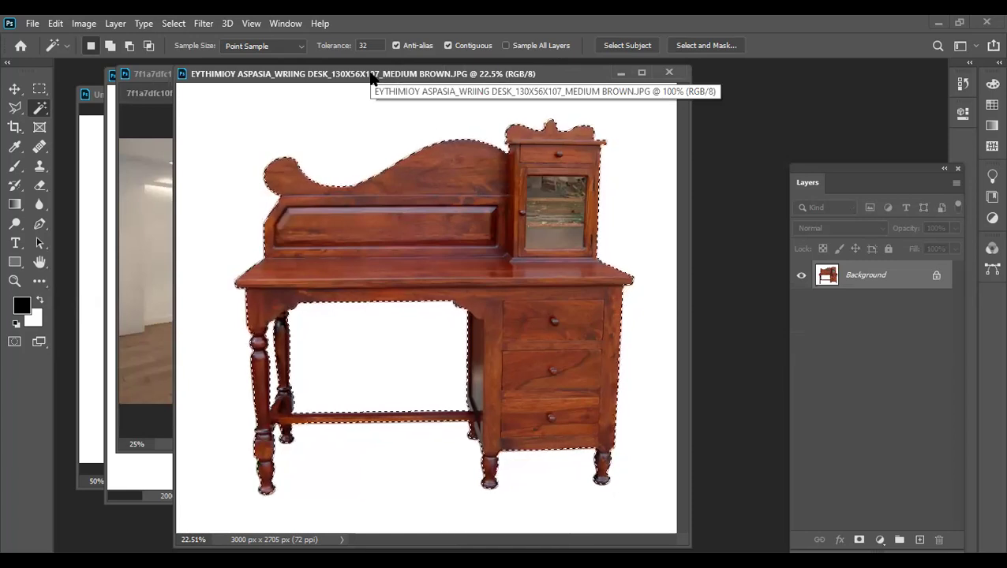
pyautogui.hotkey('ctrl', 'Tab')
pyautogui.hotkey('ctrl', 'Tab')
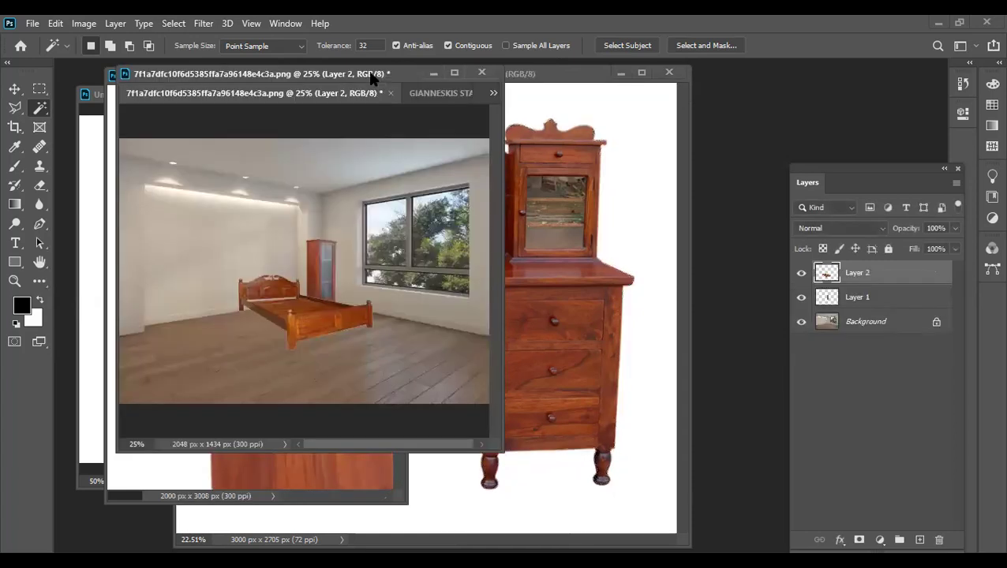
pyautogui.hotkey('ctrl', 'v')
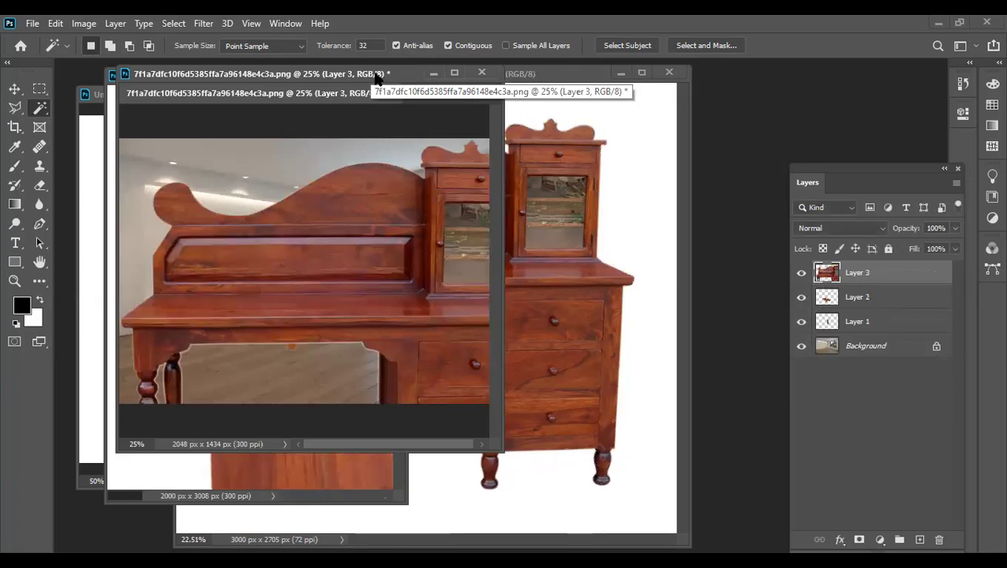
# - Drag the pasted desk layer around the room with the Move tool to position it
pyautogui.press('v')
pyautogui.moveTo(221, 308); pyautogui.dragTo(228, 213)
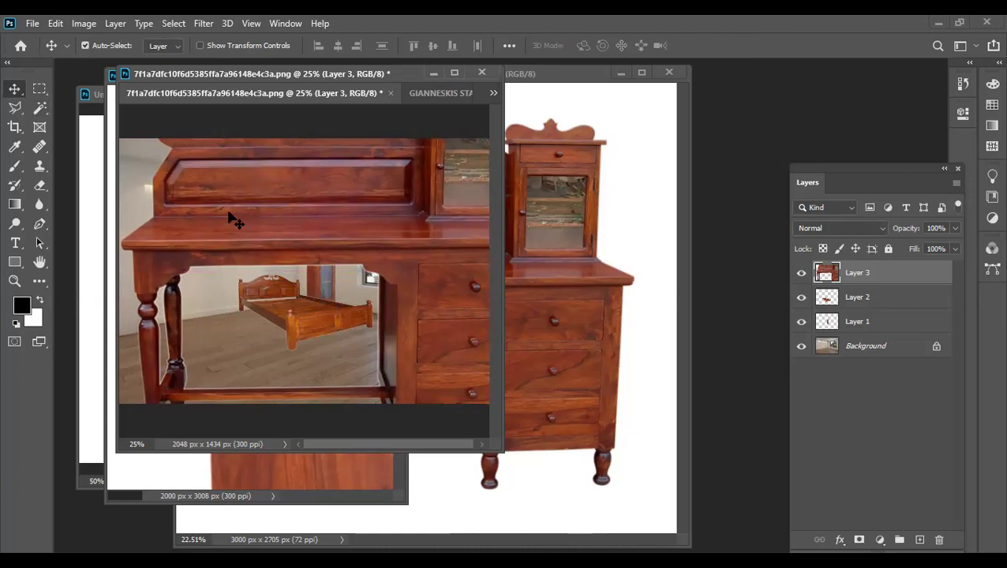
pyautogui.moveTo(225, 223); pyautogui.dragTo(205, 299)
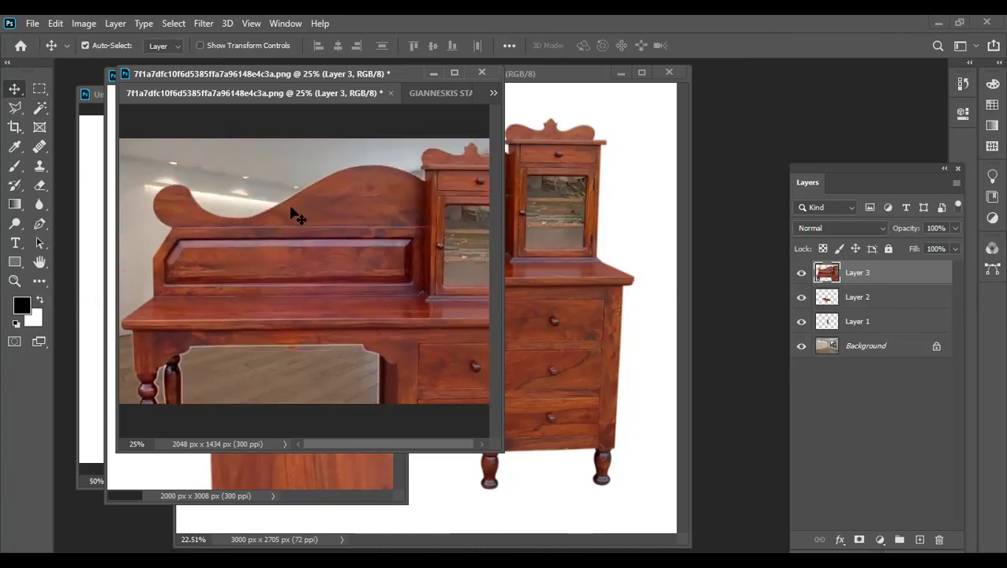
pyautogui.moveTo(355, 242)
pyautogui.mouseDown()
pyautogui.moveTo(364, 292)
pyautogui.moveTo(341, 308)
pyautogui.mouseUp()
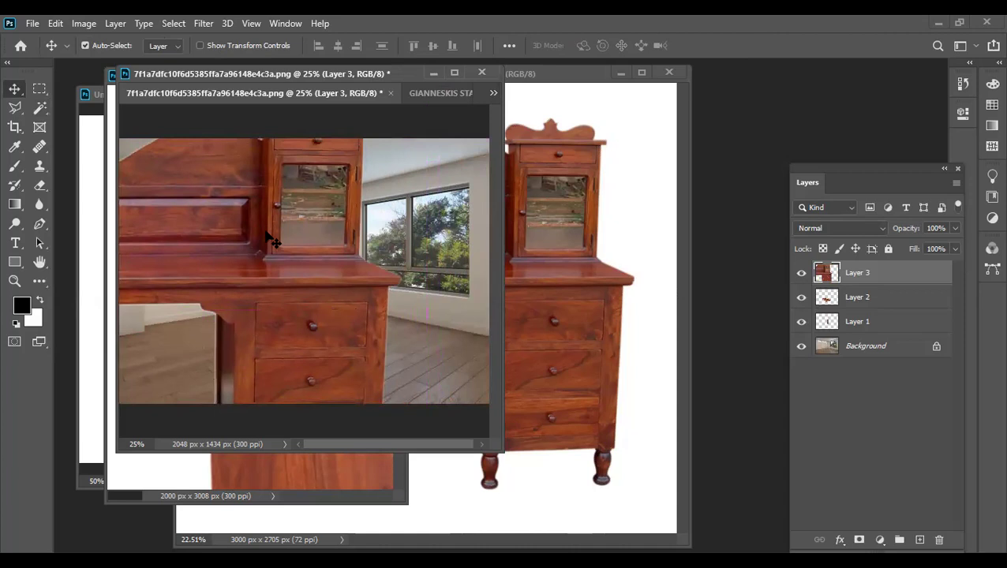
pyautogui.moveTo(360, 299); pyautogui.dragTo(438, 258)
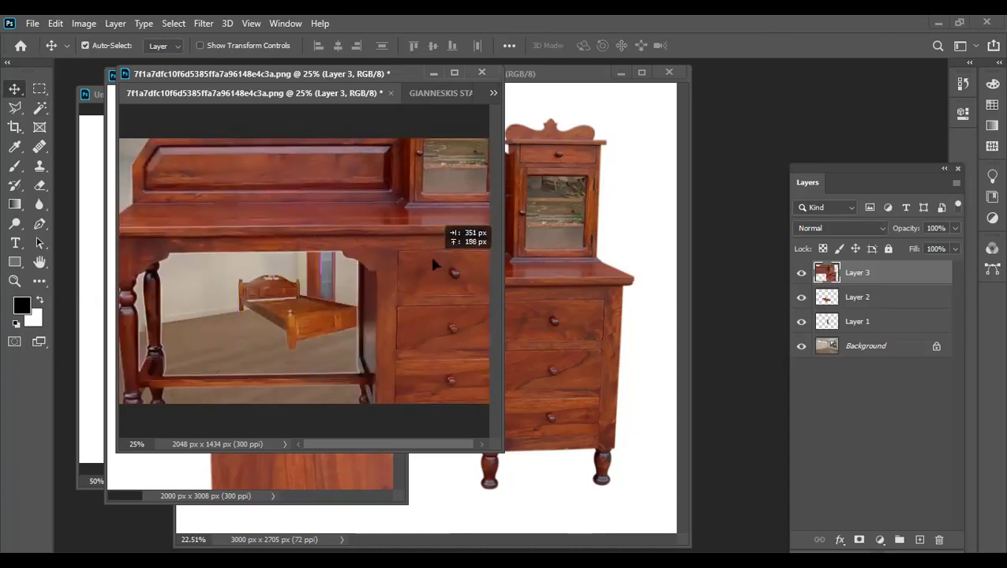
pyautogui.moveTo(317, 214); pyautogui.dragTo(317, 183)
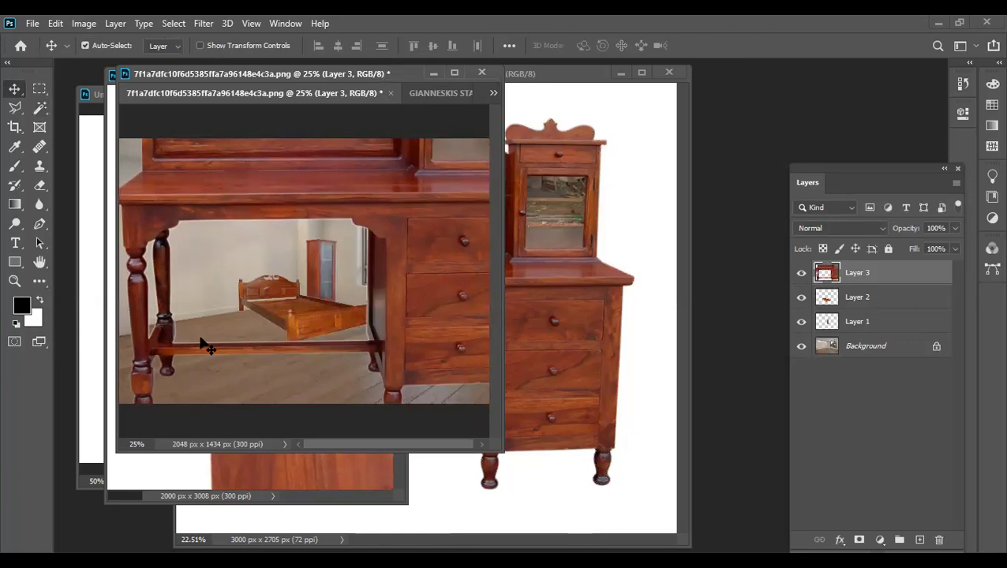
# - Free Transform the desk down to 28.59% and set it on the floor left of the bed
pyautogui.hotkey('ctrl', 't')
pyautogui.moveTo(199, 353); pyautogui.dragTo(296, 318)
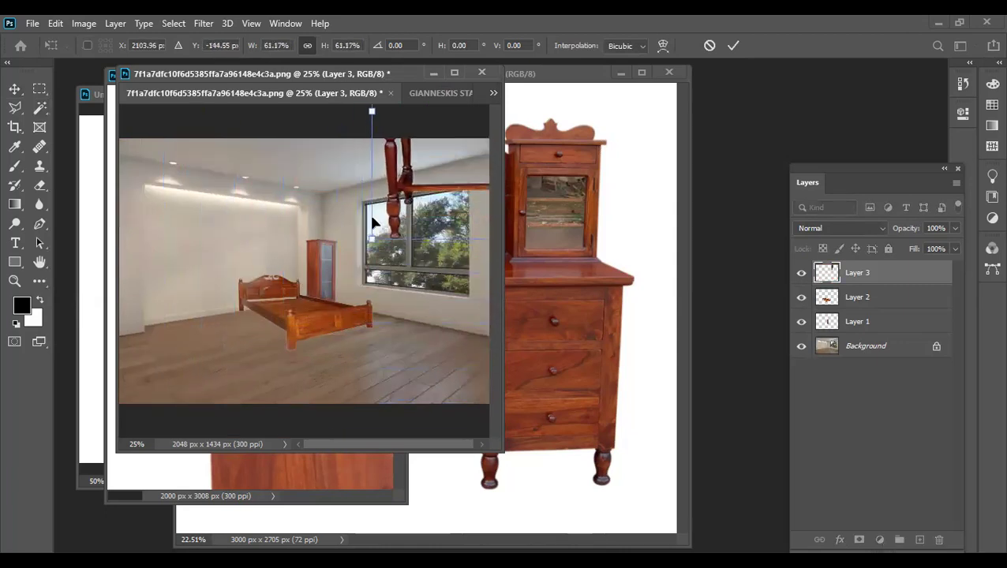
pyautogui.moveTo(393, 285); pyautogui.dragTo(204, 331)
pyautogui.moveTo(457, 138); pyautogui.dragTo(312, 275)
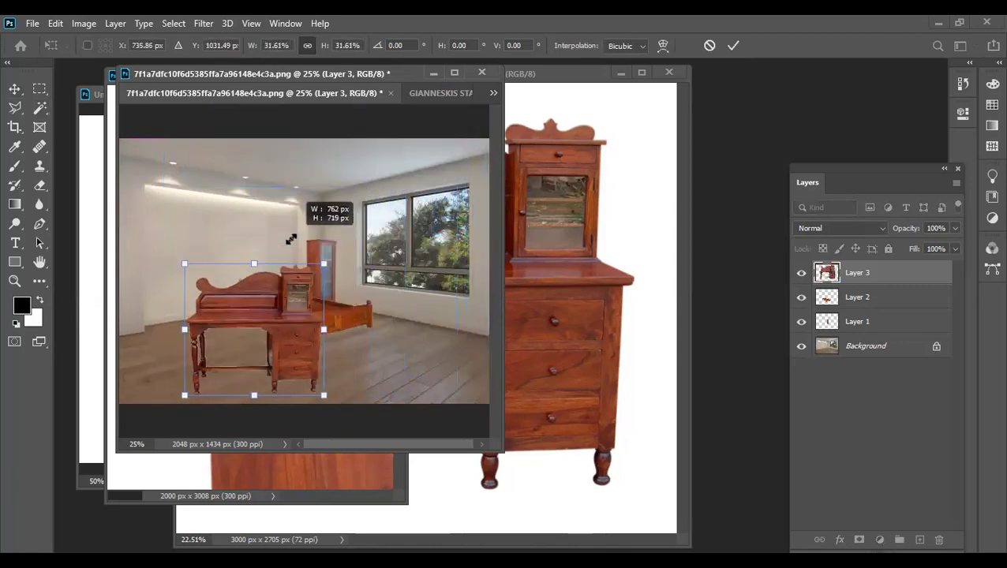
pyautogui.moveTo(261, 367); pyautogui.dragTo(233, 337)
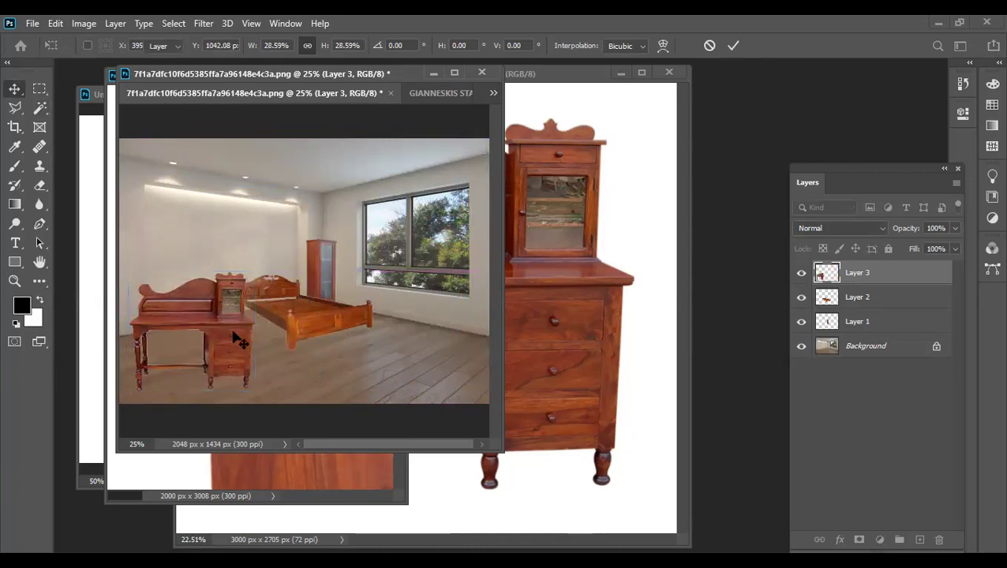
pyautogui.press('Return')
pyautogui.hotkey('ctrl', '+')
pyautogui.hotkey('ctrl', '+')
pyautogui.hotkey('ctrl', '+')
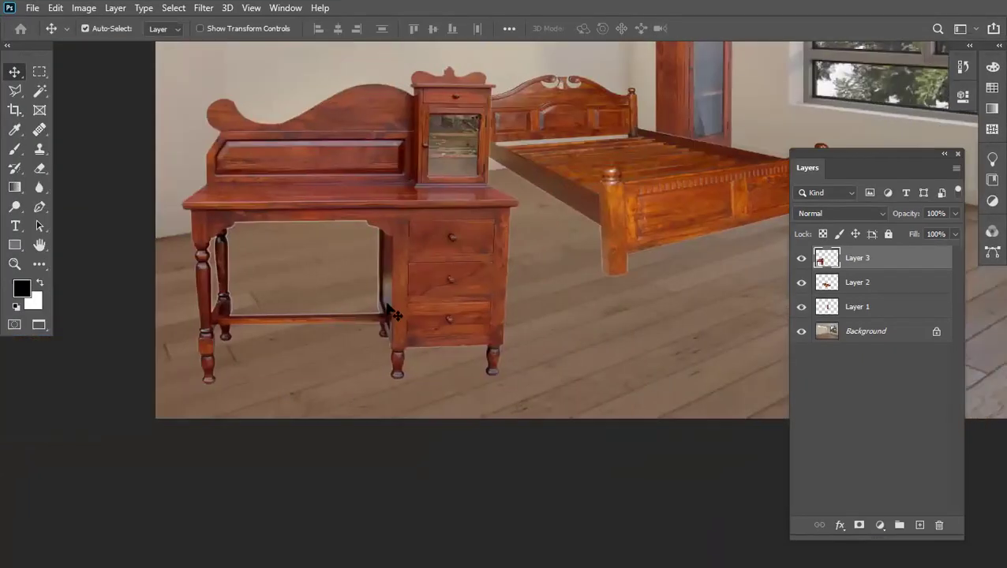
# - Magic Wand-select the floor patches in the desk's knee opening and expand them by 3 pixels
pyautogui.hotkey('ctrl', '+')
pyautogui.hotkey('ctrl', '+')
pyautogui.hotkey('ctrl', '+')
pyautogui.moveTo(295, 180)
pyautogui.mouseDown()
pyautogui.moveTo(503, 241)
pyautogui.moveTo(586, 234)
pyautogui.mouseUp()
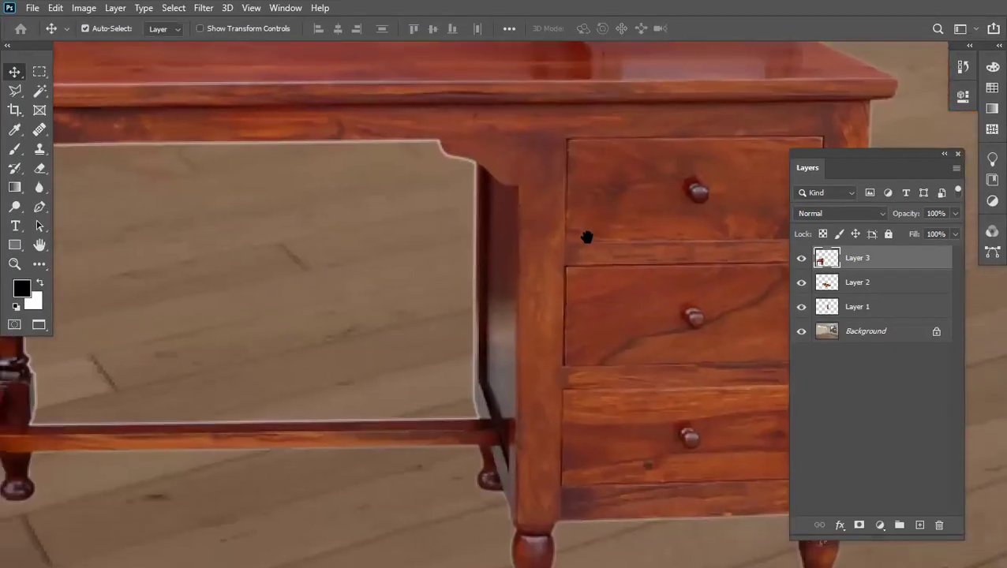
pyautogui.moveTo(299, 217); pyautogui.dragTo(436, 213)
pyautogui.click(39, 91)
pyautogui.click(265, 183)
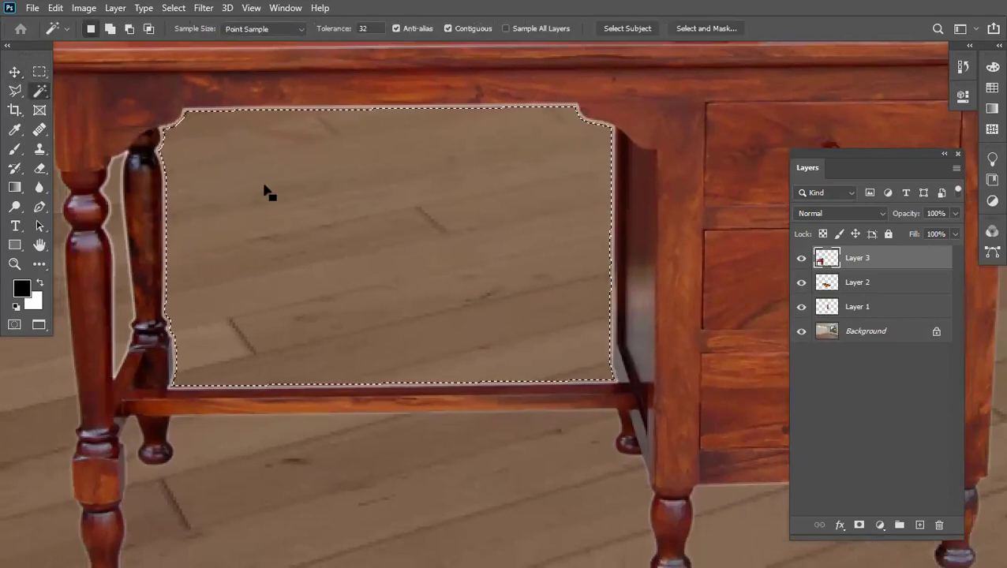
pyautogui.press('shift')
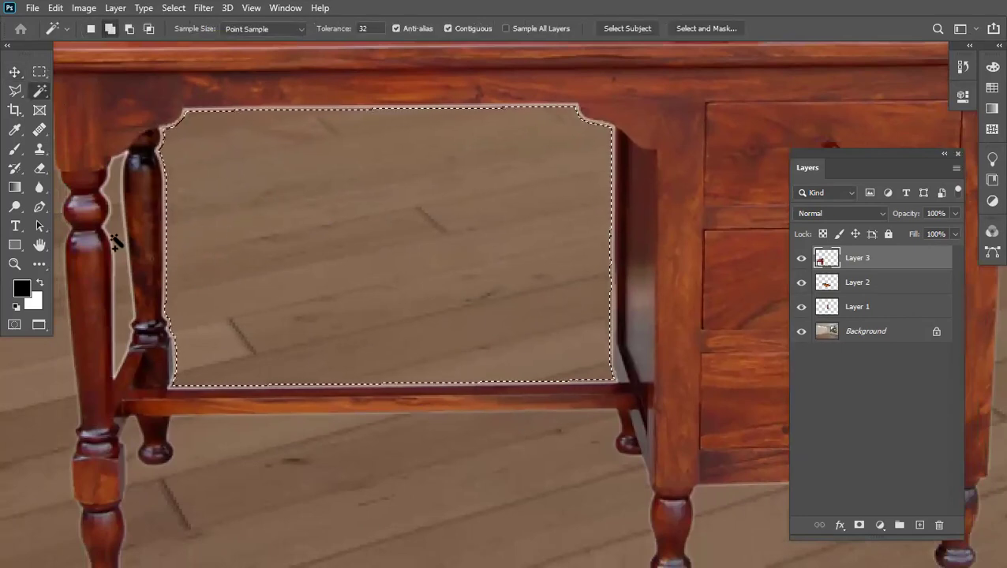
pyautogui.keyDown('shift'); pyautogui.click(116, 244); pyautogui.keyUp('shift')
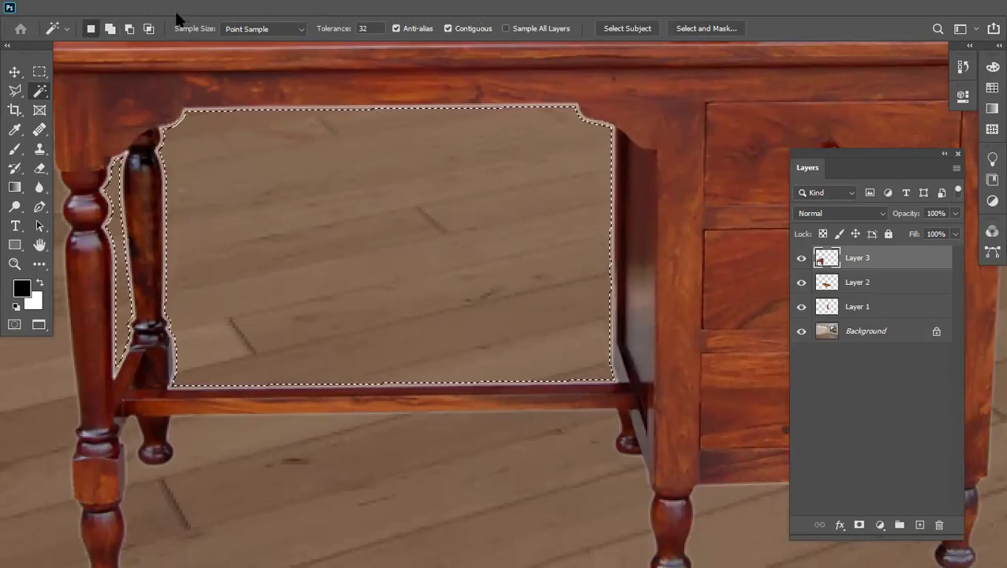
pyautogui.click(174, 8)
pyautogui.click(335, 244)
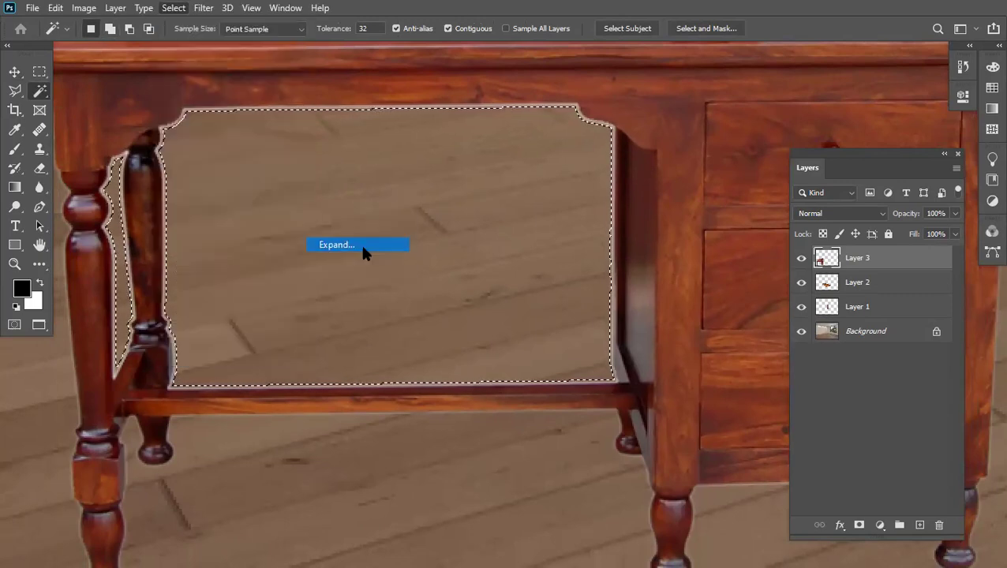
pyautogui.write('3')
pyautogui.press('Return')
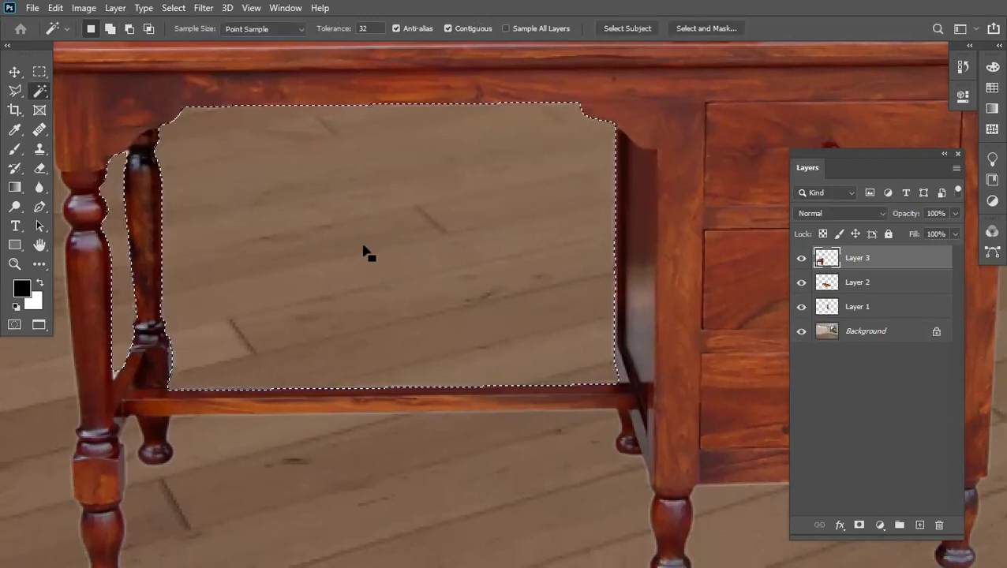
# - Deselect and reselect the floor patch between the legs, trying subtract mode
pyautogui.hotkey('ctrl', 'd')
pyautogui.click(366, 253)
pyautogui.hotkey('ctrl', 'd')
pyautogui.click(375, 249)
pyautogui.press('alt')
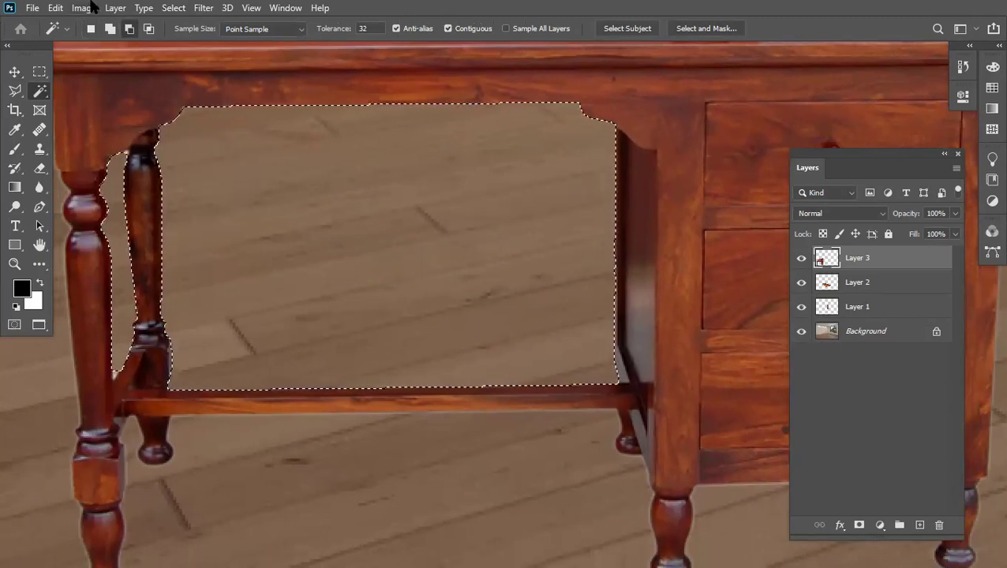
pyautogui.click(61, 6)
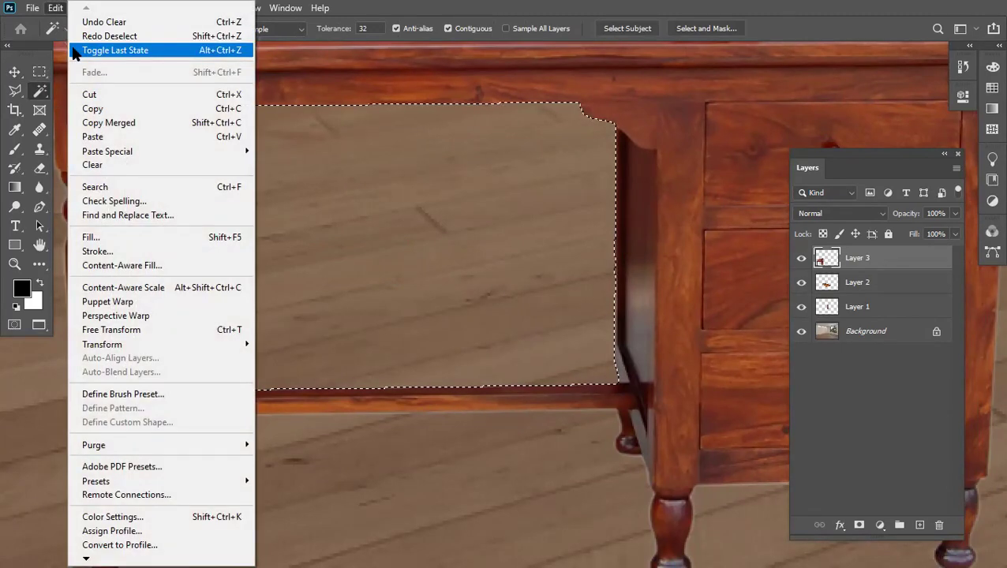
pyautogui.moveTo(284, 8)
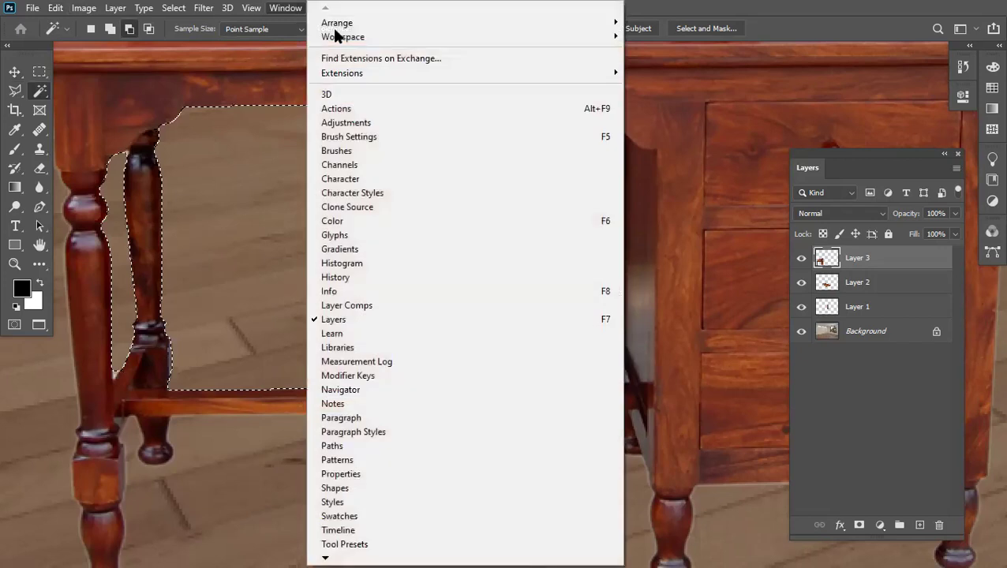
# - Revert to the Expand history state and feather the floor-gap selection by 3 pixels
pyautogui.click(372, 280)
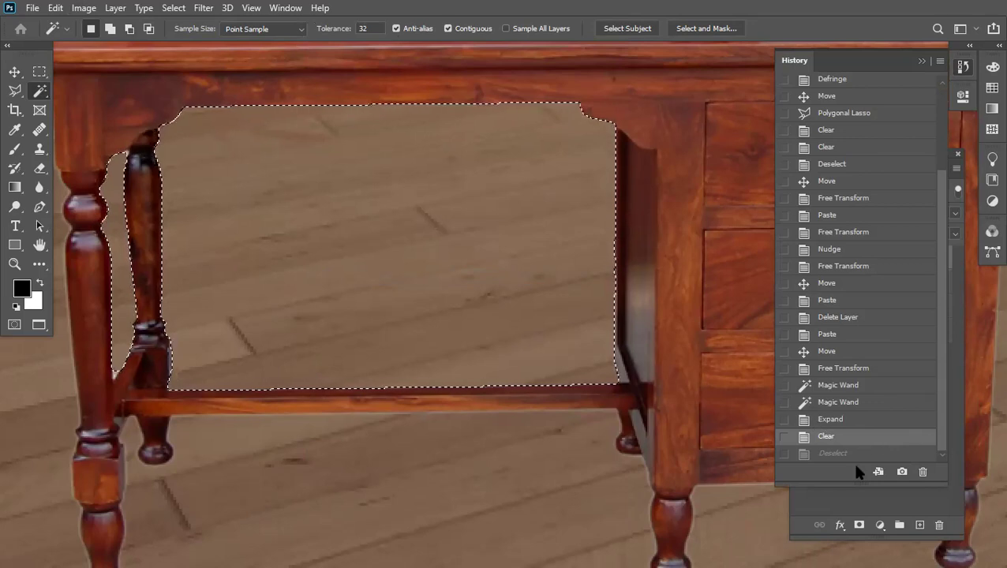
pyautogui.click(830, 419)
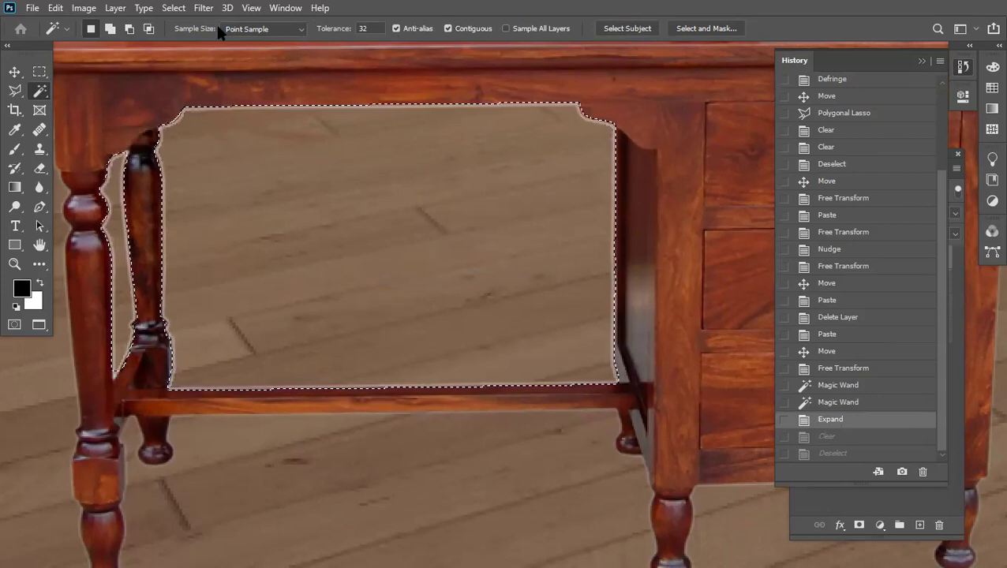
pyautogui.click(173, 8)
pyautogui.moveTo(187, 217)
pyautogui.click(370, 274)
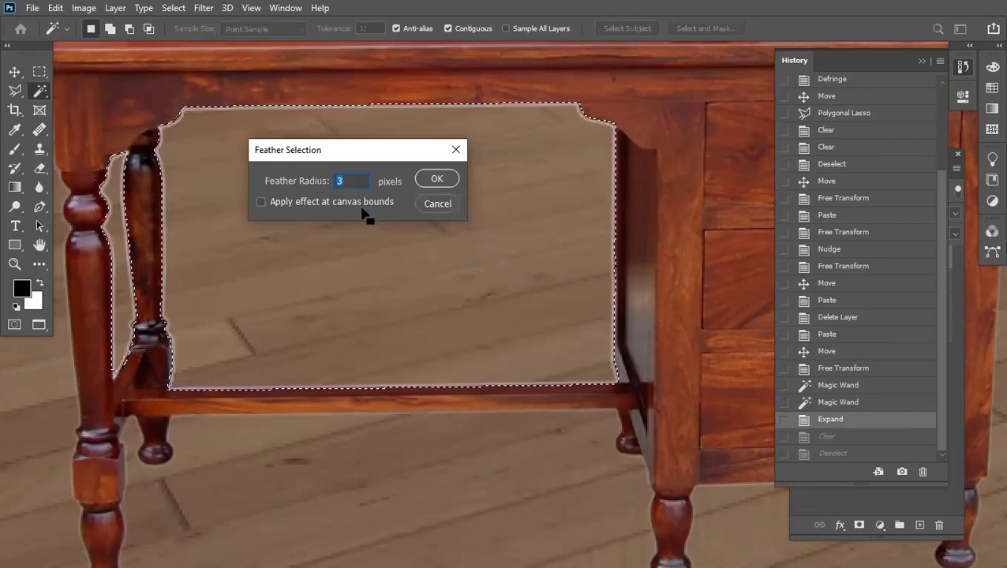
pyautogui.press('Return')
pyautogui.press('Delete')
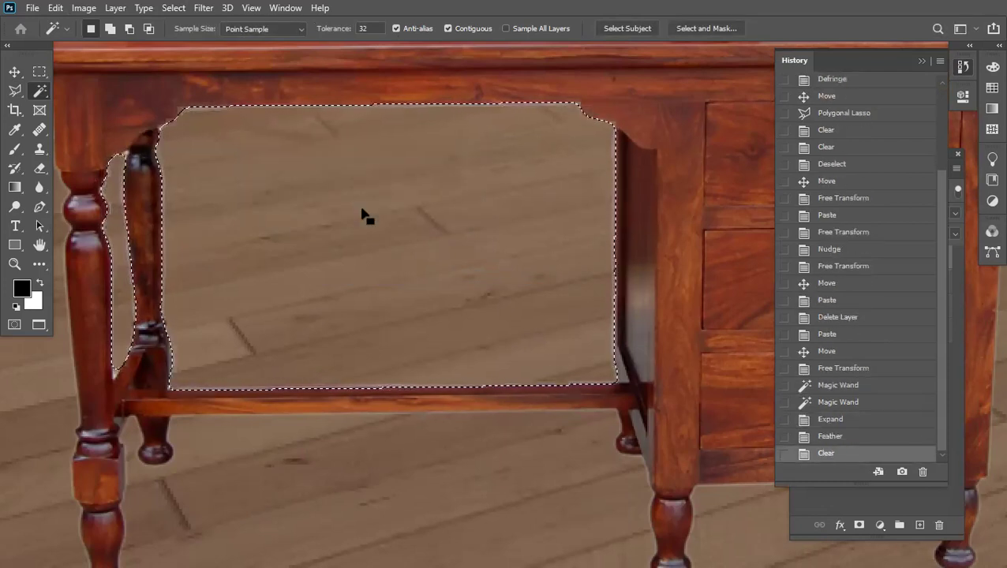
pyautogui.hotkey('ctrl', 'z')
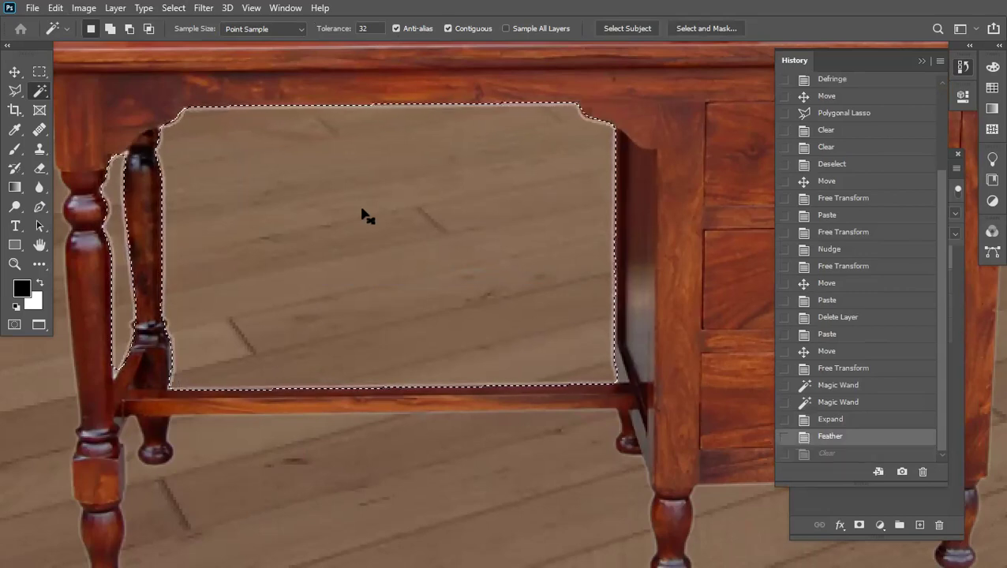
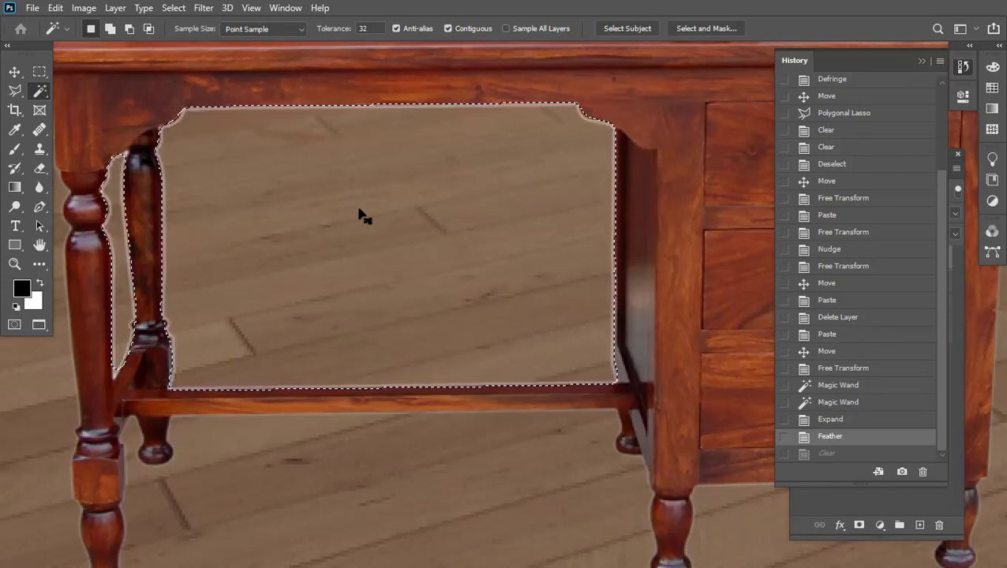
# - Feather the desk leg-opening selection by 1 px, delete the leftover floor, and fit the image
pyautogui.click(838, 421)
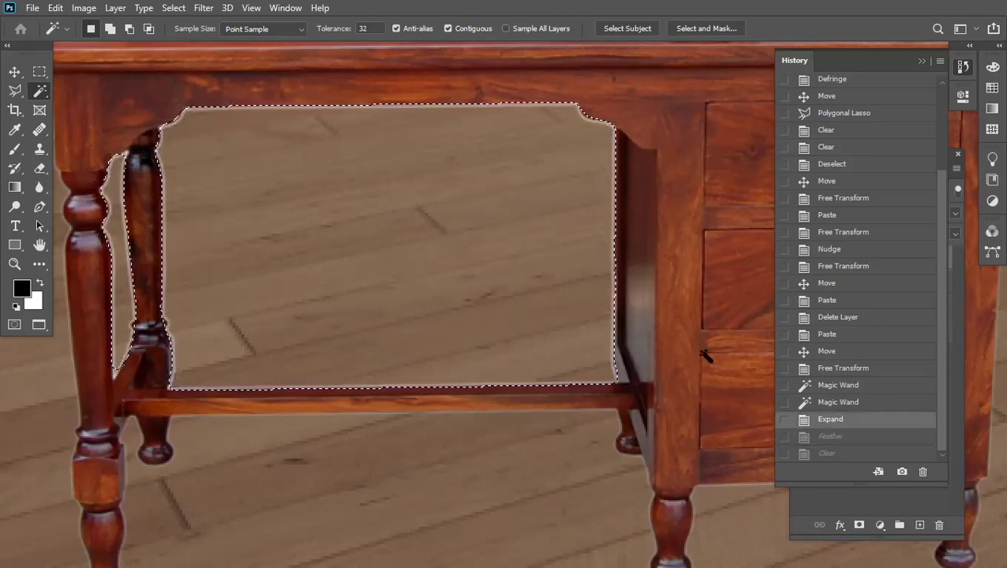
pyautogui.press('shift')
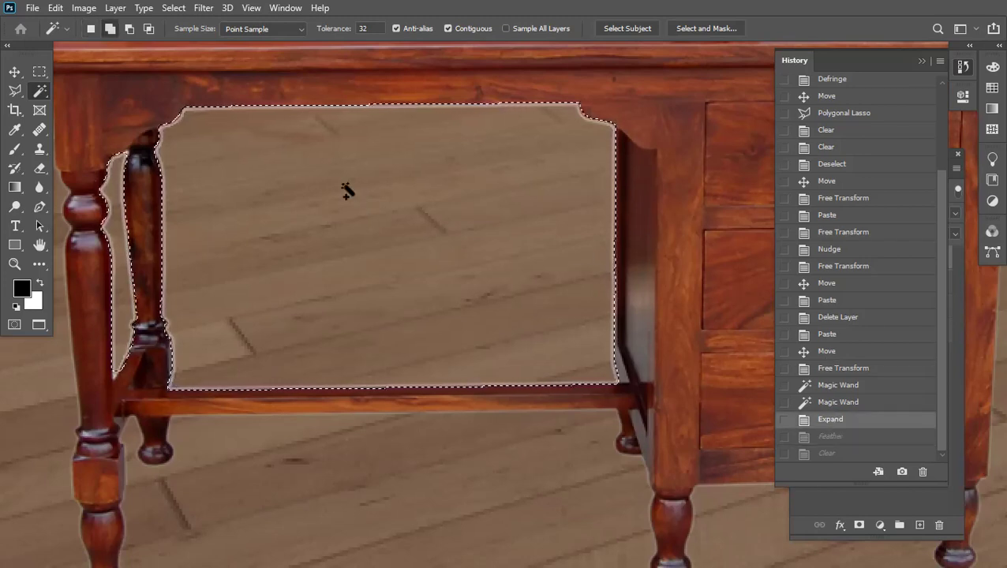
pyautogui.hotkey('shift', 'F6')
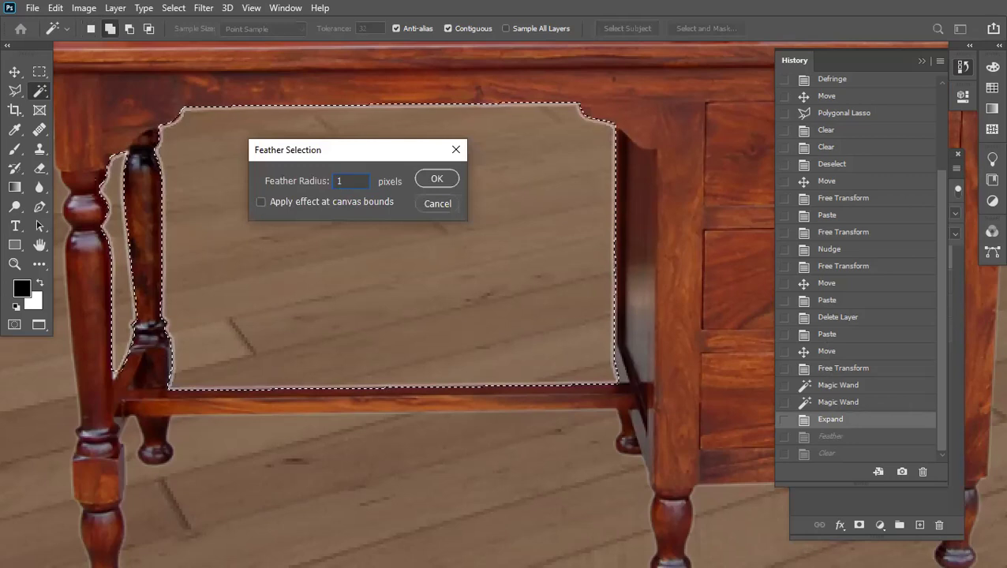
pyautogui.press('Return')
pyautogui.press('Delete')
pyautogui.hotkey('ctrl', 'd')
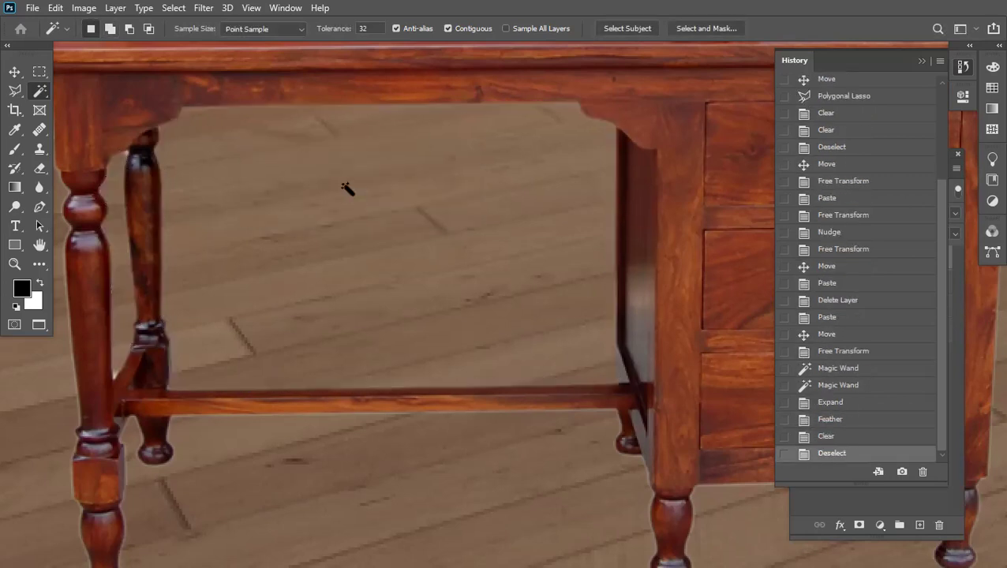
pyautogui.click(381, 263)
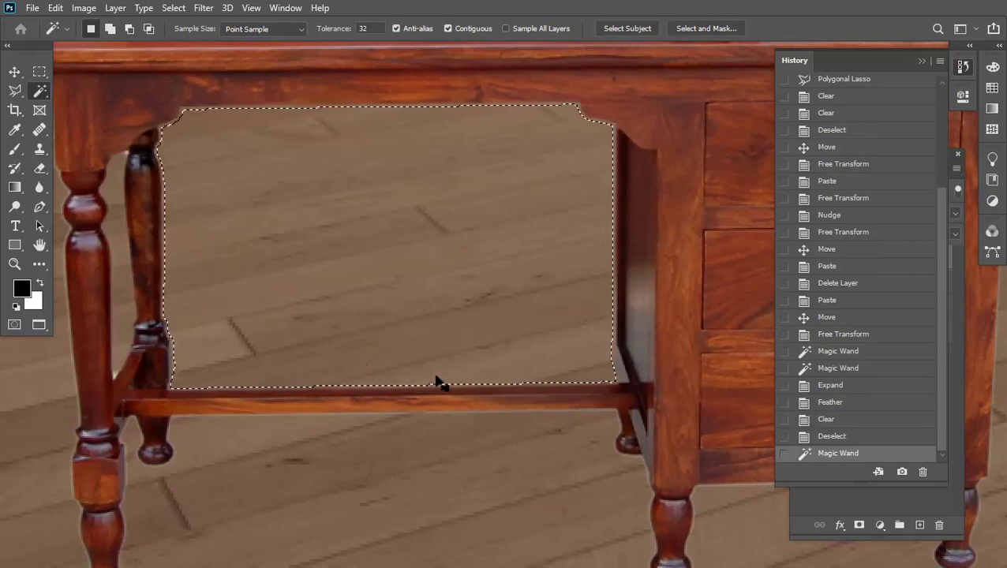
pyautogui.hotkey('ctrl', 'd')
pyautogui.hotkey('ctrl', '0')
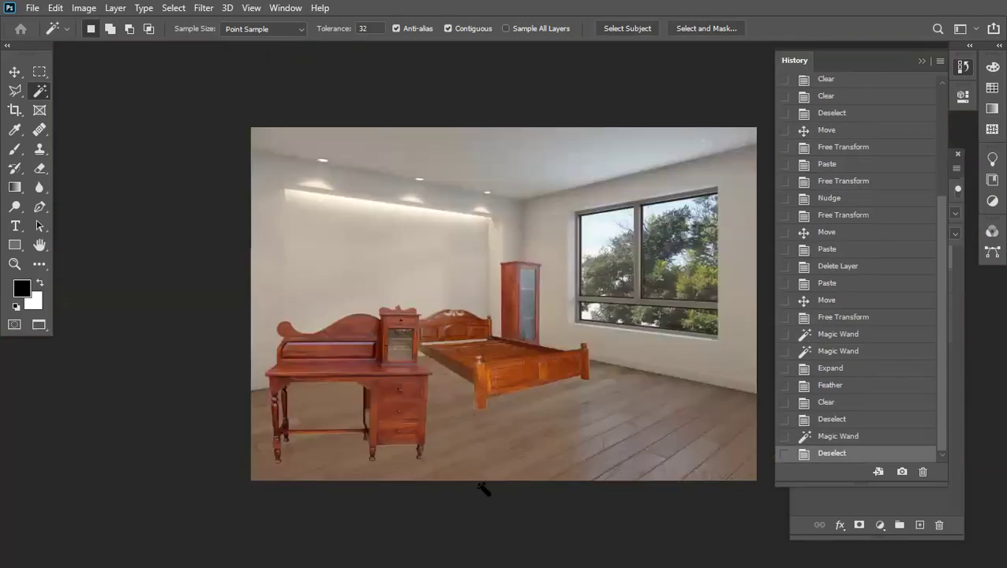
# - Float the GIANNESKIS furniture document in its own window and bring up the Open dialog
pyautogui.click(409, 415)
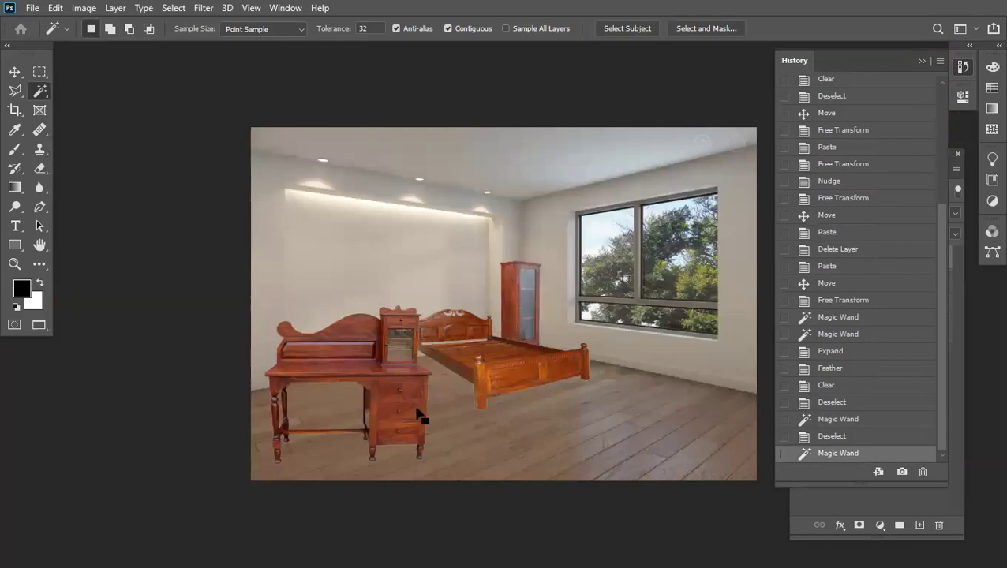
pyautogui.hotkey('ctrl', 'd')
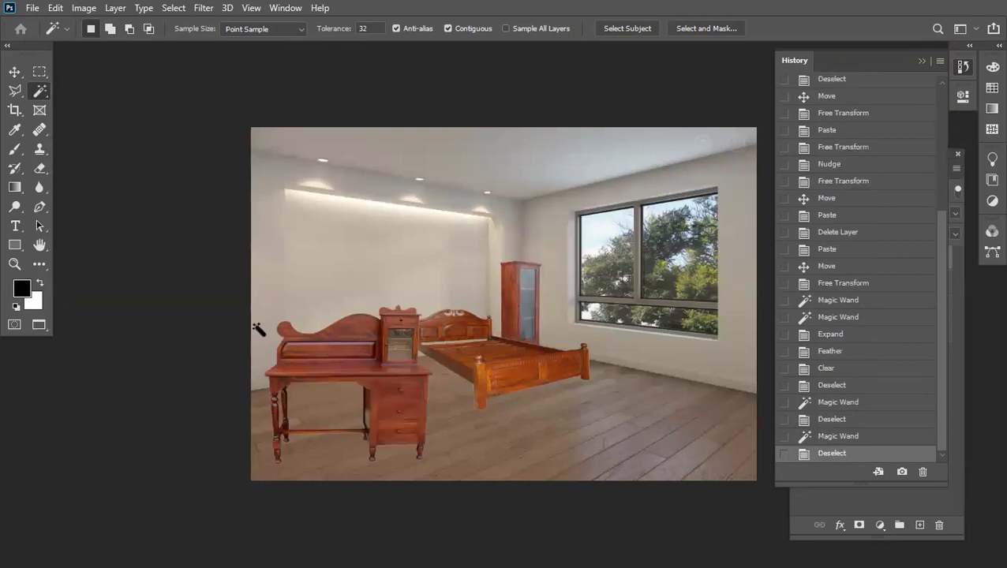
pyautogui.rightClick(41, 92)
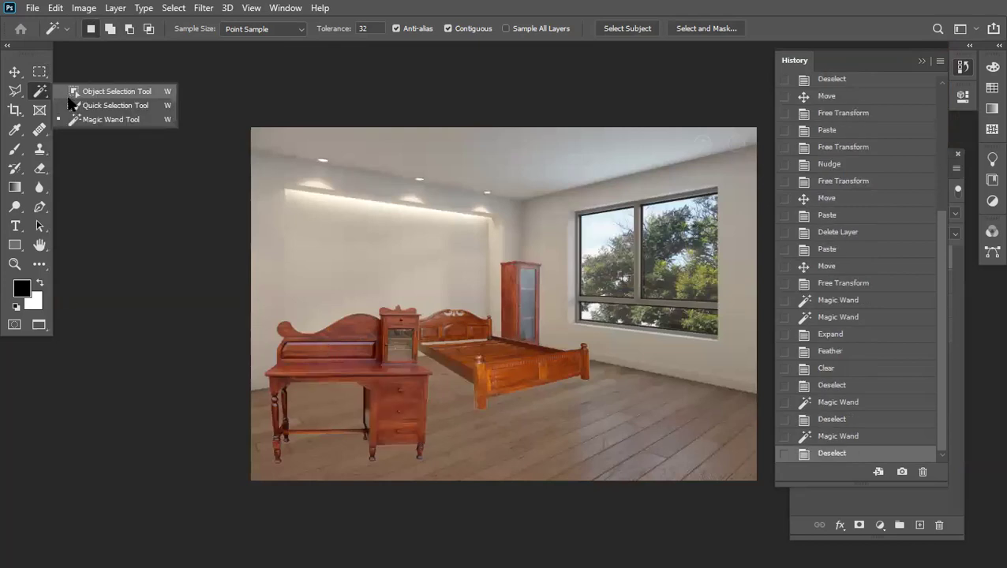
pyautogui.press('v')
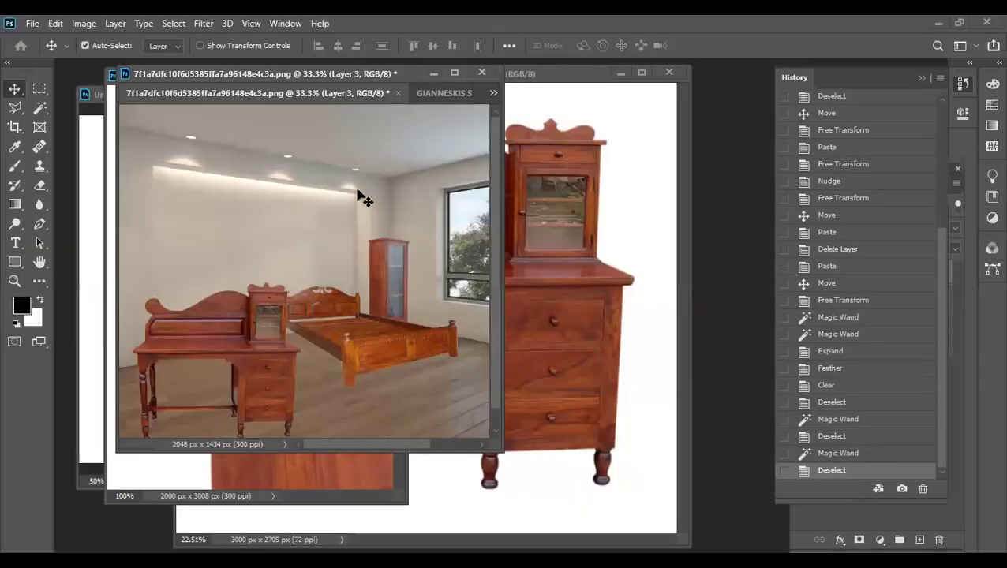
pyautogui.moveTo(483, 95); pyautogui.dragTo(463, 136)
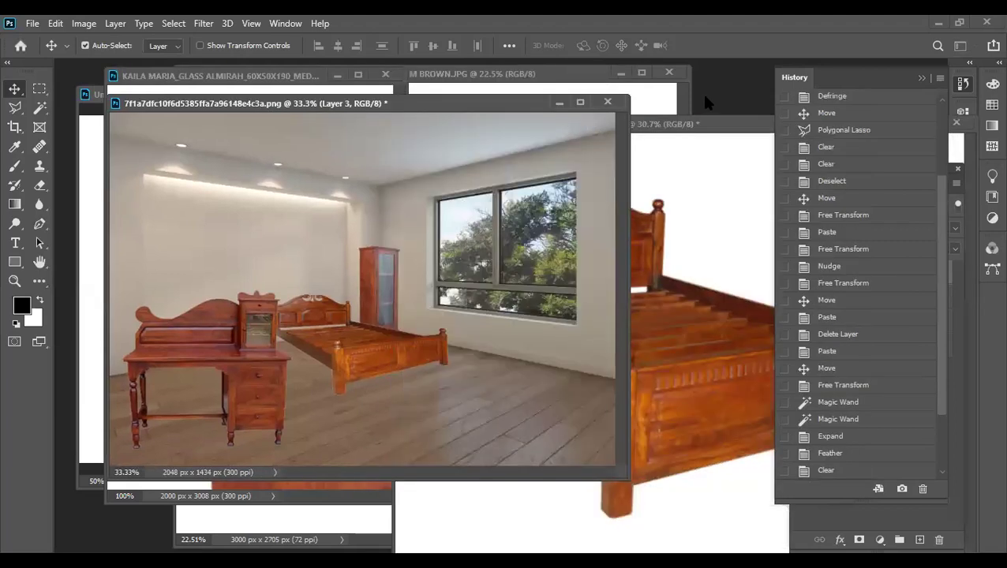
pyautogui.hotkey('ctrl', 'o')
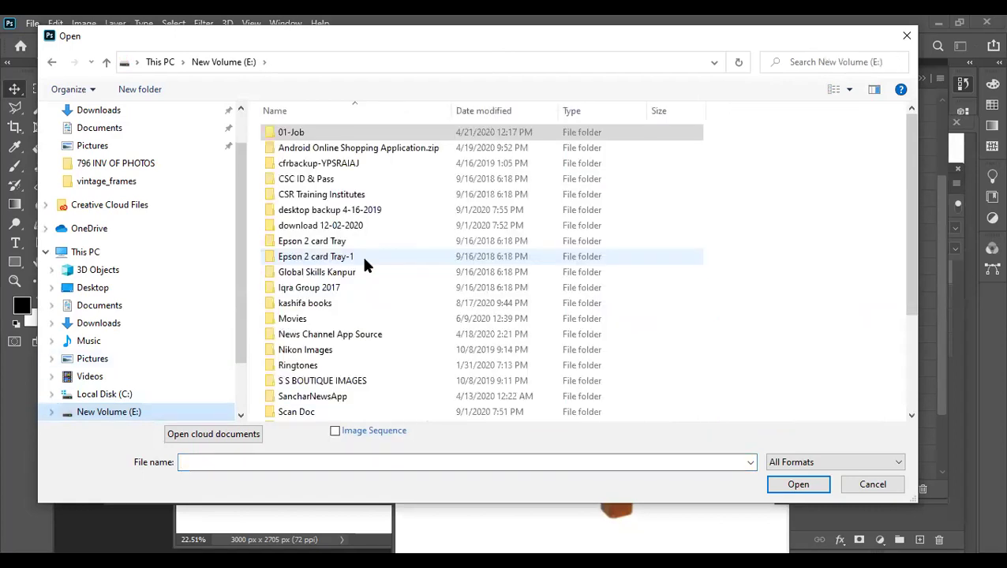
# - Show Extra large icons and browse the 247_1409 folder inside S S BOUTIQUE IMAGES
pyautogui.scroll(-2, 313, 380)
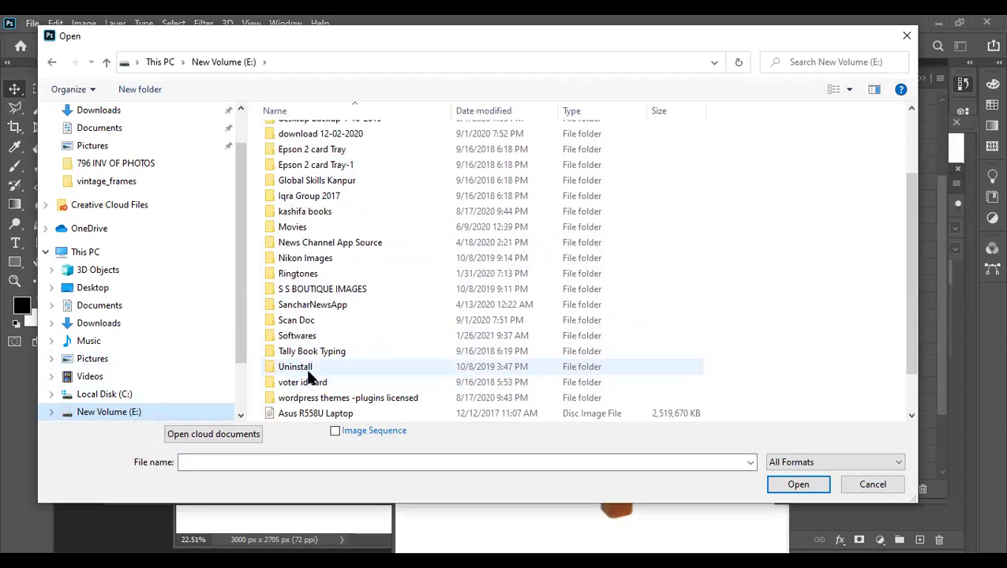
pyautogui.doubleClick(309, 291)
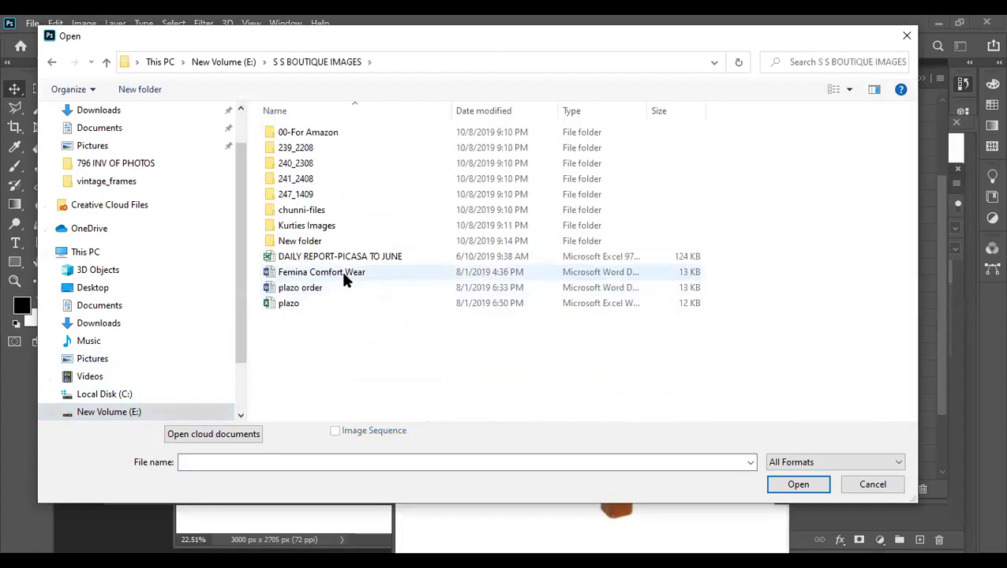
pyautogui.click(850, 89)
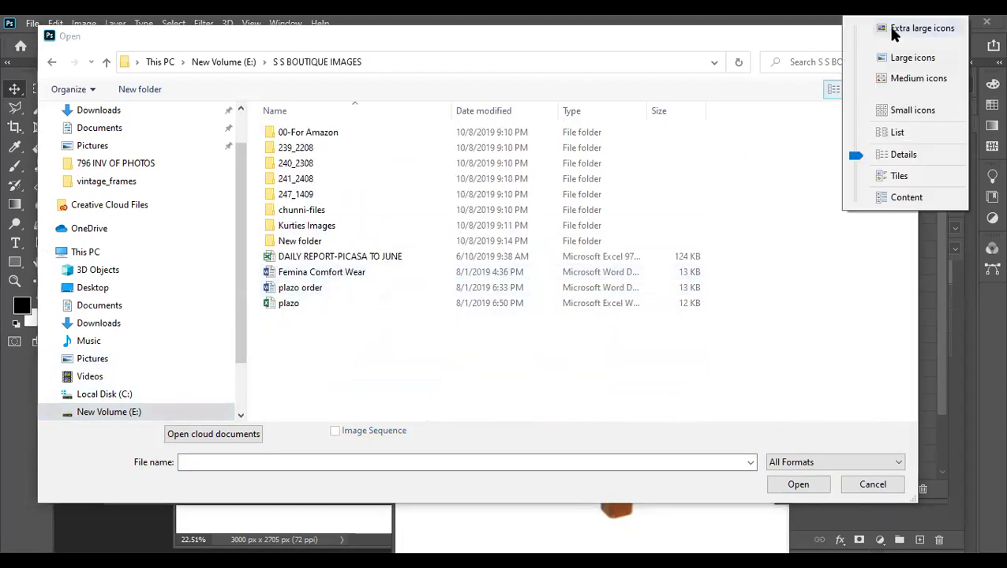
pyautogui.click(885, 27)
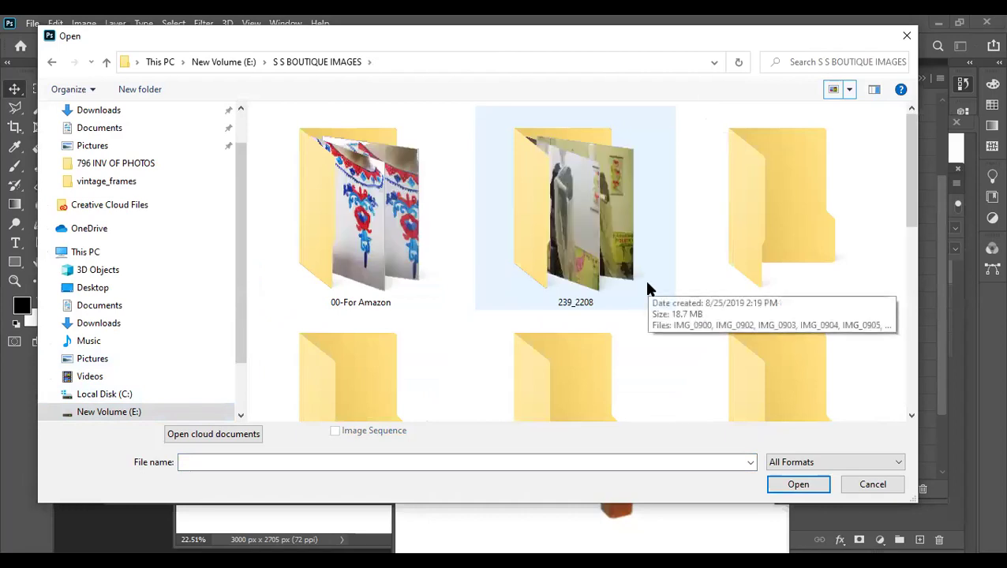
pyautogui.scroll(-1, 647, 288)
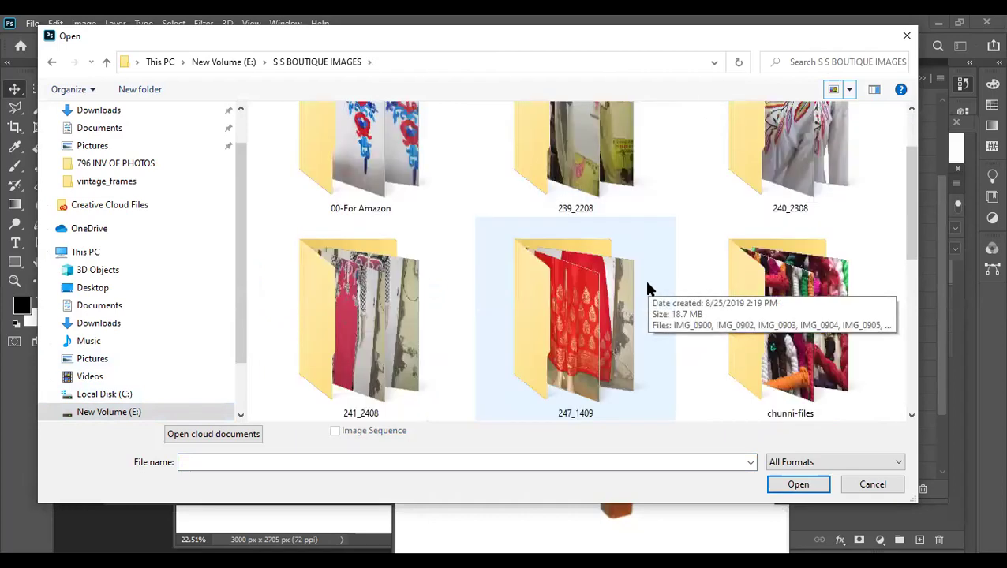
pyautogui.click(607, 290)
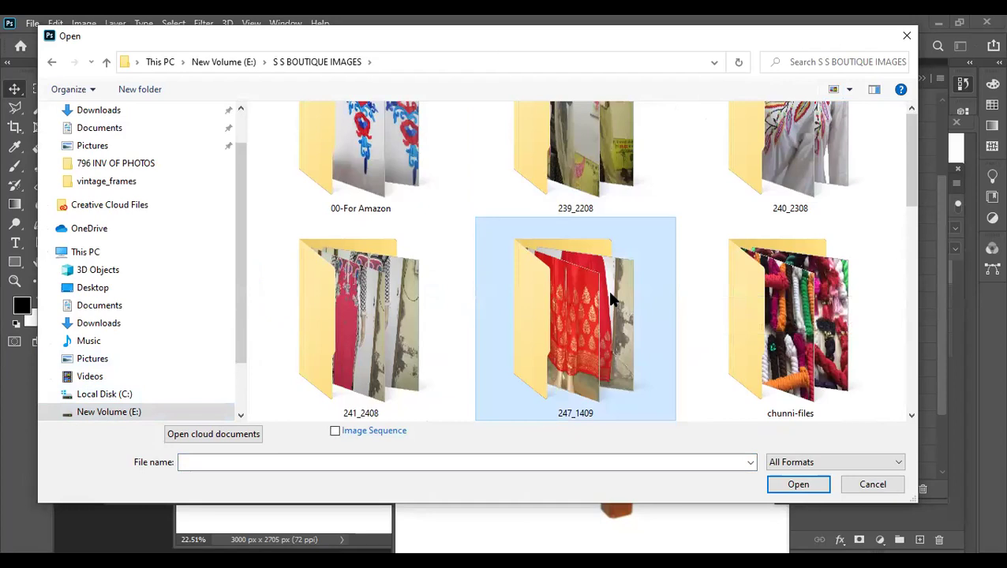
pyautogui.doubleClick(593, 298)
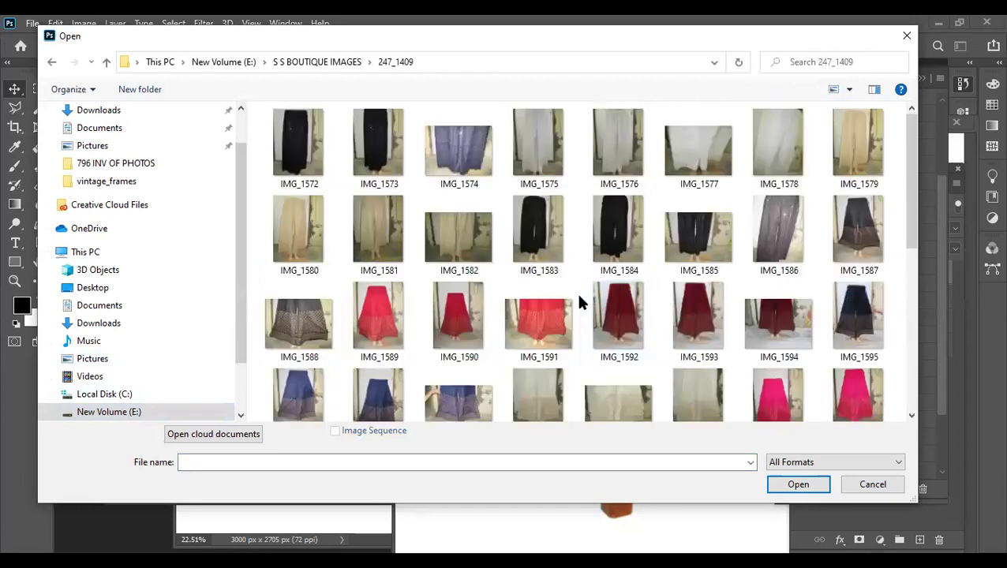
pyautogui.scroll(-3, 466, 254)
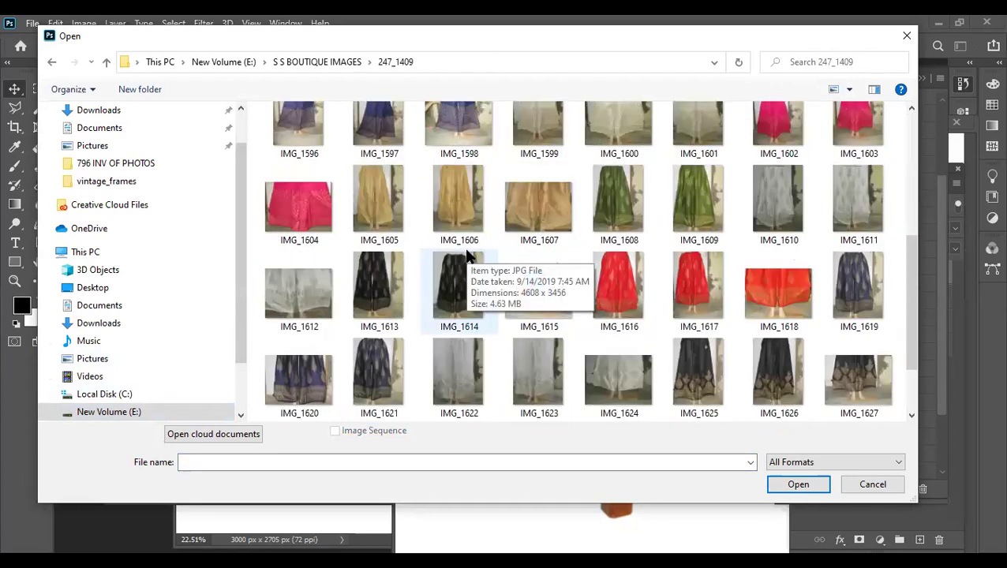
pyautogui.scroll(-1, 467, 256)
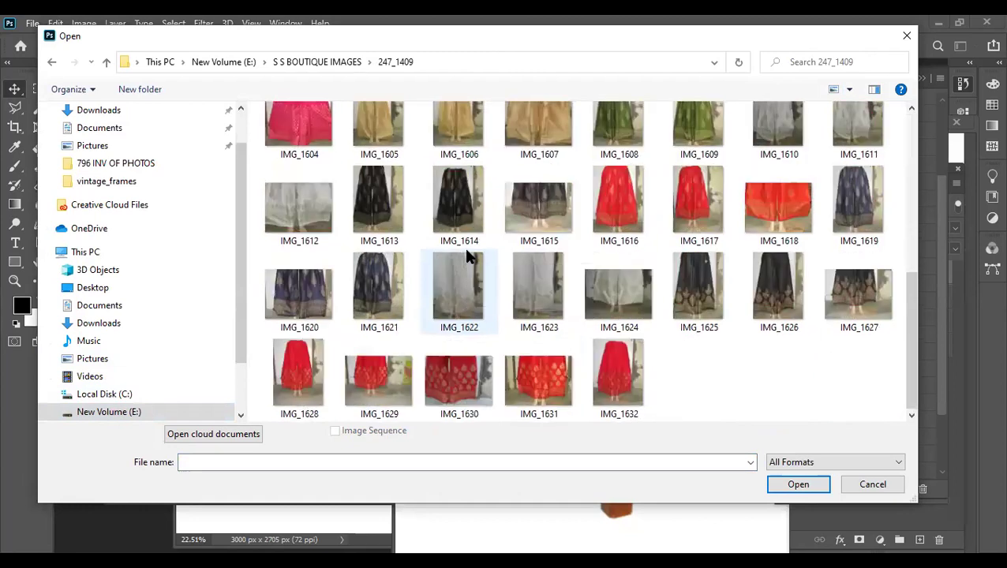
# - Return to drive E: and open DSC_4026.jpg from the Nikon Images folder
pyautogui.press('BackSpace')
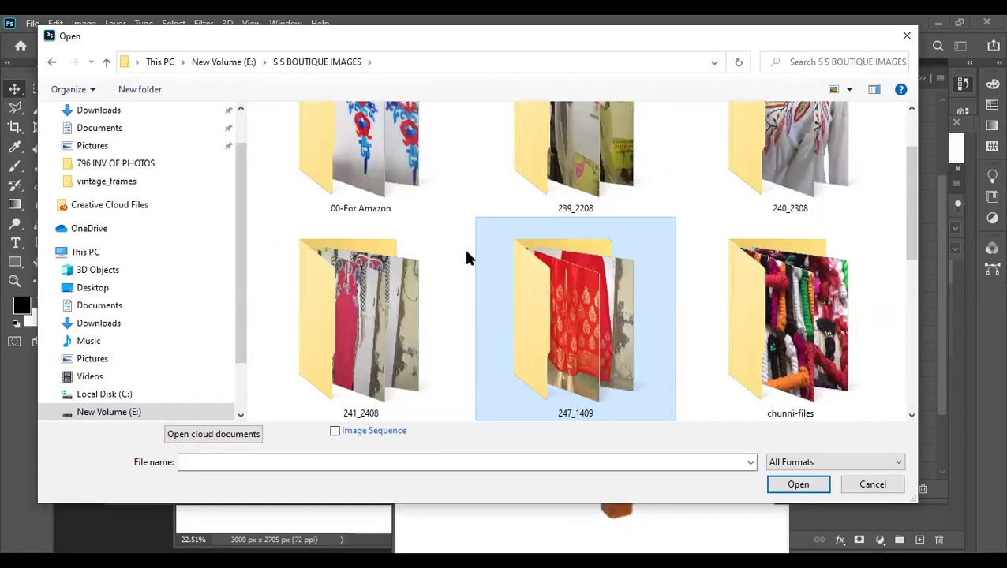
pyautogui.press('BackSpace')
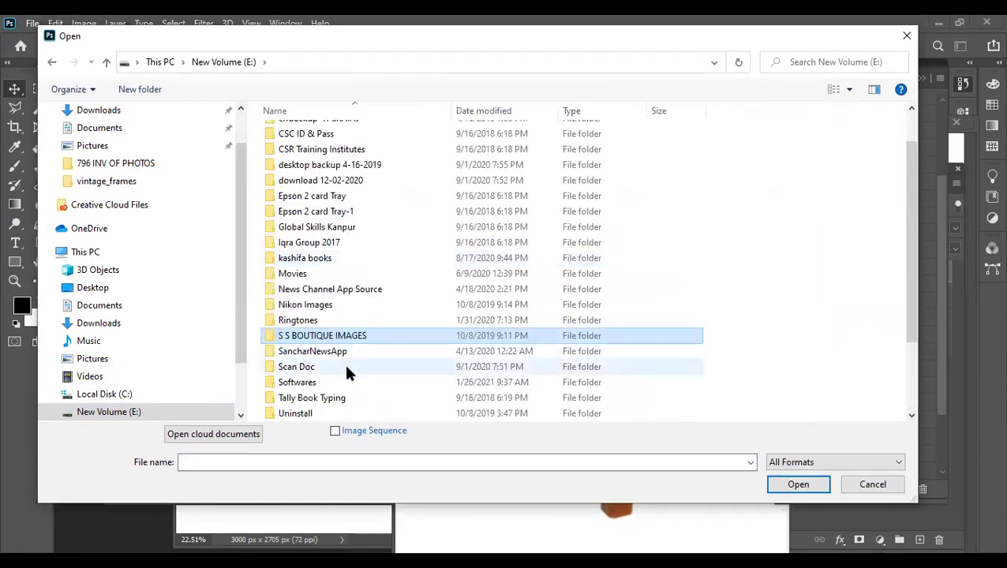
pyautogui.scroll(-1, 347, 371)
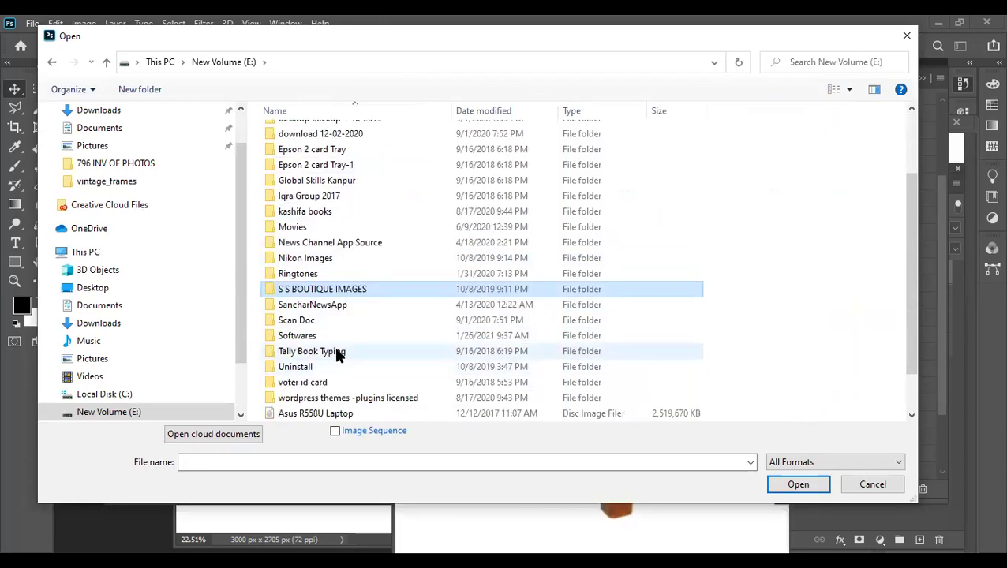
pyautogui.doubleClick(303, 261)
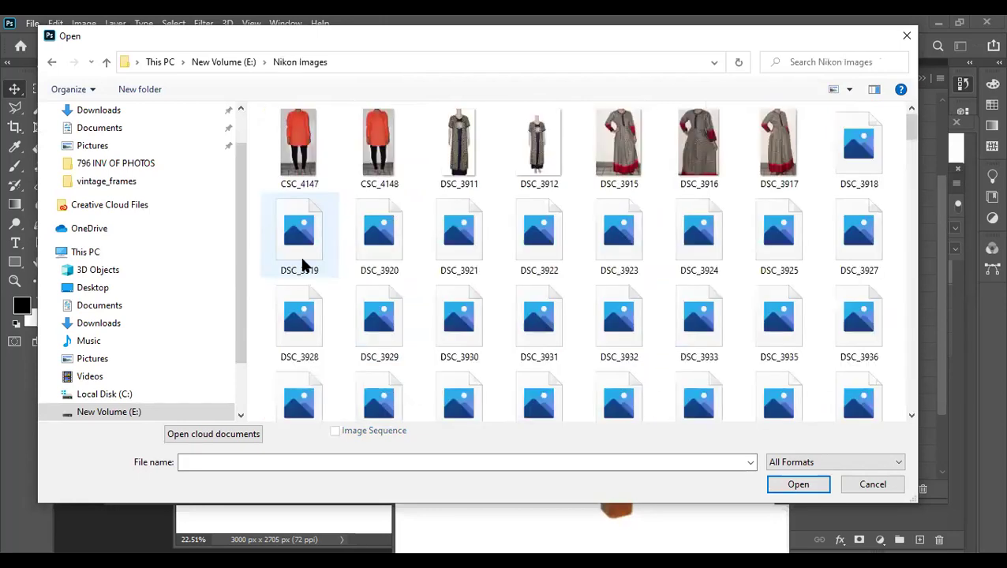
pyautogui.scroll(-1, 377, 267)
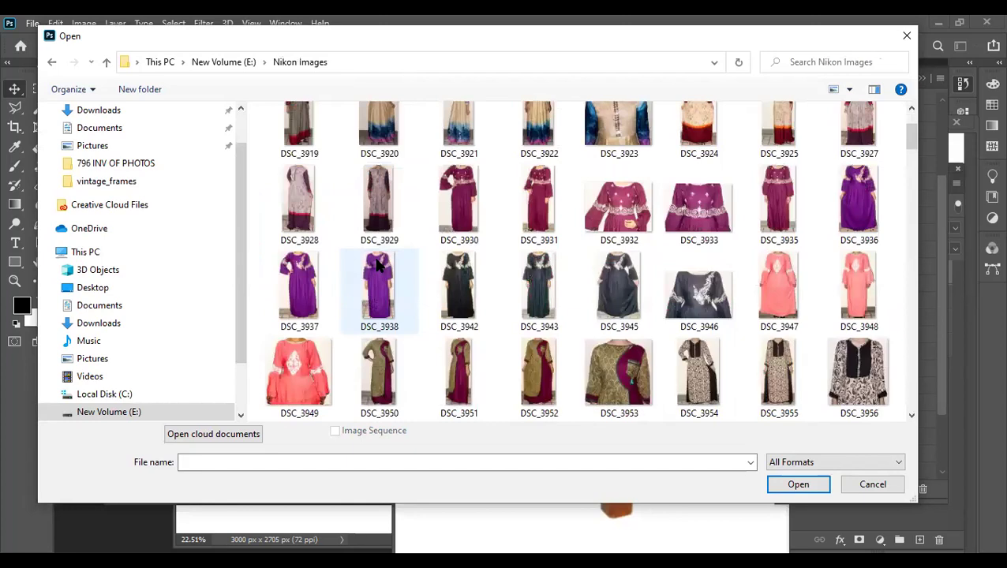
pyautogui.scroll(-3, 378, 267)
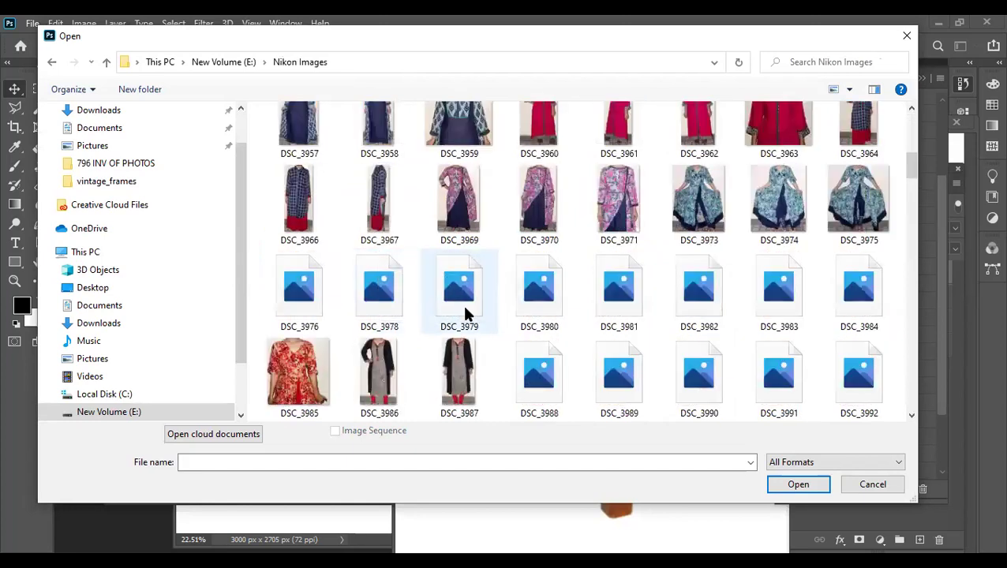
pyautogui.scroll(-2, 461, 313)
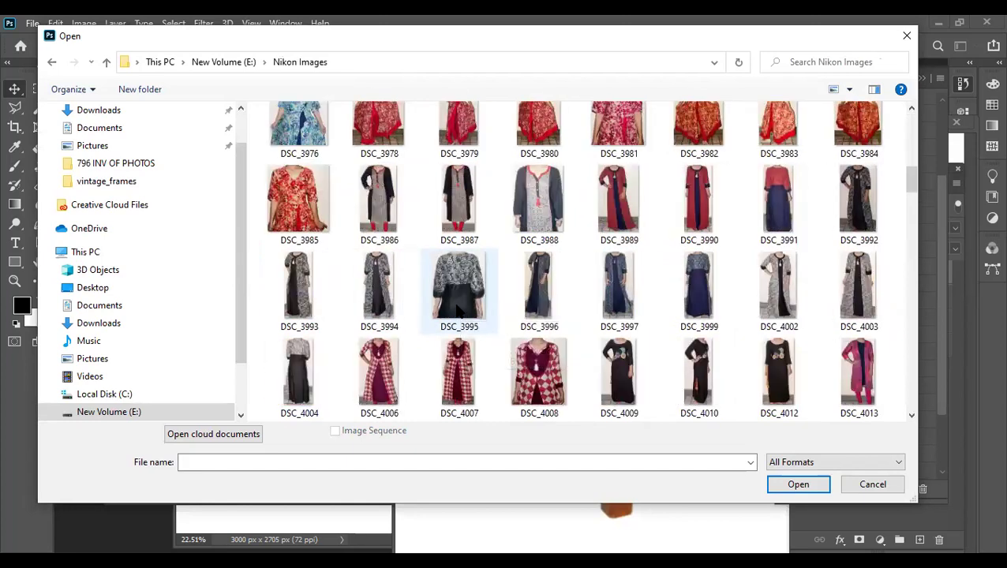
pyautogui.scroll(-3, 456, 312)
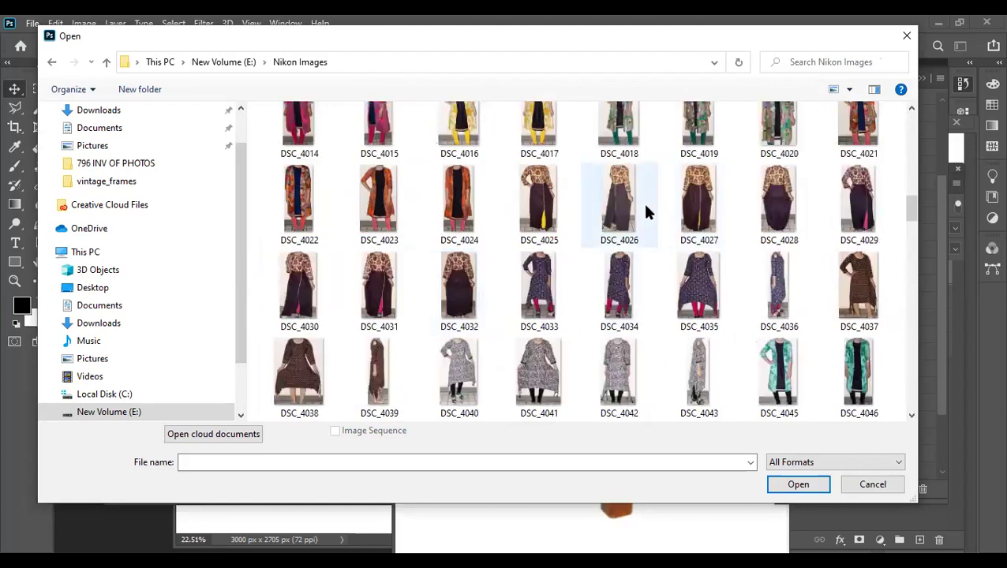
pyautogui.click(624, 205)
pyautogui.doubleClick(624, 205)
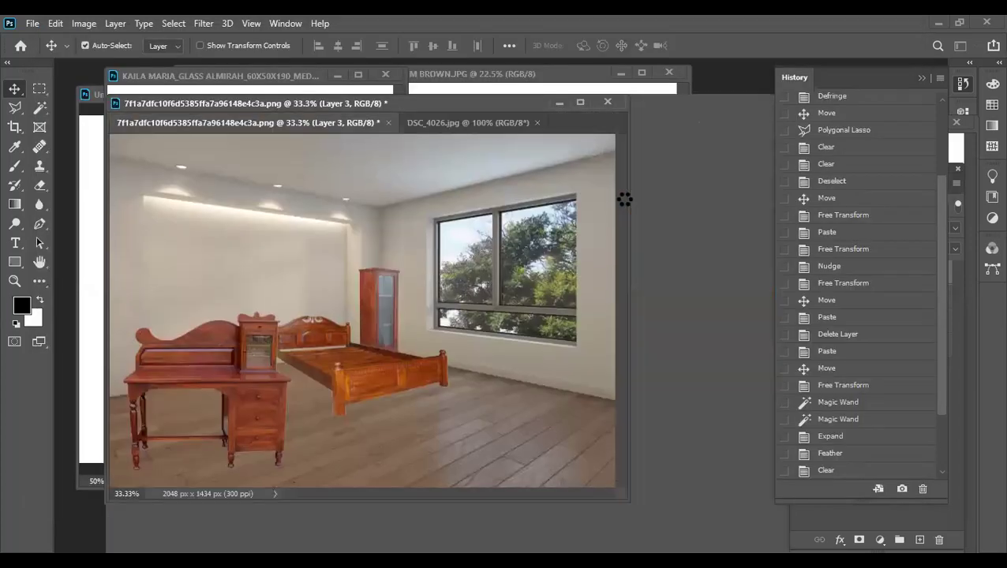
# - Enlarge the DSC_4026.jpg document window and zoom in on the photo
pyautogui.moveTo(276, 465); pyautogui.dragTo(591, 534)
pyautogui.hotkey('ctrl', '+')
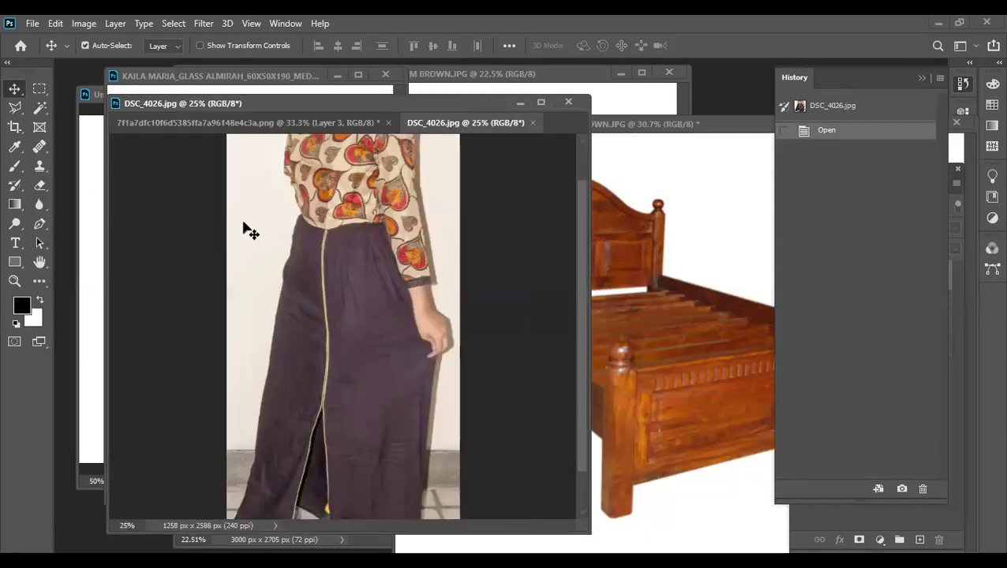
pyautogui.moveTo(286, 260); pyautogui.dragTo(288, 272)
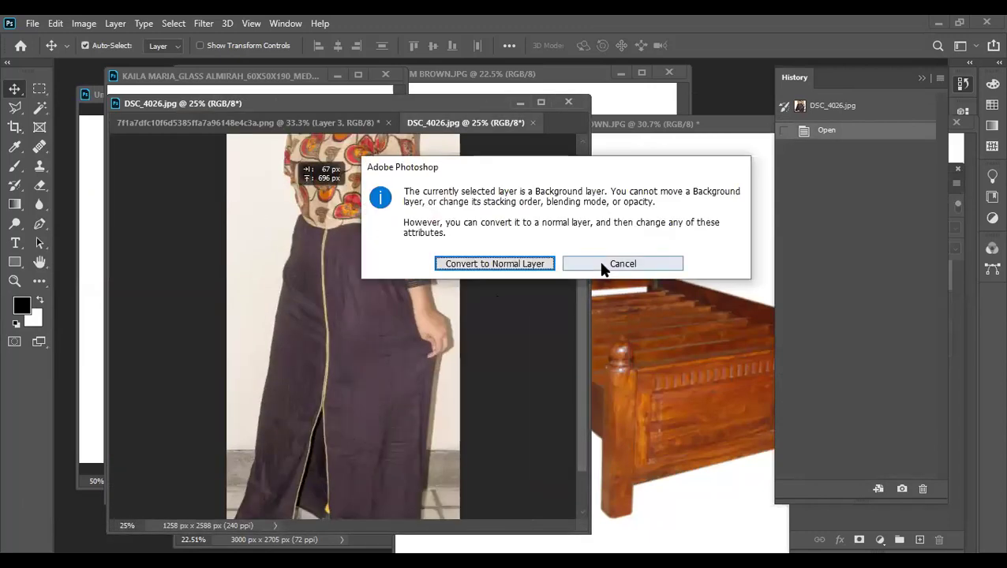
pyautogui.press('Escape')
pyautogui.scroll(-2, 287, 311)
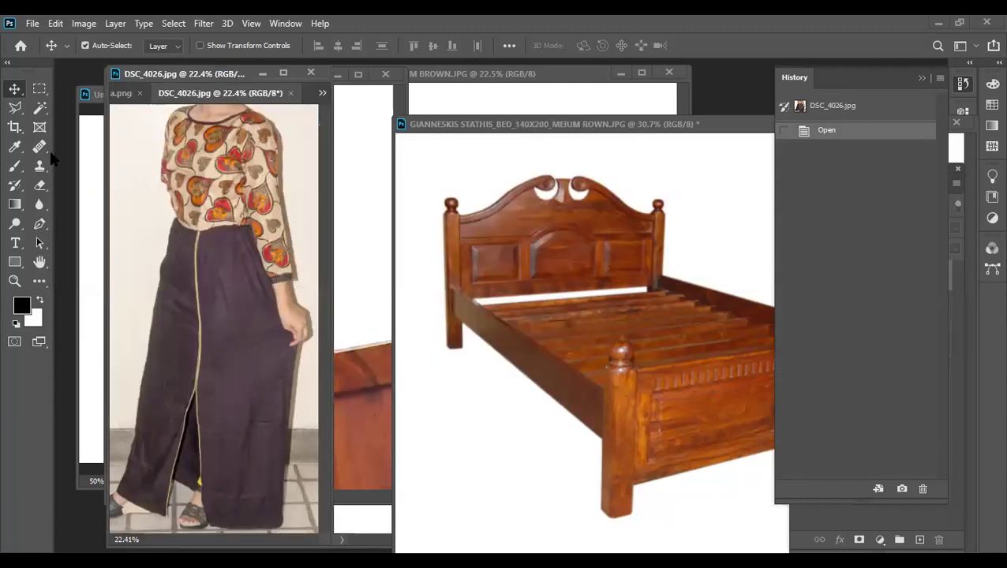
# - Magic Wand-select the light wall left and right of the woman and beside her sleeve
pyautogui.click(40, 108)
pyautogui.click(110, 155)
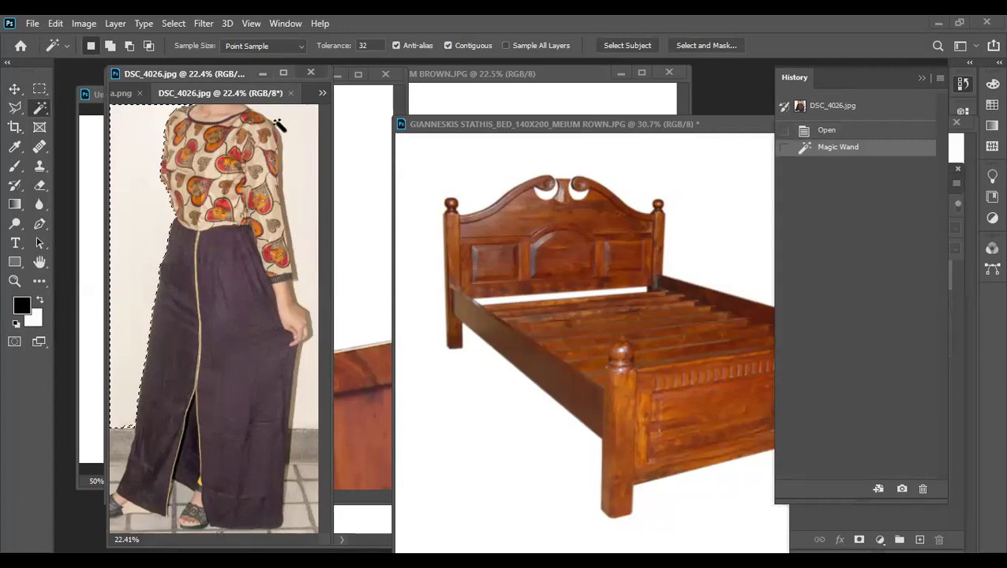
pyautogui.keyDown('shift'); pyautogui.click(300, 197); pyautogui.keyUp('shift')
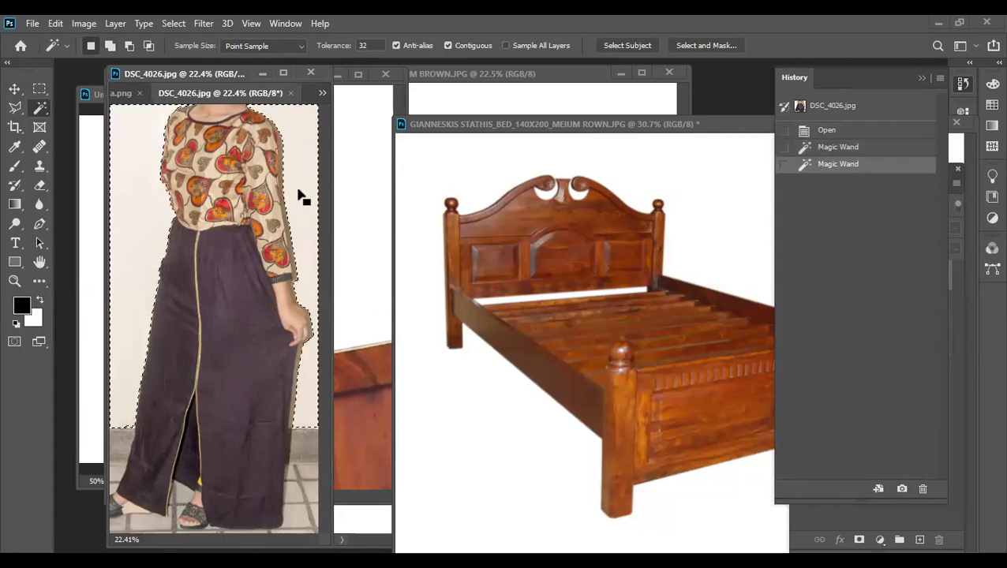
pyautogui.hotkey('ctrl', '+')
pyautogui.hotkey('ctrl', '+')
pyautogui.hotkey('ctrl', '+')
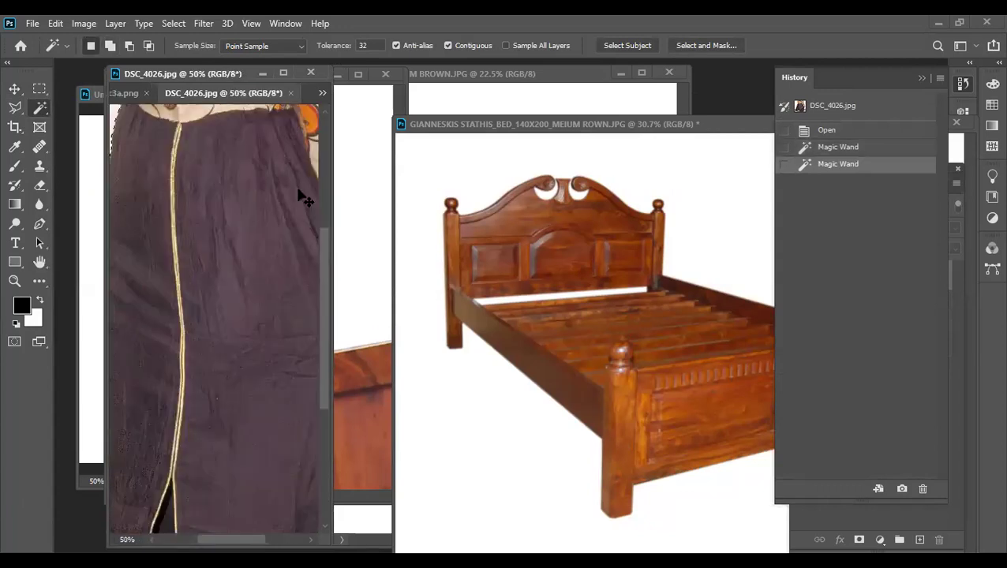
pyautogui.moveTo(272, 184); pyautogui.dragTo(133, 366)
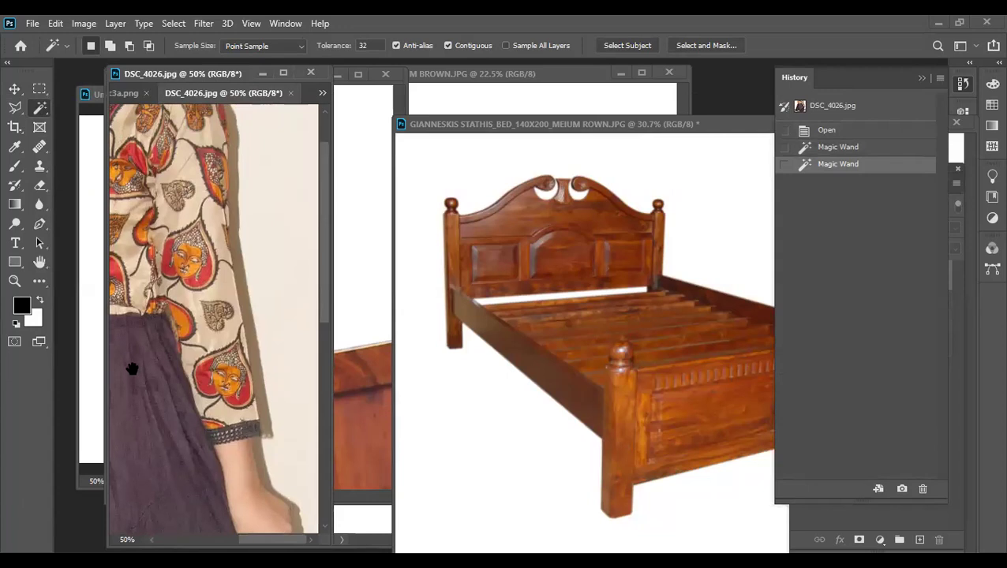
pyautogui.keyDown('shift'); pyautogui.click(243, 252); pyautogui.keyUp('shift')
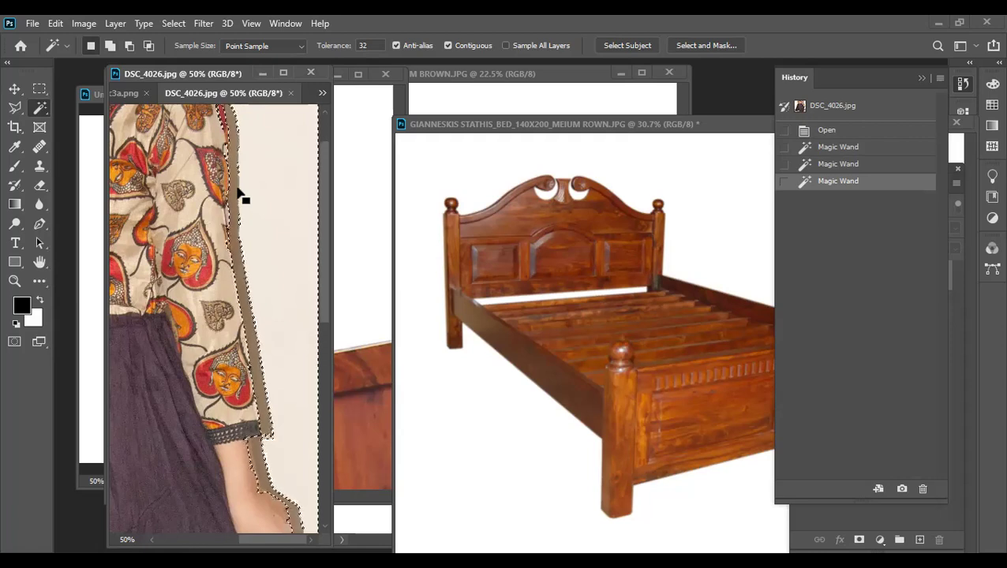
pyautogui.hscroll(-2, 260, 194)
pyautogui.hscroll(-2, 231, 213)
pyautogui.hscroll(-2, 209, 209)
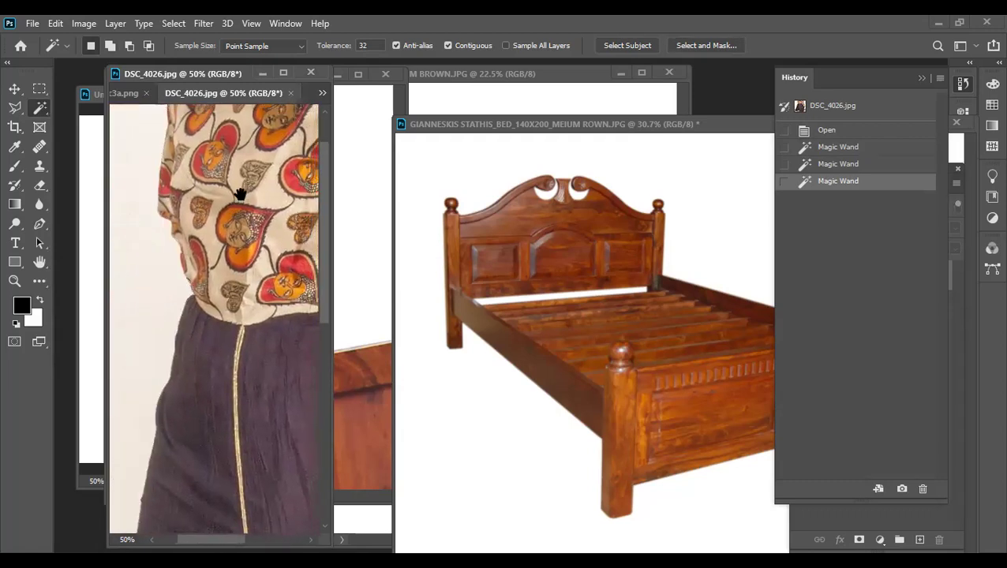
pyautogui.hscroll(5, 241, 195)
pyautogui.scroll(2, 213, 180)
# - Shift-add another wall area, fit the photo in view, then clear the whole selection
pyautogui.press('shift')
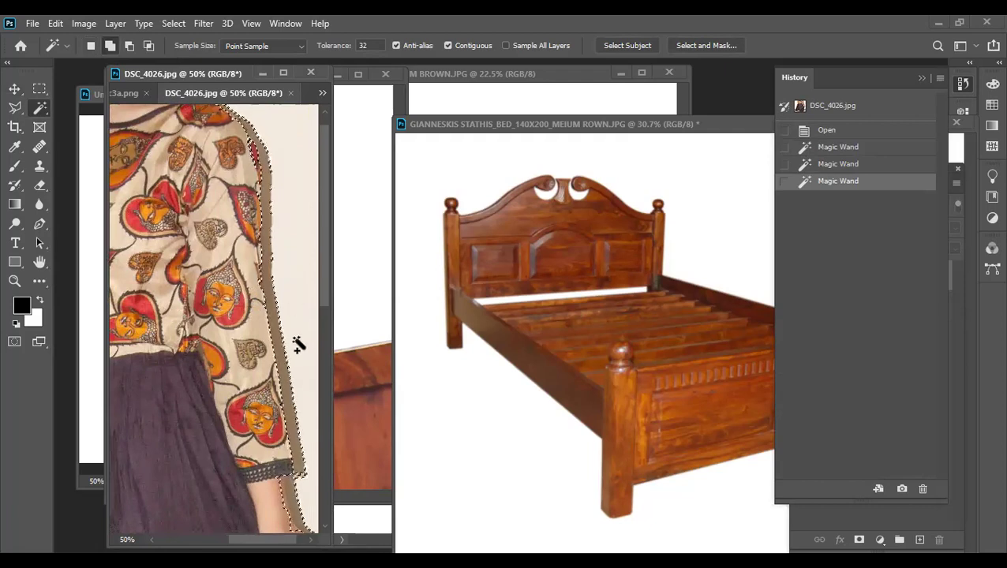
pyautogui.scroll(1, 298, 347)
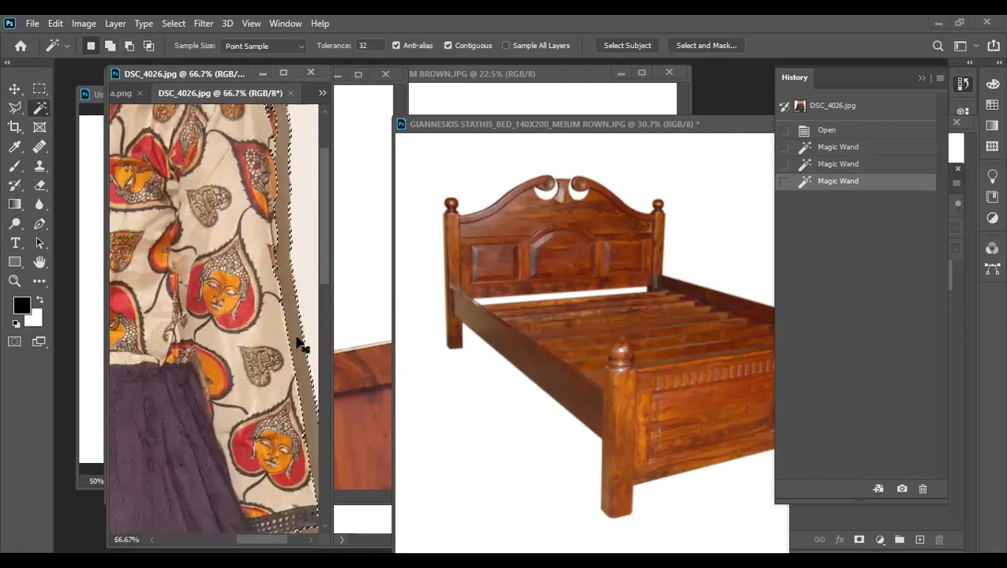
pyautogui.scroll(1, 299, 347)
pyautogui.scroll(1, 298, 348)
pyautogui.hscroll(3, 249, 209)
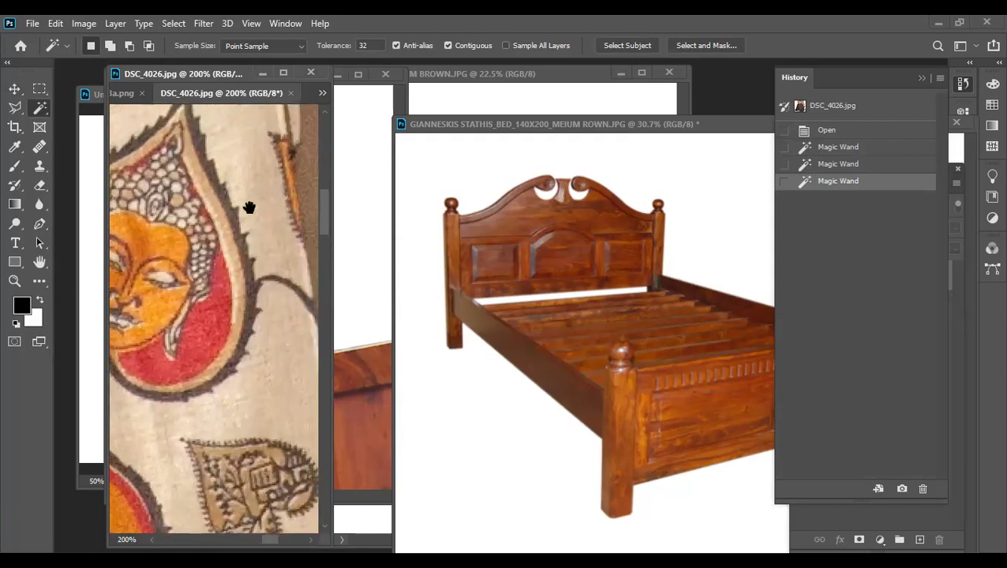
pyautogui.hscroll(3, 215, 218)
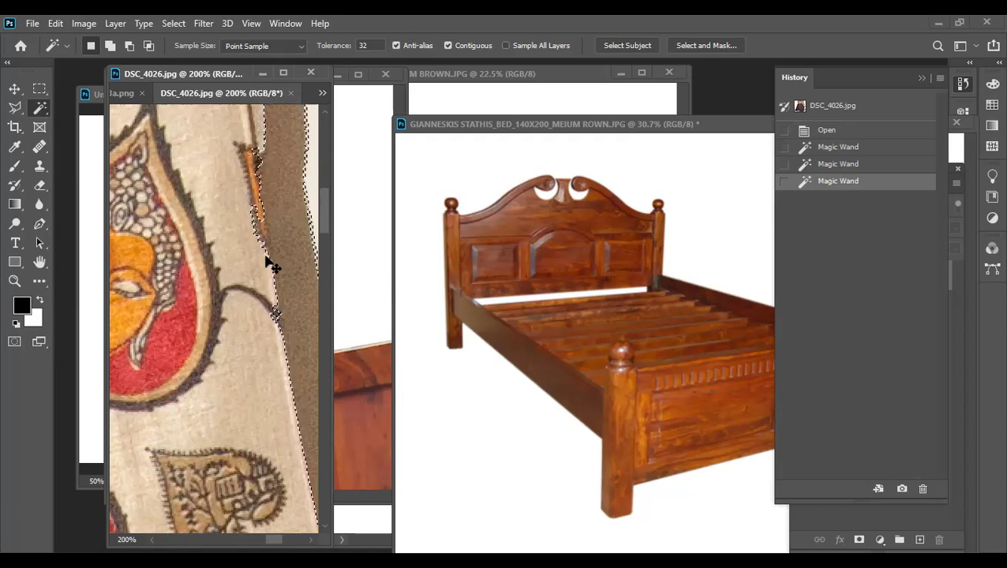
pyautogui.hotkey('ctrl', '0')
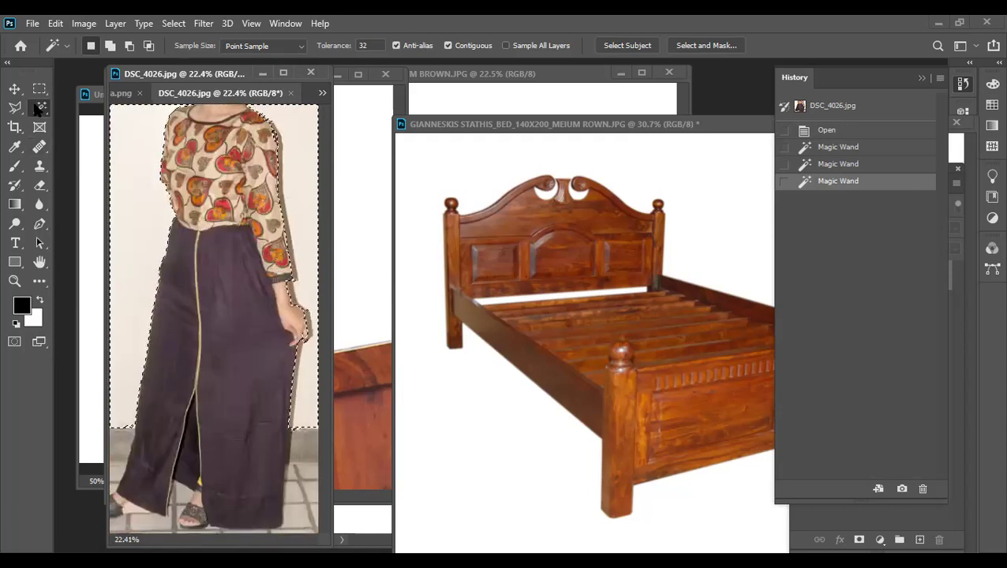
pyautogui.rightClick(38, 109)
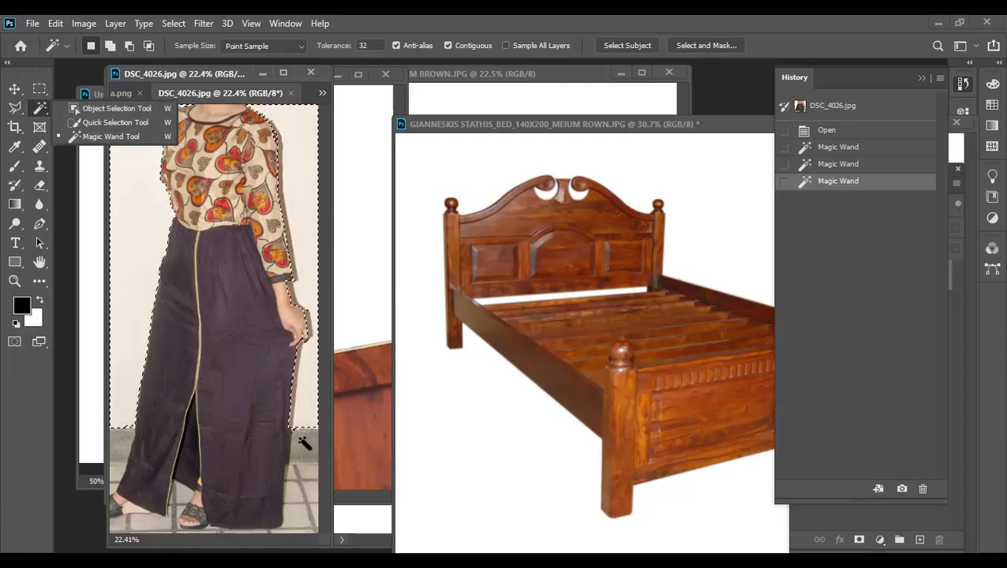
pyautogui.click(316, 517)
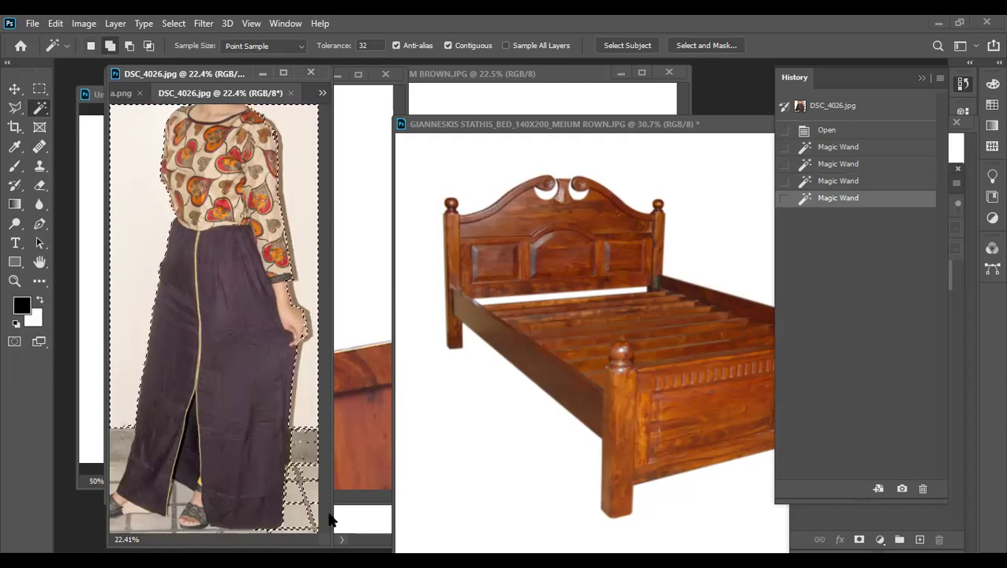
pyautogui.hotkey('ctrl', 'd')
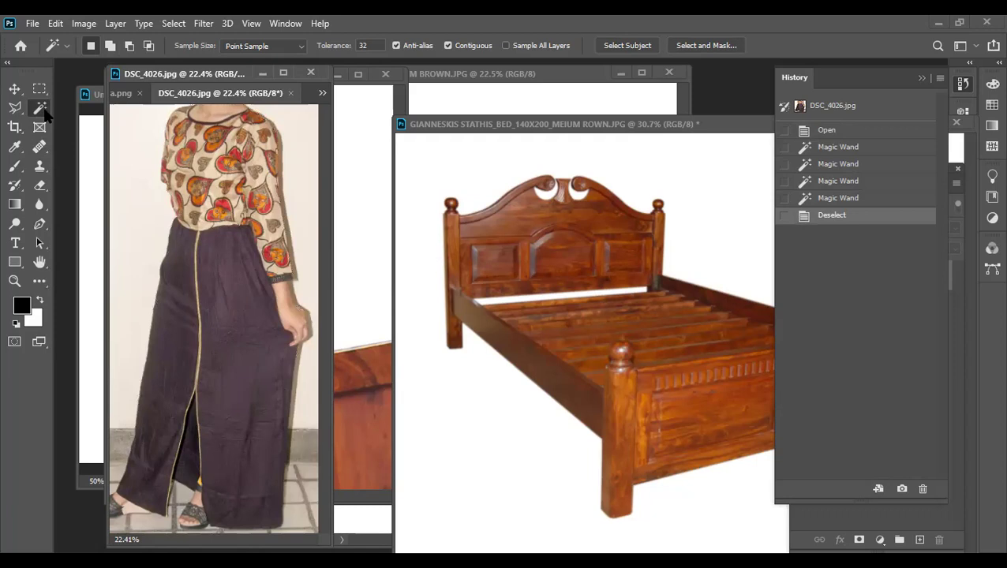
pyautogui.rightClick(45, 114)
# - Paint the left and right walls with the Quick Selection Tool at brush size 60
pyautogui.click(79, 106)
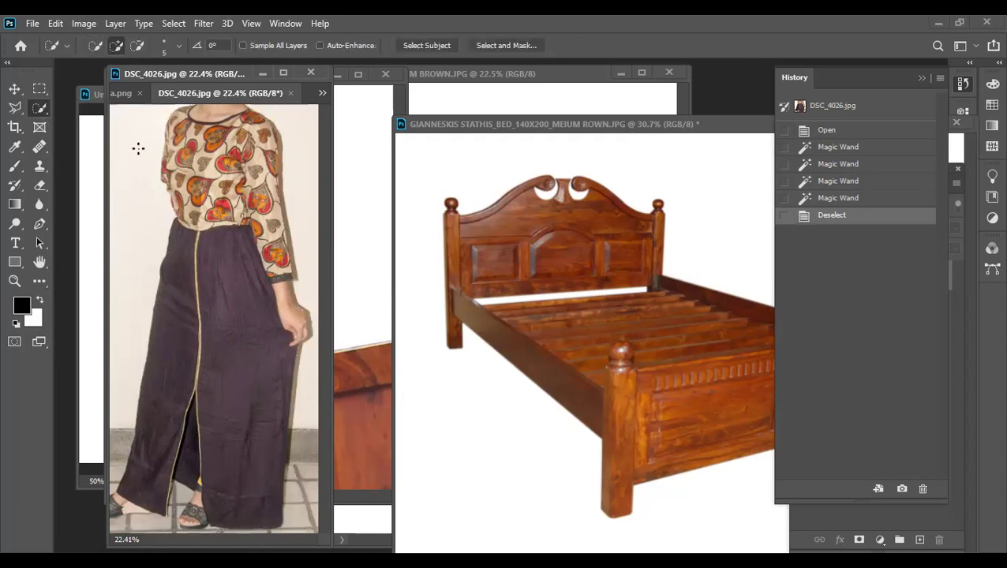
pyautogui.press(']')
pyautogui.press(']')
pyautogui.press(']')
pyautogui.press(']')
pyautogui.press(']')
pyautogui.press(']')
pyautogui.click(137, 142)
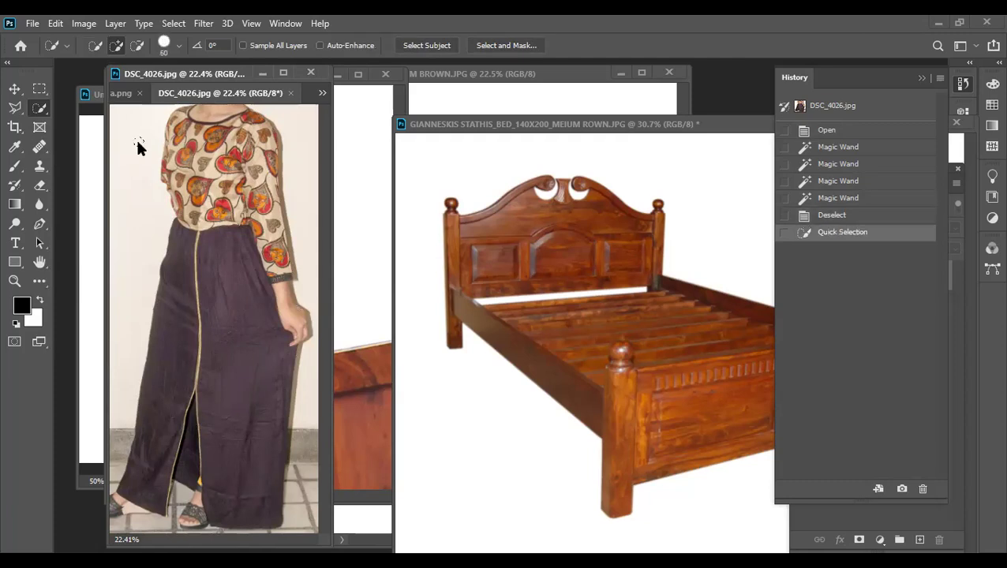
pyautogui.press(']')
pyautogui.moveTo(137, 140); pyautogui.dragTo(130, 184)
pyautogui.click(131, 187)
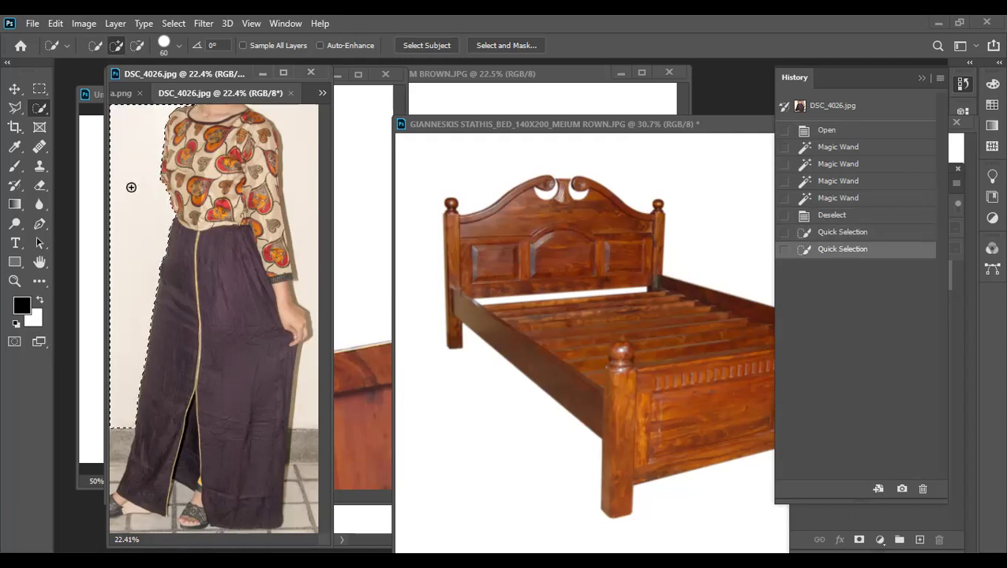
pyautogui.moveTo(299, 130); pyautogui.dragTo(307, 356)
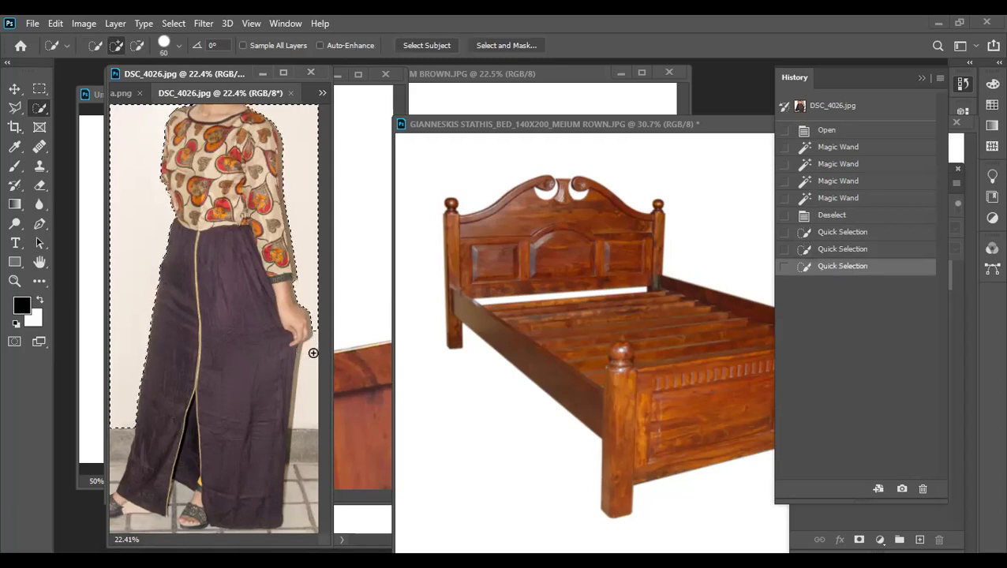
pyautogui.click(306, 383)
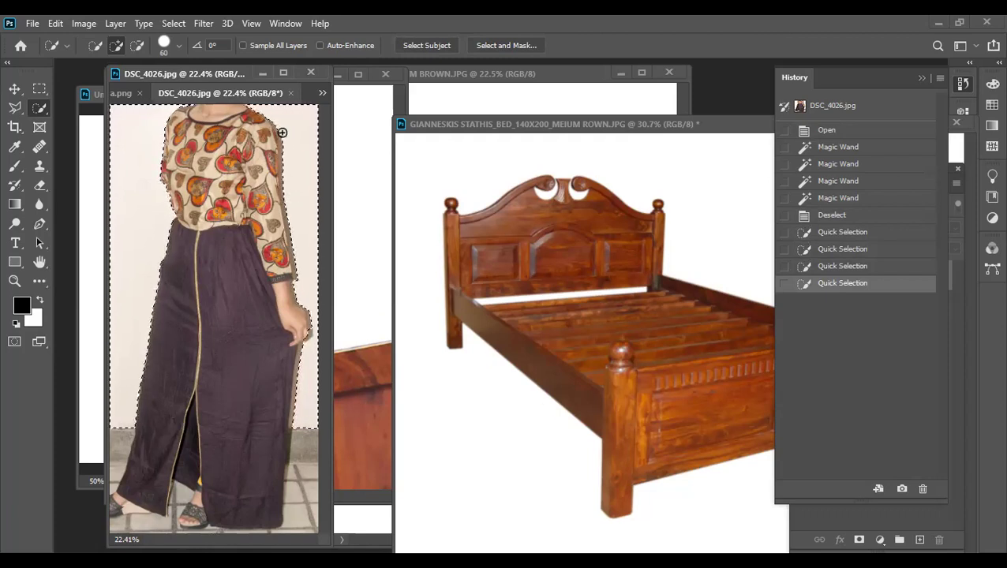
# - Zoom in to refine the selection along the shoulder and sleeve edge, then fit the photo
pyautogui.moveTo(283, 143); pyautogui.dragTo(285, 192)
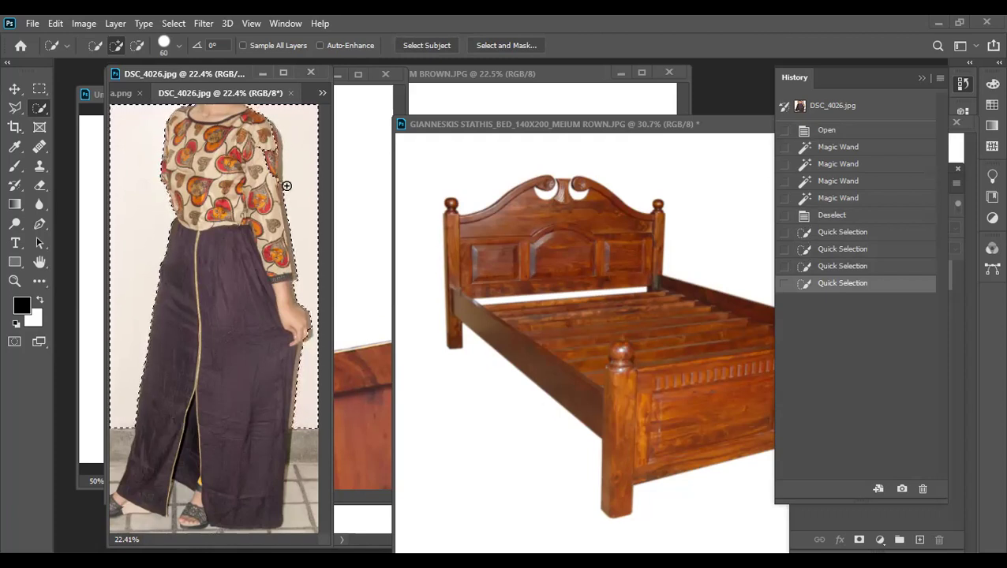
pyautogui.hotkey('ctrl', '+')
pyautogui.hotkey('ctrl', '+')
pyautogui.hotkey('ctrl', '+')
pyautogui.moveTo(270, 168); pyautogui.dragTo(184, 259)
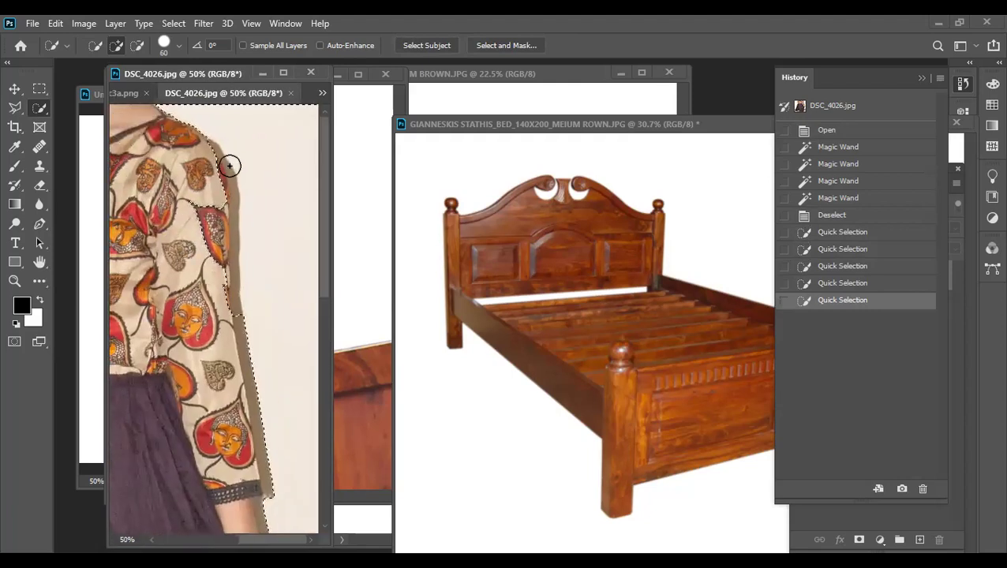
pyautogui.hotkey('ctrl', '+')
pyautogui.hotkey('ctrl', '+')
pyautogui.hotkey('ctrl', '+')
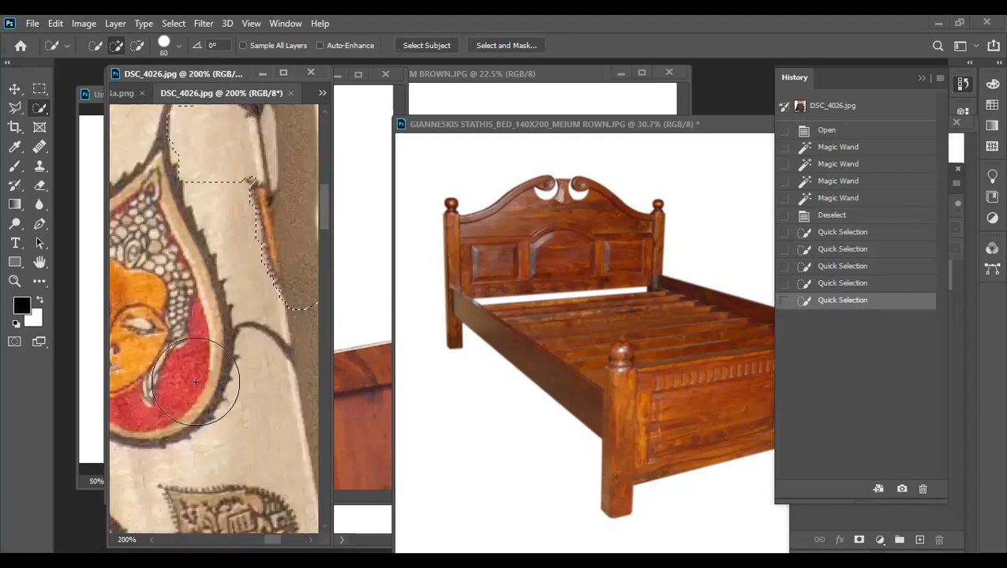
pyautogui.click(224, 154)
pyautogui.hotkey('ctrl', 'z')
pyautogui.moveTo(225, 176)
pyautogui.mouseDown()
pyautogui.moveTo(217, 406)
pyautogui.moveTo(239, 304)
pyautogui.moveTo(243, 440)
pyautogui.mouseUp()
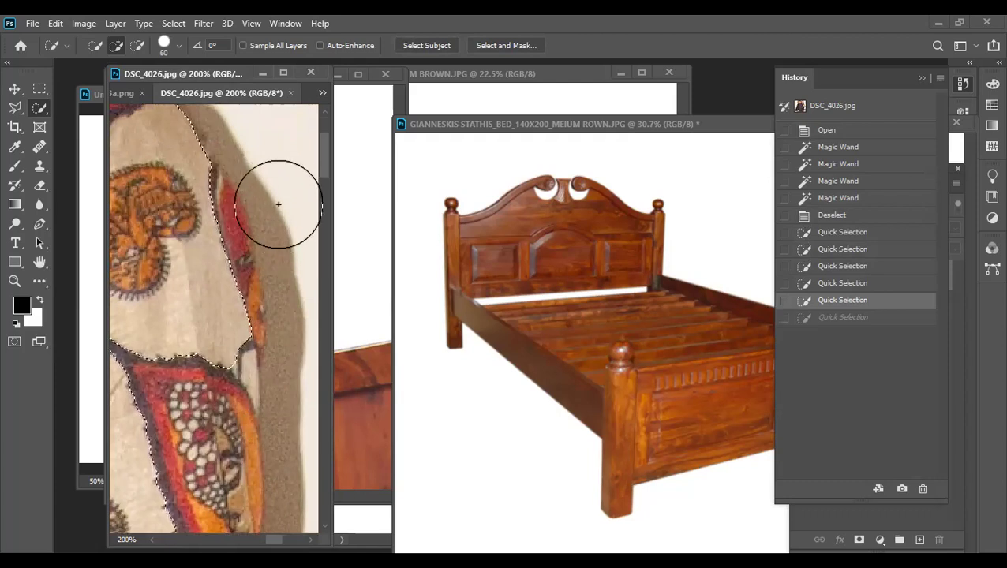
pyautogui.hotkey('ctrl', '-')
pyautogui.hotkey('ctrl', '-')
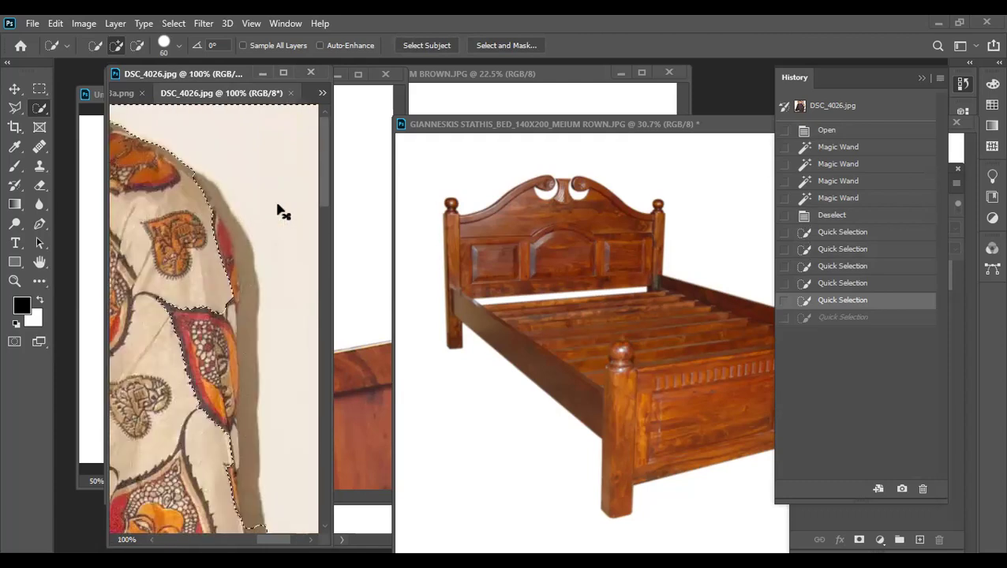
pyautogui.hotkey('ctrl', '-')
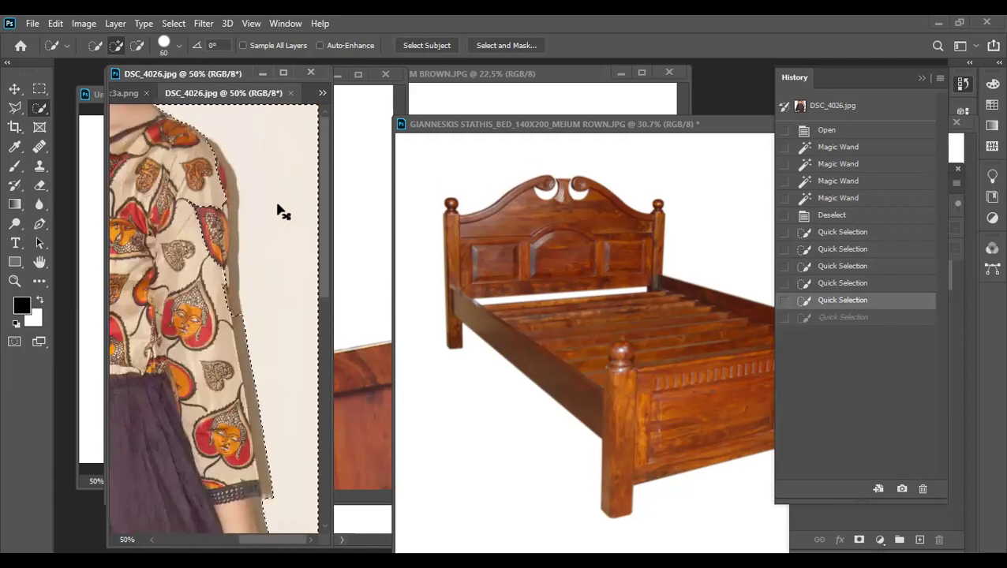
pyautogui.hotkey('ctrl', '-')
pyautogui.hotkey('ctrl', '0')
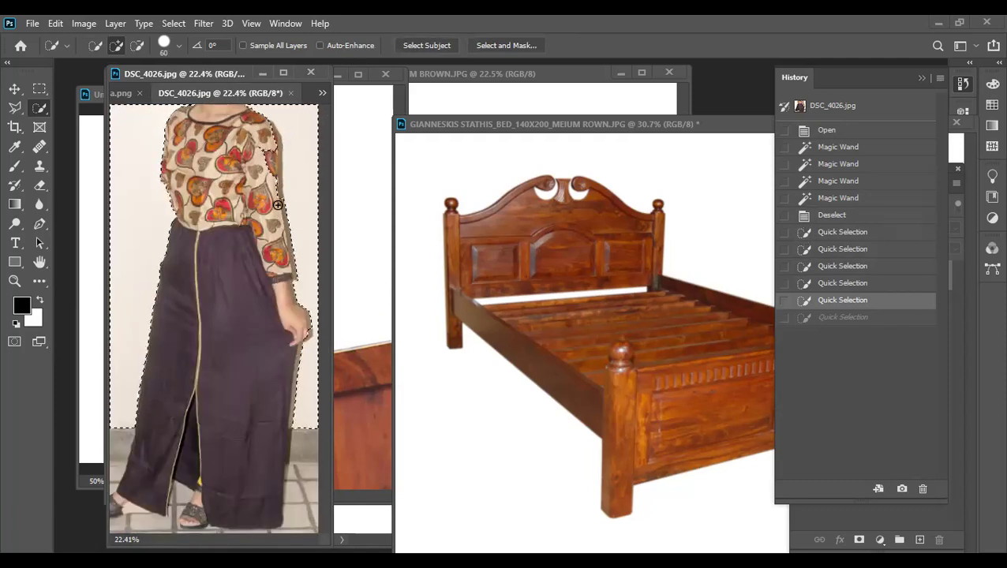
# - Deselect, then crop DSC_4026 to a short landscape strip around the skirt and hand
pyautogui.rightClick(35, 110)
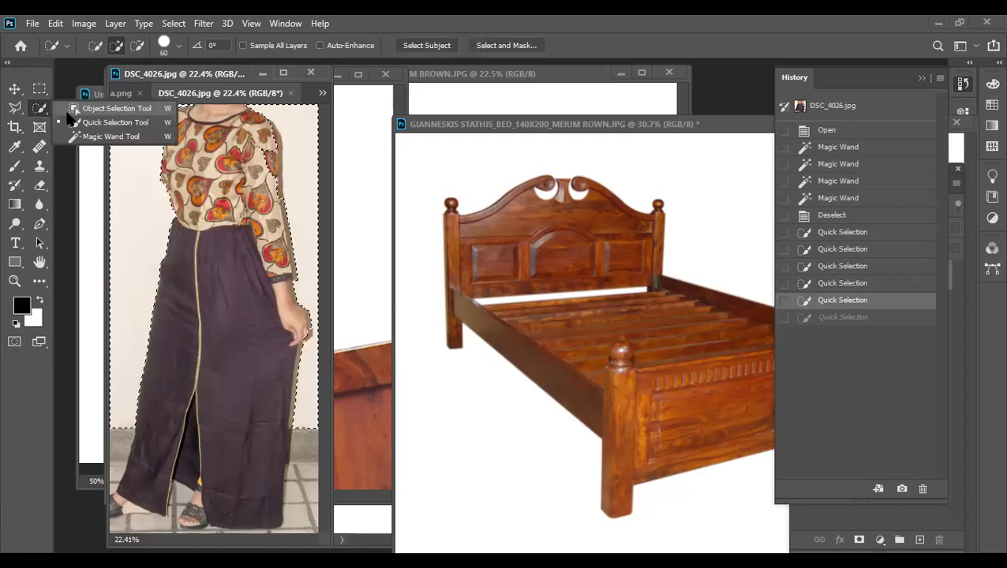
pyautogui.click(70, 111)
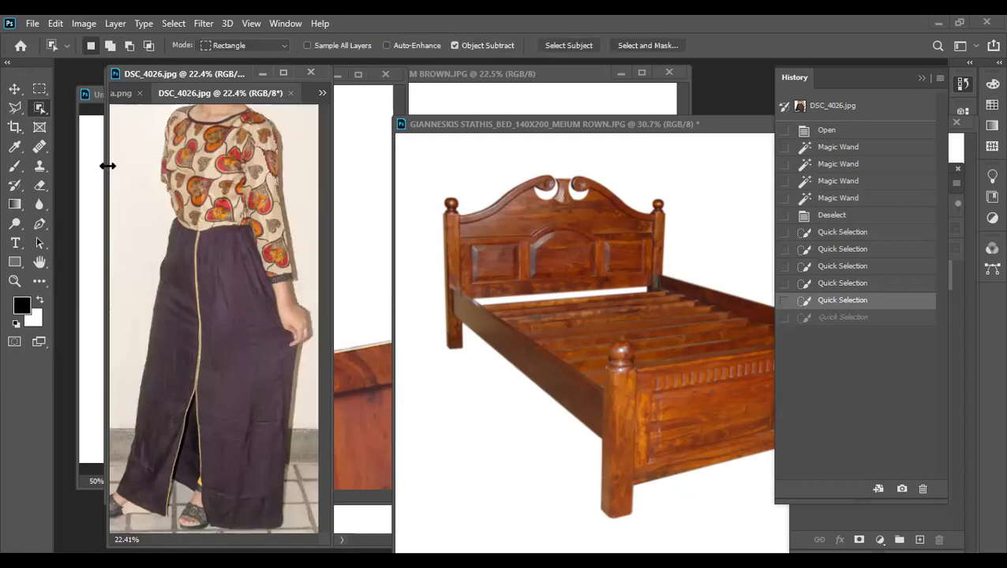
pyautogui.hotkey('ctrl', 'd')
pyautogui.hotkey('ctrl', '-')
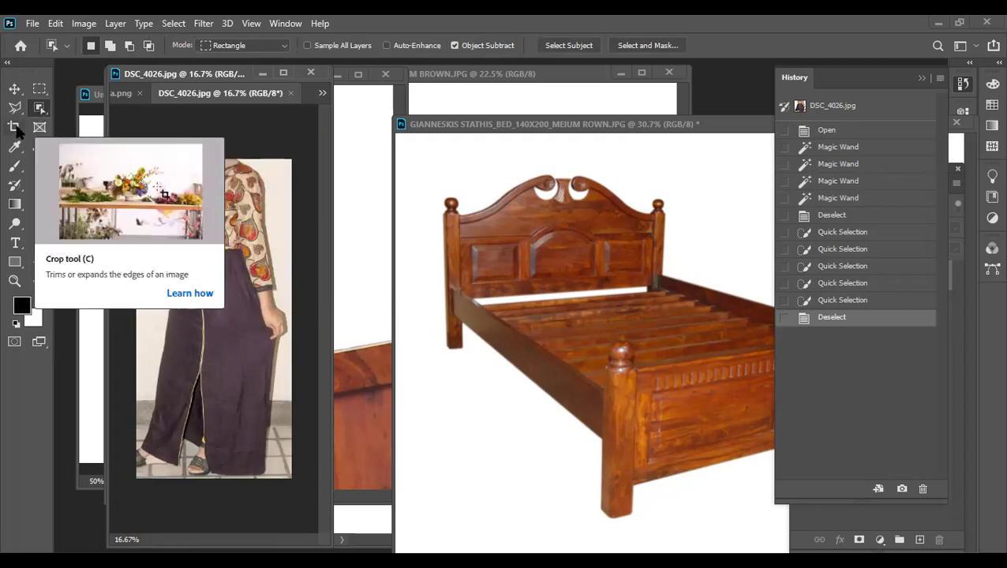
pyautogui.click(16, 127)
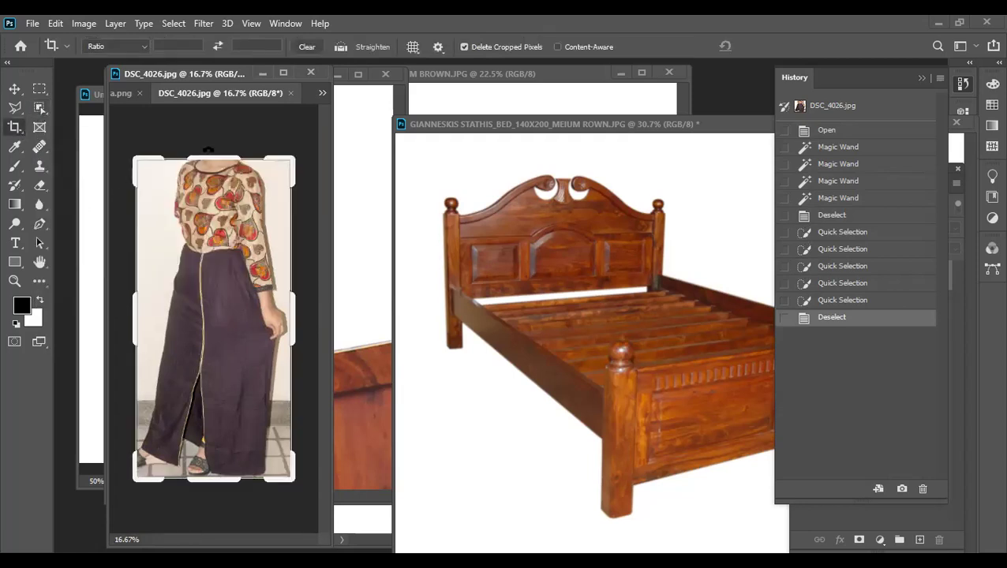
pyautogui.moveTo(208, 150)
pyautogui.mouseDown()
pyautogui.moveTo(207, 416)
pyautogui.moveTo(205, 336)
pyautogui.mouseUp()
pyautogui.press('Return')
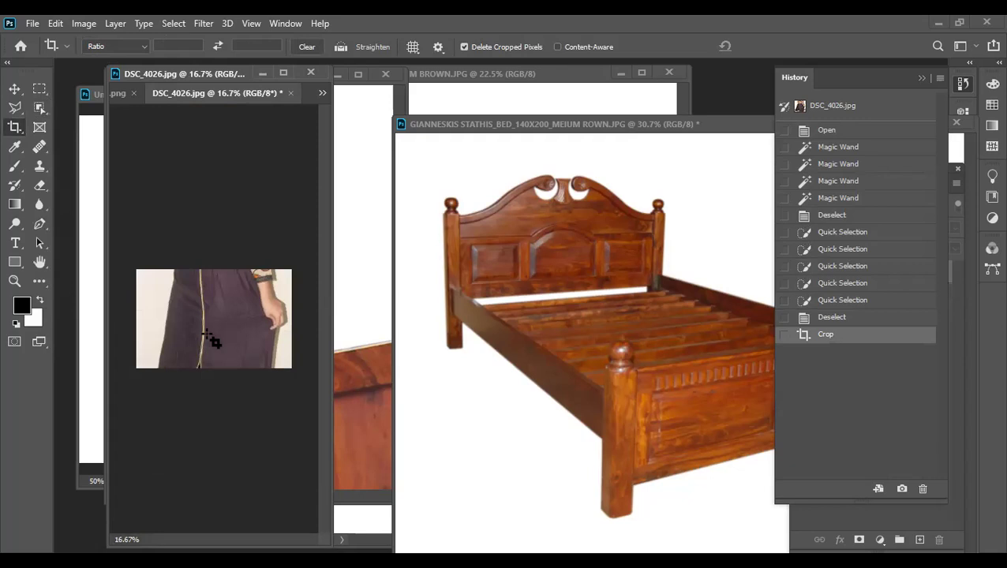
# - Close DSC_4026 and the desk room document without saving, then close the GIANNESKIS bed document
pyautogui.rightClick(17, 127)
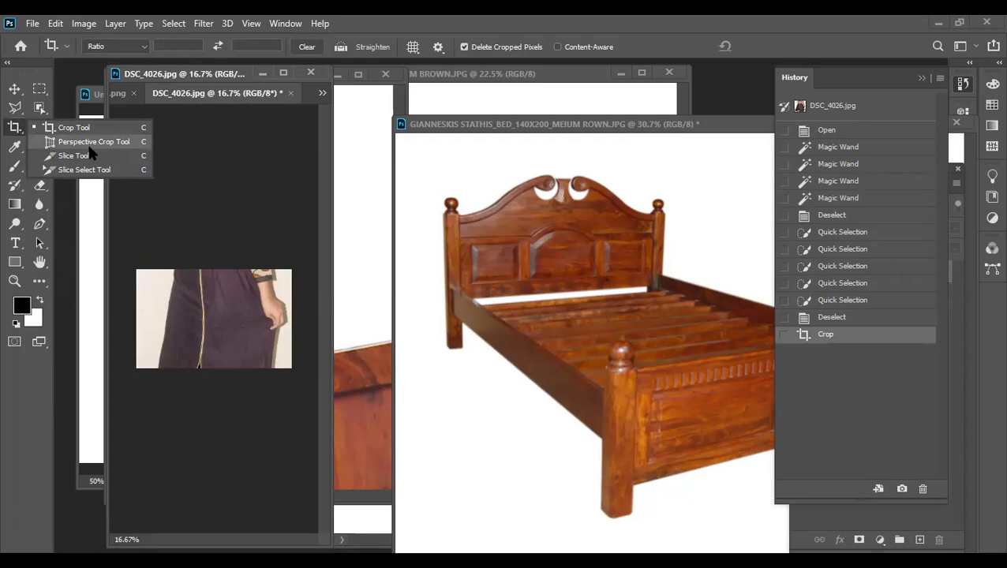
pyautogui.click(14, 88)
pyautogui.click(310, 73)
pyautogui.click(497, 230)
pyautogui.click(495, 229)
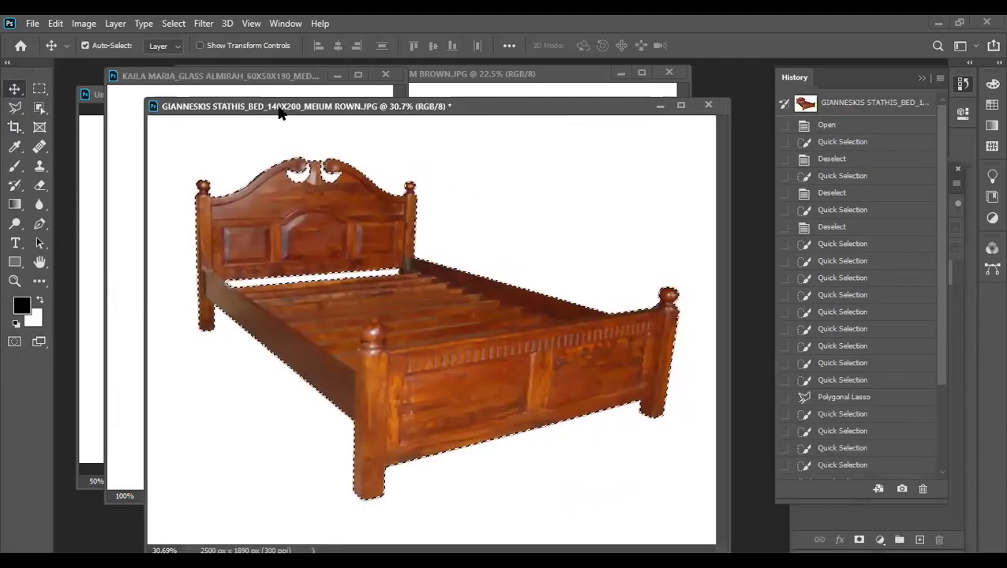
pyautogui.click(707, 105)
pyautogui.click(511, 241)
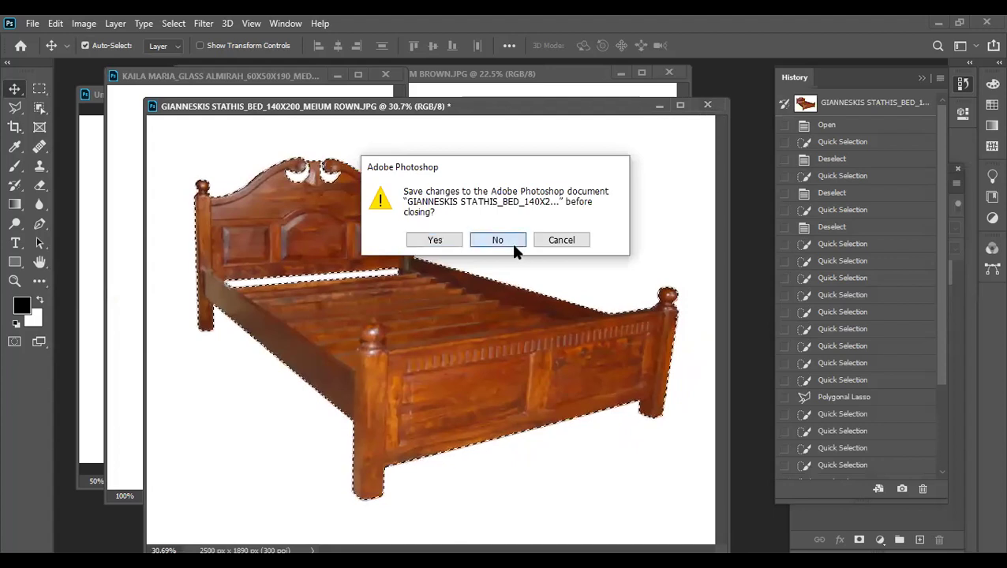
# - Decline saving the remaining documents, then drag an image file onto the Home screen
pyautogui.press('Return')
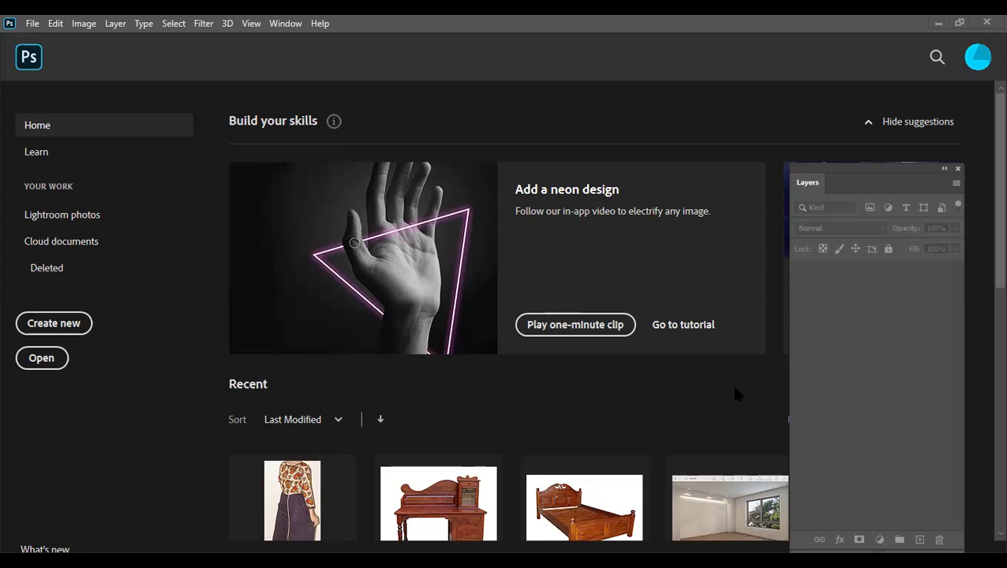
pyautogui.moveTo(734, 388); pyautogui.dragTo(728, 364)
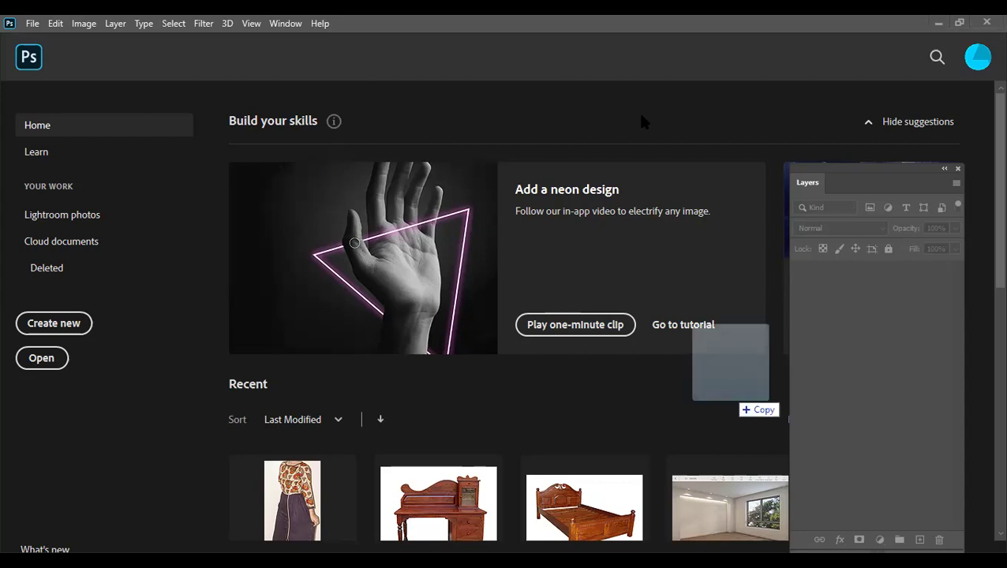
pyautogui.moveTo(641, 121); pyautogui.dragTo(644, 119)
# - Dismiss the wrong-document-type error and select the Crop tool for the skyscraper photo
pyautogui.click(494, 229)
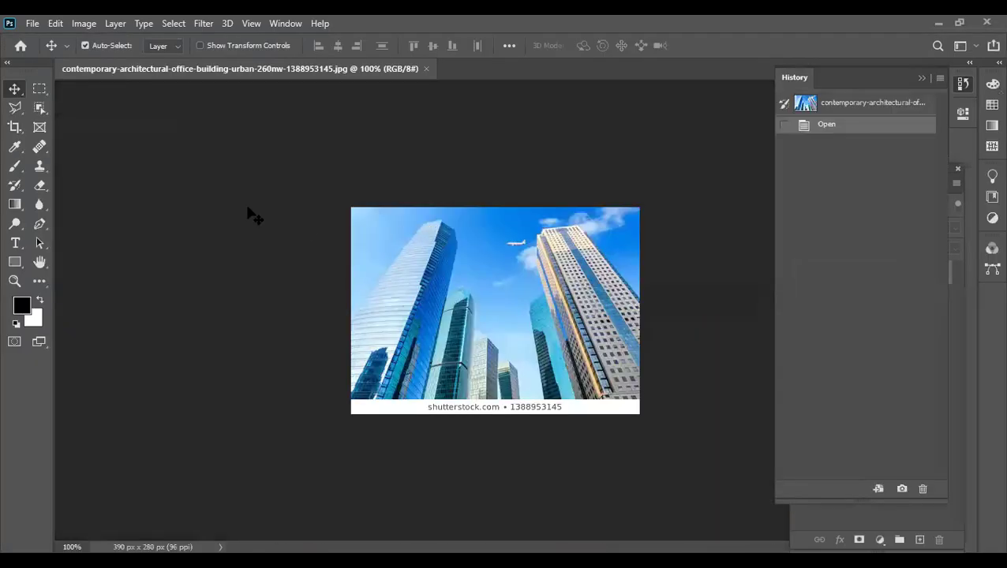
pyautogui.click(21, 130)
# - Draw a Perspective Crop frame over the photo and align its corners with the towers
pyautogui.rightClick(28, 135)
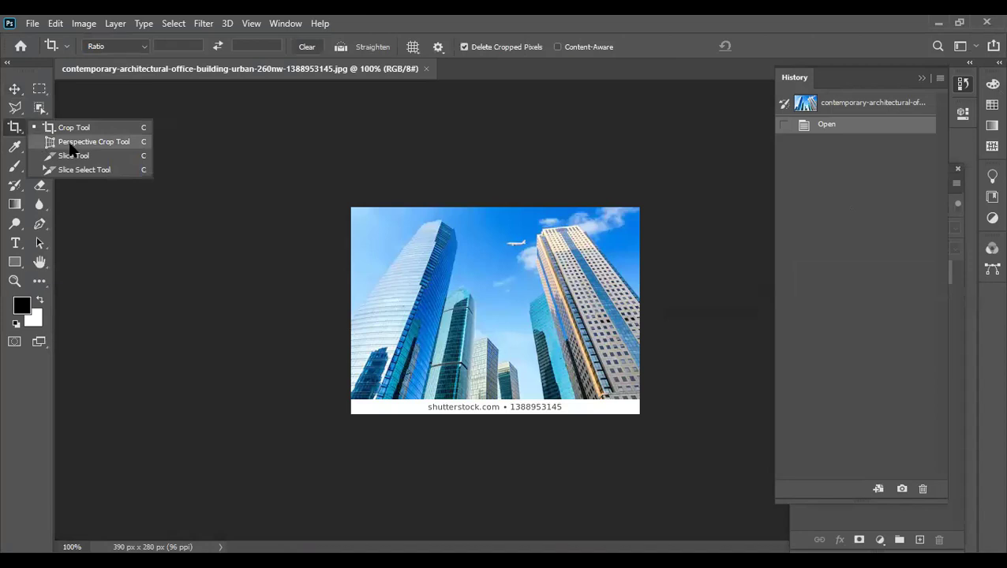
pyautogui.click(71, 148)
pyautogui.moveTo(352, 412)
pyautogui.mouseDown()
pyautogui.moveTo(616, 221)
pyautogui.moveTo(639, 220)
pyautogui.mouseUp()
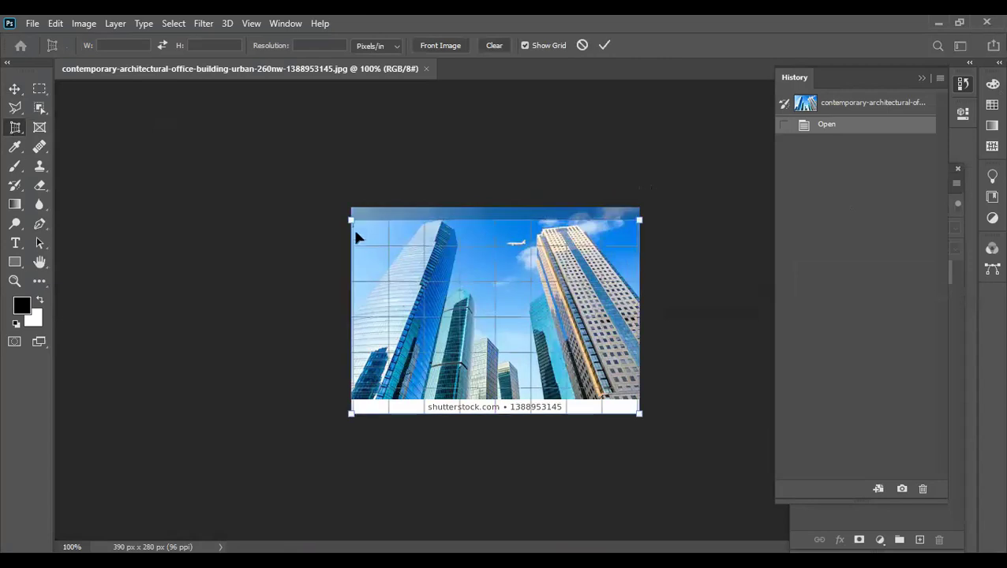
pyautogui.moveTo(353, 223); pyautogui.dragTo(419, 220)
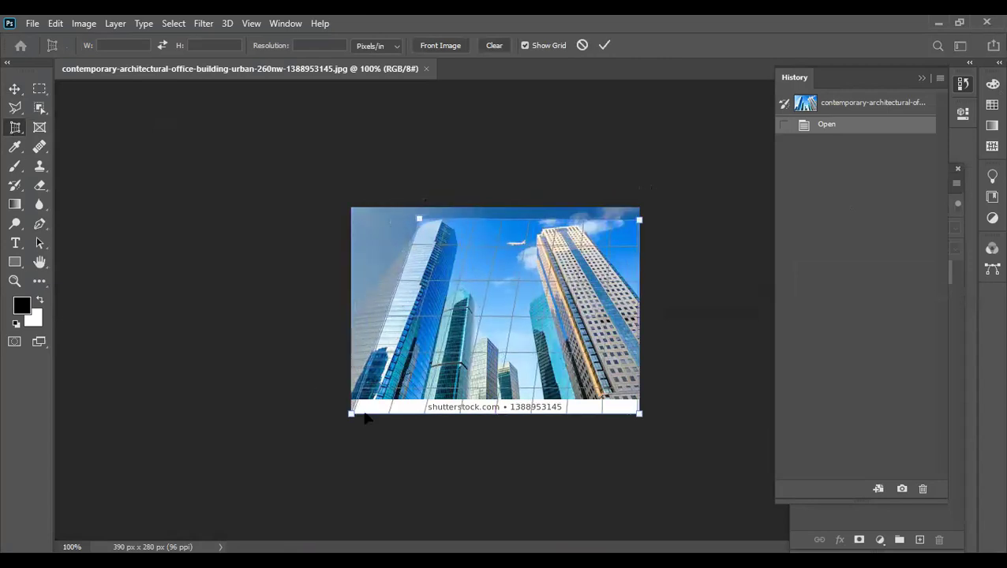
pyautogui.moveTo(352, 414); pyautogui.dragTo(288, 413)
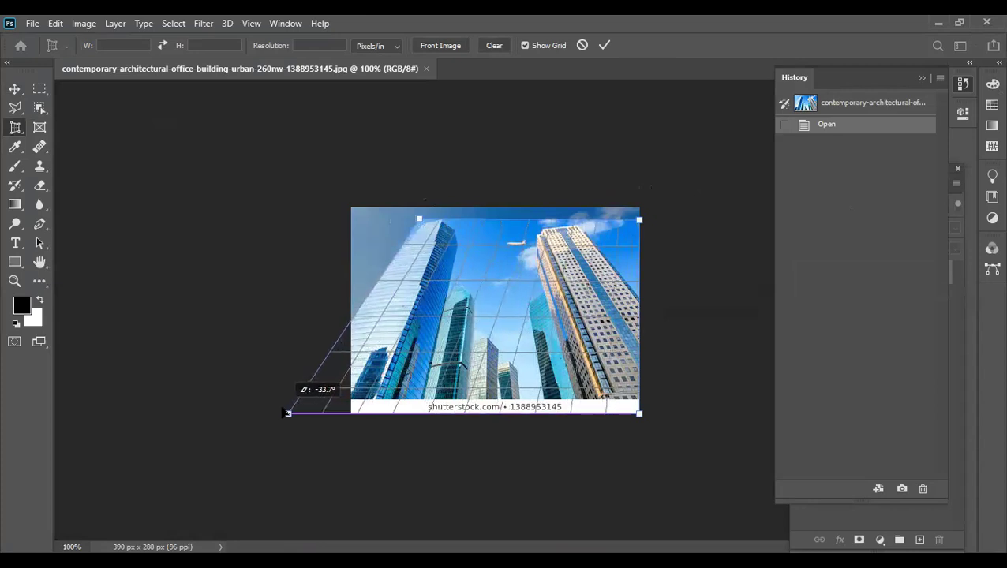
pyautogui.moveTo(642, 227); pyautogui.dragTo(585, 227)
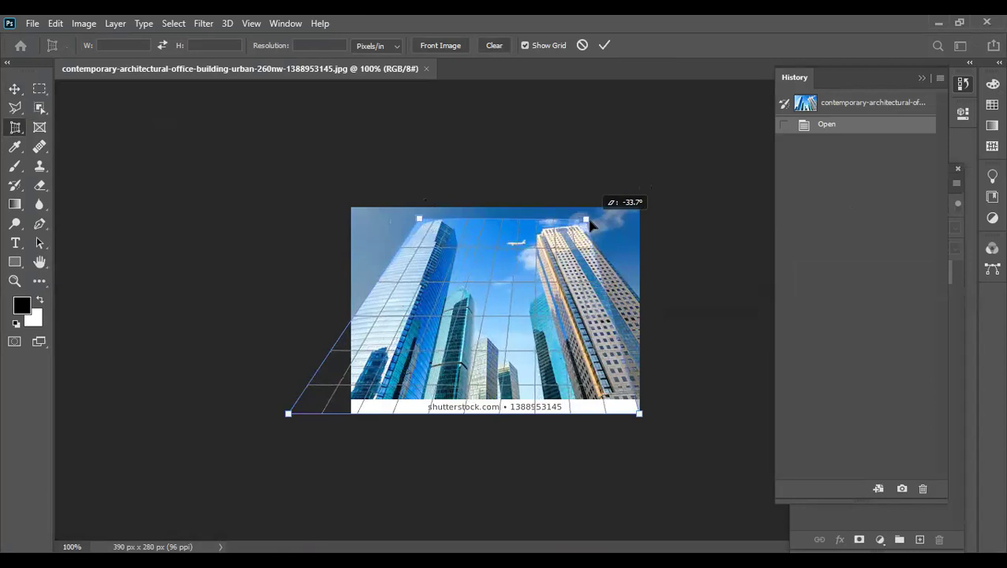
pyautogui.moveTo(585, 225); pyautogui.dragTo(583, 225)
pyautogui.moveTo(640, 413); pyautogui.dragTo(733, 413)
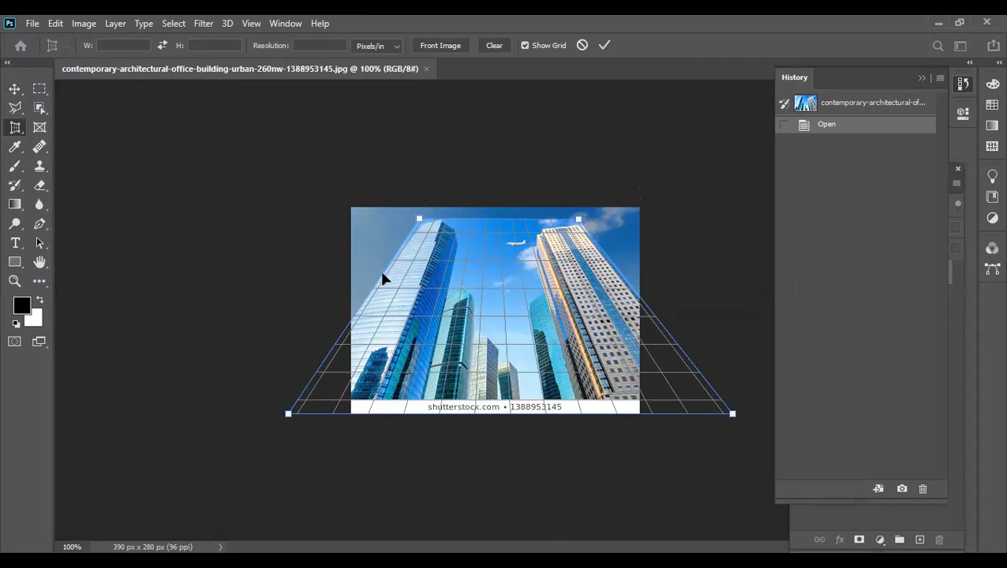
# - Widen the frame left and right, raise its top, and commit the 1260 × 1336 px crop
pyautogui.moveTo(377, 274); pyautogui.dragTo(240, 281)
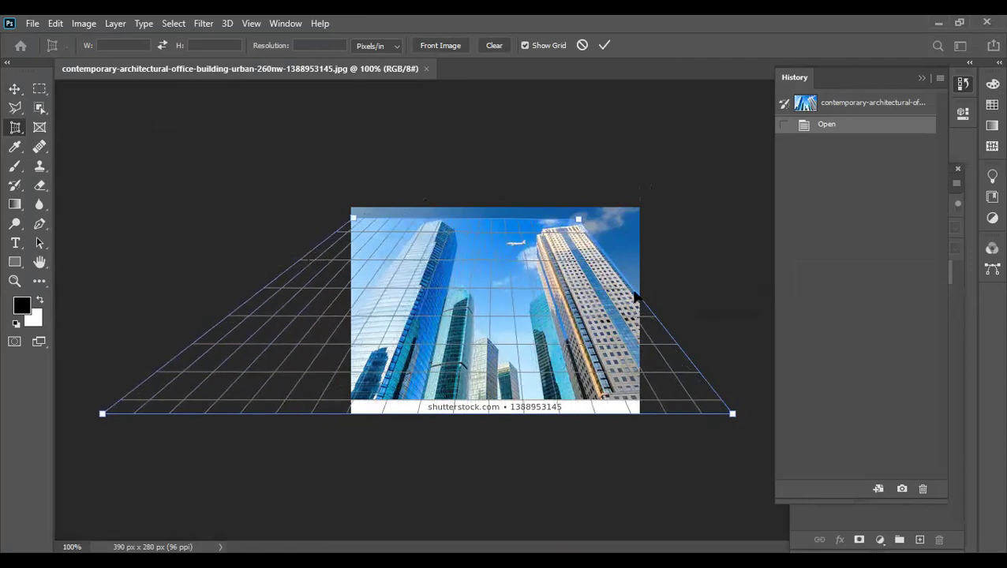
pyautogui.moveTo(636, 297); pyautogui.dragTo(742, 285)
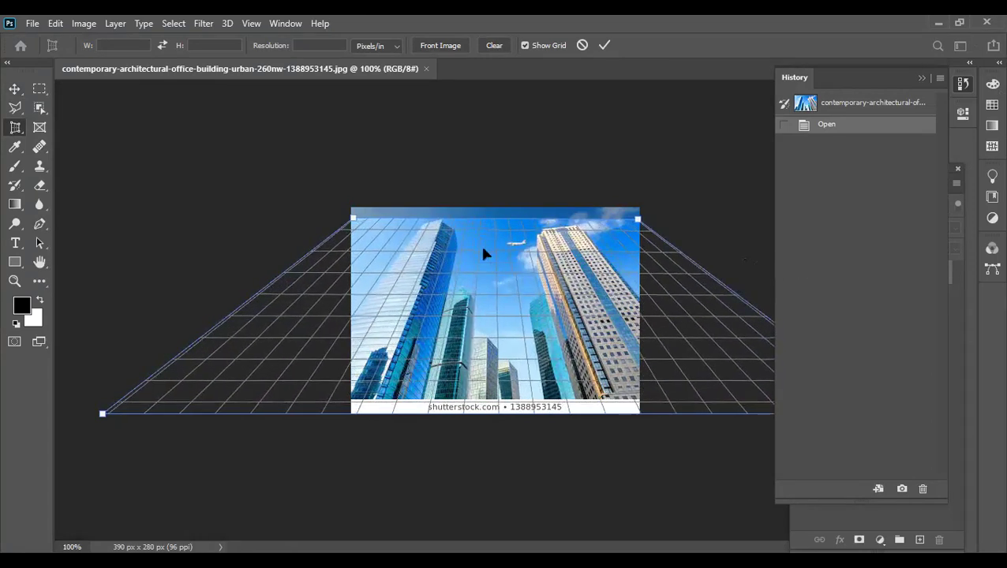
pyautogui.moveTo(487, 220); pyautogui.dragTo(496, 209)
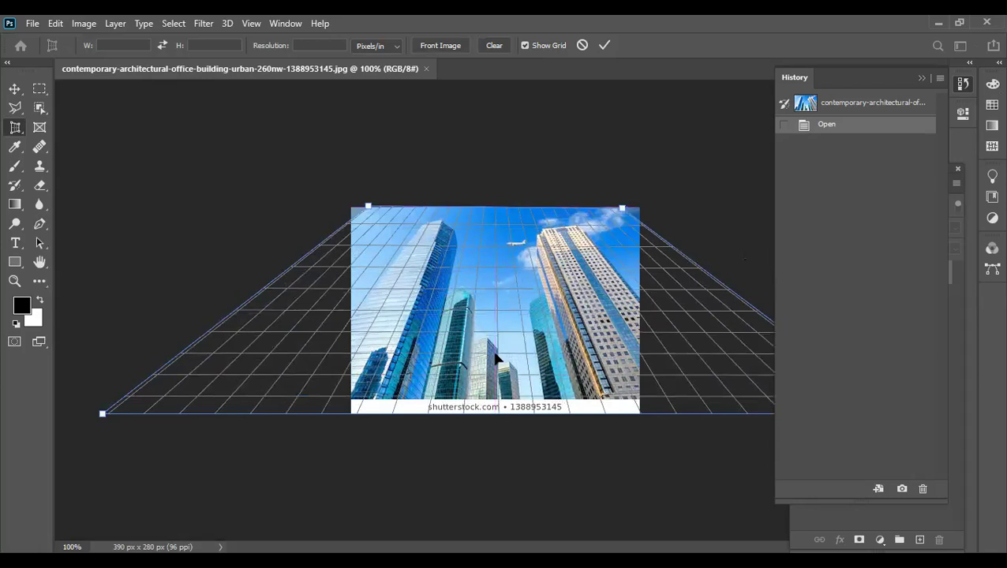
pyautogui.press('Return')
pyautogui.hotkey('ctrl', '-')
pyautogui.hotkey('ctrl', '-')
pyautogui.hotkey('ctrl', '-')
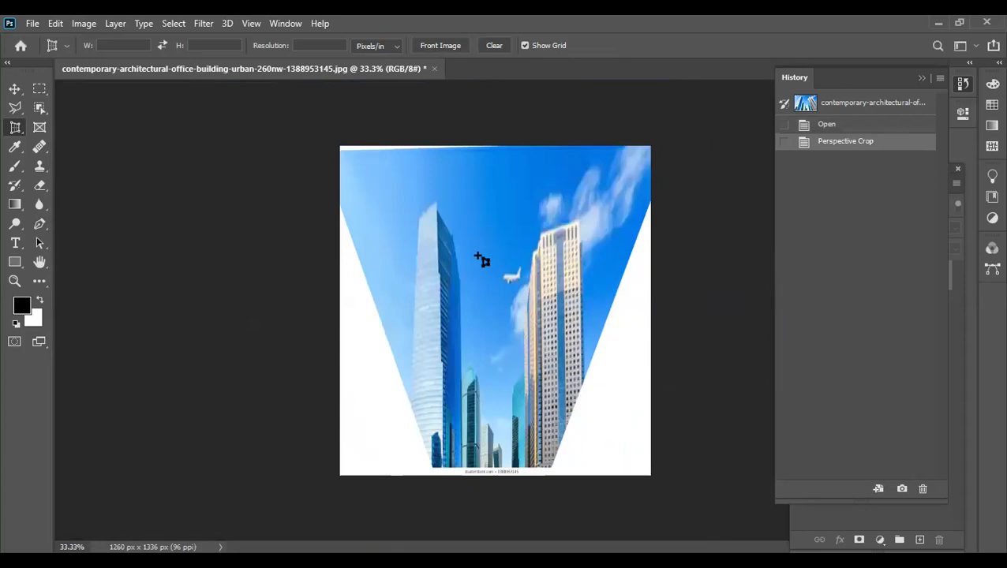
# - Perspective-crop a tall narrow frame around the two towers, pulling the left and top edges inward
pyautogui.moveTo(390, 148)
pyautogui.mouseDown()
pyautogui.moveTo(594, 503)
pyautogui.moveTo(585, 497)
pyautogui.mouseUp()
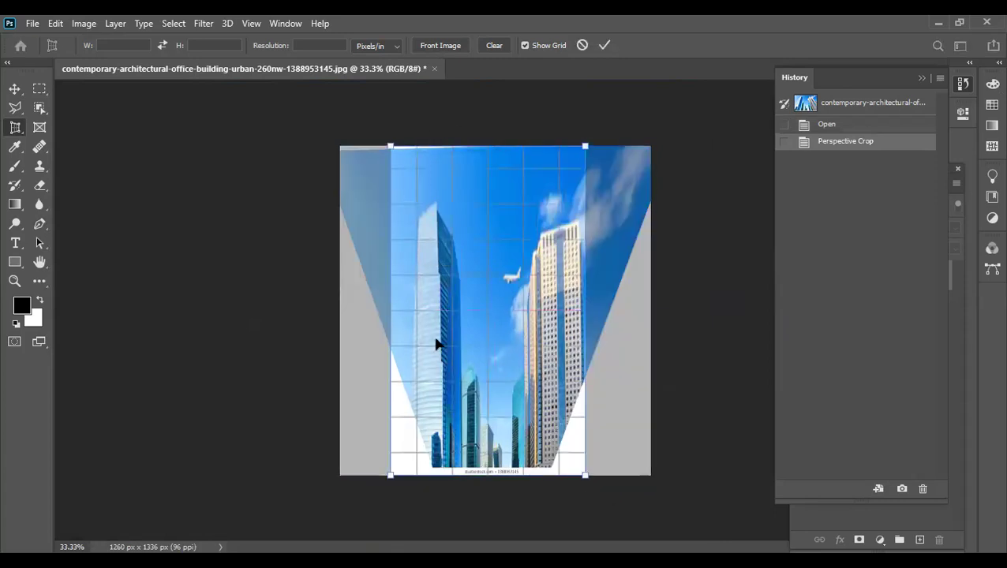
pyautogui.moveTo(394, 310); pyautogui.dragTo(414, 310)
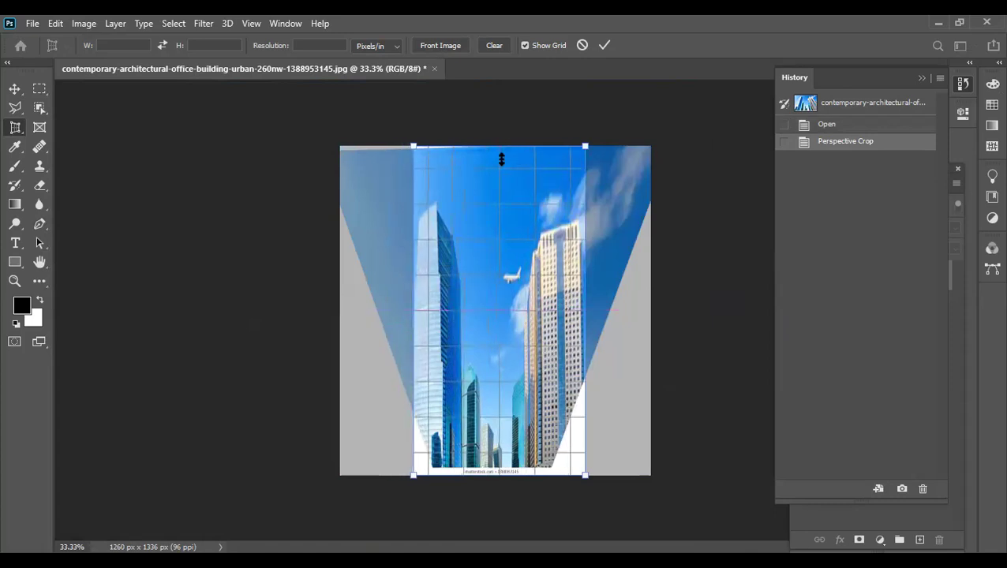
pyautogui.moveTo(506, 148); pyautogui.dragTo(502, 158)
pyautogui.press('Return')
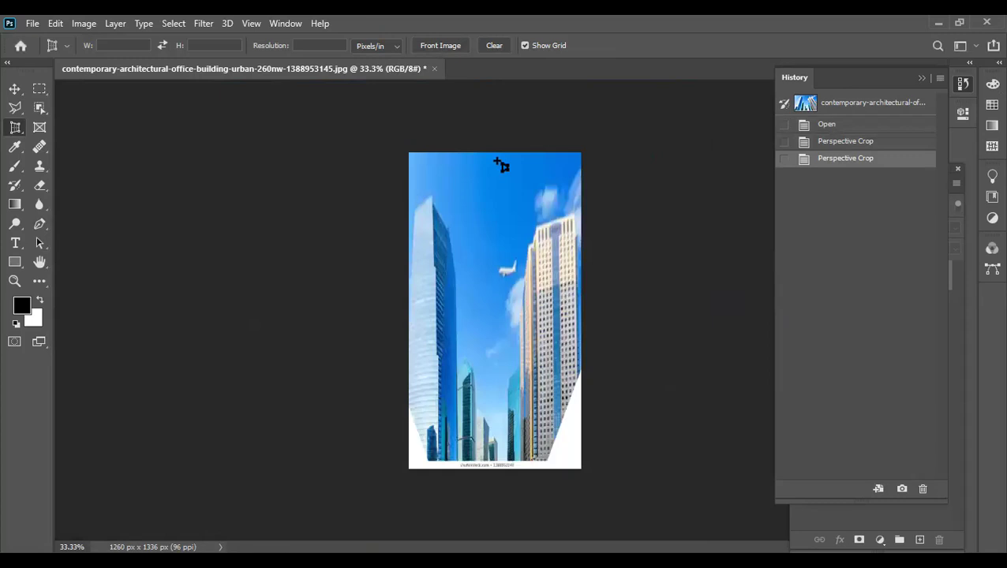
pyautogui.press('v')
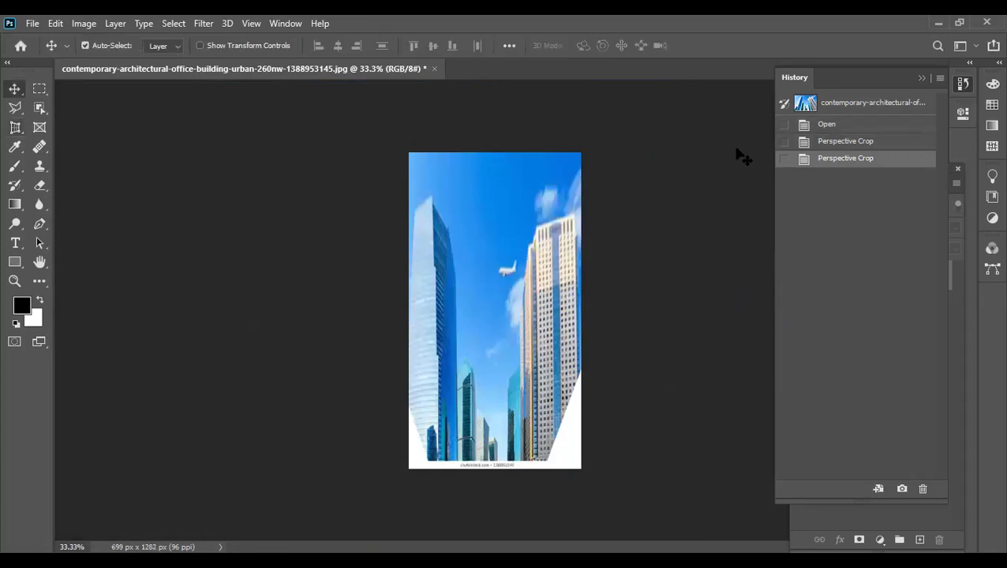
# - Hide the History panel, show Layers, and convert the Background layer into Layer 0
pyautogui.click(921, 78)
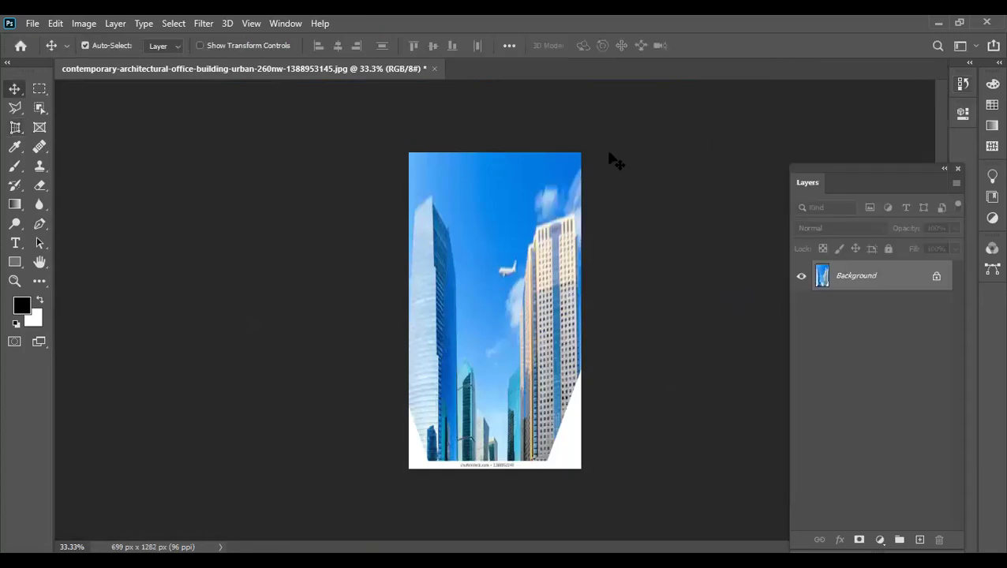
pyautogui.click(602, 158)
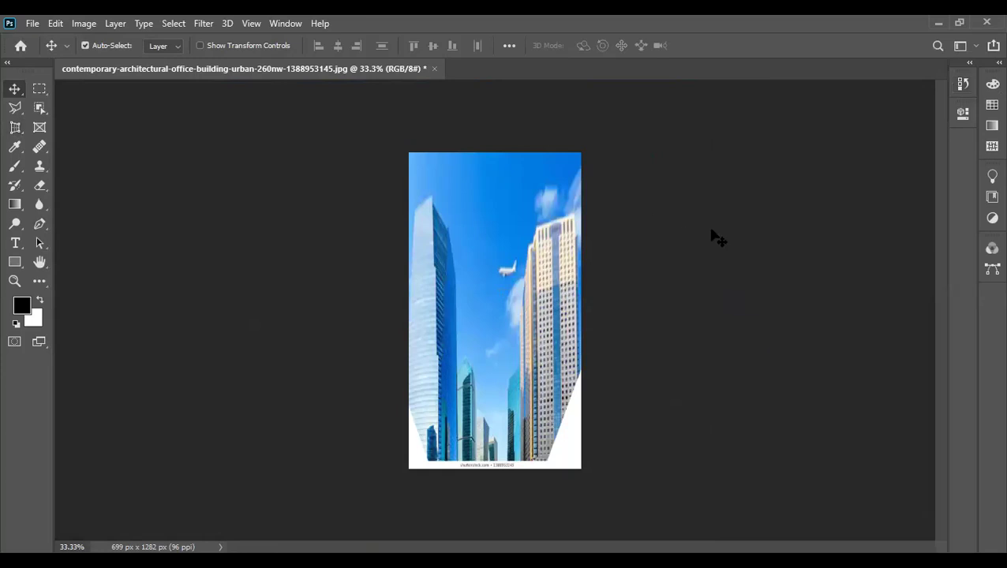
pyautogui.press('F7')
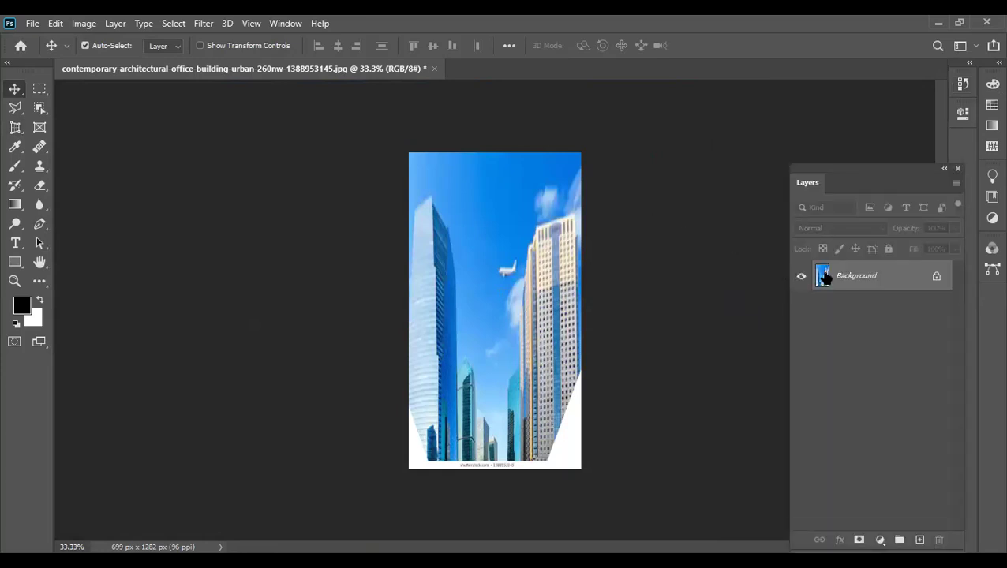
pyautogui.doubleClick(825, 277)
pyautogui.click(778, 229)
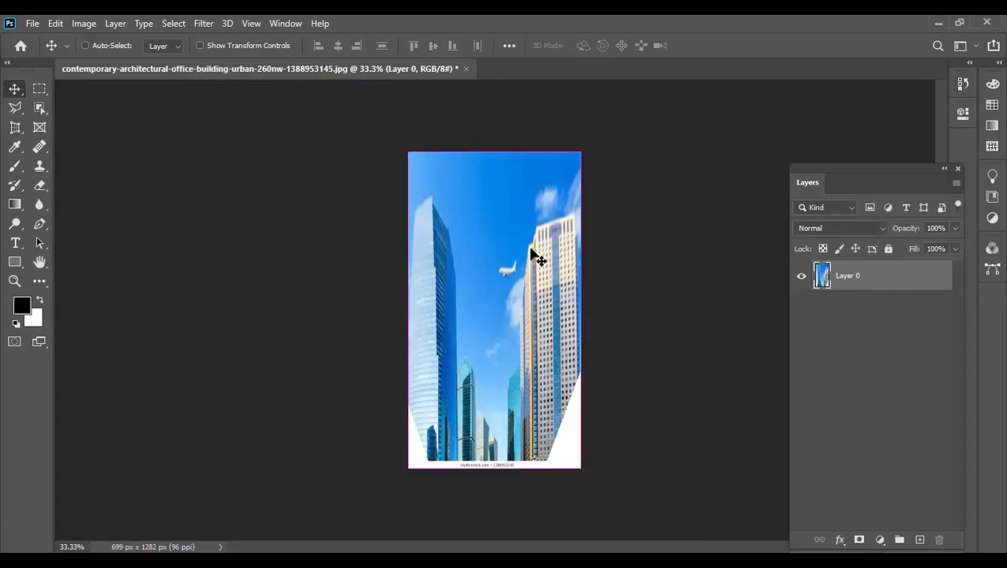
pyautogui.hotkey('ctrl', 't')
# - Scale Layer 0 down from its top edge and crop the canvas to the building photo
pyautogui.moveTo(494, 152); pyautogui.dragTo(506, 300)
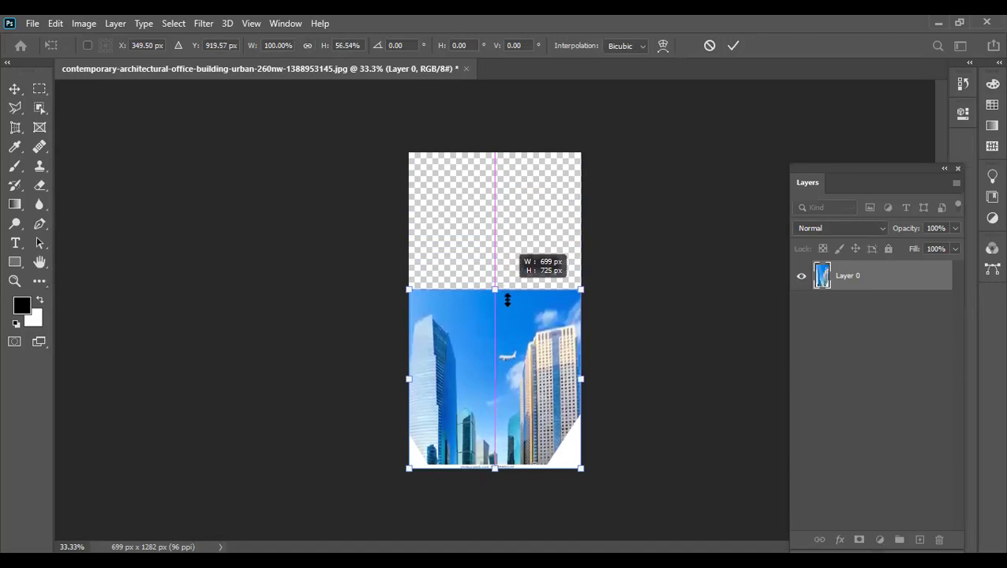
pyautogui.press('Return')
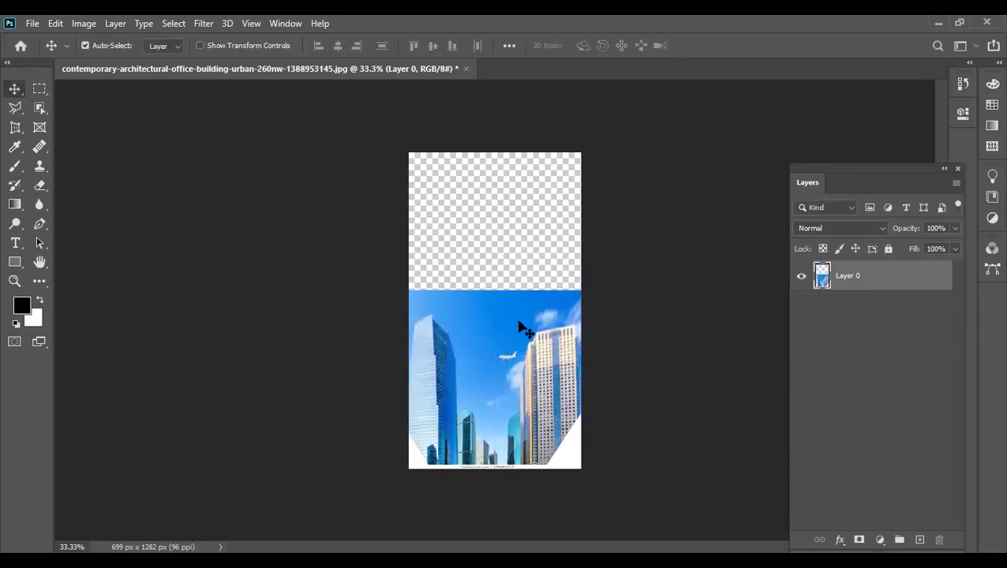
pyautogui.press('c')
pyautogui.moveTo(408, 291)
pyautogui.mouseDown()
pyautogui.moveTo(552, 464)
pyautogui.moveTo(576, 480)
pyautogui.moveTo(580, 469)
pyautogui.mouseUp()
pyautogui.press('Return')
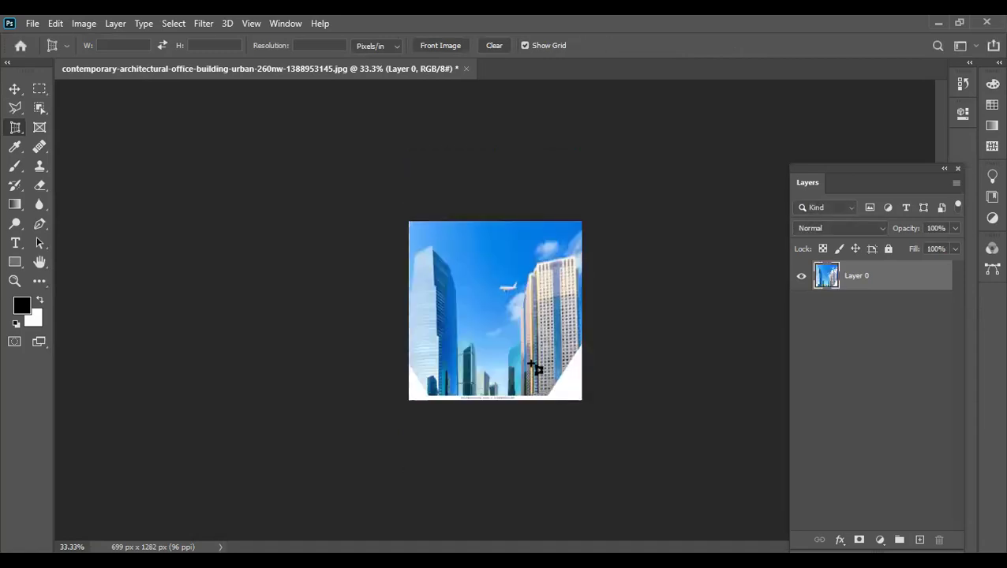
# - Check the 700 × 725 px image at 100%, undo the last change, and fit it on screen
pyautogui.press('v')
pyautogui.hotkey('ctrl', '1')
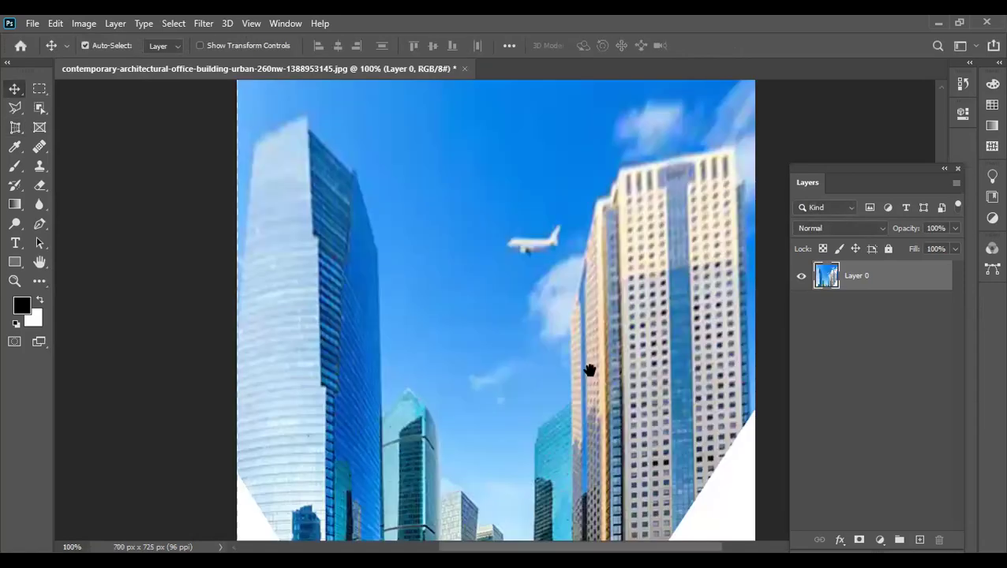
pyautogui.moveTo(591, 370); pyautogui.dragTo(511, 255)
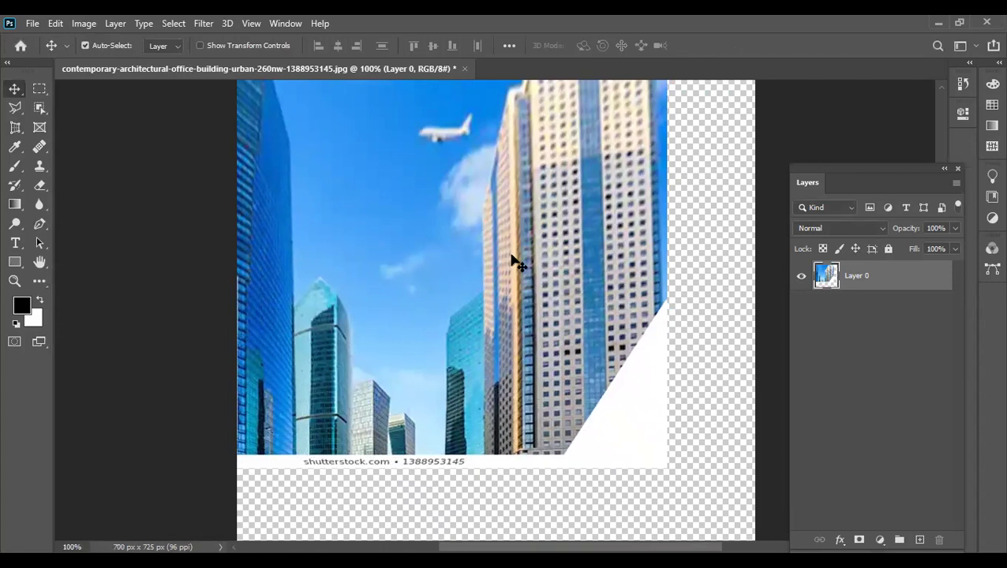
pyautogui.hotkey('ctrl', 'z')
pyautogui.hotkey('ctrl', '0')
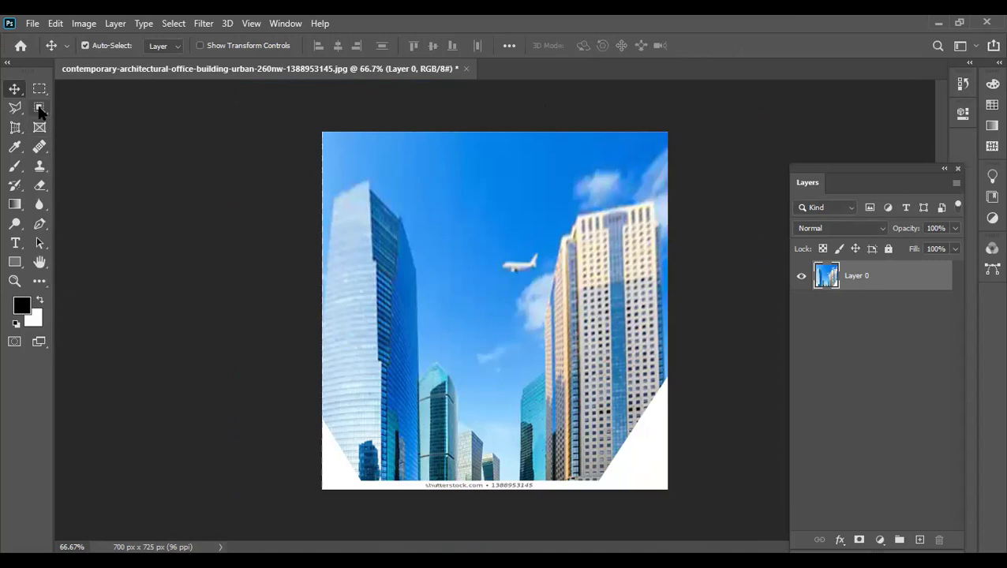
# - After trying healing and Clone Stamp (size 50), marquee a ~140 × 143 px facade patch above the corner
pyautogui.click(15, 129)
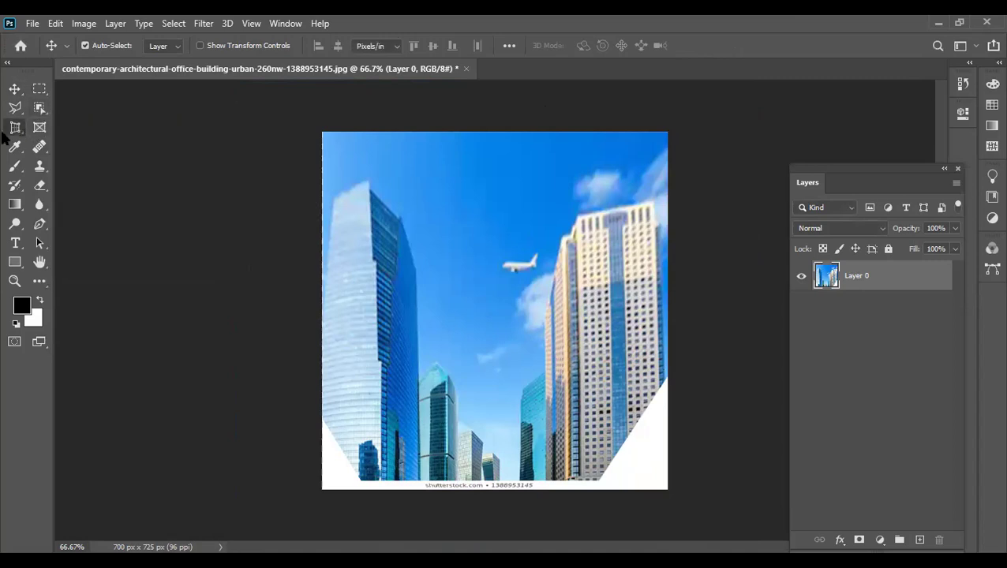
pyautogui.click(38, 150)
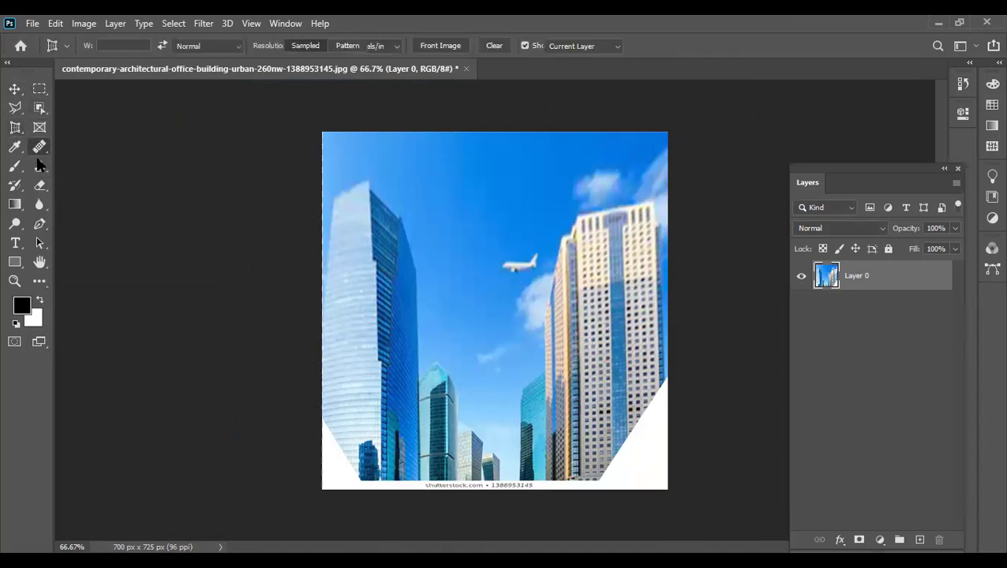
pyautogui.press('s')
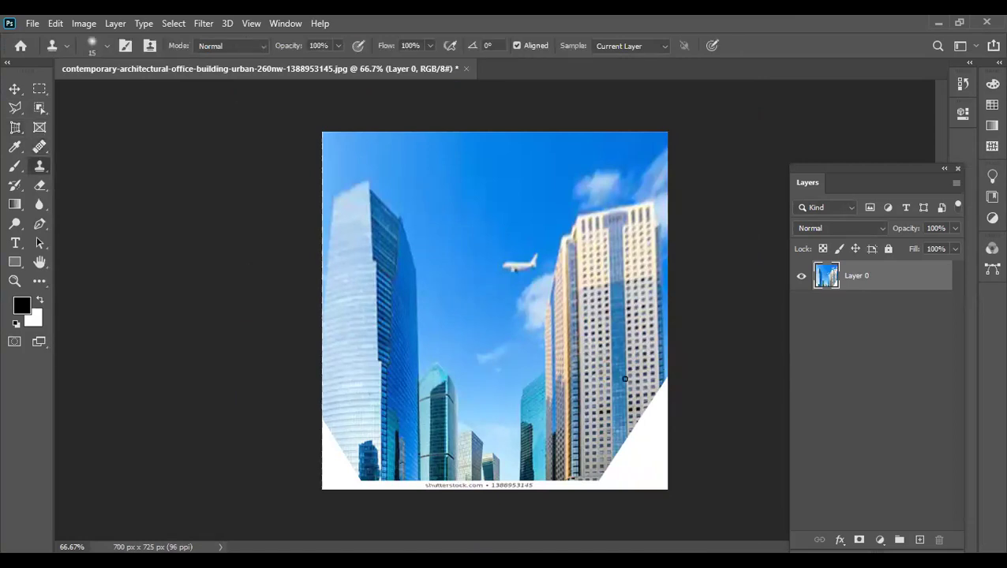
pyautogui.press(']')
pyautogui.press(']')
pyautogui.press('m')
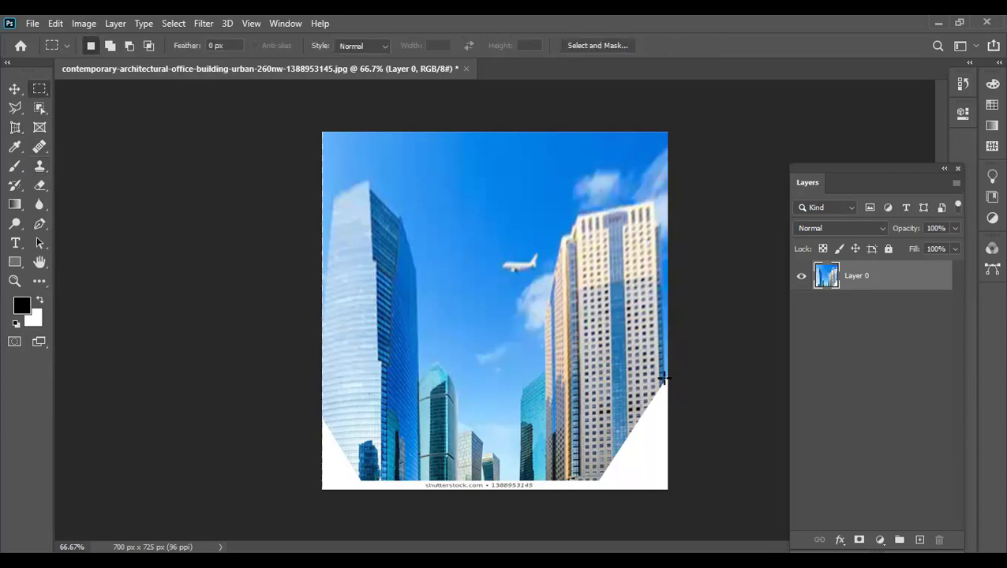
pyautogui.moveTo(665, 377)
pyautogui.mouseDown()
pyautogui.moveTo(569, 344)
pyautogui.moveTo(586, 344)
pyautogui.moveTo(594, 515)
pyautogui.moveTo(596, 309)
pyautogui.mouseUp()
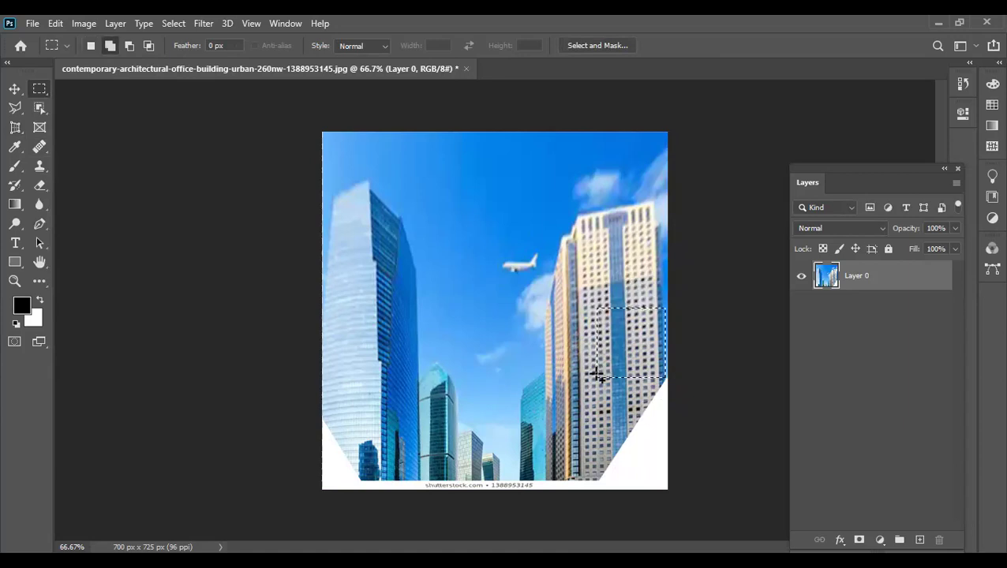
# - Feather the selection 1 px, copy it to Layer 1, and move it over the bottom-right white corner
pyautogui.hotkey('shift', 'F6')
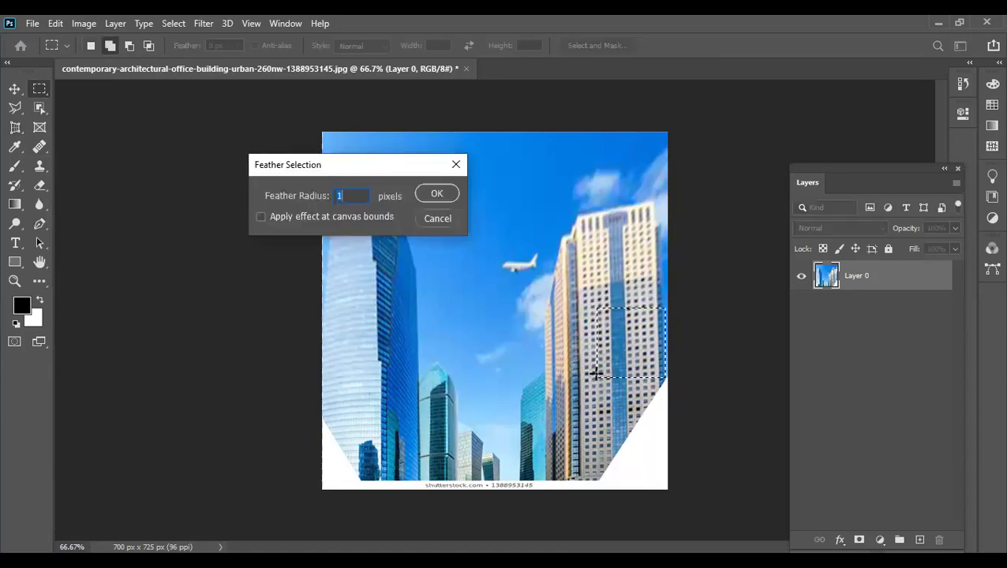
pyautogui.press('Return')
pyautogui.hotkey('ctrl', 'j')
pyautogui.press('v')
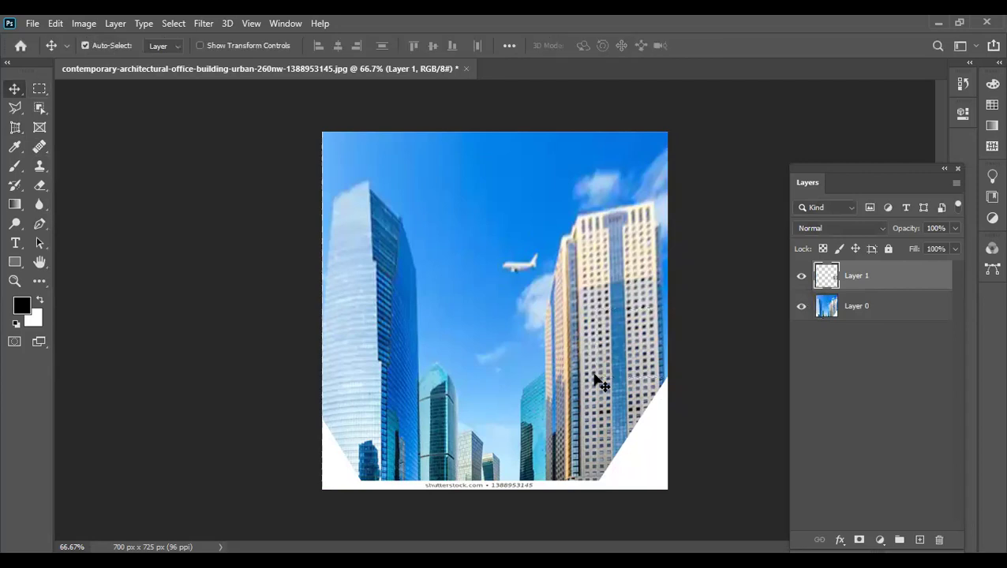
pyautogui.moveTo(637, 310); pyautogui.dragTo(641, 393)
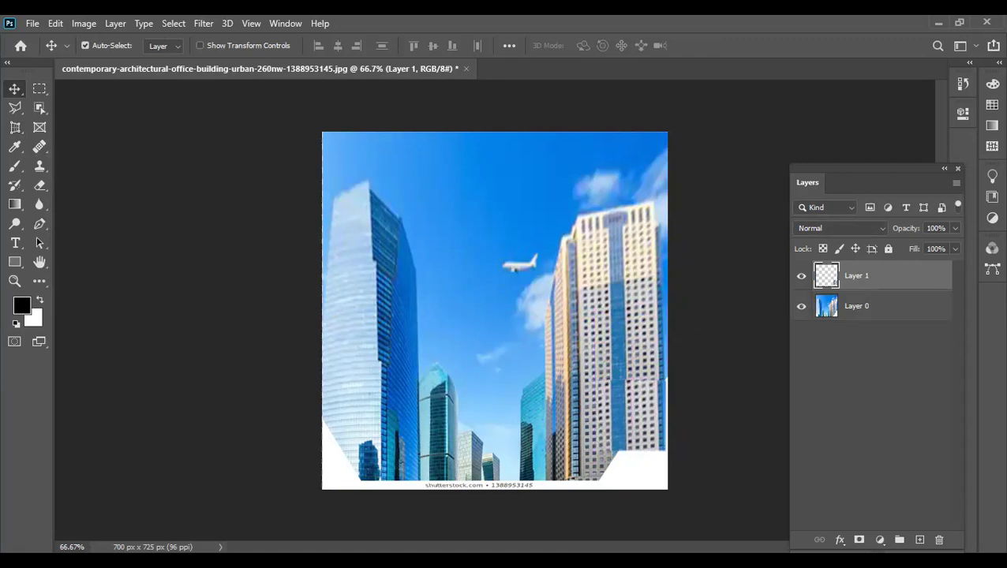
pyautogui.press('Up')
pyautogui.press('Up')
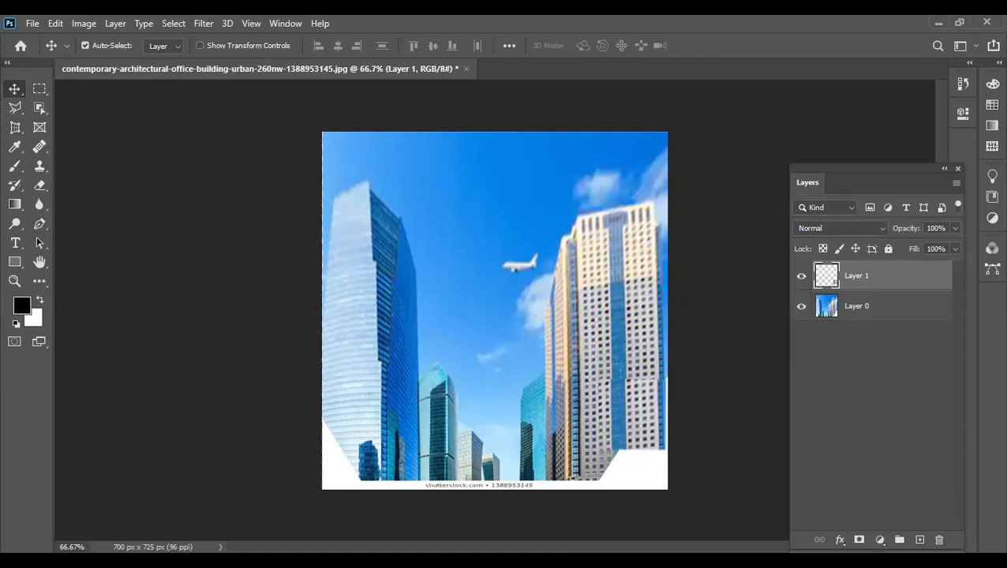
pyautogui.press('Left')
pyautogui.press('Left')
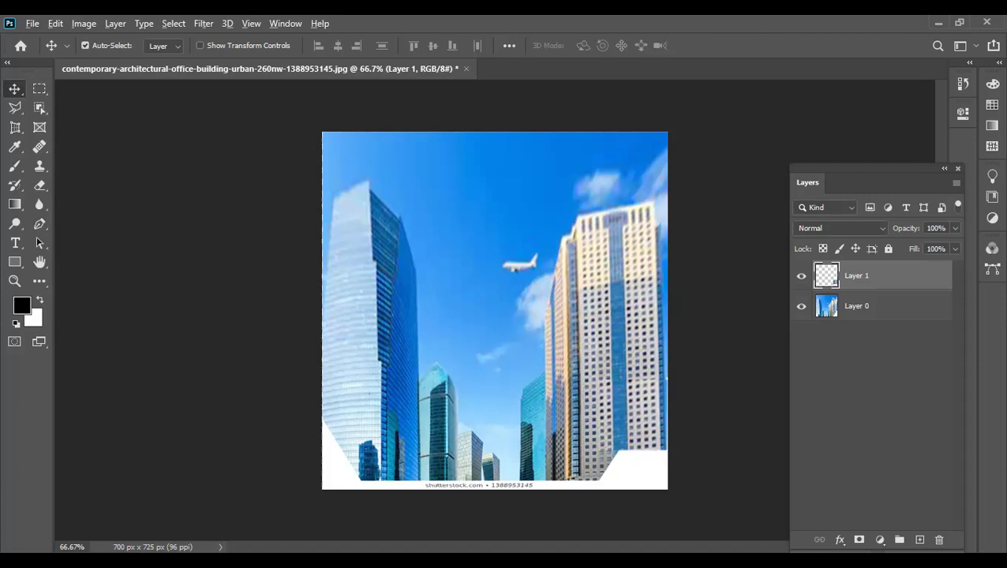
# - Duplicate Layer 1 down over the remaining gap and crop off the bottom watermark strip
pyautogui.hotkey('ctrl', 'j')
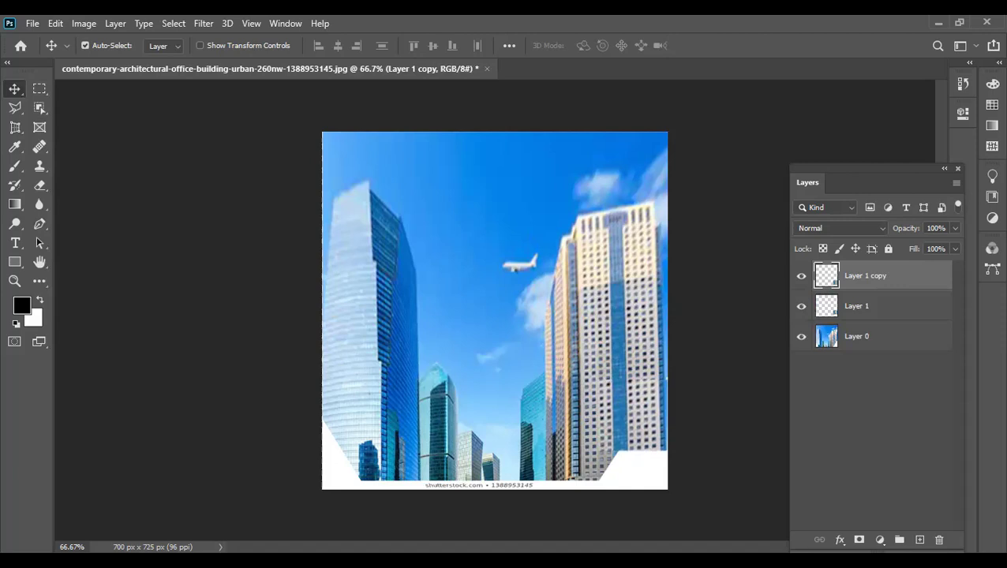
pyautogui.press('Down')
pyautogui.press('Down')
pyautogui.press('Down')
pyautogui.press('Down')
pyautogui.press('Down')
pyautogui.press('Down')
pyautogui.press('Down')
pyautogui.press('Down')
pyautogui.press('Down')
pyautogui.press('Down')
pyautogui.press('Down')
pyautogui.press('Down')
pyautogui.press('Down')
pyautogui.press('Down')
pyautogui.press('Down')
pyautogui.press('Down')
pyautogui.press('Down')
pyautogui.press('Down')
pyautogui.press('Down')
pyautogui.press('Down')
pyautogui.press('Down')
pyautogui.press('Down')
pyautogui.press('Down')
pyautogui.press('Down')
pyautogui.press('Down')
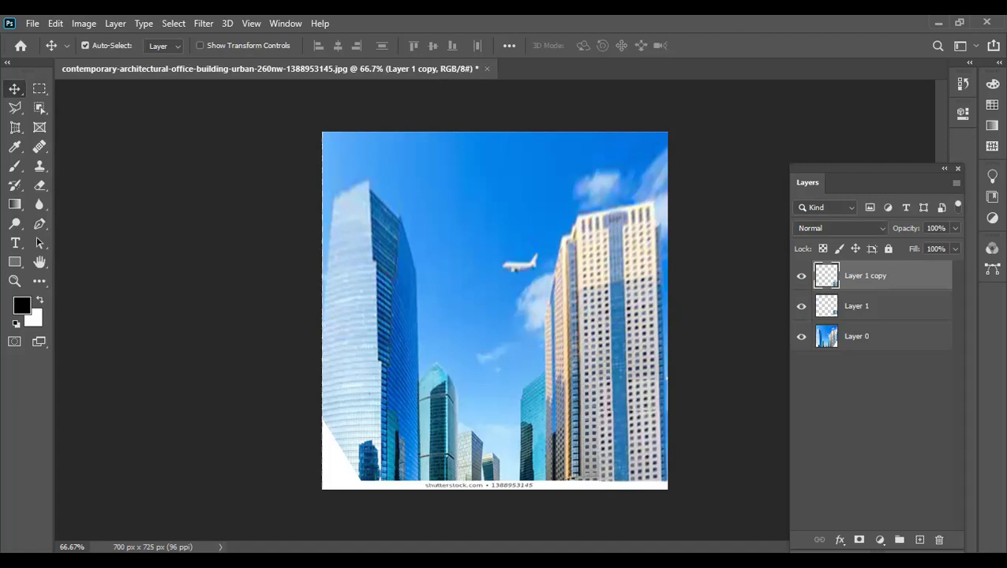
pyautogui.press('c')
pyautogui.moveTo(323, 132)
pyautogui.mouseDown()
pyautogui.moveTo(705, 496)
pyautogui.moveTo(704, 473)
pyautogui.mouseUp()
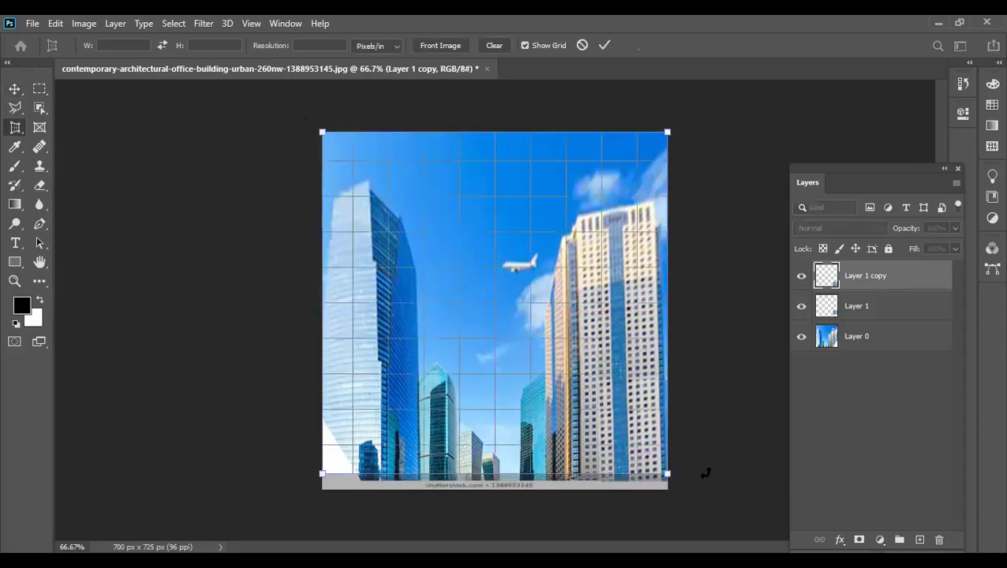
pyautogui.press('Return')
pyautogui.press('v')
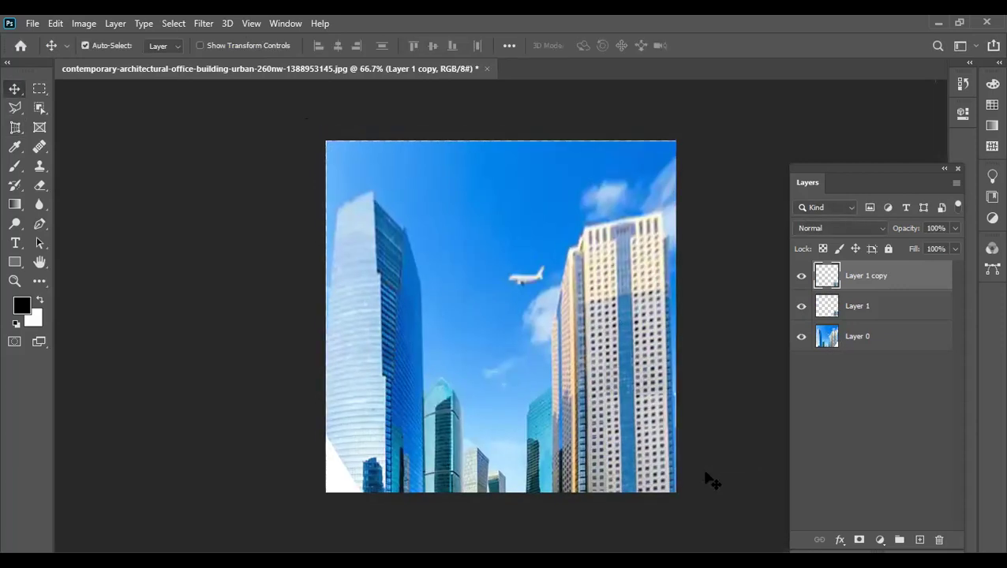
pyautogui.moveTo(15, 110); pyautogui.dragTo(63, 129)
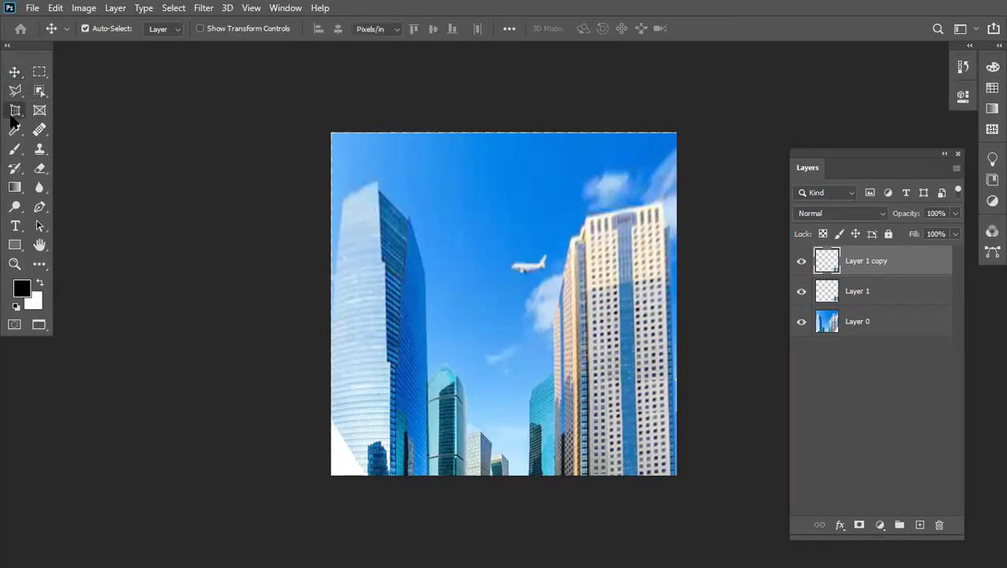
pyautogui.click(61, 127)
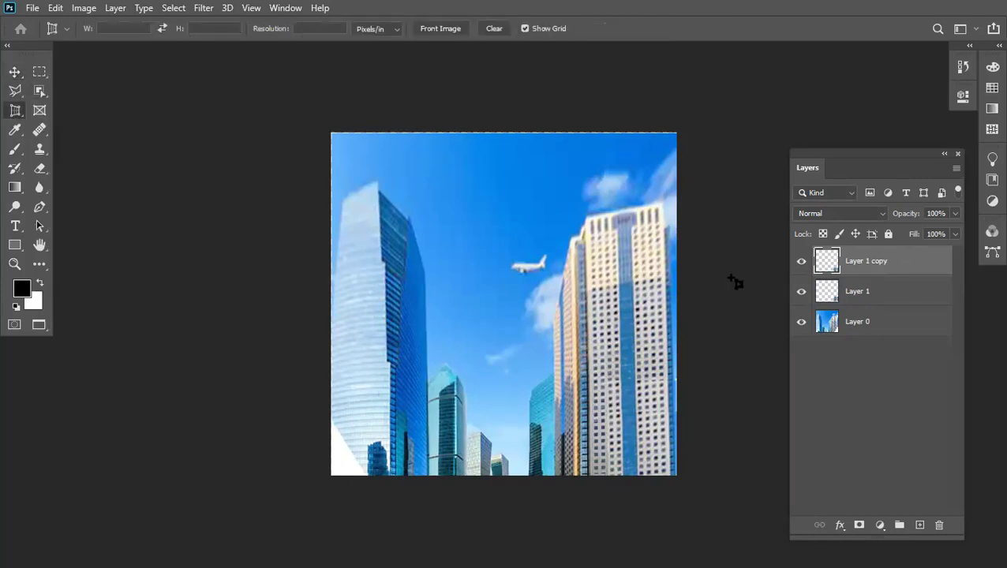
pyautogui.click(14, 71)
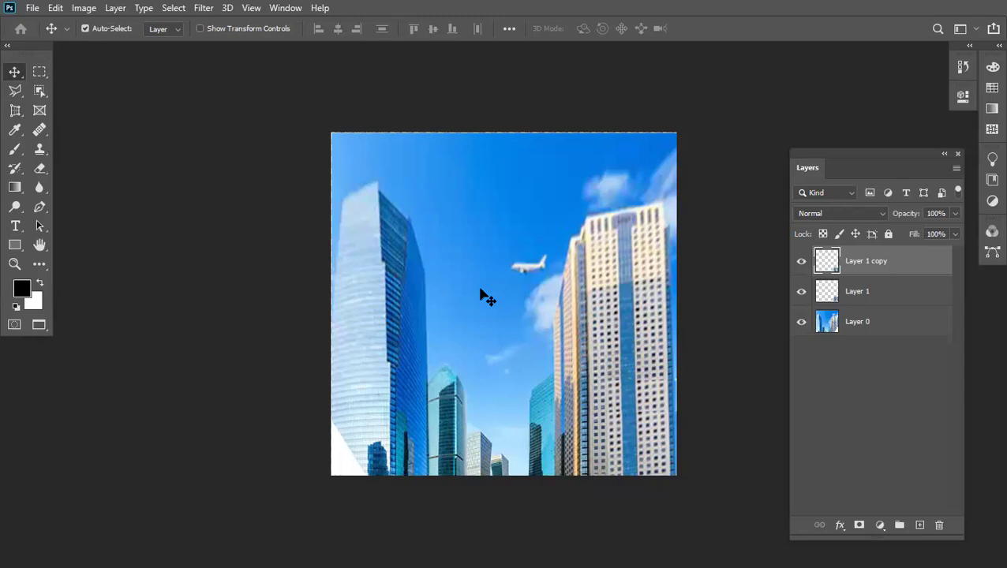
pyautogui.click(15, 111)
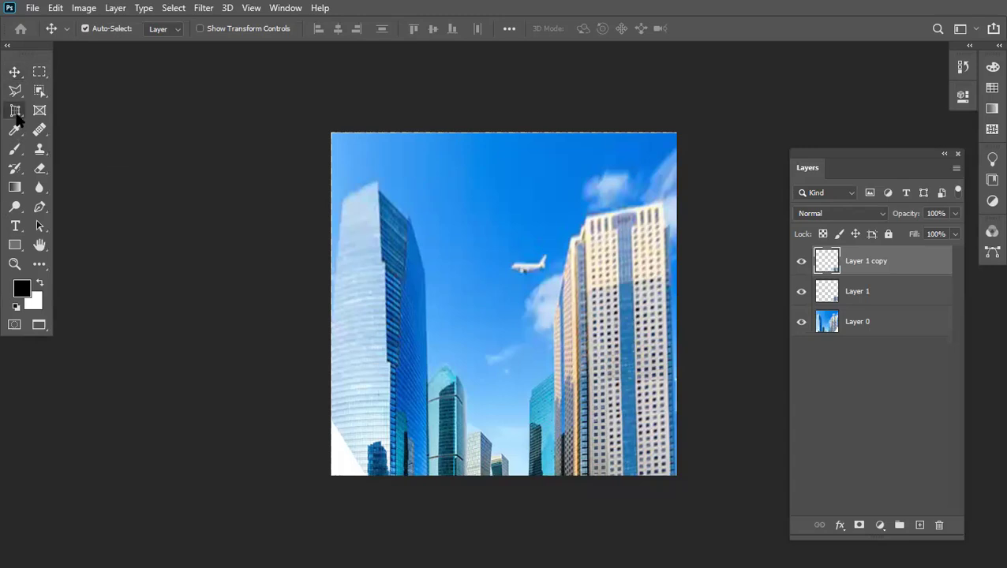
pyautogui.rightClick(15, 118)
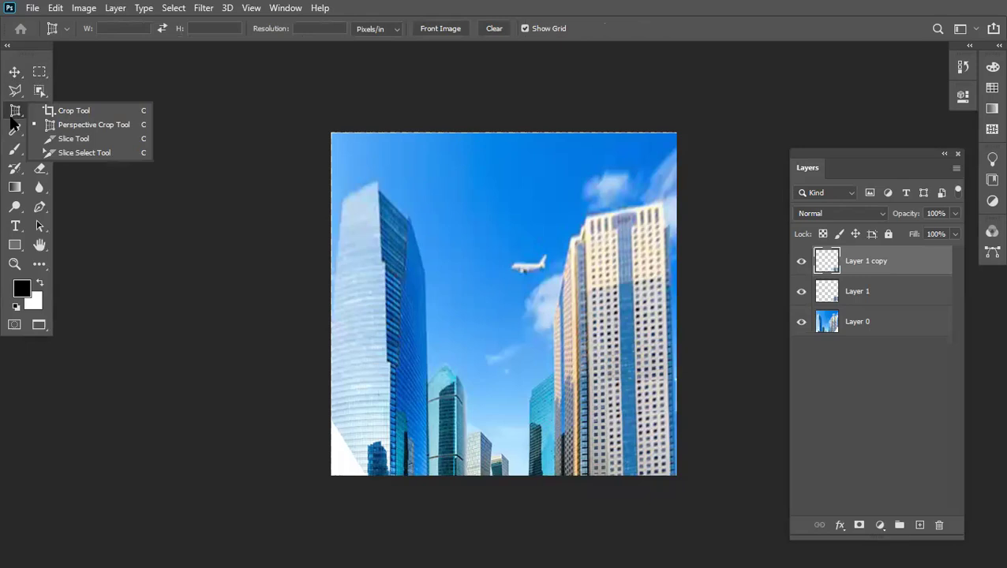
pyautogui.click(11, 123)
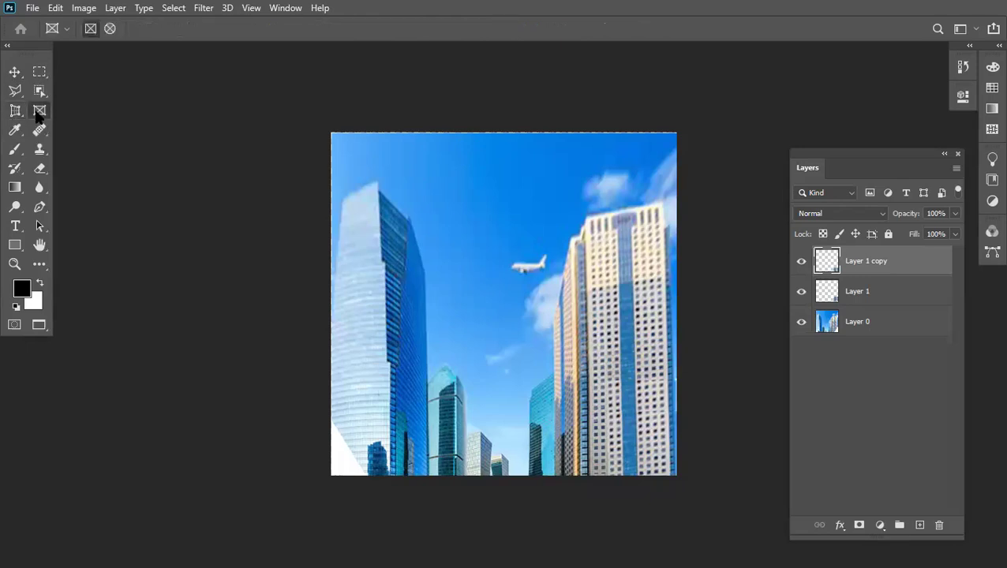
pyautogui.click(15, 74)
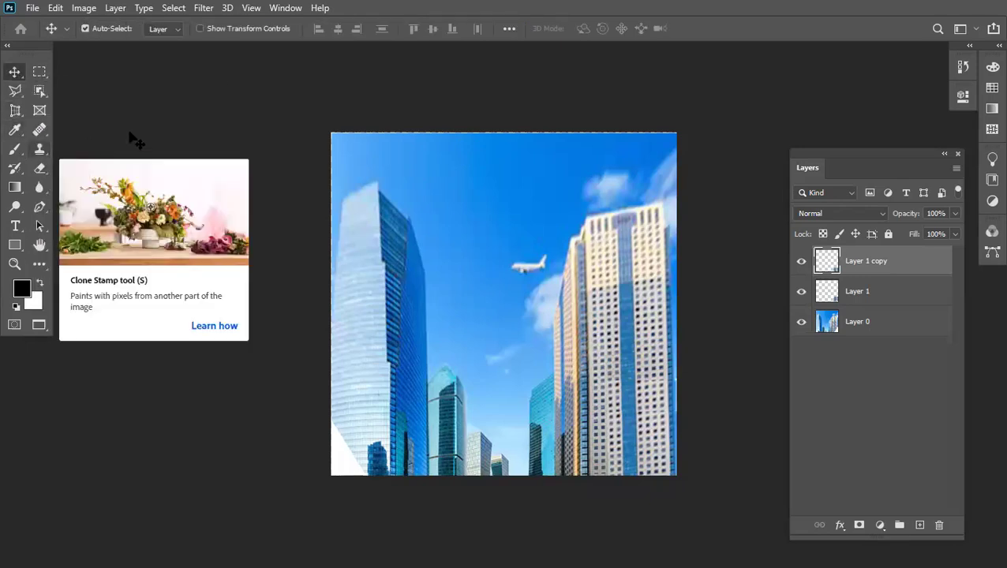
pyautogui.click(182, 164)
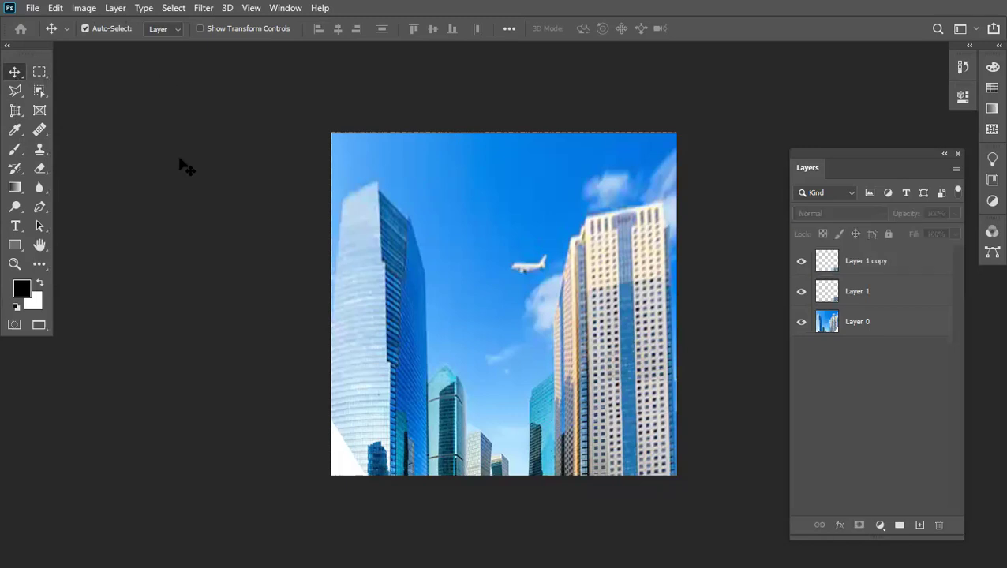